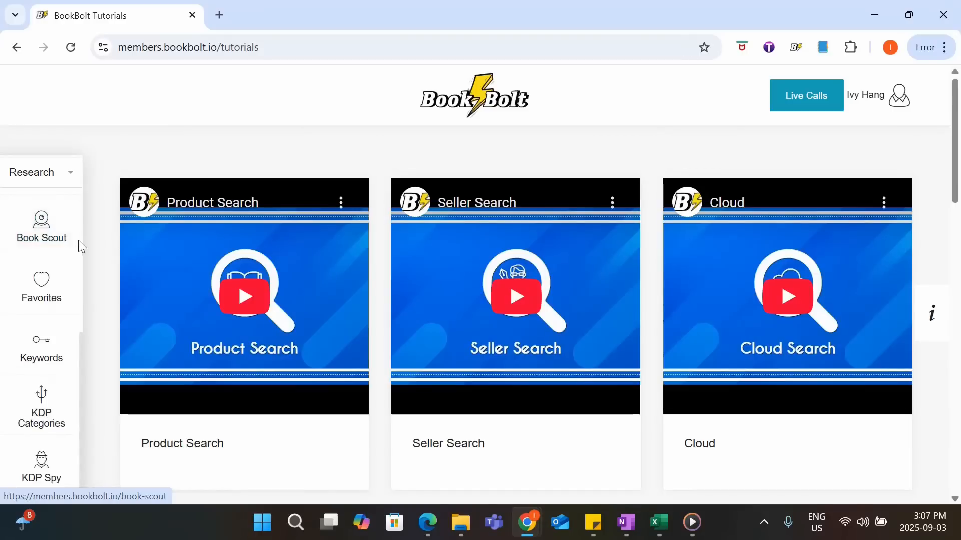
- Open the Products research page and look over the product search's category options
{"action": "scroll", "coordinate": [76, 257], "scroll_direction": "up", "scroll_amount": 5}
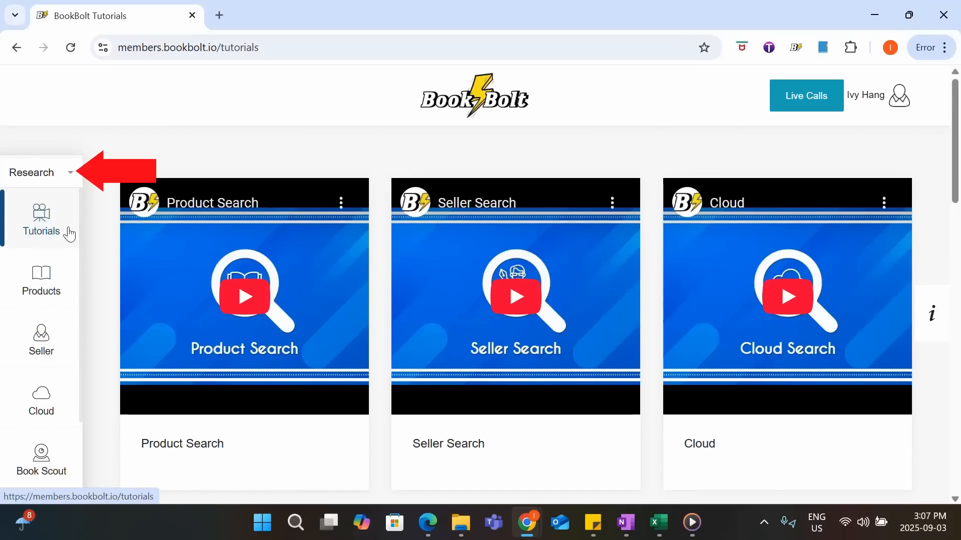
{"action": "left_click", "coordinate": [63, 288]}
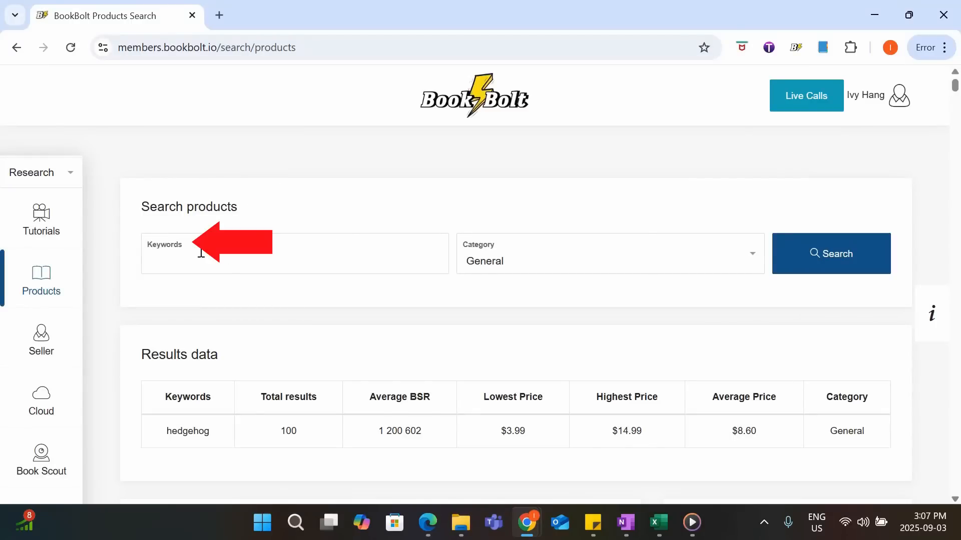
{"action": "left_click", "coordinate": [667, 253]}
{"action": "scroll", "coordinate": [639, 305], "scroll_direction": "down", "scroll_amount": 3}
{"action": "scroll", "coordinate": [625, 270], "scroll_direction": "up", "scroll_amount": 5}
{"action": "left_click", "coordinate": [354, 254]}
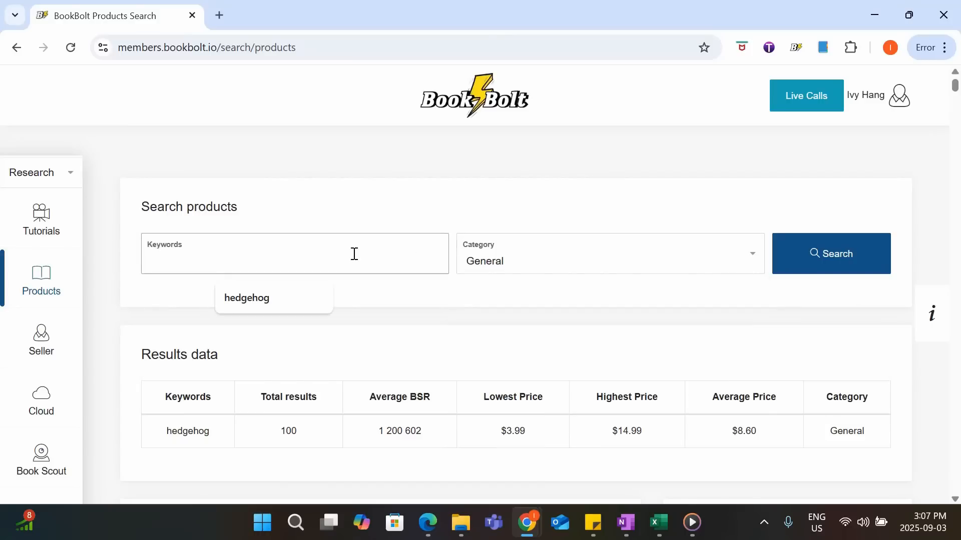
{"action": "left_click", "coordinate": [297, 226]}
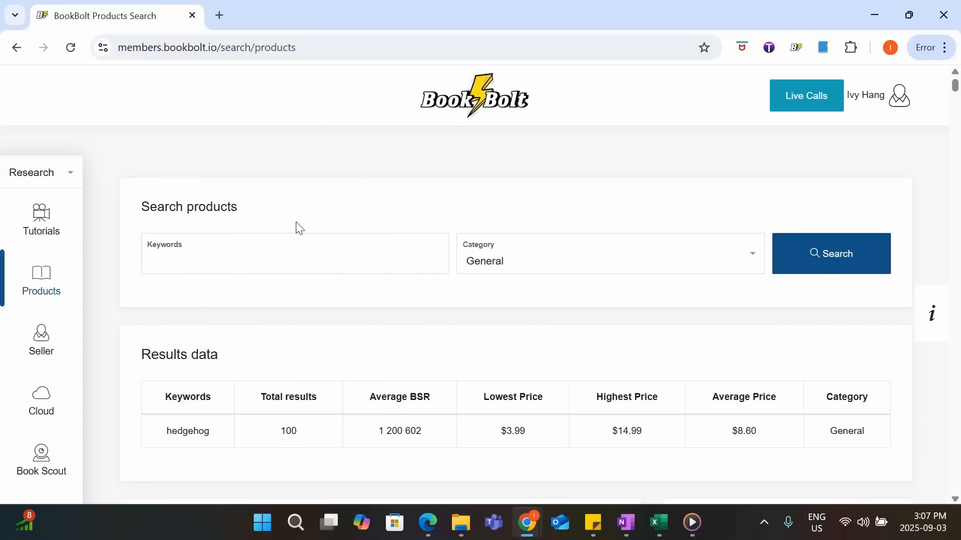
- Search products for the keyword "hedgehog" in the Notebook category
{"action": "left_click", "coordinate": [301, 266]}
{"action": "type", "text": "hedgehog"}
{"action": "key", "text": "Return"}
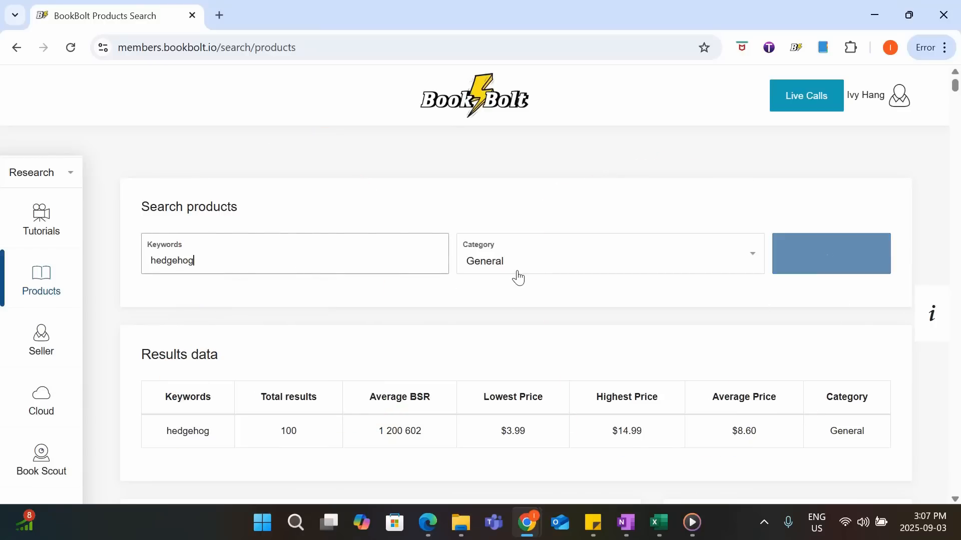
{"action": "left_click", "coordinate": [525, 268]}
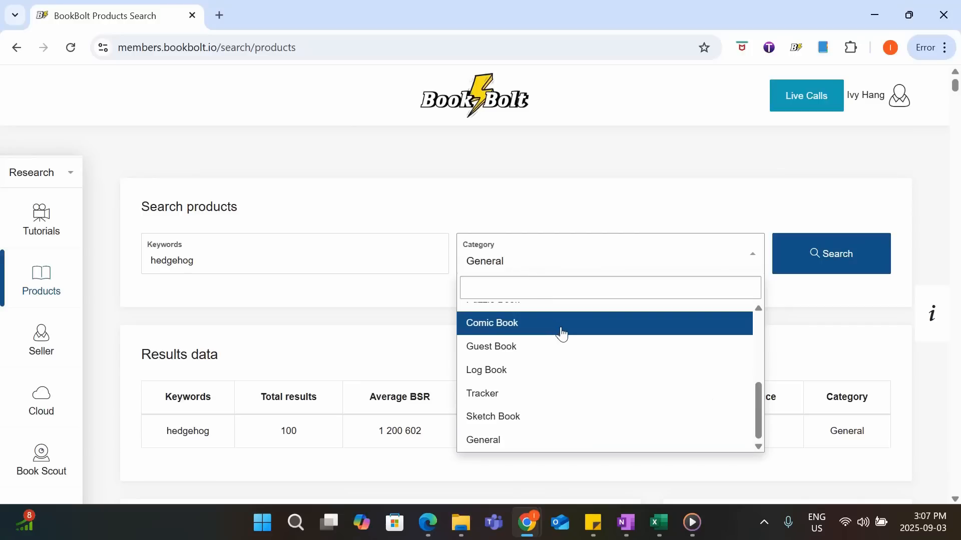
{"action": "scroll", "coordinate": [578, 423], "scroll_direction": "up", "scroll_amount": 4}
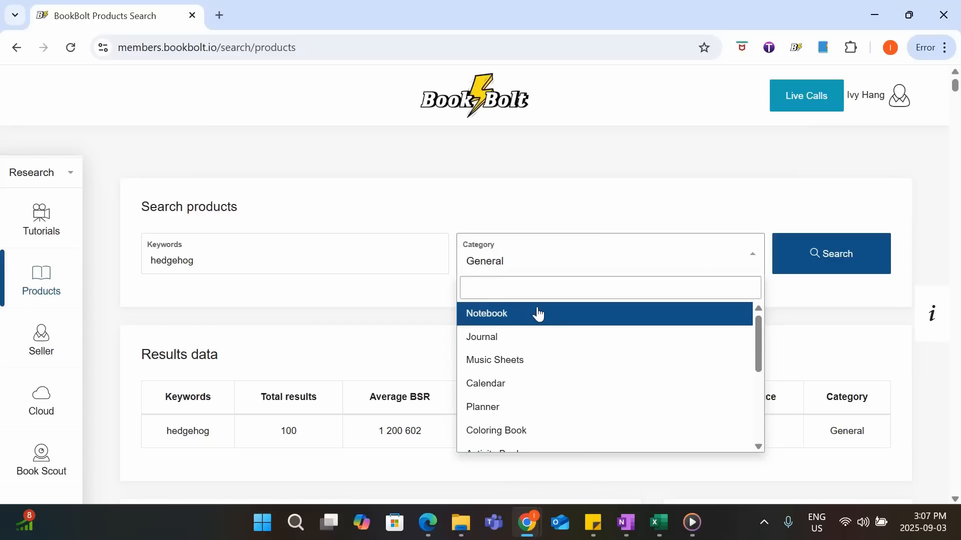
{"action": "left_click", "coordinate": [556, 319]}
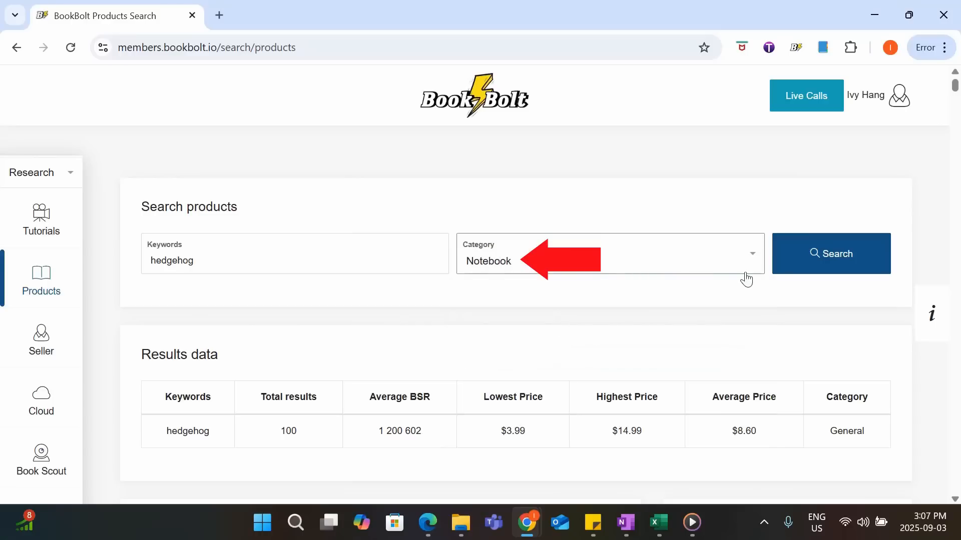
{"action": "left_click", "coordinate": [881, 264]}
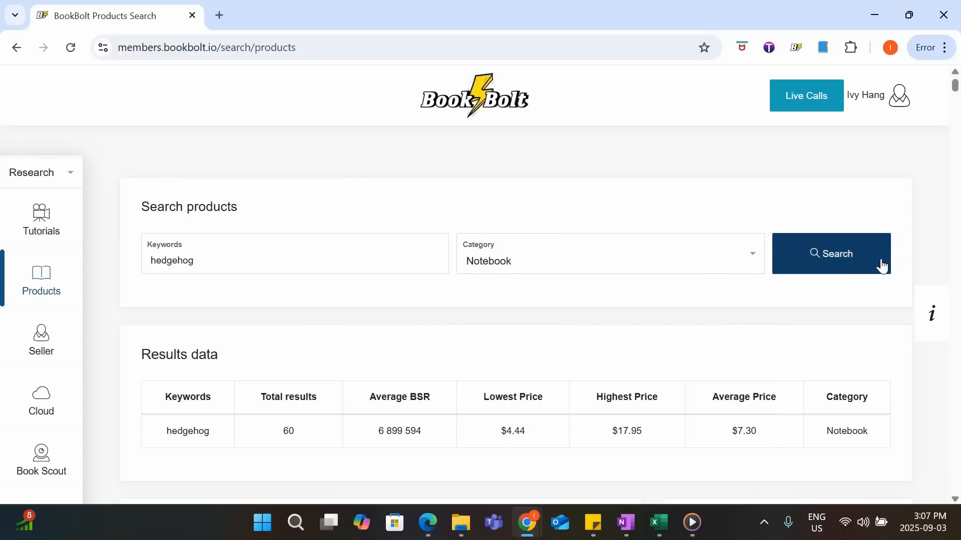
- Review the hedgehog notebook results, checking the summary data and the BSR and estimated sales of the leading books
{"action": "scroll", "coordinate": [613, 317], "scroll_direction": "down", "scroll_amount": 3}
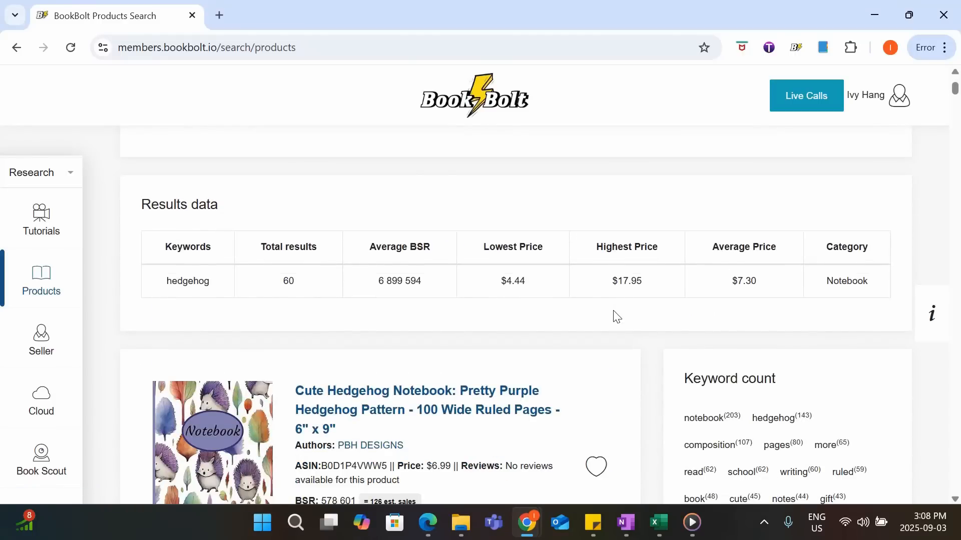
{"action": "scroll", "coordinate": [617, 316], "scroll_direction": "up", "scroll_amount": 3}
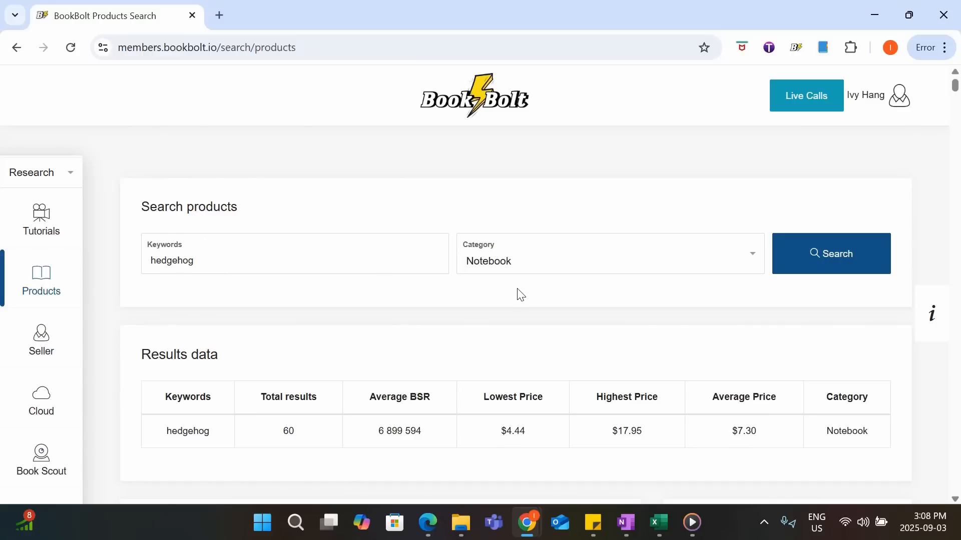
{"action": "scroll", "coordinate": [521, 295], "scroll_direction": "down", "scroll_amount": 6}
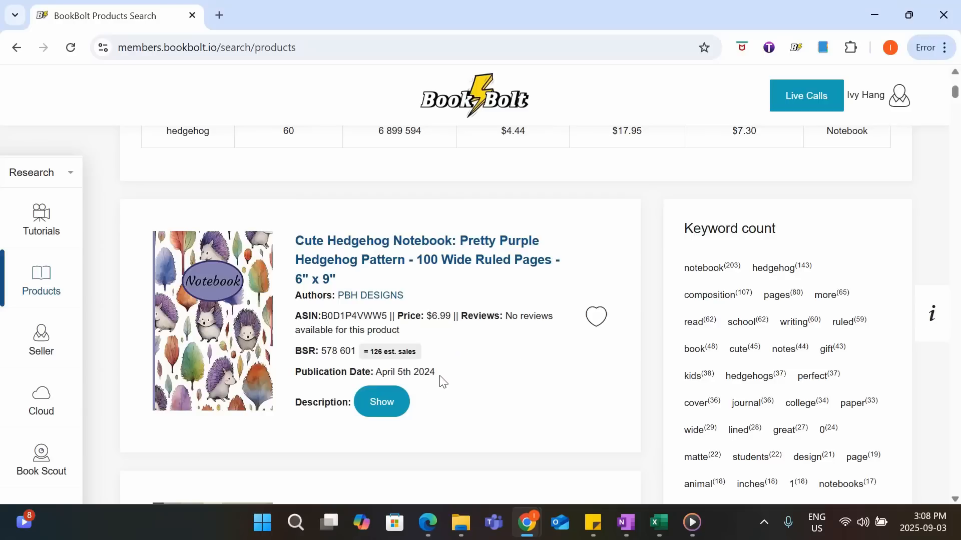
{"action": "scroll", "coordinate": [438, 330], "scroll_direction": "down", "scroll_amount": 2}
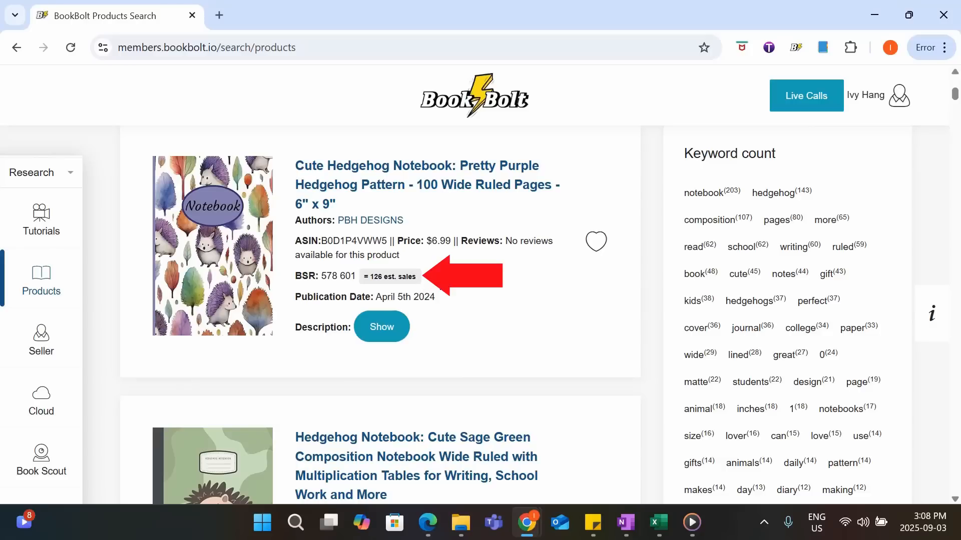
{"action": "scroll", "coordinate": [442, 282], "scroll_direction": "down", "scroll_amount": 5}
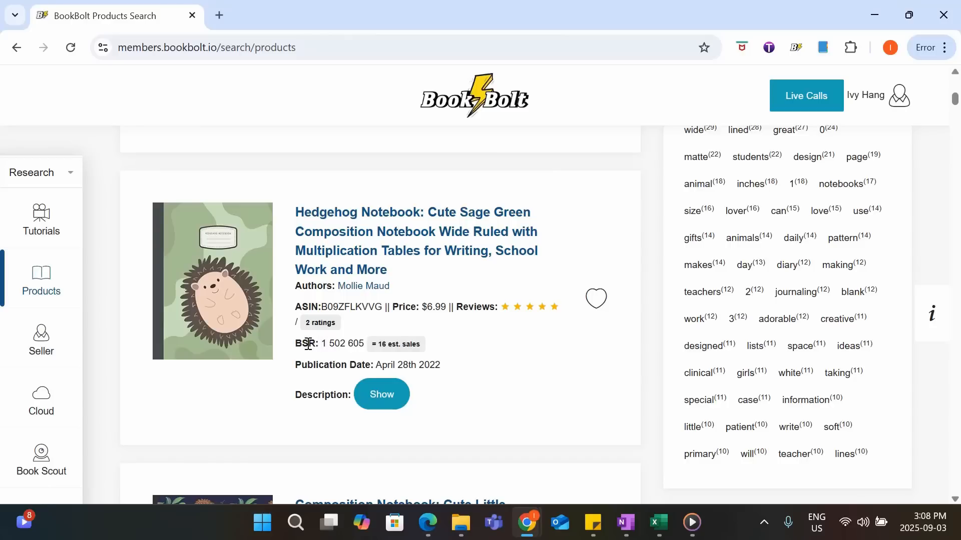
{"action": "left_click_drag", "start_coordinate": [371, 344], "coordinate": [433, 346]}
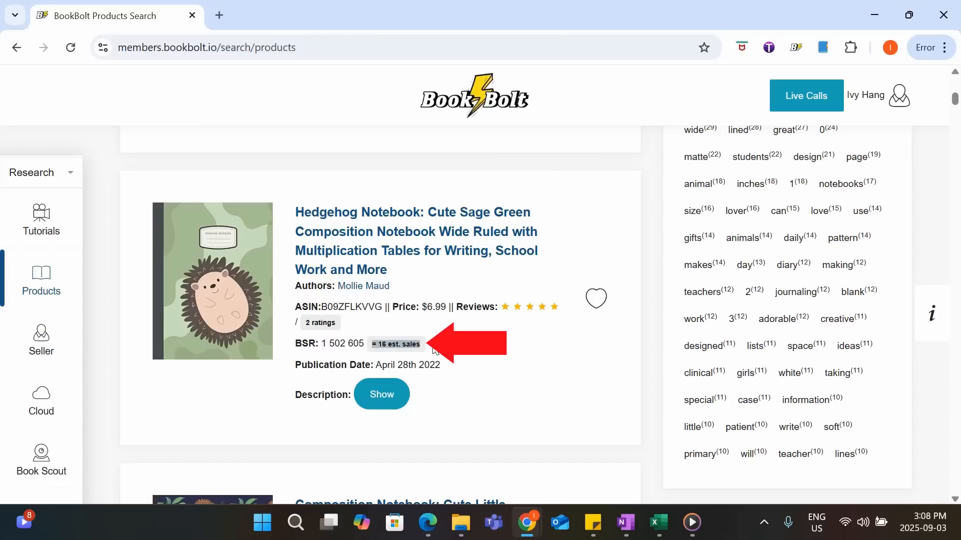
{"action": "scroll", "coordinate": [434, 347], "scroll_direction": "down", "scroll_amount": 6}
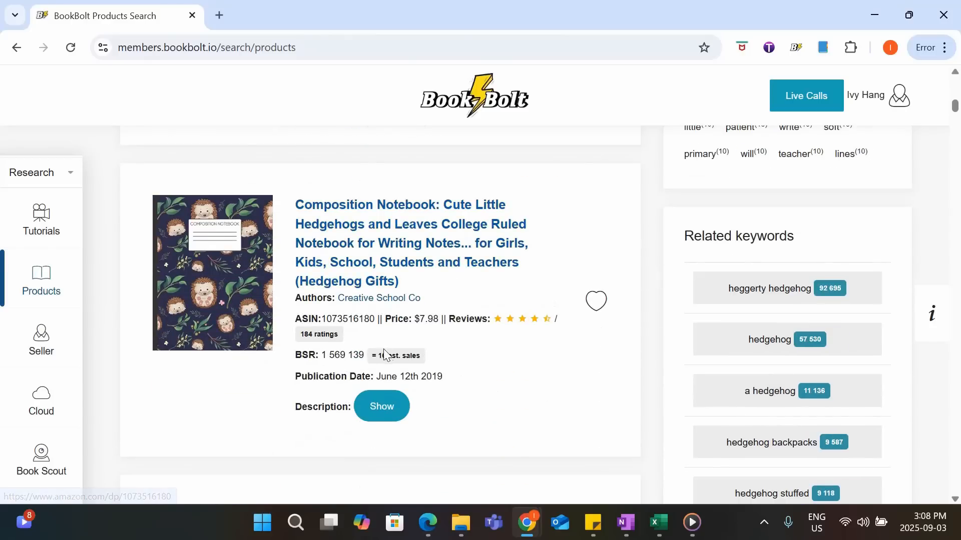
{"action": "scroll", "coordinate": [467, 342], "scroll_direction": "down", "scroll_amount": 8}
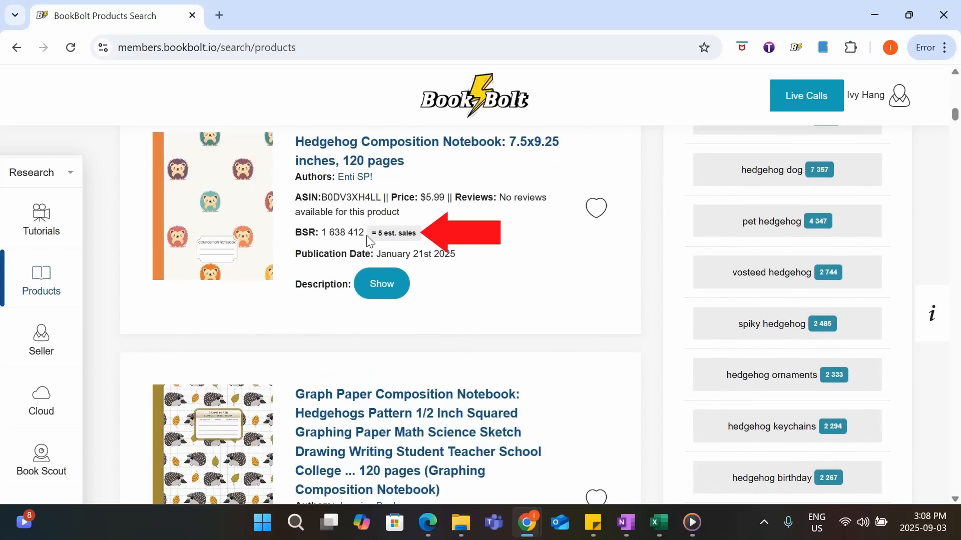
{"action": "scroll", "coordinate": [423, 312], "scroll_direction": "down", "scroll_amount": 3}
{"action": "scroll", "coordinate": [444, 373], "scroll_direction": "down", "scroll_amount": 20}
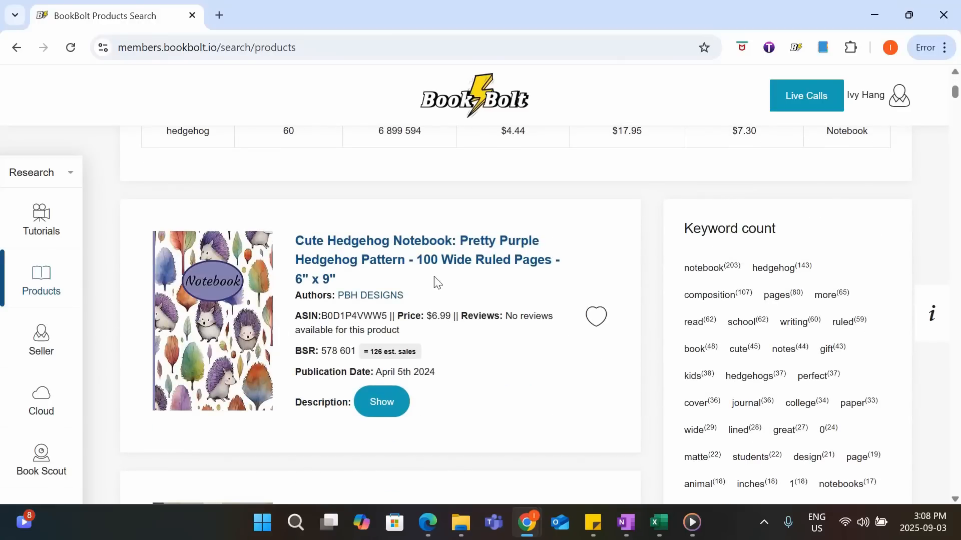
{"action": "scroll", "coordinate": [505, 336], "scroll_direction": "down", "scroll_amount": 6}
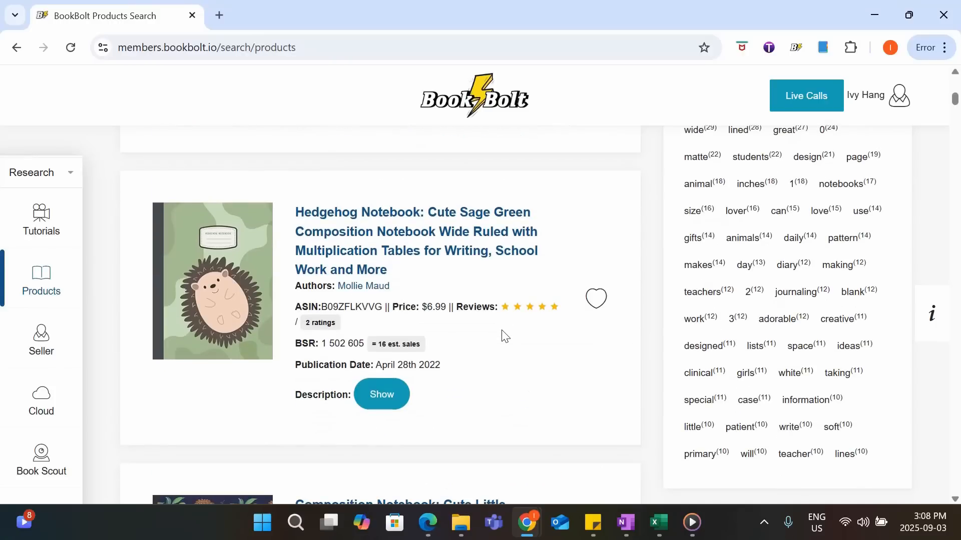
{"action": "scroll", "coordinate": [502, 336], "scroll_direction": "down", "scroll_amount": 4}
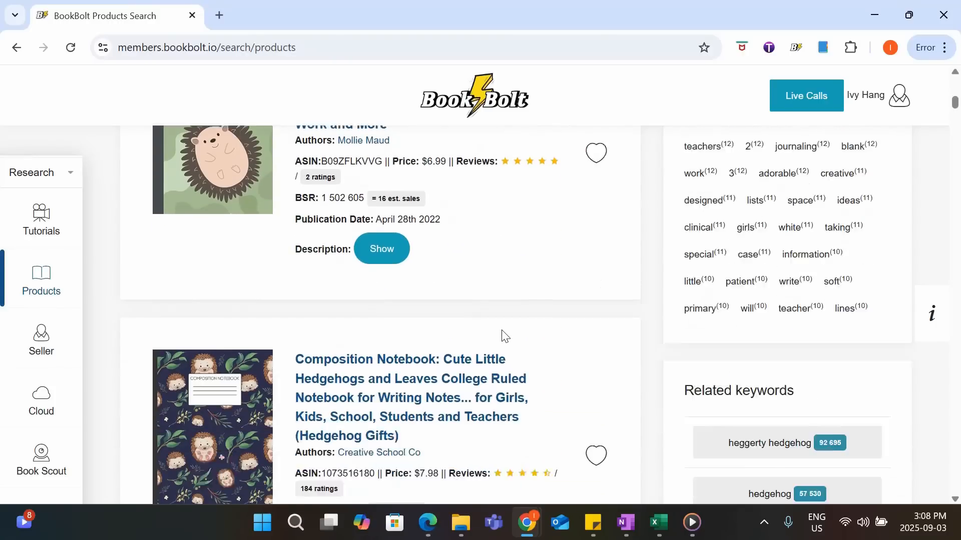
{"action": "scroll", "coordinate": [423, 309], "scroll_direction": "up", "scroll_amount": 7}
{"action": "scroll", "coordinate": [423, 308], "scroll_direction": "up", "scroll_amount": 10}
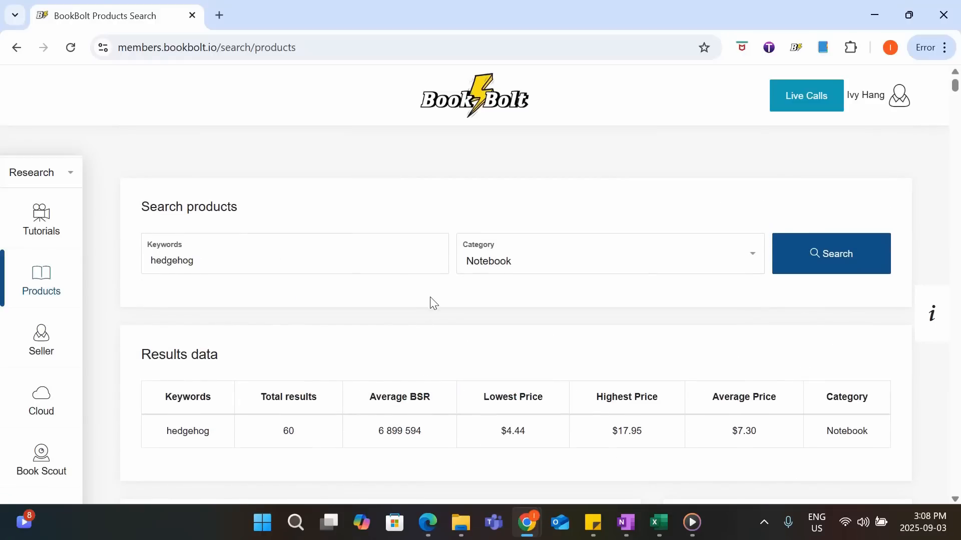
- Clear the product search keyword and browse the available book categories without changing the selected one
{"action": "left_click_drag", "start_coordinate": [420, 261], "coordinate": [3, 213]}
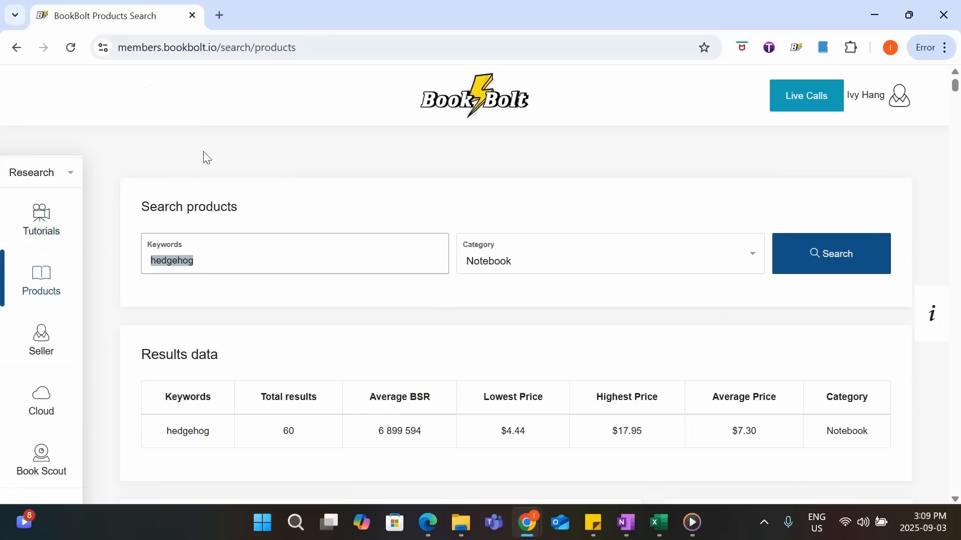
{"action": "key", "text": "BackSpace"}
{"action": "left_click", "coordinate": [513, 255]}
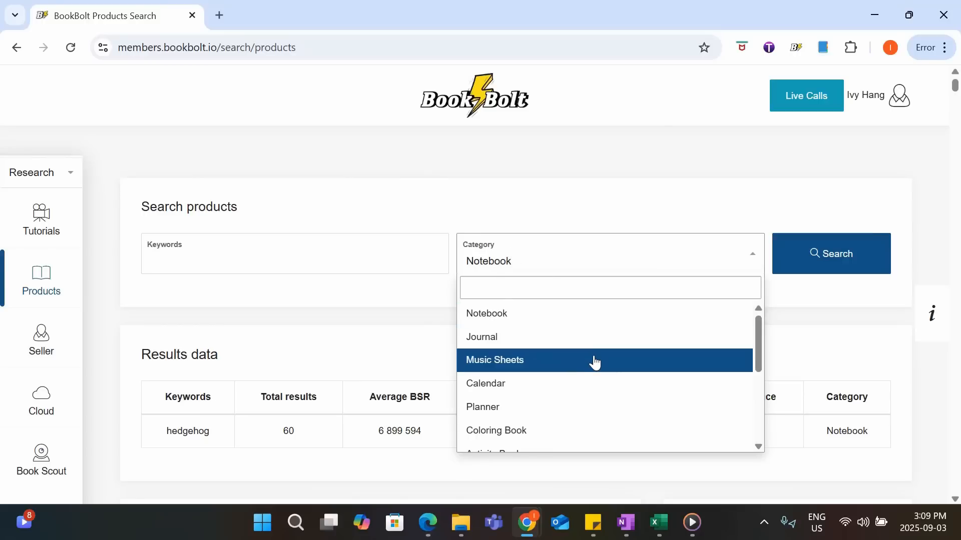
{"action": "scroll", "coordinate": [592, 332], "scroll_direction": "down", "scroll_amount": 1}
{"action": "scroll", "coordinate": [576, 325], "scroll_direction": "up", "scroll_amount": 1}
{"action": "scroll", "coordinate": [547, 344], "scroll_direction": "down", "scroll_amount": 3}
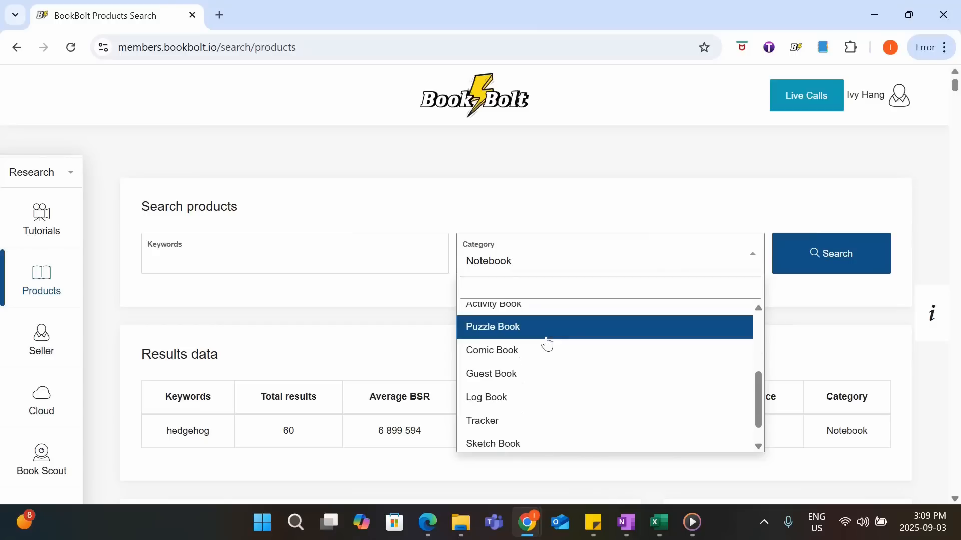
{"action": "scroll", "coordinate": [577, 388], "scroll_direction": "down", "scroll_amount": 1}
{"action": "scroll", "coordinate": [579, 388], "scroll_direction": "up", "scroll_amount": 3}
{"action": "scroll", "coordinate": [579, 388], "scroll_direction": "down", "scroll_amount": 3}
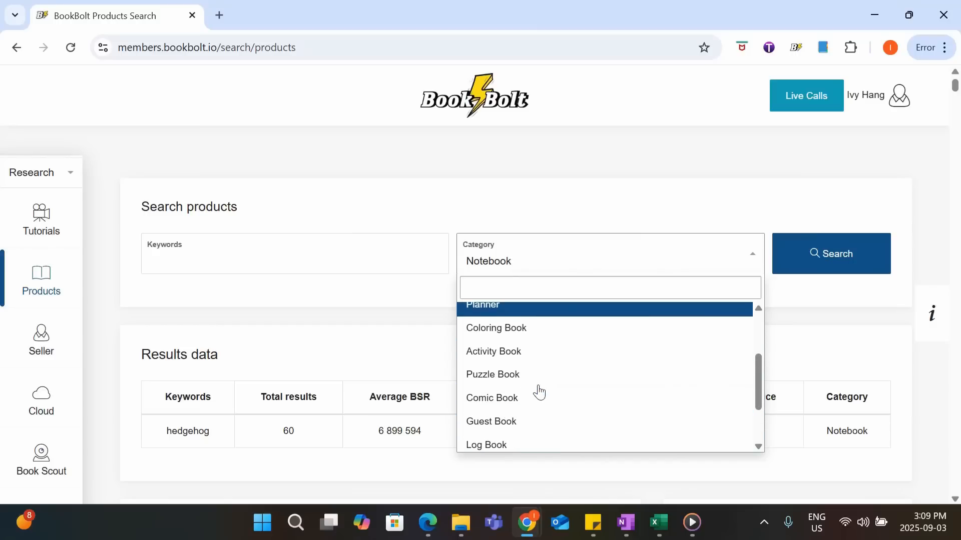
{"action": "scroll", "coordinate": [531, 376], "scroll_direction": "up", "scroll_amount": 4}
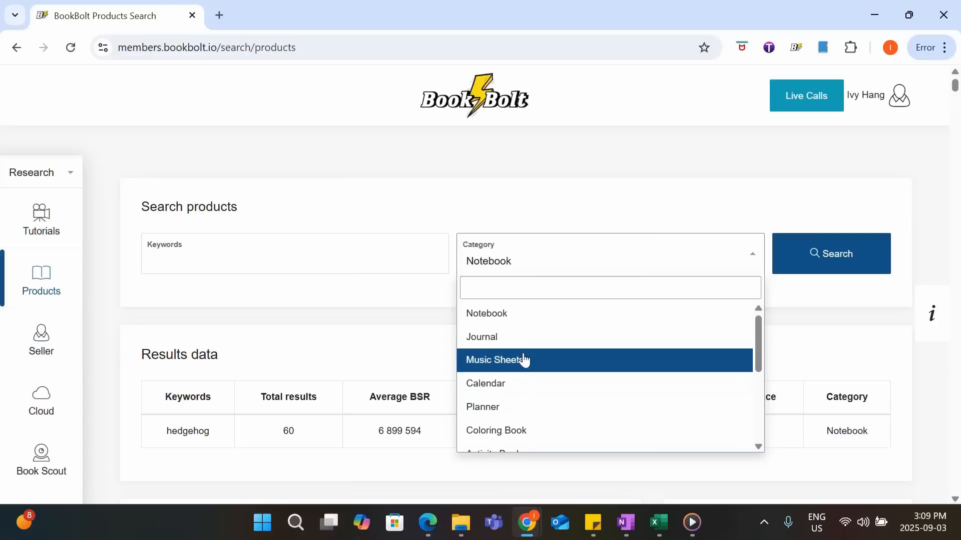
- Search products for the keyword "word search" in the General category
{"action": "left_click", "coordinate": [314, 262]}
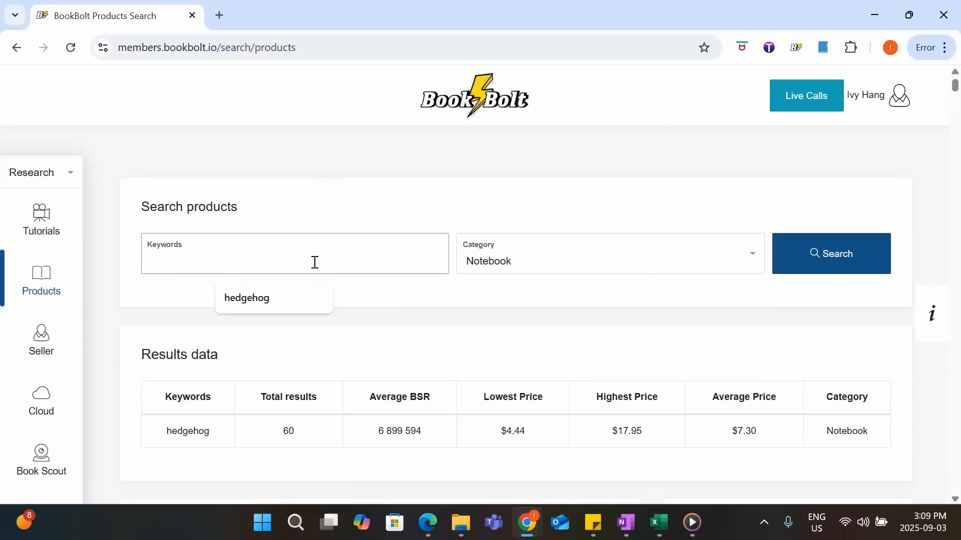
{"action": "type", "text": "word search"}
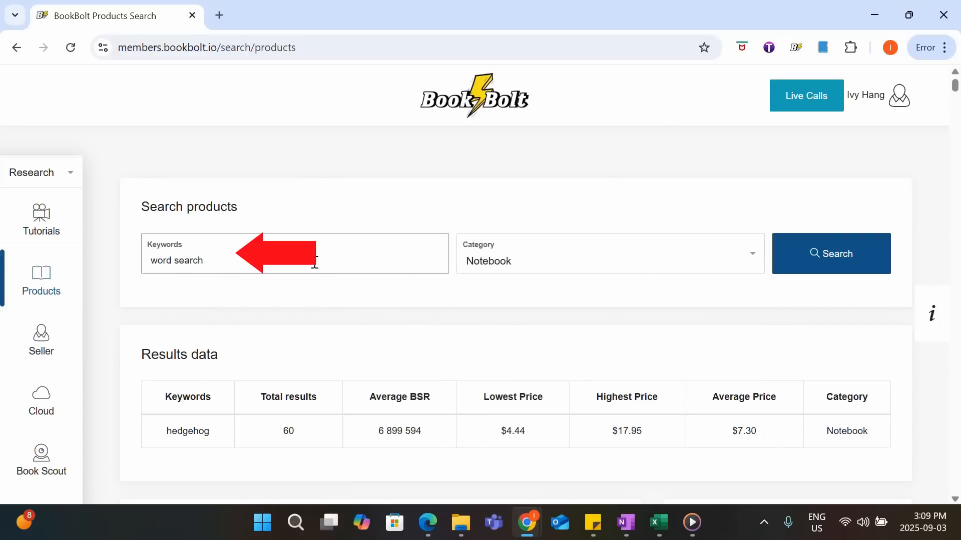
{"action": "left_click", "coordinate": [651, 253]}
{"action": "scroll", "coordinate": [648, 320], "scroll_direction": "down", "scroll_amount": 5}
{"action": "scroll", "coordinate": [649, 324], "scroll_direction": "down", "scroll_amount": 1}
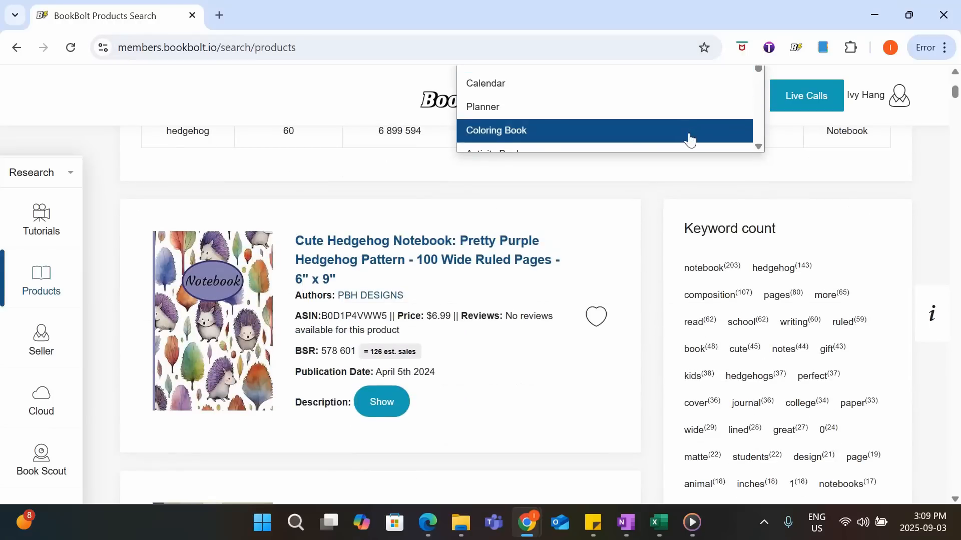
{"action": "scroll", "coordinate": [689, 140], "scroll_direction": "down", "scroll_amount": 3}
{"action": "left_click", "coordinate": [602, 140]}
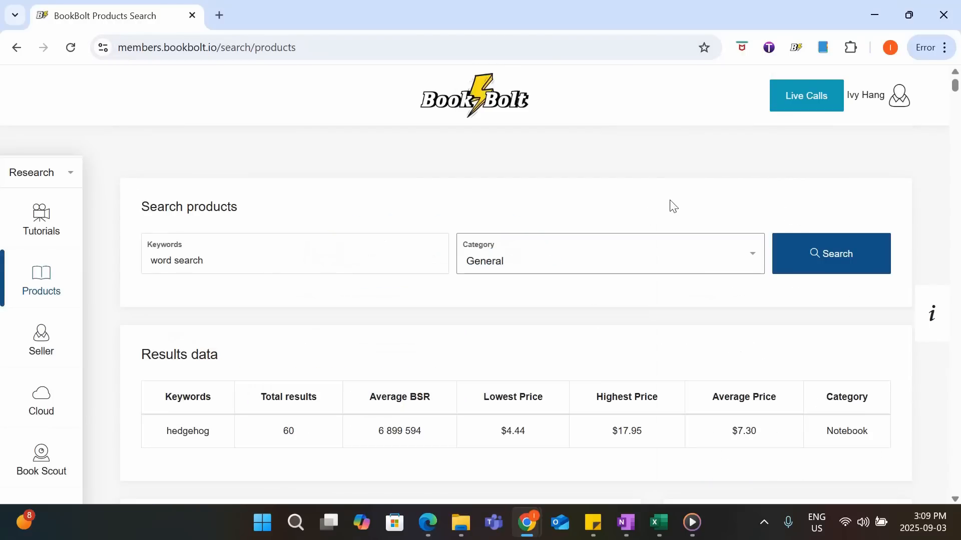
{"action": "left_click", "coordinate": [830, 256]}
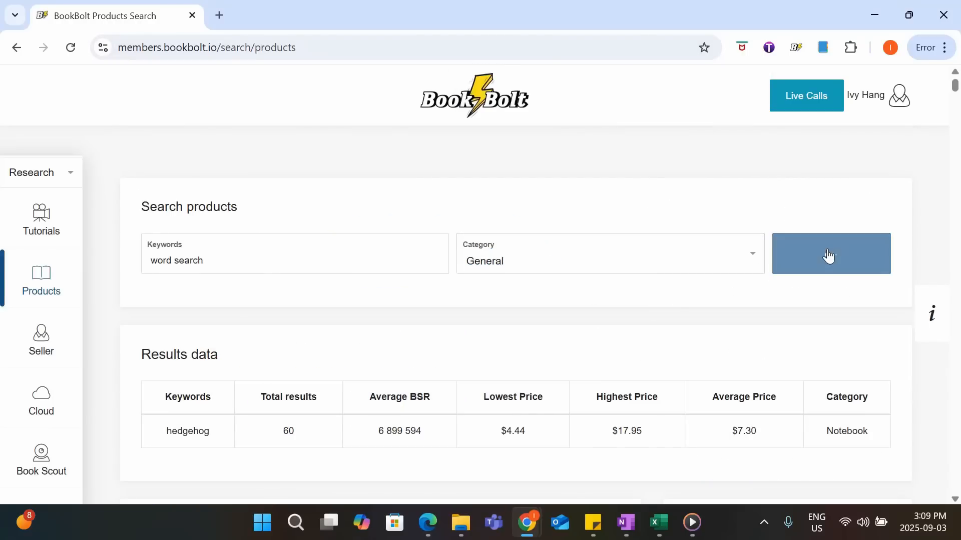
- Examine the word search results, comparing the titles, BSR and estimated sales of the top-ranked books
{"action": "scroll", "coordinate": [703, 217], "scroll_direction": "down", "scroll_amount": 5}
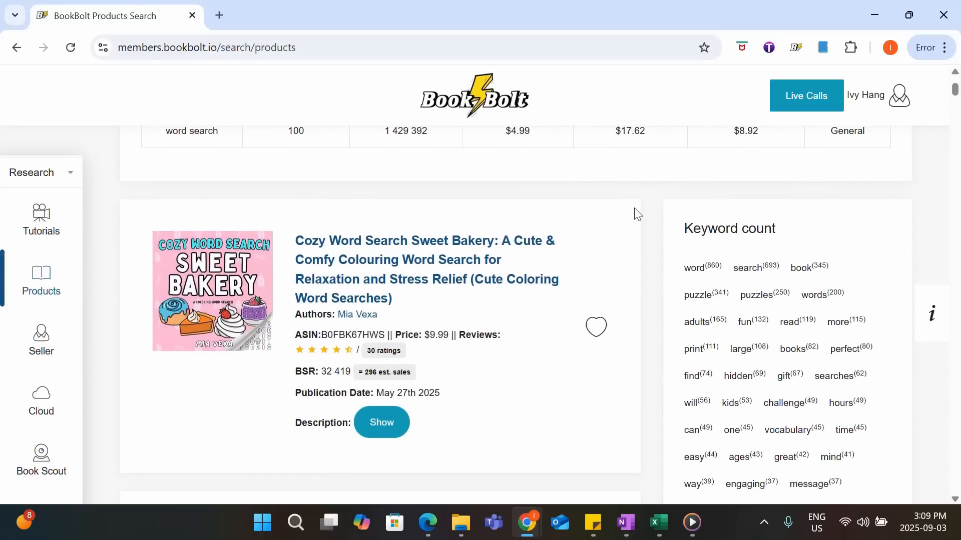
{"action": "scroll", "coordinate": [635, 208], "scroll_direction": "down", "scroll_amount": 1}
{"action": "scroll", "coordinate": [632, 211], "scroll_direction": "up", "scroll_amount": 2}
{"action": "scroll", "coordinate": [631, 210], "scroll_direction": "down", "scroll_amount": 2}
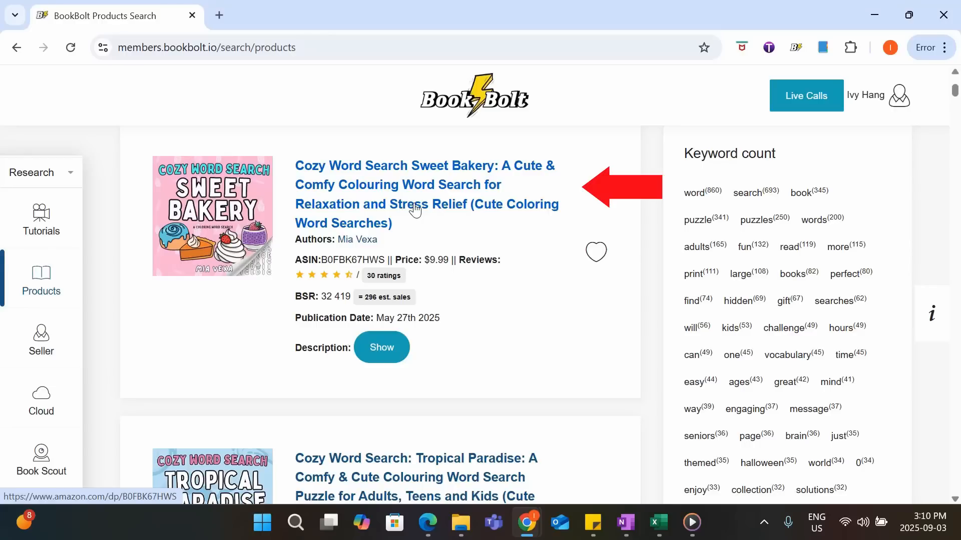
{"action": "scroll", "coordinate": [415, 210], "scroll_direction": "down", "scroll_amount": 5}
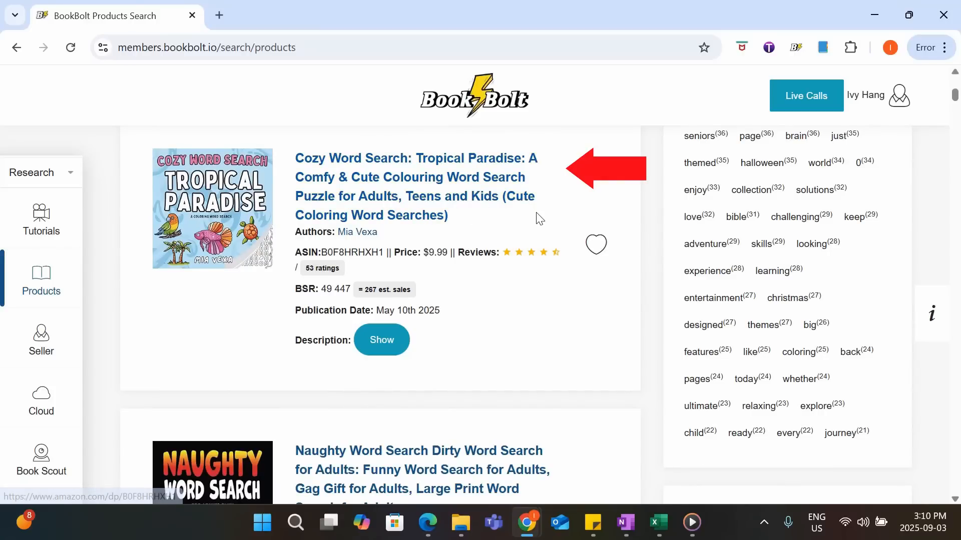
{"action": "scroll", "coordinate": [476, 275], "scroll_direction": "down", "scroll_amount": 15}
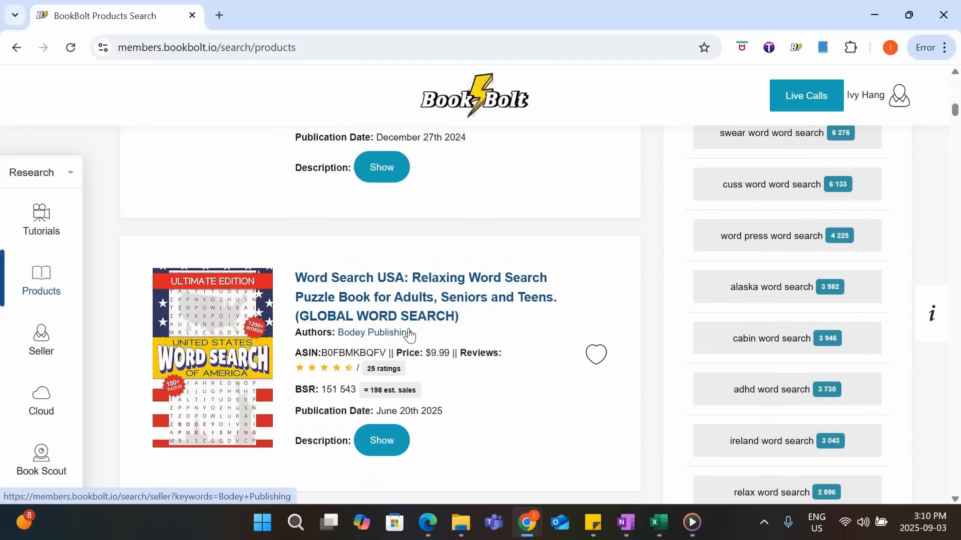
- Examine the lower-ranked word search results, comparing their titles, BSR, estimated sales and publication dates
{"action": "scroll", "coordinate": [410, 336], "scroll_direction": "down", "scroll_amount": 3}
{"action": "scroll", "coordinate": [409, 333], "scroll_direction": "down", "scroll_amount": 3}
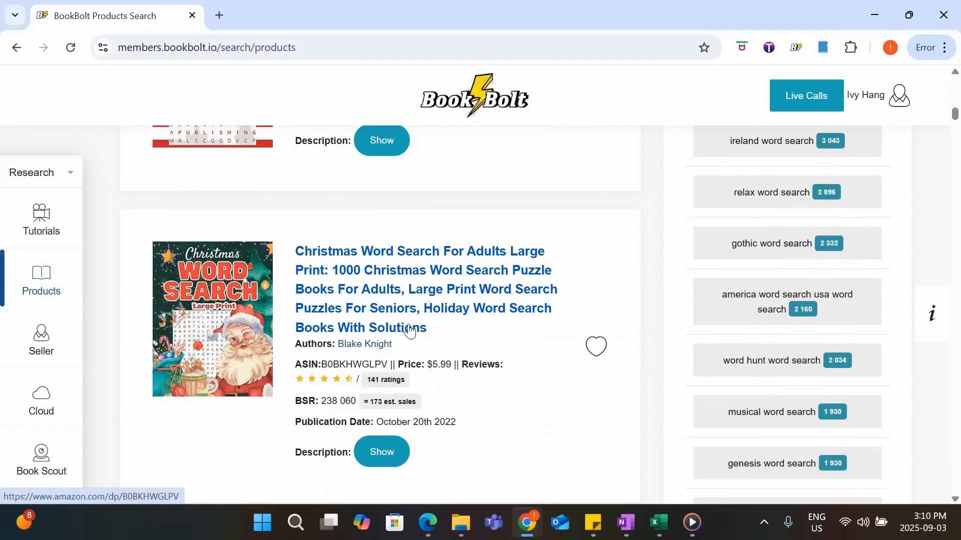
{"action": "scroll", "coordinate": [406, 310], "scroll_direction": "down", "scroll_amount": 5}
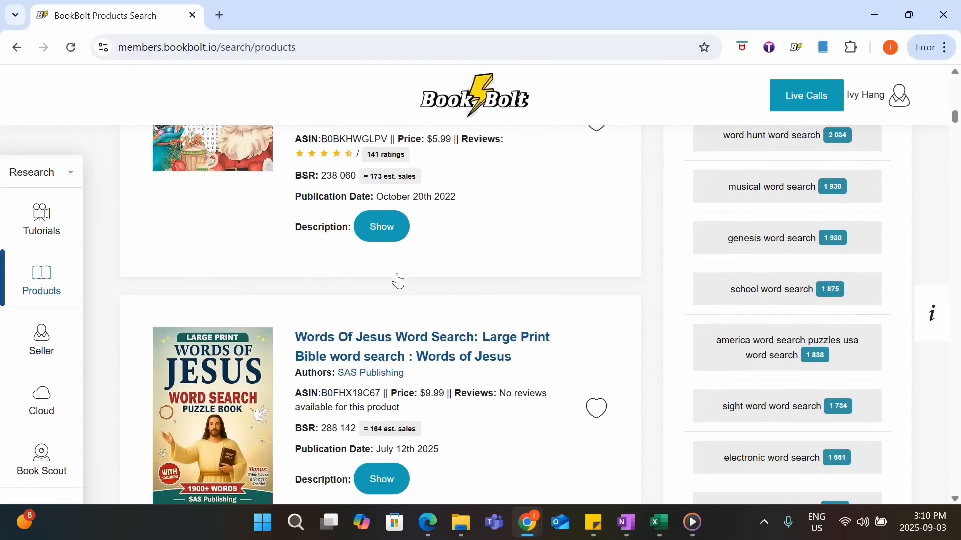
{"action": "scroll", "coordinate": [400, 278], "scroll_direction": "down", "scroll_amount": 2}
{"action": "scroll", "coordinate": [399, 279], "scroll_direction": "down", "scroll_amount": 4}
{"action": "scroll", "coordinate": [399, 280], "scroll_direction": "down", "scroll_amount": 3}
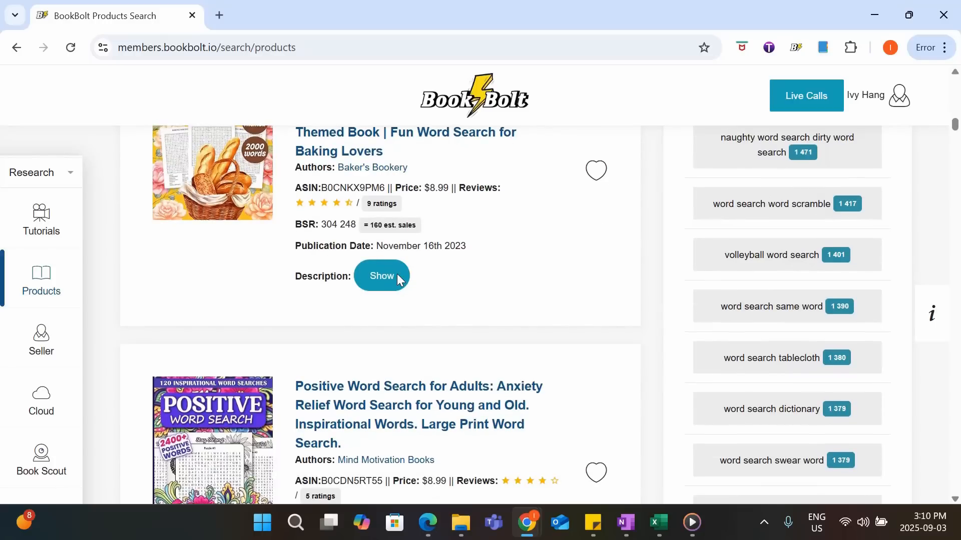
{"action": "scroll", "coordinate": [399, 280], "scroll_direction": "down", "scroll_amount": 4}
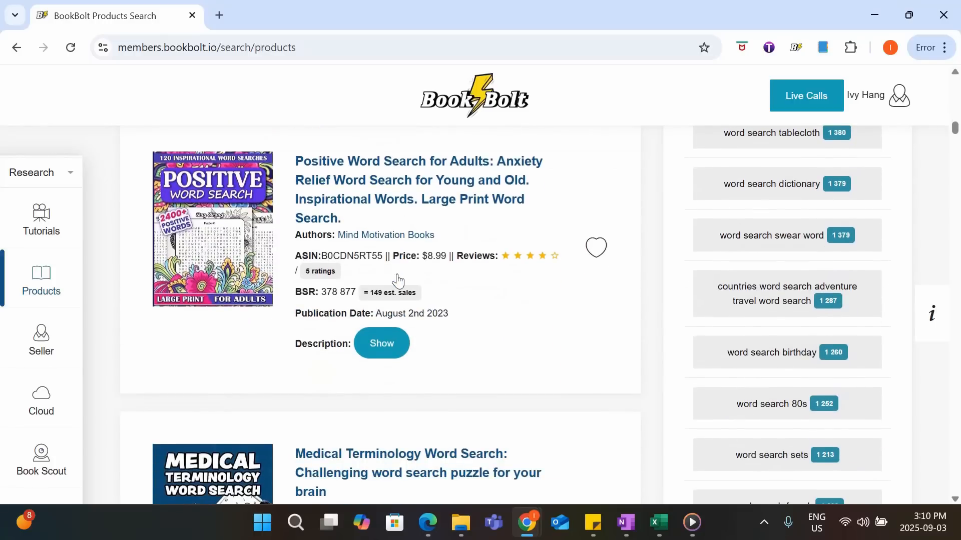
{"action": "scroll", "coordinate": [402, 280], "scroll_direction": "down", "scroll_amount": 3}
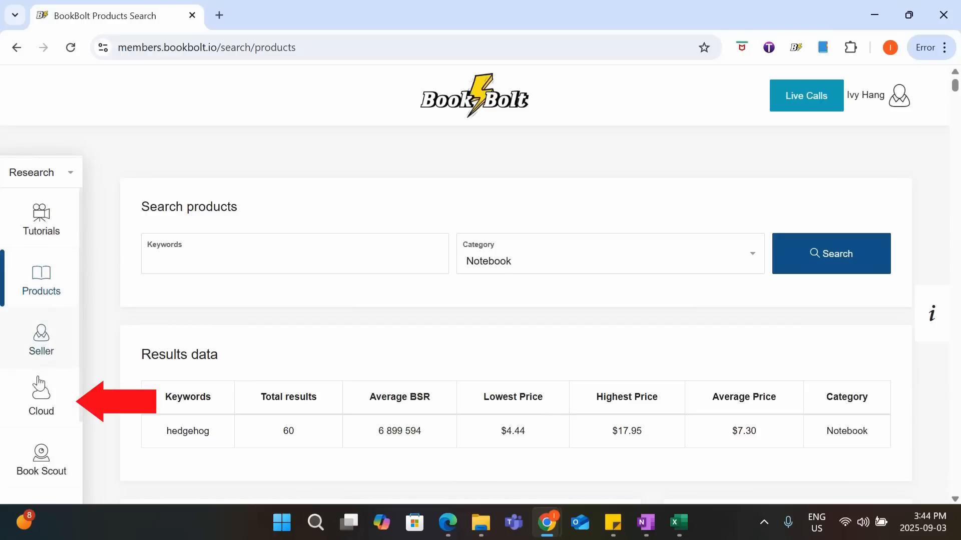
- Open the Cloud research tool and set the bestseller category to Journal
{"action": "left_click", "coordinate": [39, 396]}
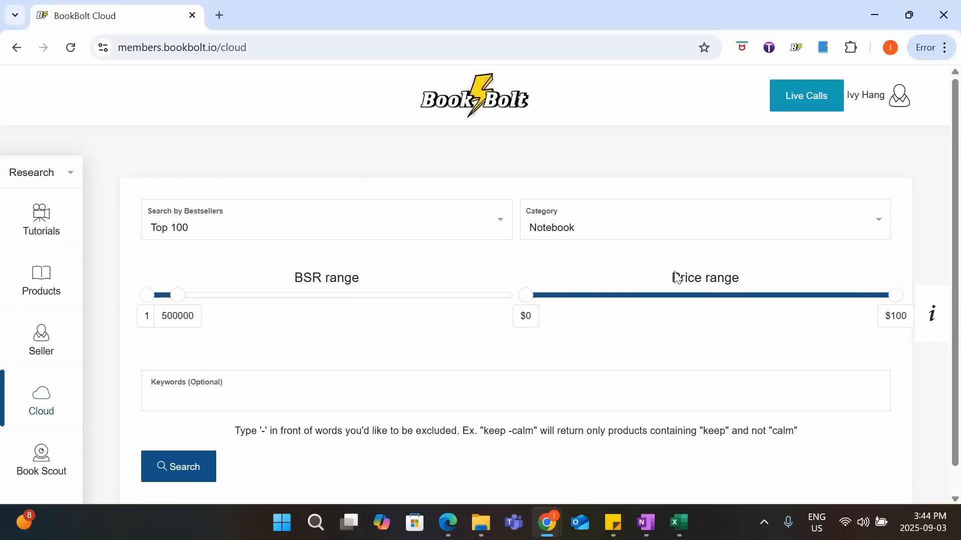
{"action": "left_click", "coordinate": [578, 232]}
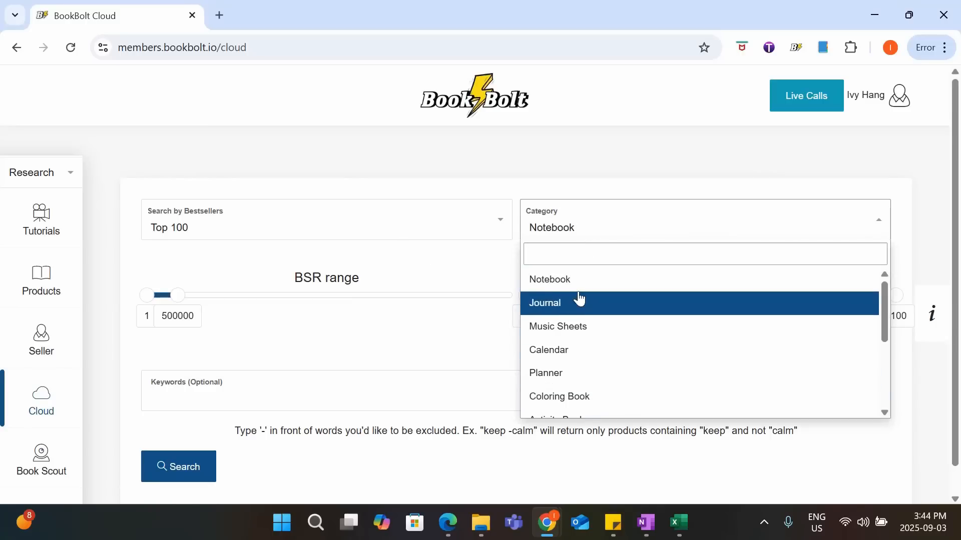
{"action": "left_click", "coordinate": [592, 195]}
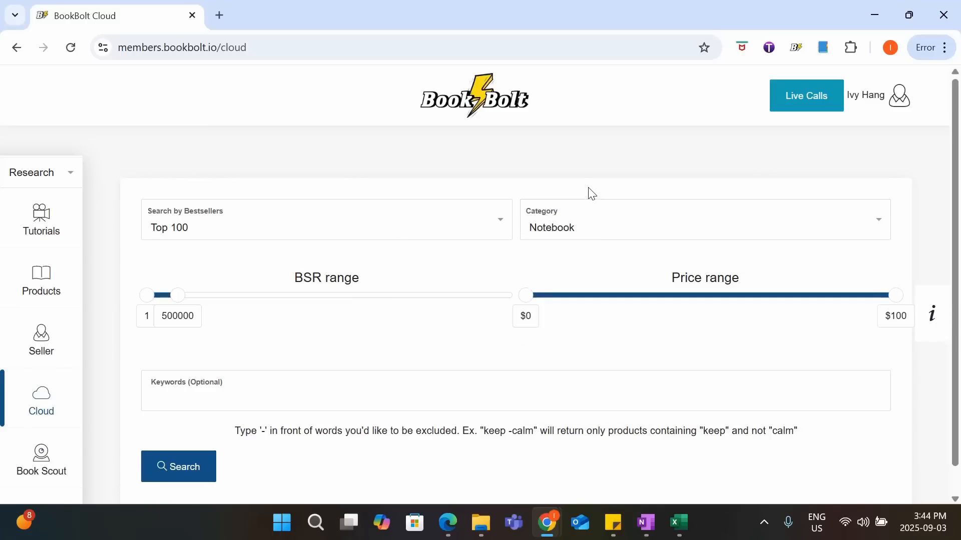
{"action": "left_click", "coordinate": [599, 210]}
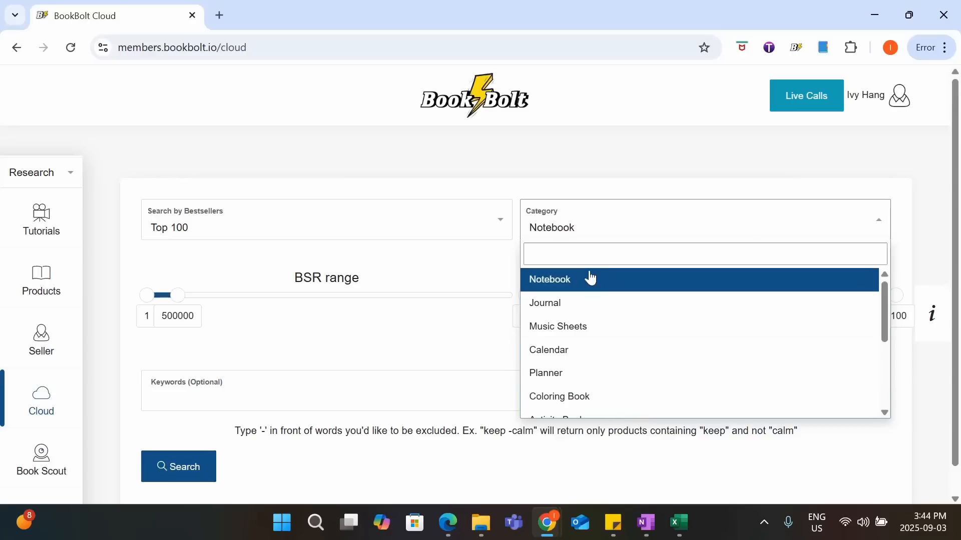
{"action": "left_click", "coordinate": [607, 303]}
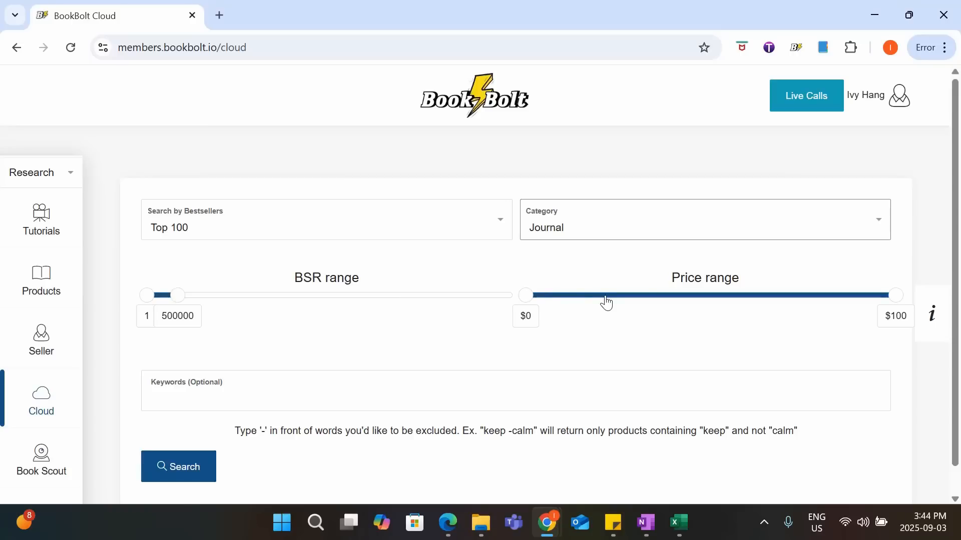
- Search the Top 100 Journal bestsellers with BSR range 1 to 500000, price range $0 to $100 and no keyword
{"action": "left_click", "coordinate": [204, 230]}
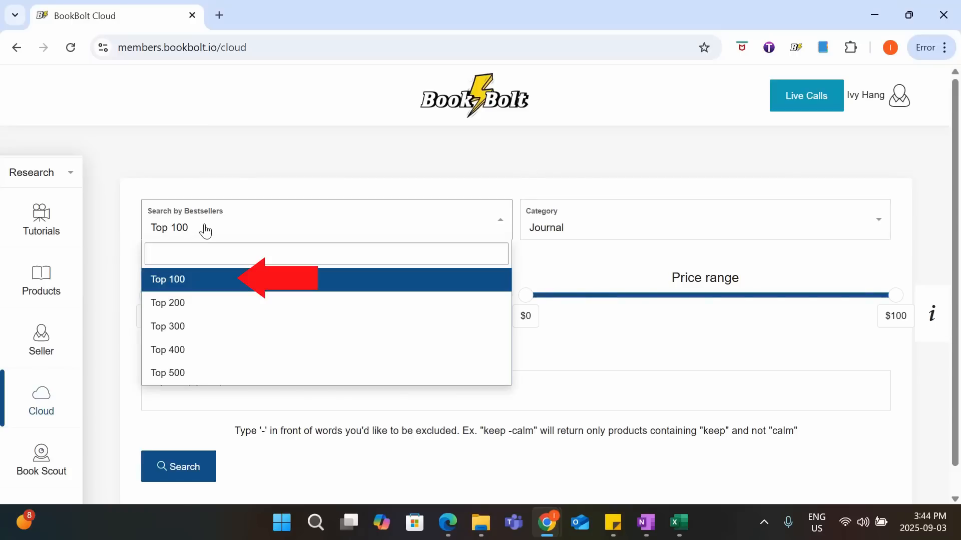
{"action": "left_click", "coordinate": [464, 229]}
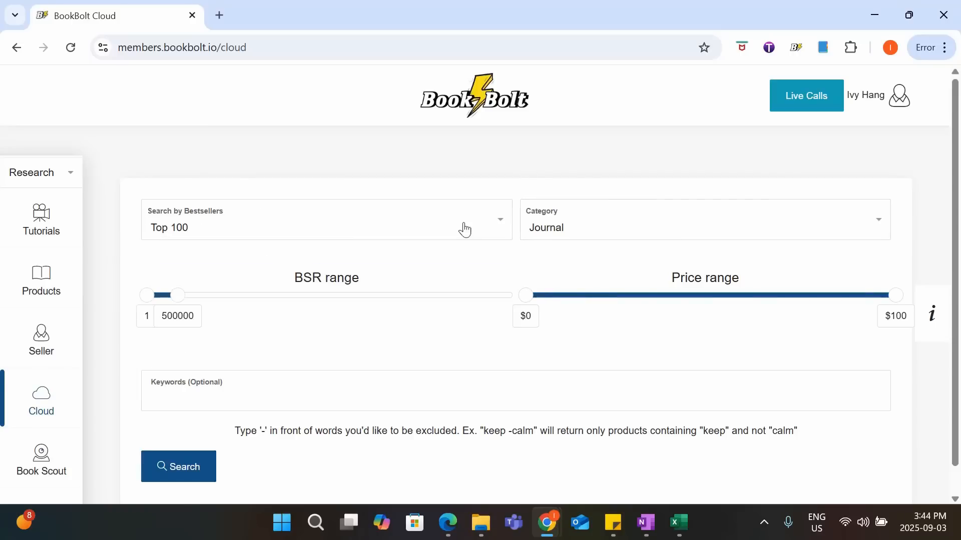
{"action": "left_click", "coordinate": [707, 230]}
{"action": "left_click", "coordinate": [651, 310]}
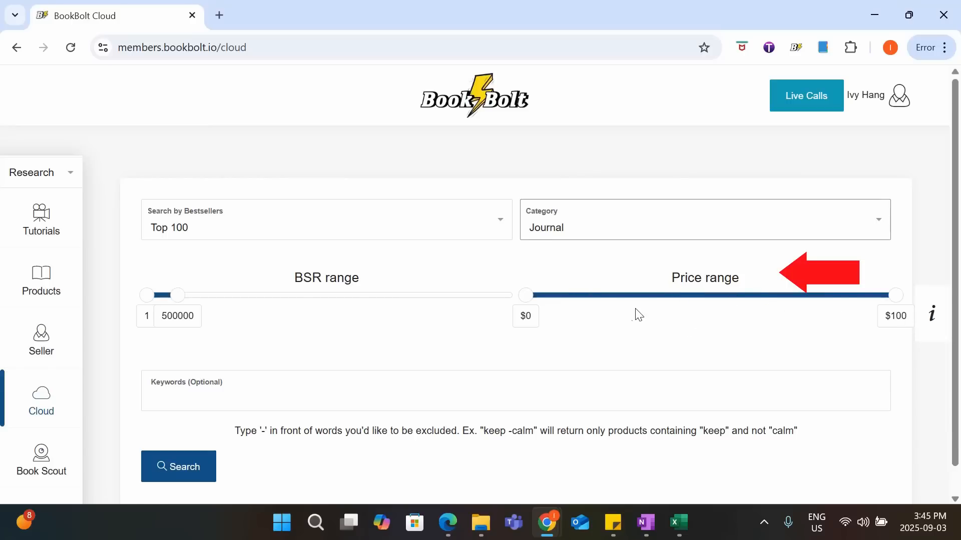
{"action": "scroll", "coordinate": [635, 317], "scroll_direction": "down", "scroll_amount": 1}
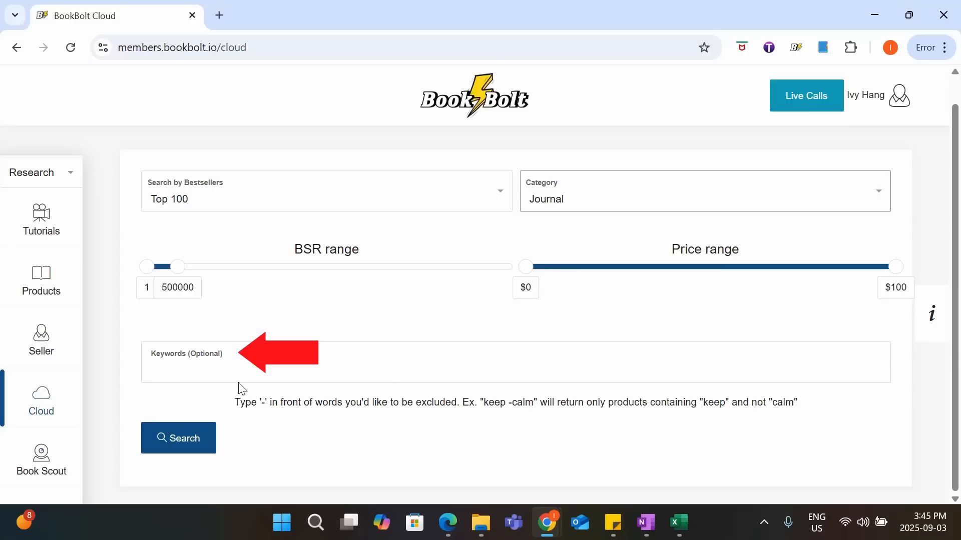
{"action": "left_click", "coordinate": [201, 439]}
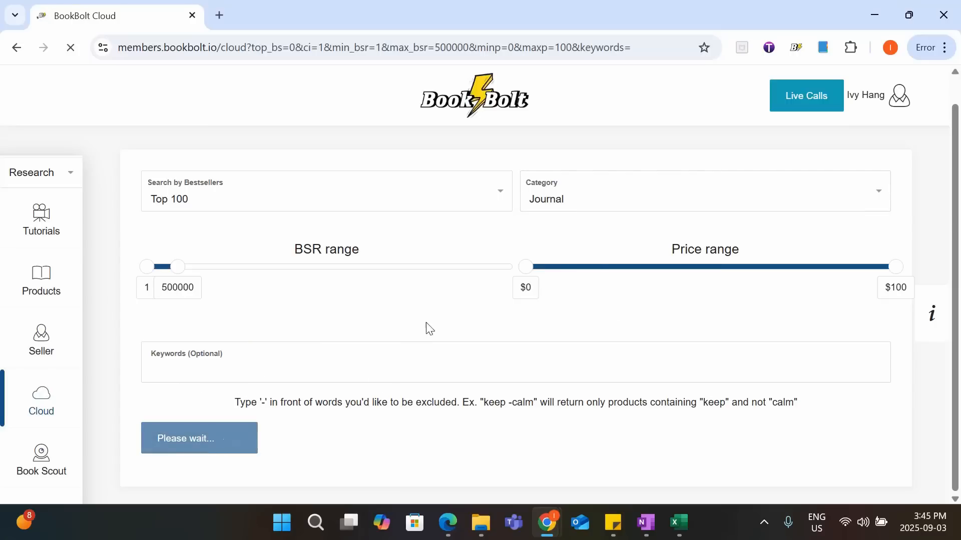
- Examine the leading journal bestsellers, comparing their reviews, publication dates, prices, BSR and estimated monthly sales
{"action": "scroll", "coordinate": [456, 290], "scroll_direction": "down", "scroll_amount": 3}
{"action": "scroll", "coordinate": [456, 224], "scroll_direction": "down", "scroll_amount": 2}
{"action": "scroll", "coordinate": [455, 223], "scroll_direction": "down", "scroll_amount": 1}
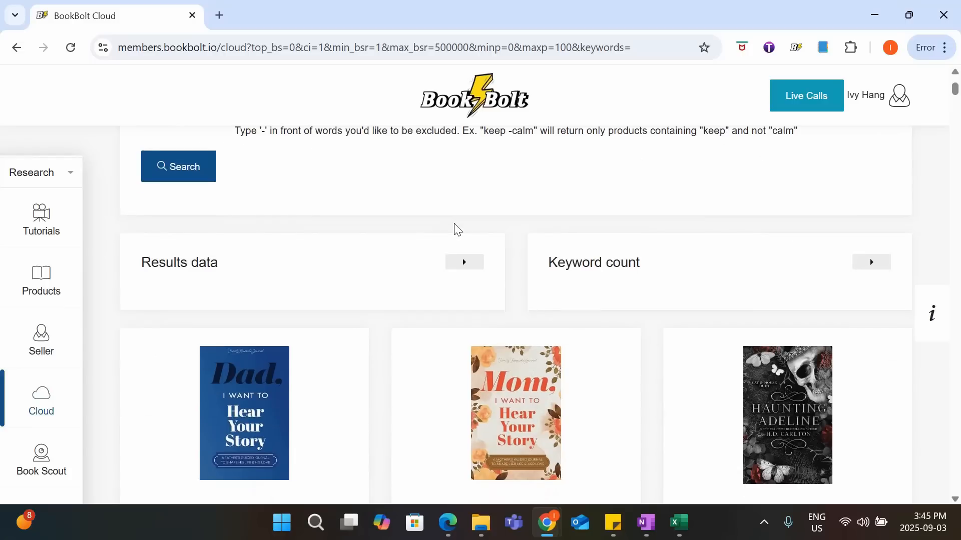
{"action": "scroll", "coordinate": [456, 231], "scroll_direction": "down", "scroll_amount": 3}
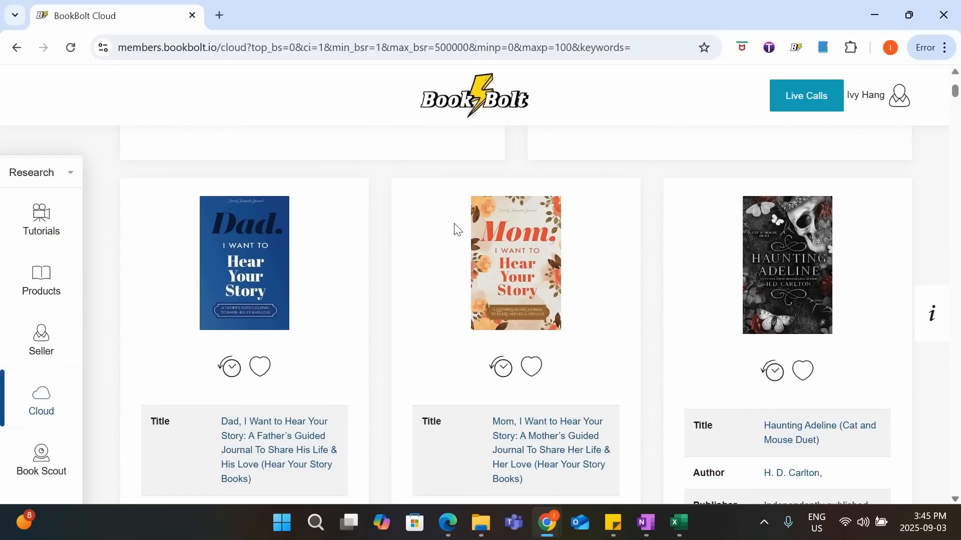
{"action": "scroll", "coordinate": [456, 231], "scroll_direction": "down", "scroll_amount": 3}
{"action": "scroll", "coordinate": [454, 224], "scroll_direction": "down", "scroll_amount": 1}
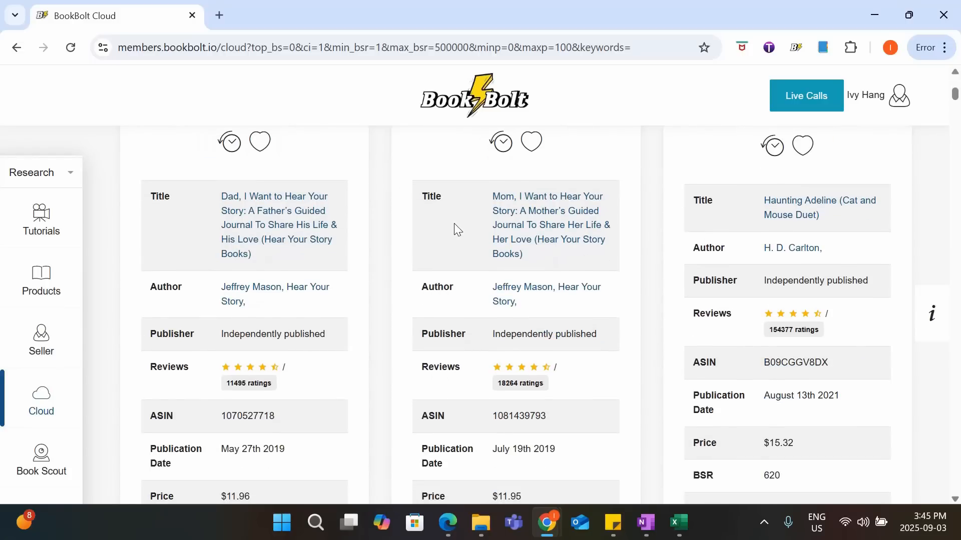
{"action": "scroll", "coordinate": [349, 273], "scroll_direction": "down", "scroll_amount": 1}
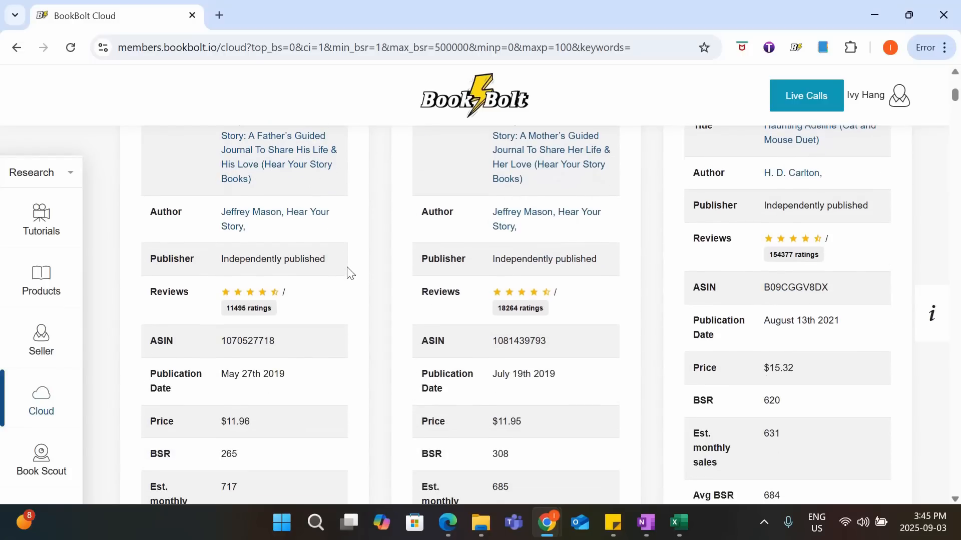
{"action": "scroll", "coordinate": [258, 236], "scroll_direction": "down", "scroll_amount": 1}
{"action": "scroll", "coordinate": [258, 237], "scroll_direction": "down", "scroll_amount": 1}
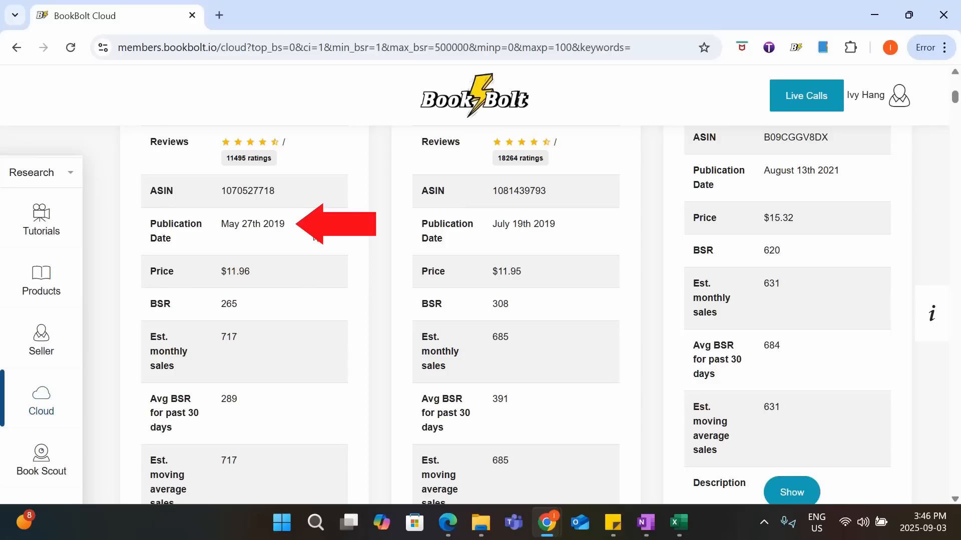
{"action": "scroll", "coordinate": [312, 211], "scroll_direction": "up", "scroll_amount": 1}
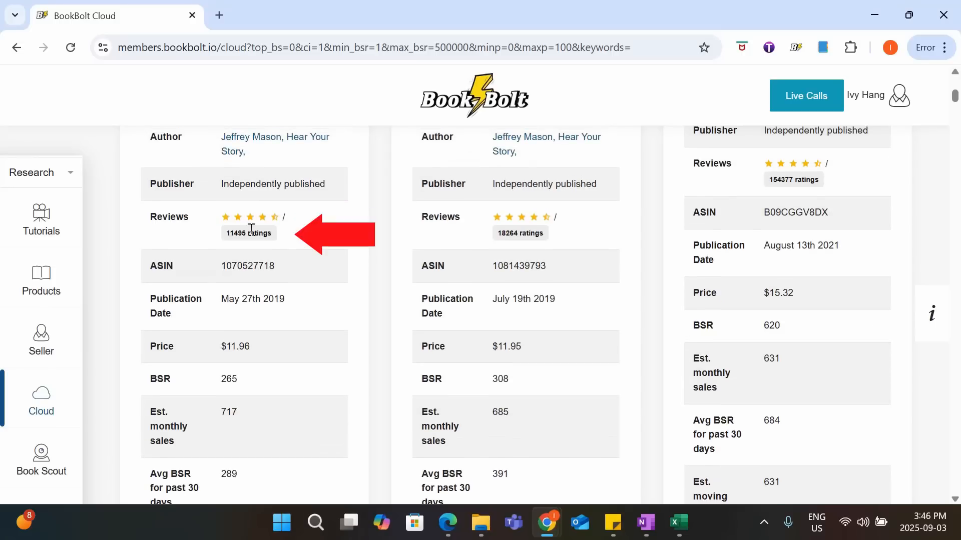
- Browse further through the journal bestsellers, looking over covers, titles and estimated monthly sales for niche ideas
{"action": "scroll", "coordinate": [390, 247], "scroll_direction": "down", "scroll_amount": 12}
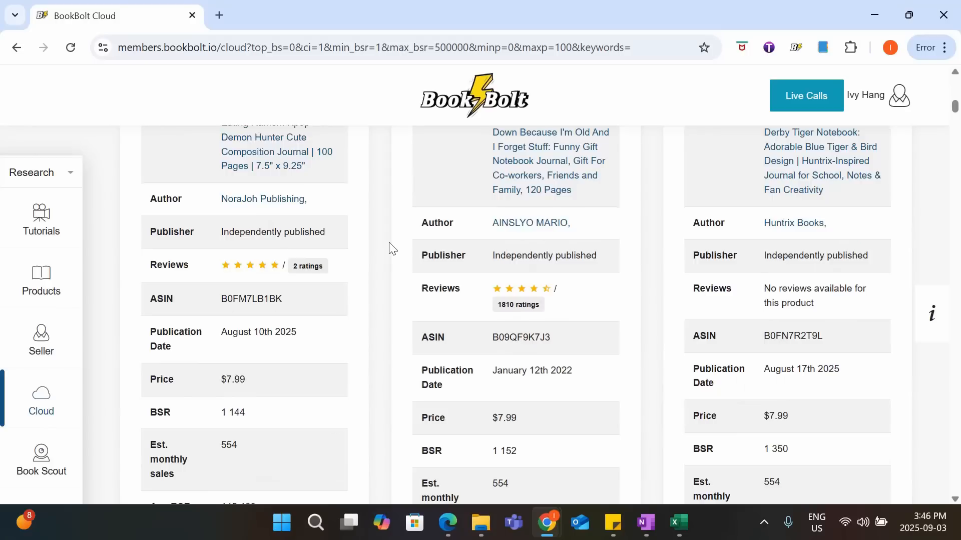
{"action": "scroll", "coordinate": [392, 249], "scroll_direction": "down", "scroll_amount": 20}
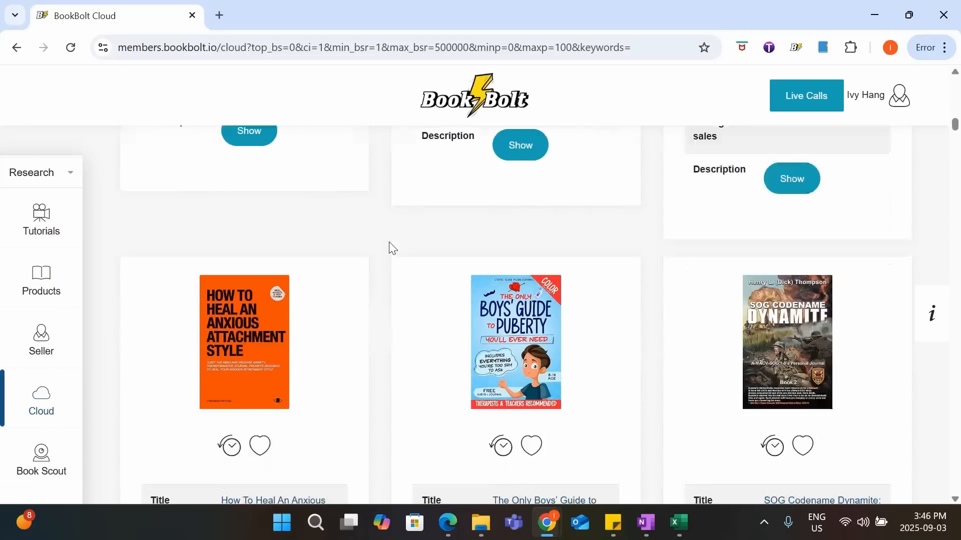
{"action": "scroll", "coordinate": [392, 248], "scroll_direction": "down", "scroll_amount": 15}
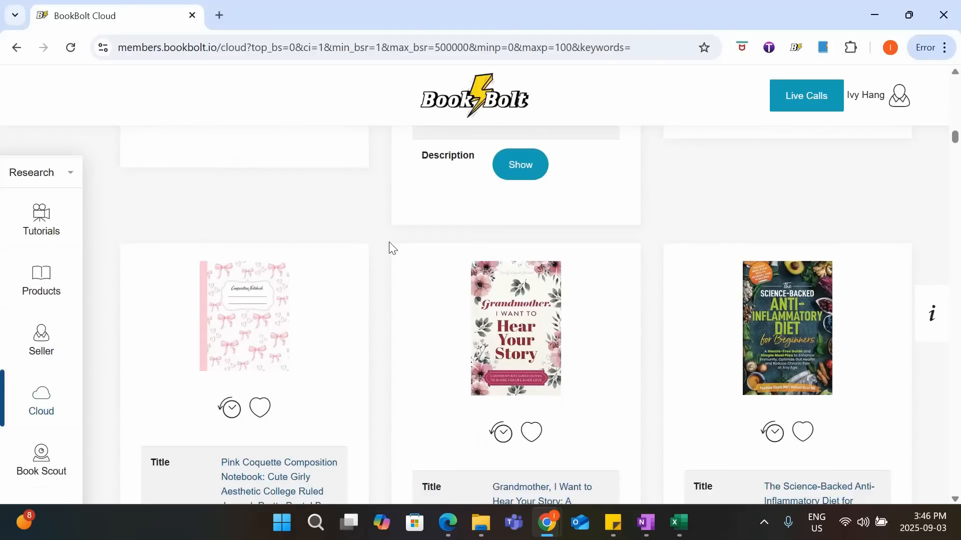
{"action": "scroll", "coordinate": [392, 249], "scroll_direction": "down", "scroll_amount": 15}
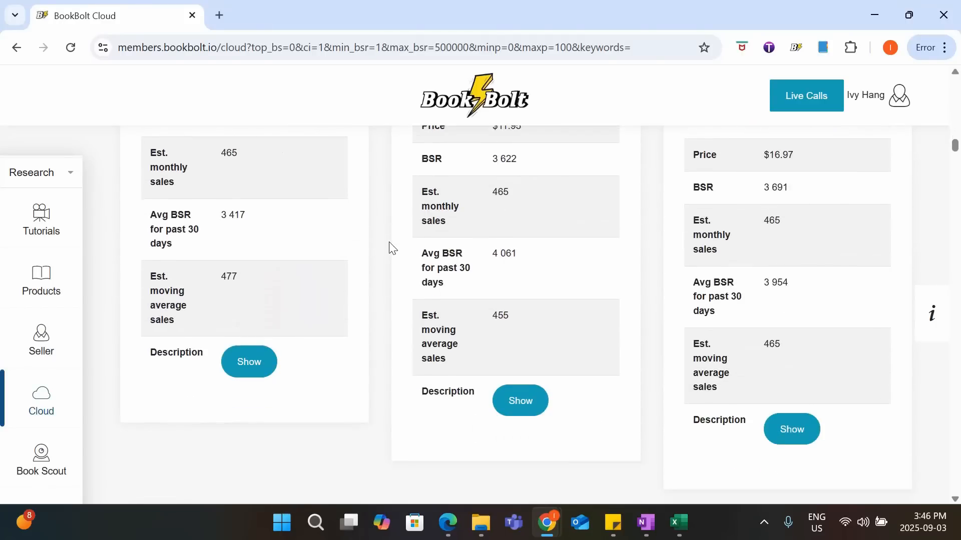
{"action": "scroll", "coordinate": [392, 248], "scroll_direction": "down", "scroll_amount": 15}
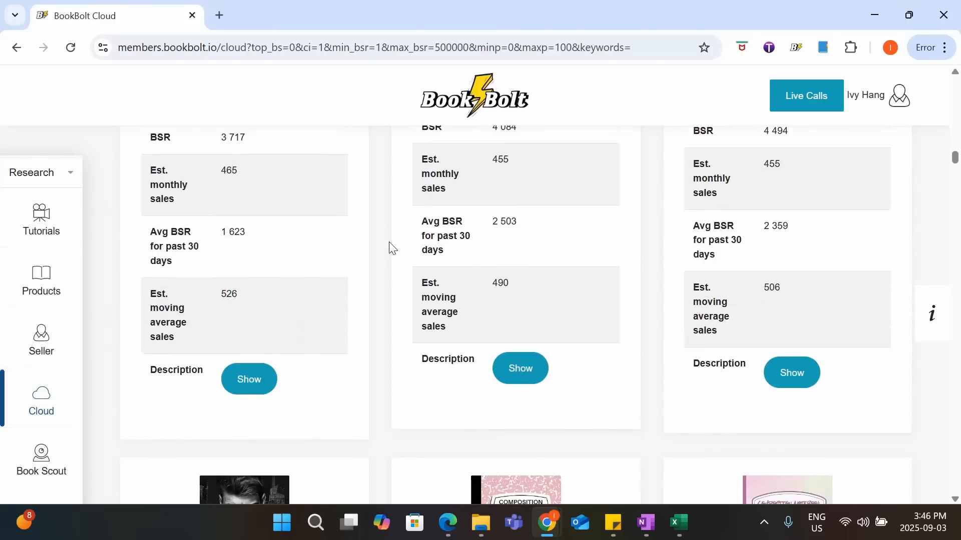
{"action": "scroll", "coordinate": [392, 248], "scroll_direction": "down", "scroll_amount": 8}
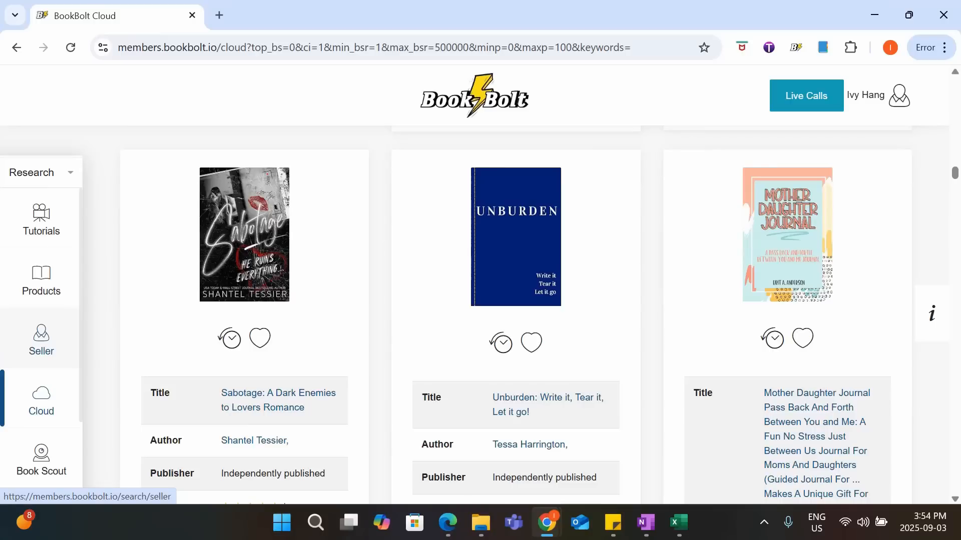
- Open the search page of the Keywords research tool
{"action": "scroll", "coordinate": [35, 330], "scroll_direction": "down", "scroll_amount": 2}
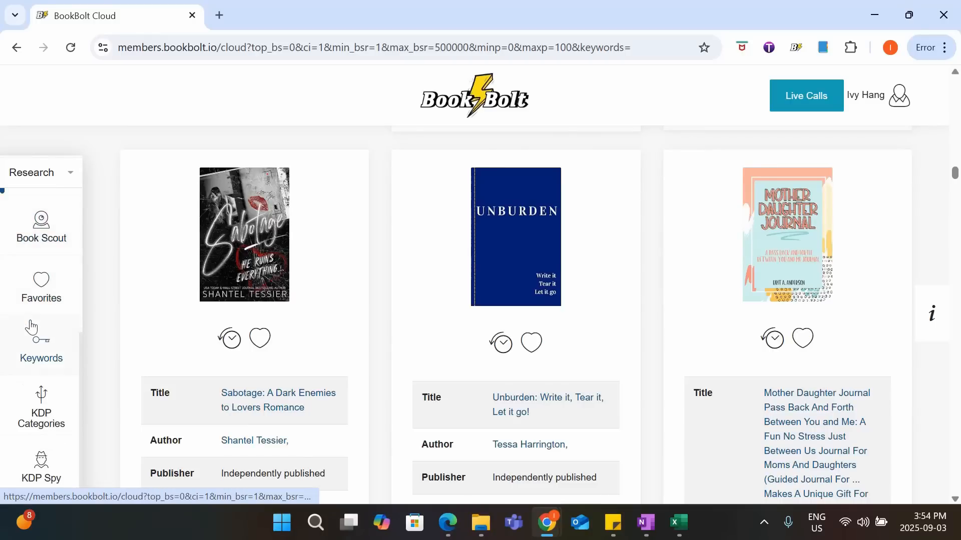
{"action": "left_click", "coordinate": [46, 364]}
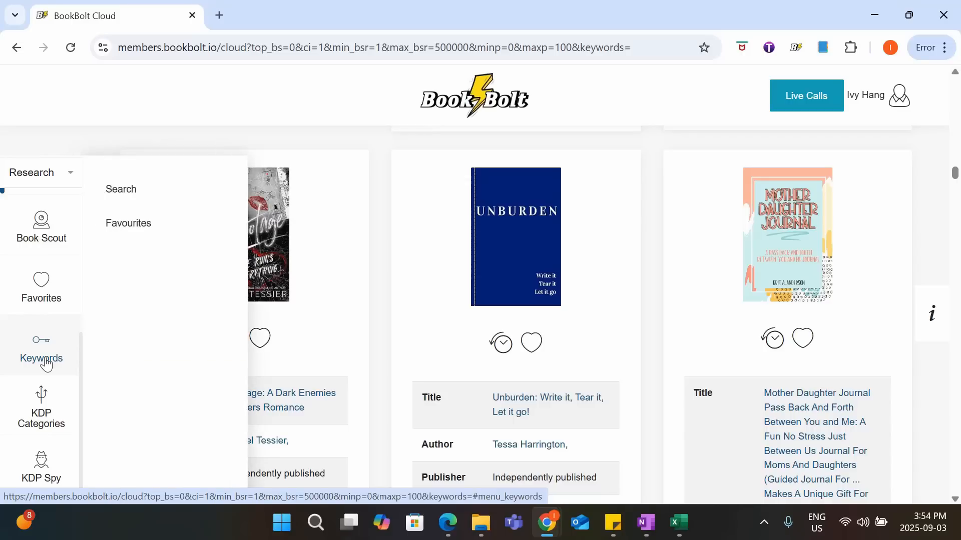
{"action": "left_click", "coordinate": [126, 201]}
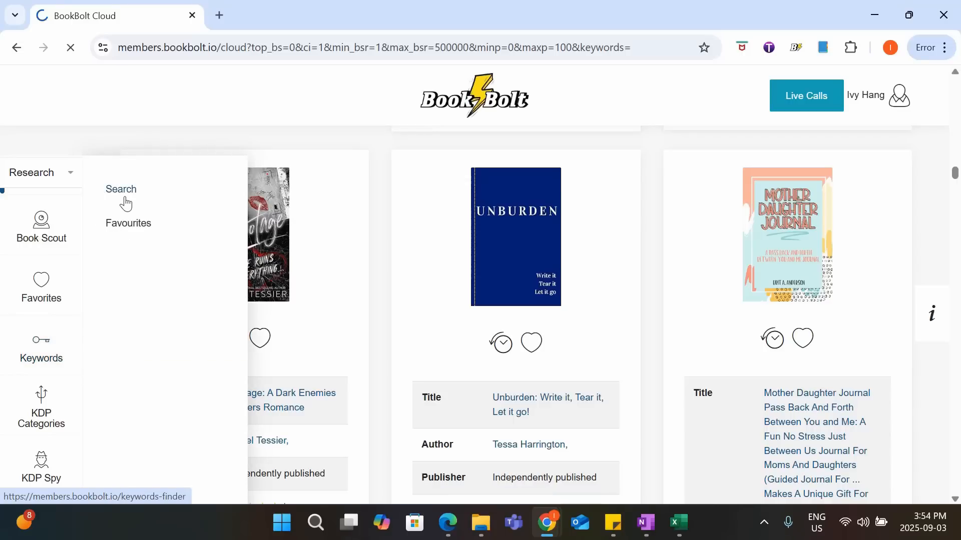
{"action": "scroll", "coordinate": [291, 211], "scroll_direction": "down", "scroll_amount": 1}
{"action": "scroll", "coordinate": [291, 211], "scroll_direction": "up", "scroll_amount": 1}
- Search the keyword finder for "word search"
{"action": "left_click", "coordinate": [226, 267]}
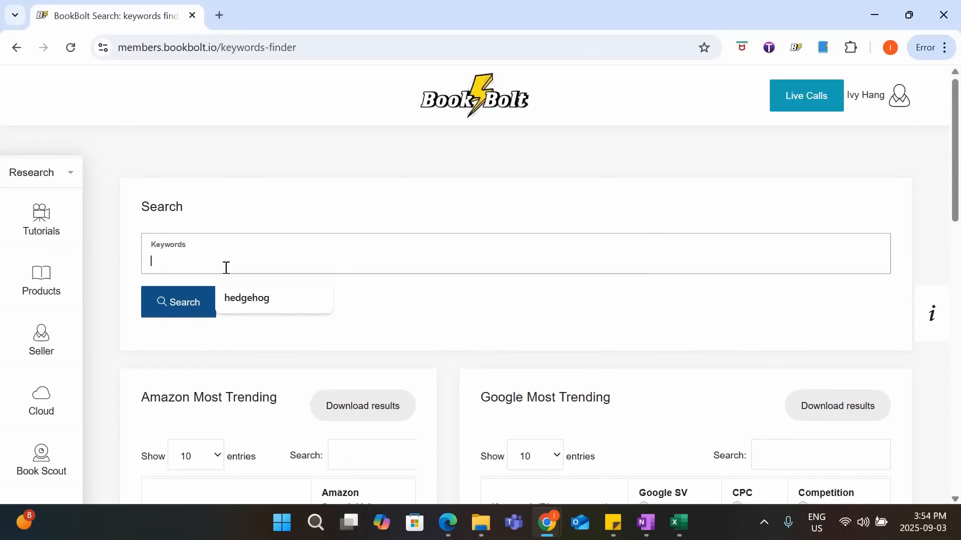
{"action": "type", "text": "word search"}
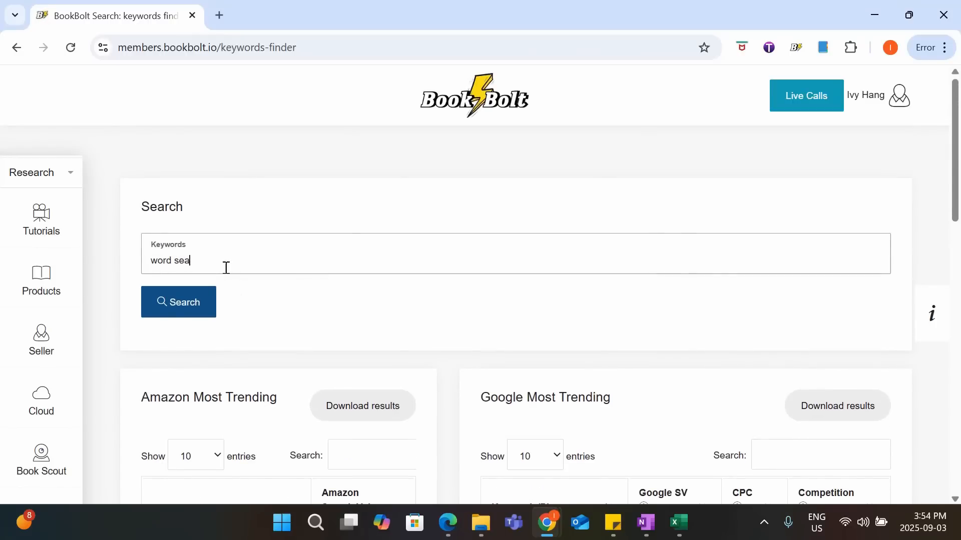
{"action": "key", "text": "Return"}
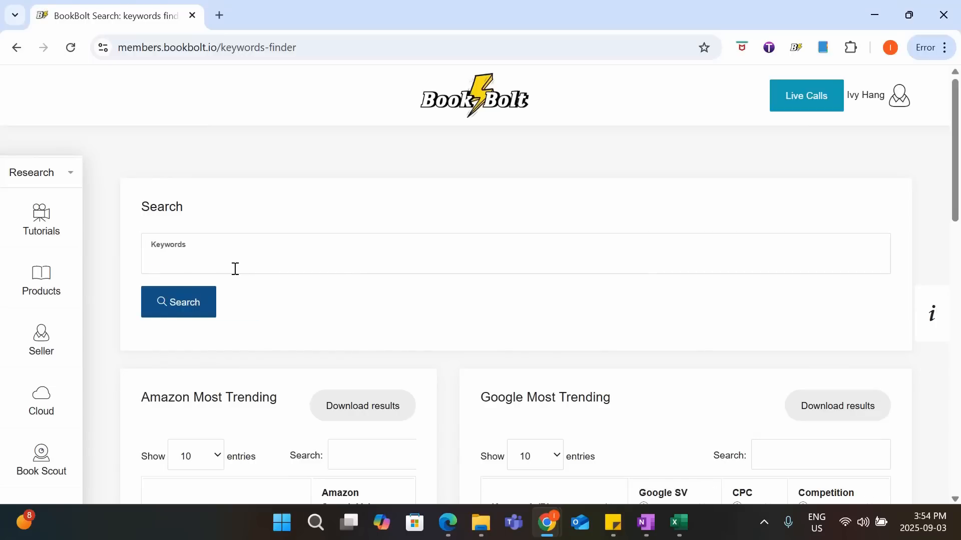
- Examine the Amazon and Google keyword tables for search volume, CPC and competition, along with the frequent keywords for both
{"action": "scroll", "coordinate": [234, 269], "scroll_direction": "down", "scroll_amount": 1}
{"action": "scroll", "coordinate": [235, 270], "scroll_direction": "down", "scroll_amount": 1}
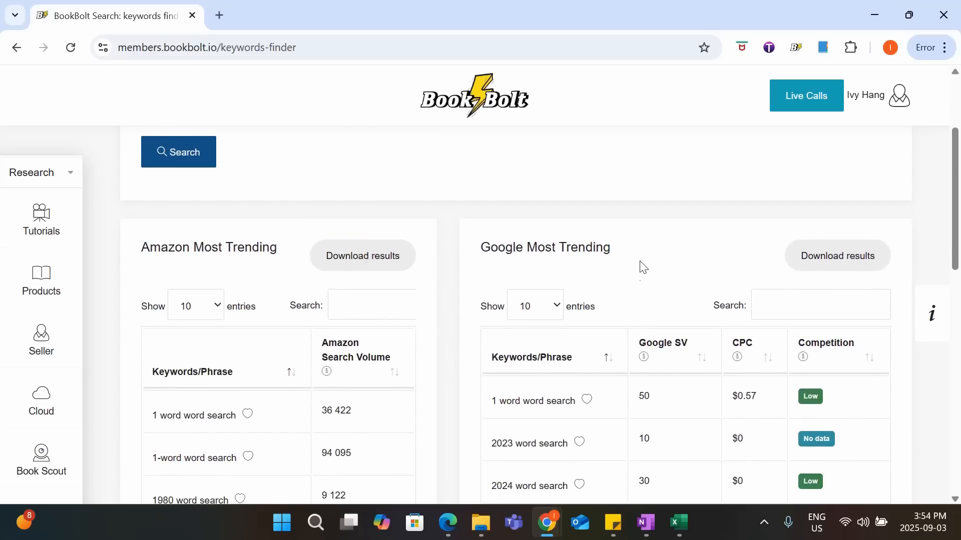
{"action": "scroll", "coordinate": [644, 260], "scroll_direction": "down", "scroll_amount": 1}
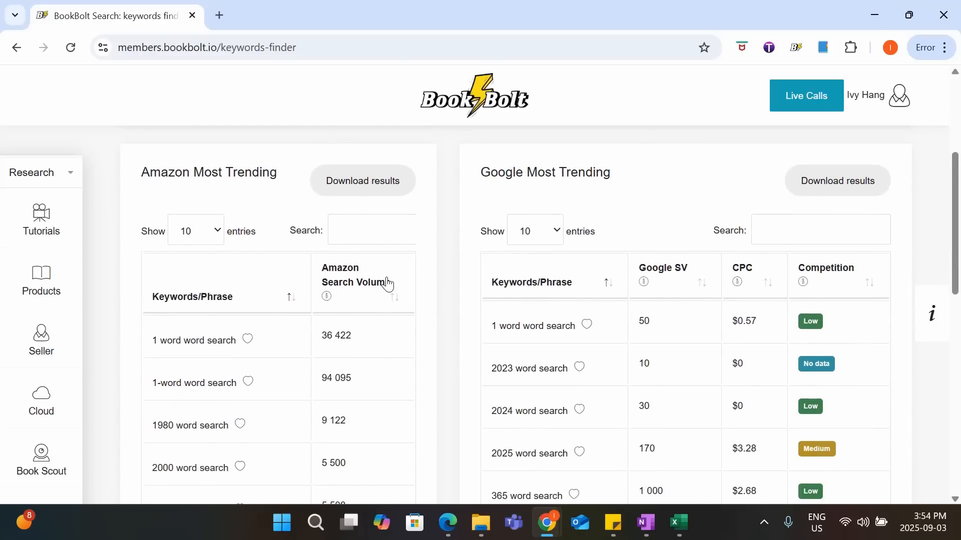
{"action": "scroll", "coordinate": [388, 284], "scroll_direction": "down", "scroll_amount": 1}
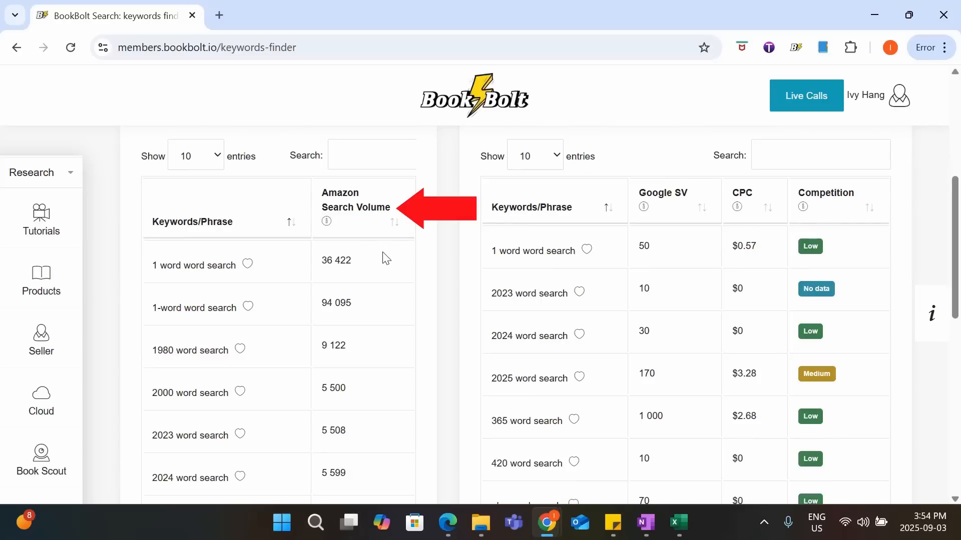
{"action": "scroll", "coordinate": [750, 220], "scroll_direction": "down", "scroll_amount": 1}
{"action": "scroll", "coordinate": [789, 194], "scroll_direction": "up", "scroll_amount": 1}
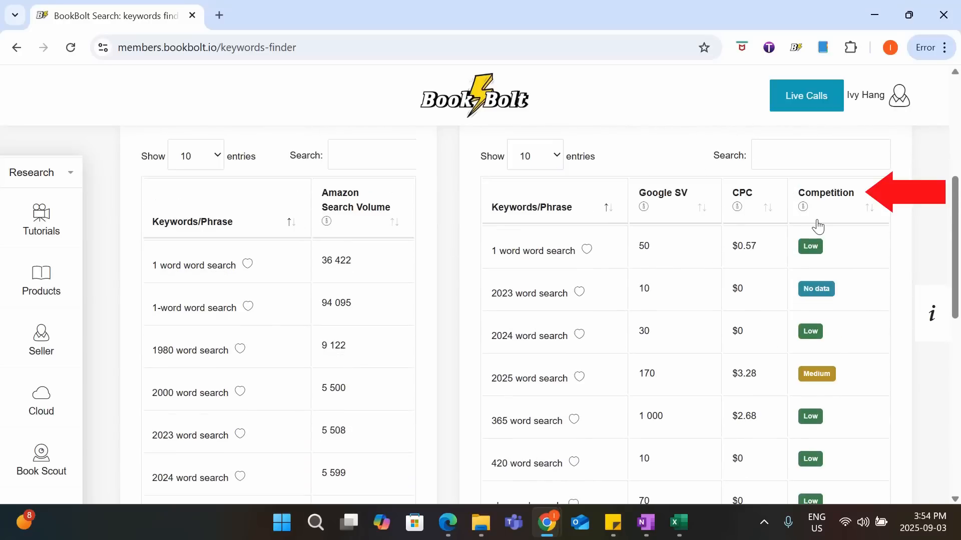
{"action": "scroll", "coordinate": [861, 269], "scroll_direction": "down", "scroll_amount": 1}
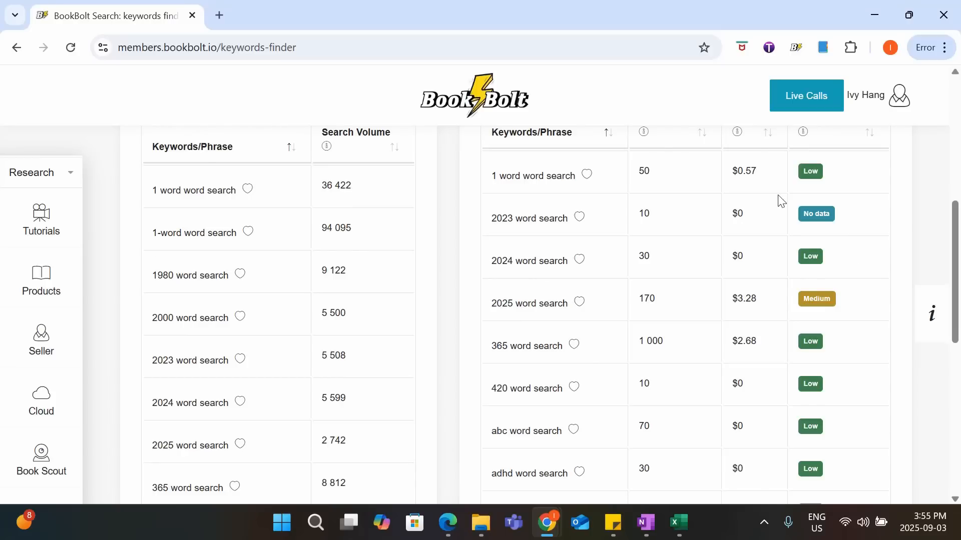
{"action": "scroll", "coordinate": [786, 224], "scroll_direction": "down", "scroll_amount": 3}
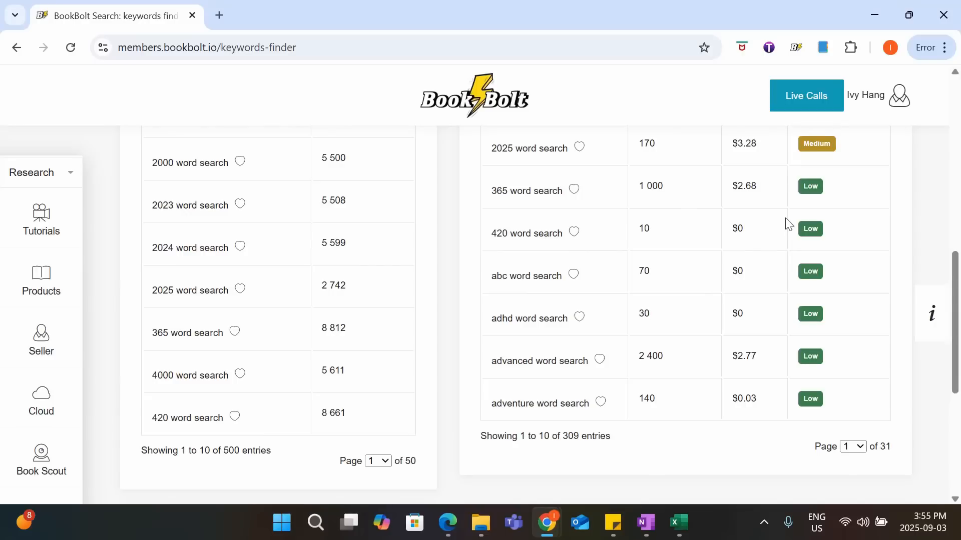
{"action": "scroll", "coordinate": [795, 235], "scroll_direction": "down", "scroll_amount": 6}
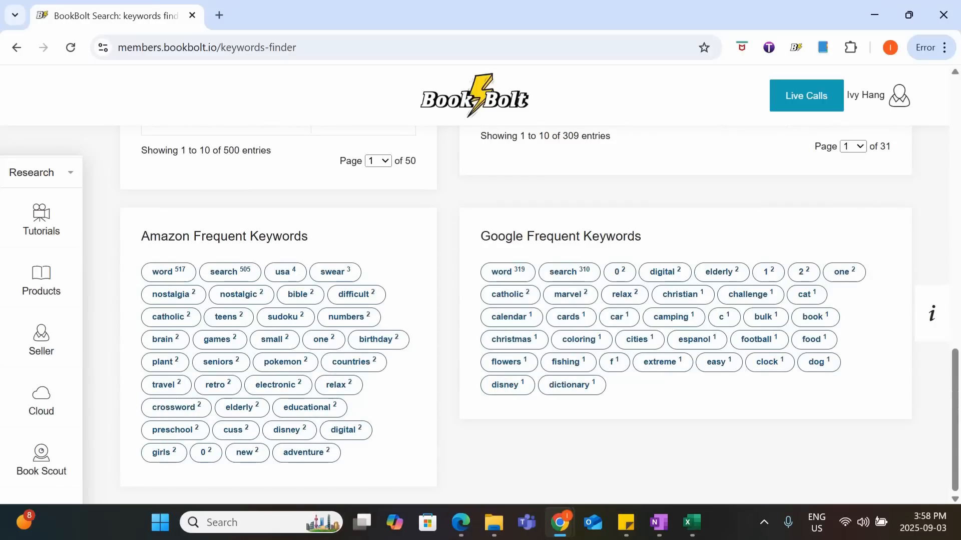
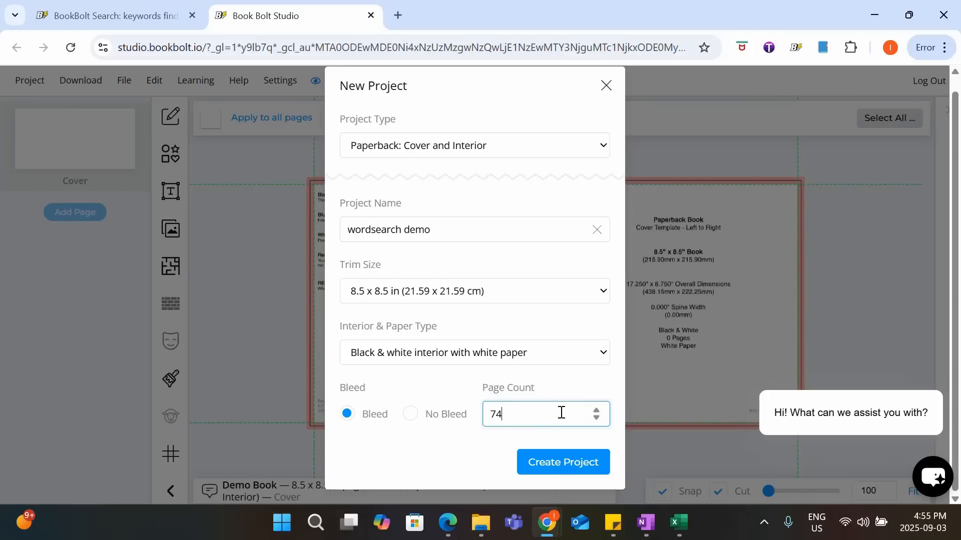
- Create the 8.5 x 8.5 in paperback project "wordsearch demo" with cover and interior, black and white on white paper, bleed and 74 pages
{"action": "left_click", "coordinate": [566, 461]}
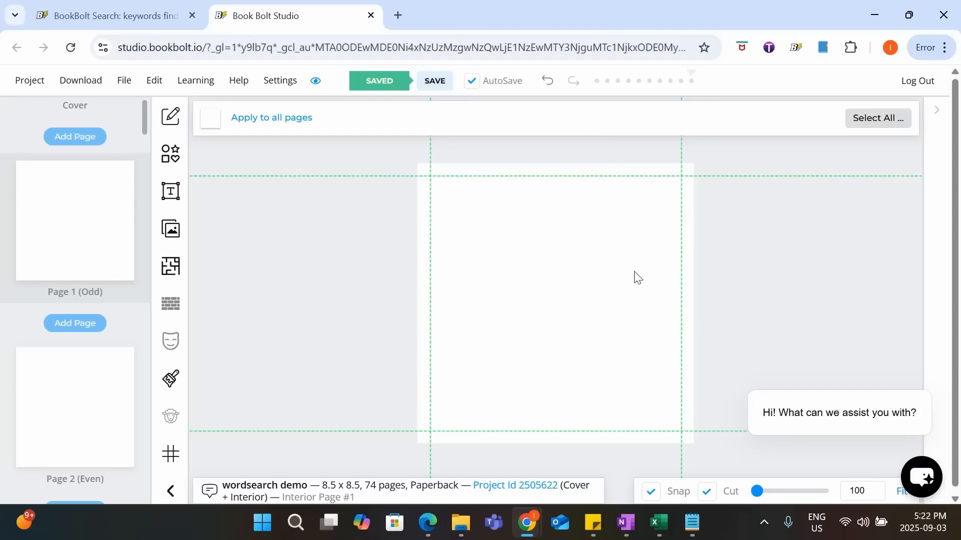
- Add a heading to page 1 in the Lilita One font and enlarge it to about 57 pt
{"action": "left_click", "coordinate": [171, 191]}
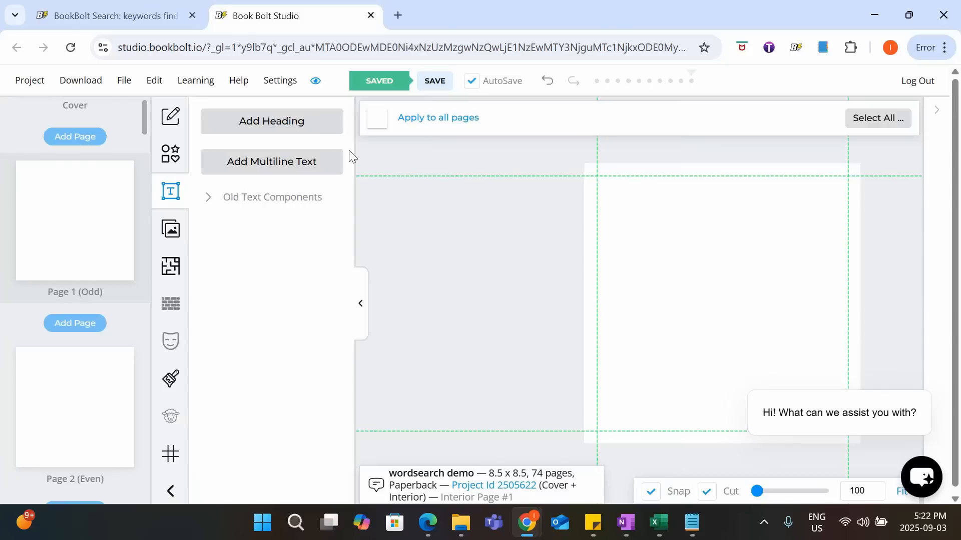
{"action": "left_click", "coordinate": [273, 128]}
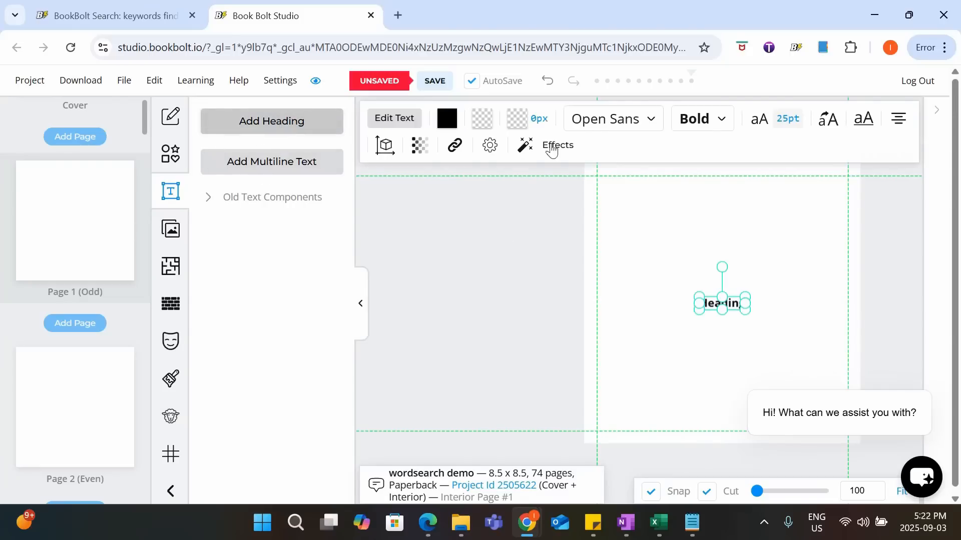
{"action": "left_click", "coordinate": [644, 121]}
{"action": "left_click", "coordinate": [699, 281]}
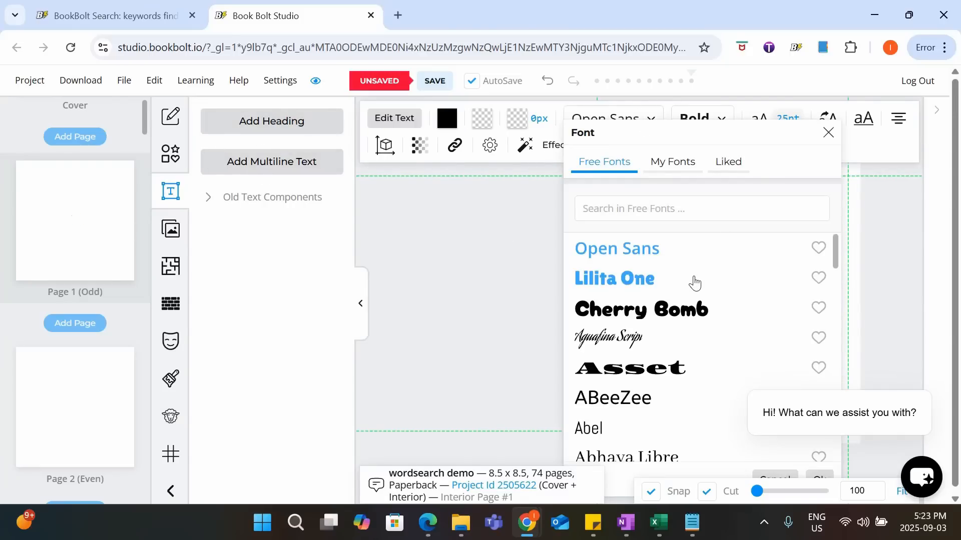
{"action": "left_click", "coordinate": [813, 478]}
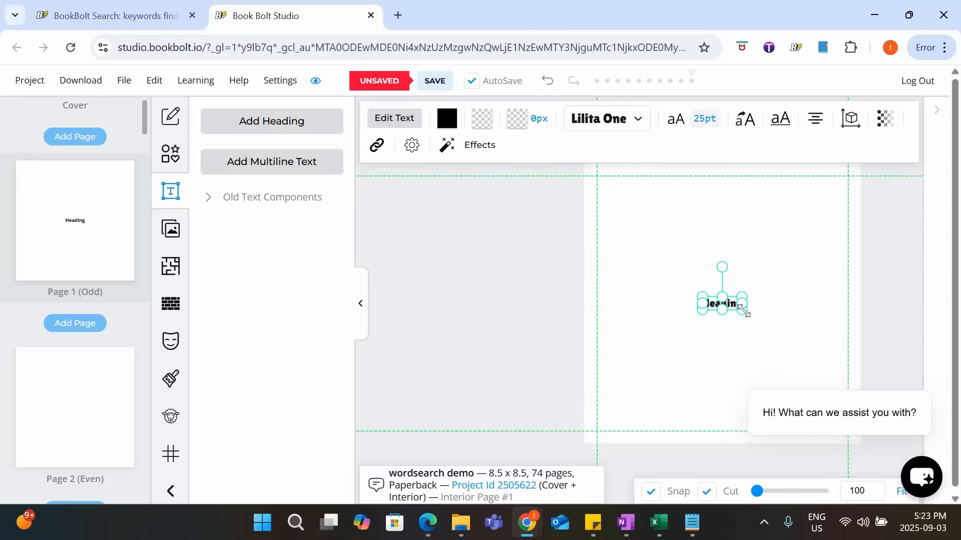
{"action": "left_click_drag", "start_coordinate": [743, 311], "coordinate": [783, 315]}
- Change the heading text to "COZY WORD SEARCH" and move it to the upper part of the page within the margins
{"action": "double_click", "coordinate": [722, 309]}
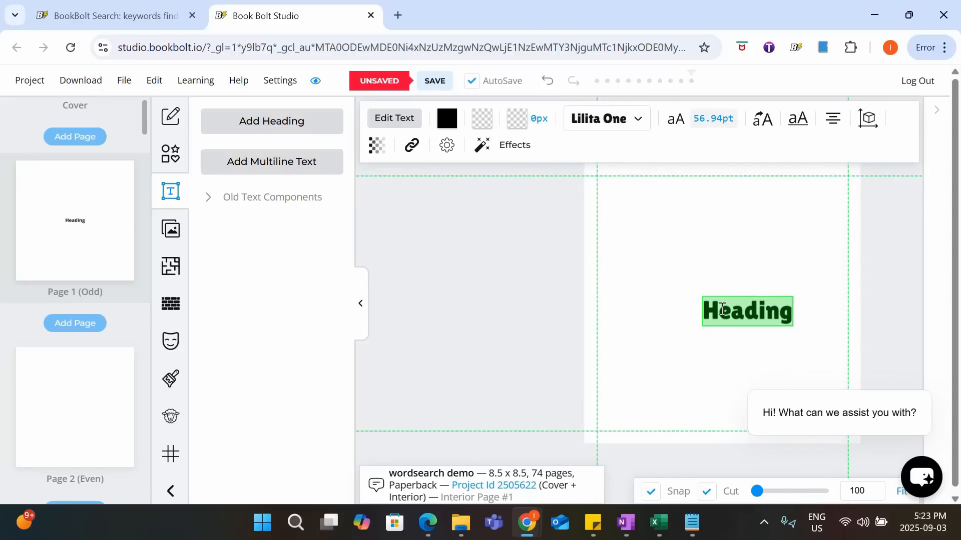
{"action": "type", "text": "C"}
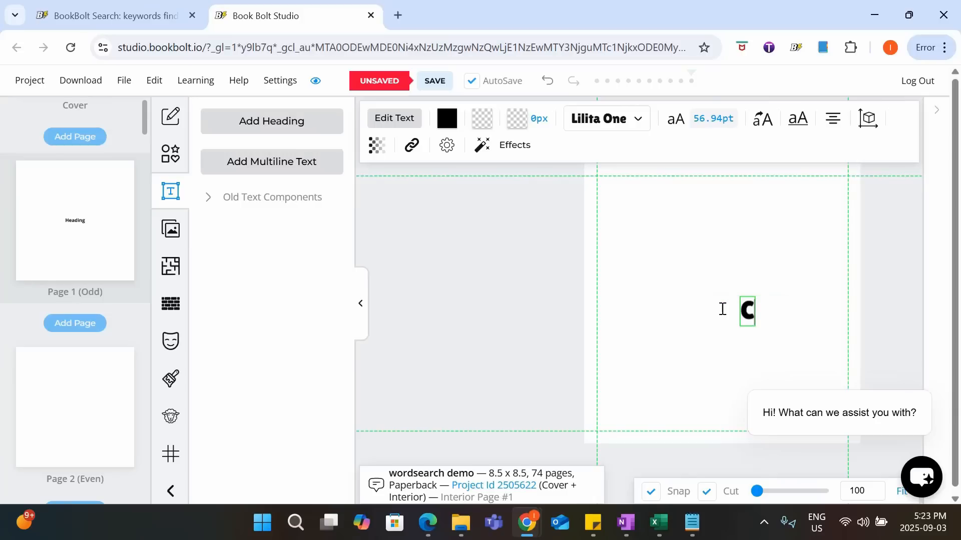
{"action": "type", "text": "OZY WORD SEARCH"}
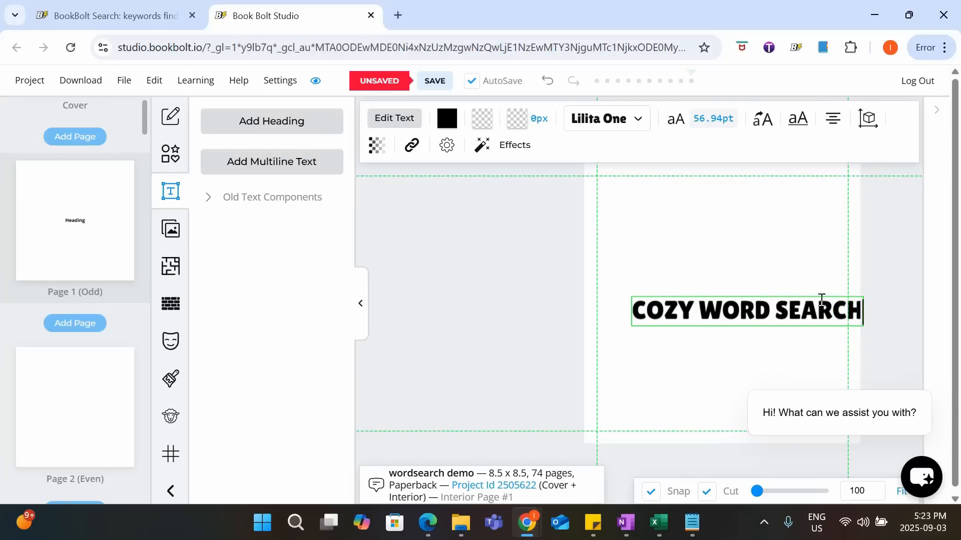
{"action": "left_click", "coordinate": [870, 291]}
{"action": "left_click_drag", "start_coordinate": [815, 314], "coordinate": [790, 210]}
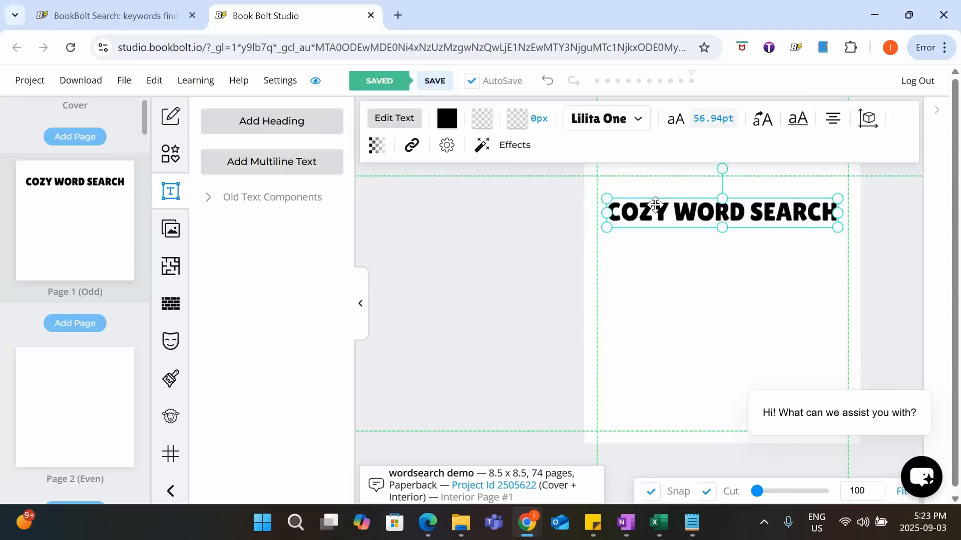
- Apply a Border text effect to the COZY WORD SEARCH heading in black (#000000) with a weight of 100
{"action": "left_click", "coordinate": [525, 152]}
{"action": "scroll", "coordinate": [596, 322], "scroll_direction": "down", "scroll_amount": 5}
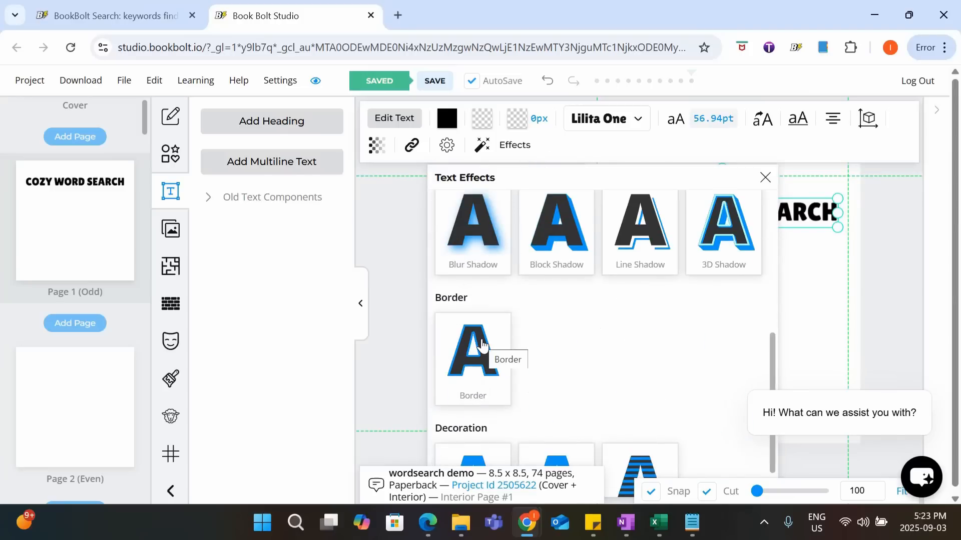
{"action": "left_click", "coordinate": [494, 349]}
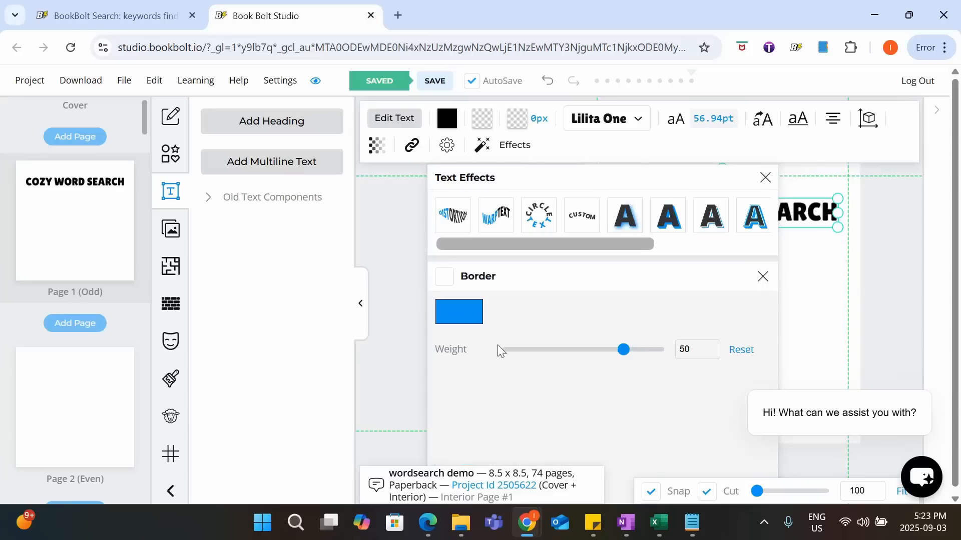
{"action": "left_click", "coordinate": [448, 280]}
{"action": "left_click", "coordinate": [466, 320]}
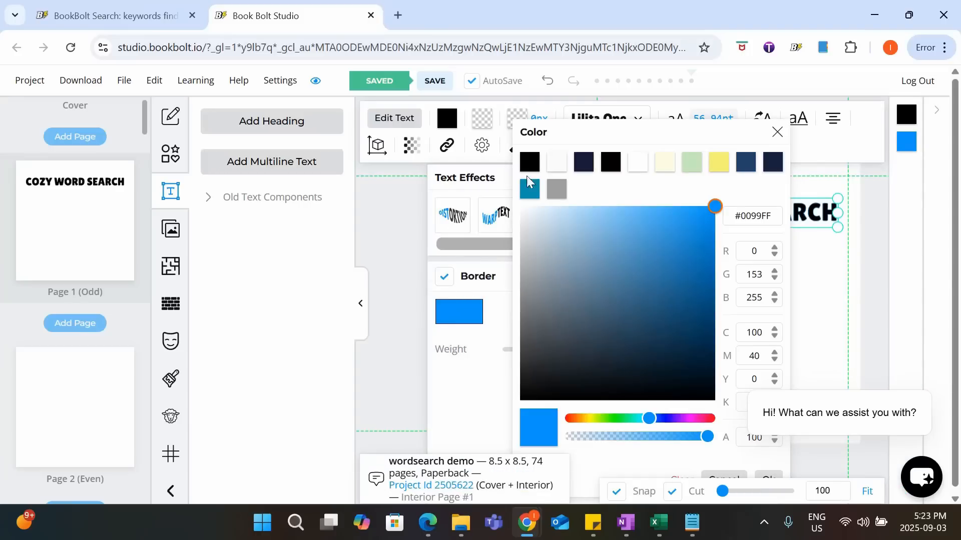
{"action": "left_click", "coordinate": [529, 162]}
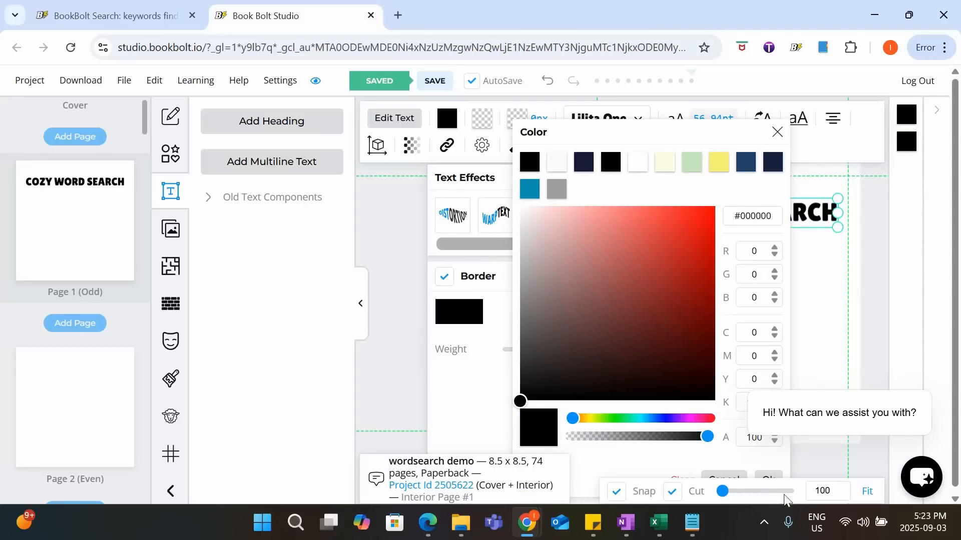
{"action": "left_click", "coordinate": [771, 478]}
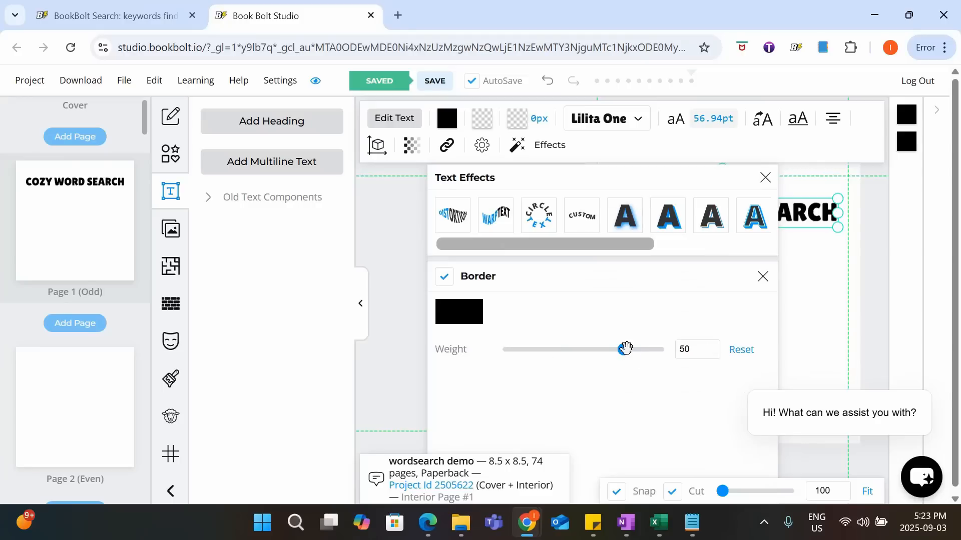
{"action": "left_click_drag", "start_coordinate": [626, 348], "coordinate": [665, 350]}
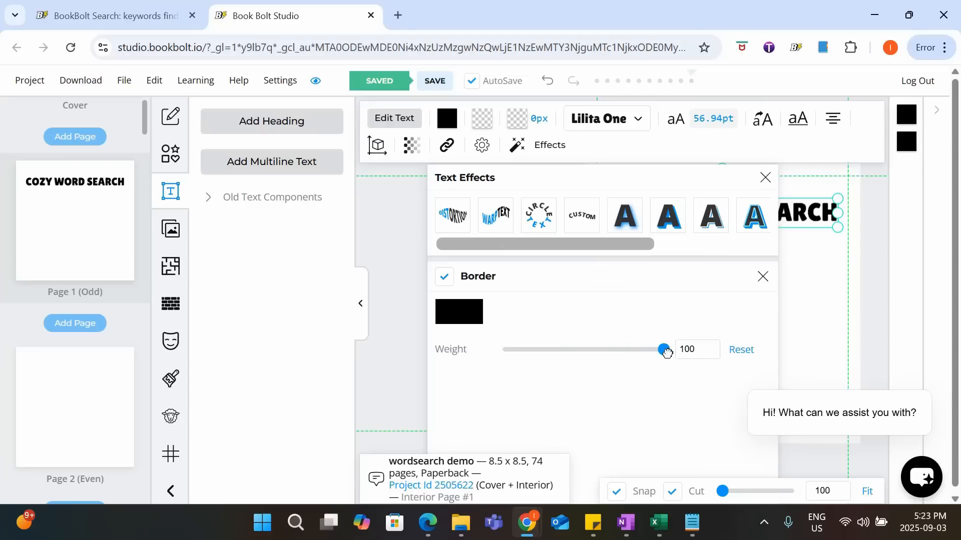
{"action": "left_click", "coordinate": [762, 277]}
{"action": "left_click", "coordinate": [765, 178]}
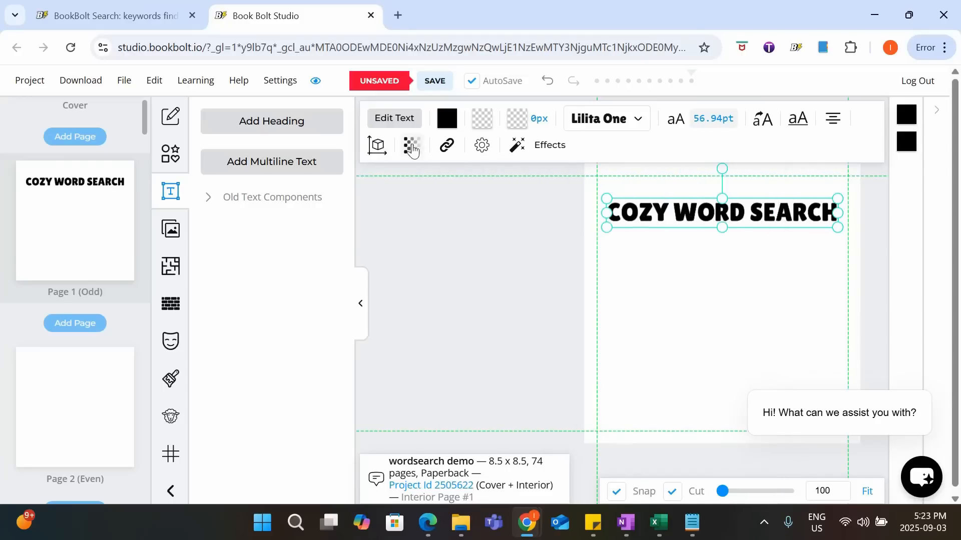
- Set the heading's text color to white so the letters appear as black outlines
{"action": "left_click", "coordinate": [449, 122]}
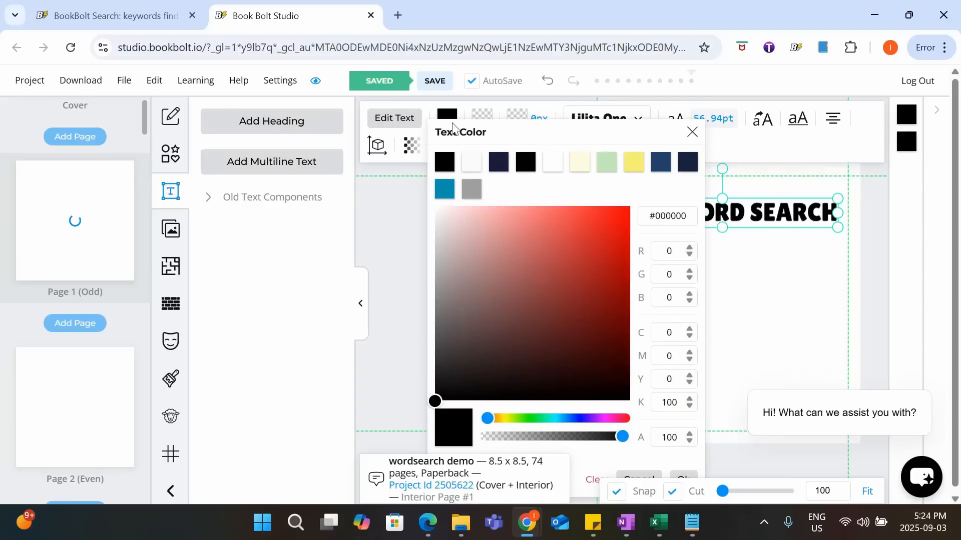
{"action": "left_click", "coordinate": [472, 163]}
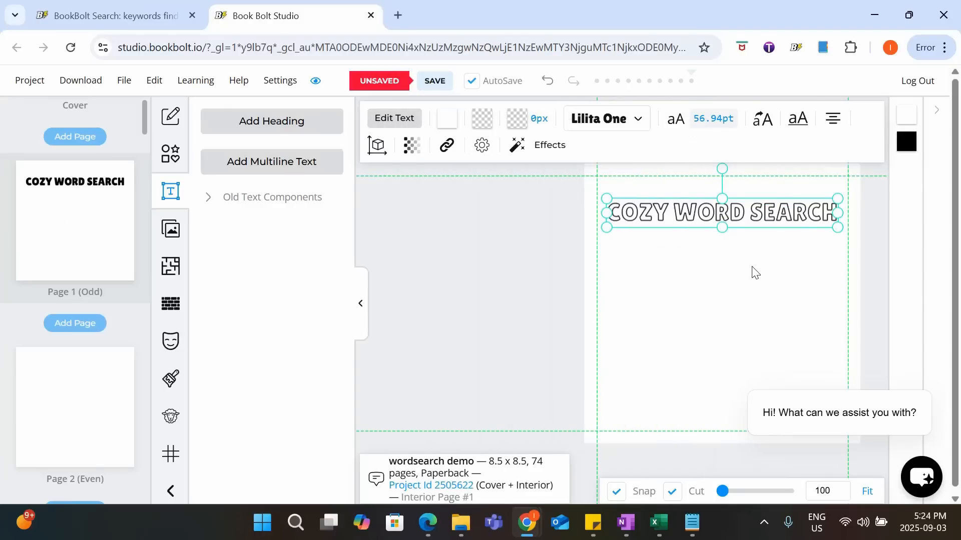
{"action": "left_click", "coordinate": [756, 273]}
- Set the COZY WORD SEARCH heading's font size to 50 pt
{"action": "left_click", "coordinate": [750, 216]}
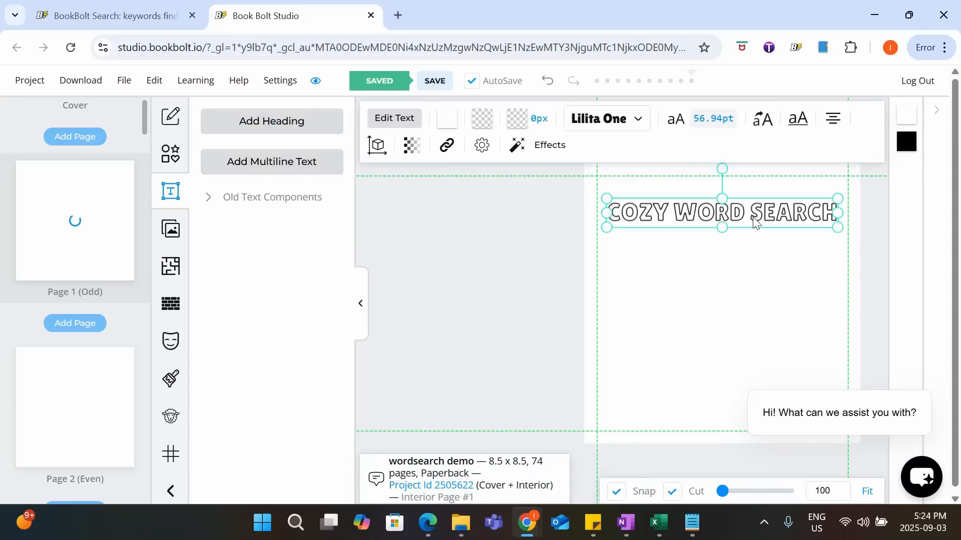
{"action": "left_click", "coordinate": [716, 119]}
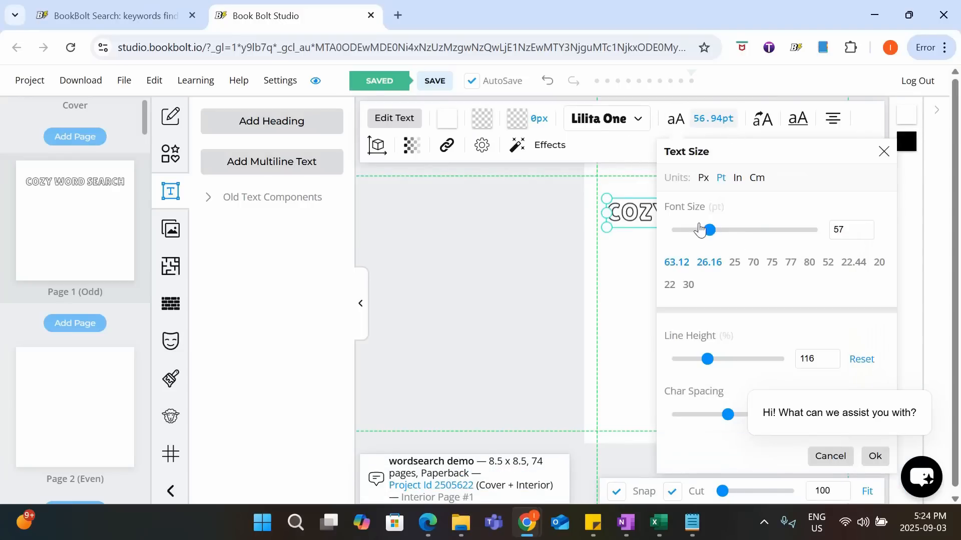
{"action": "left_click", "coordinate": [847, 229]}
{"action": "key", "text": "BackSpace"}
{"action": "type", "text": "0"}
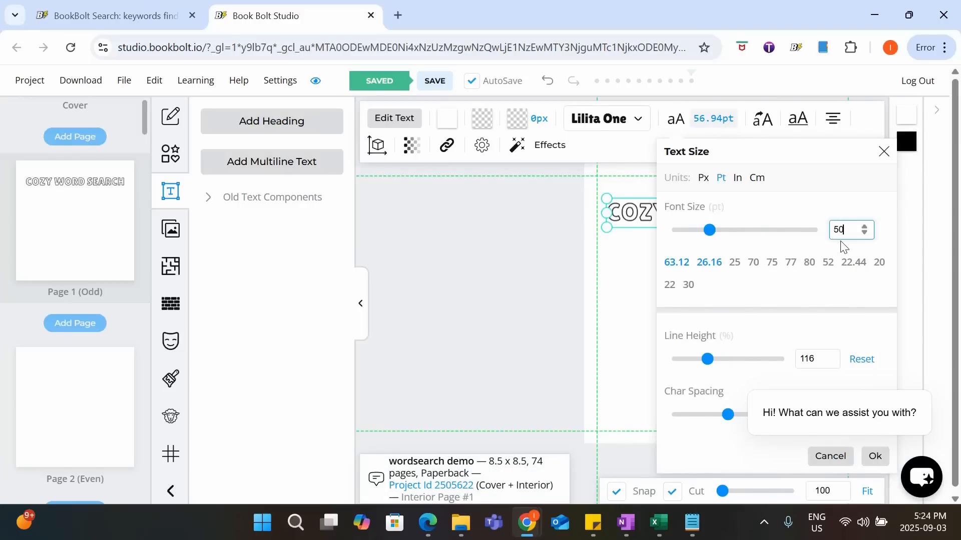
{"action": "key", "text": "Return"}
{"action": "left_click", "coordinate": [771, 301]}
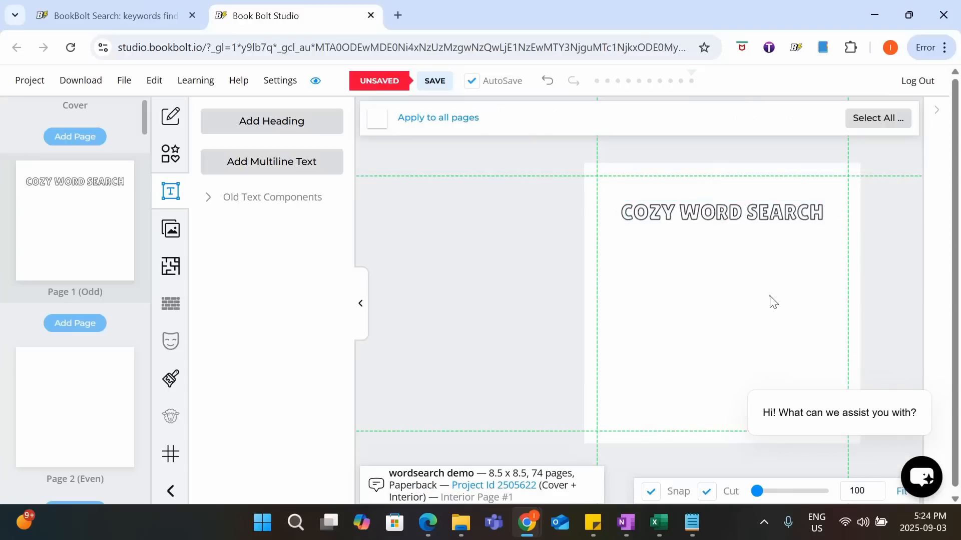
- Duplicate the COZY WORD SEARCH heading directly below the original and change the copy's text to "AXOLOTL PALS"
{"action": "left_click", "coordinate": [730, 208]}
{"action": "left_click_drag", "start_coordinate": [730, 208], "coordinate": [729, 219]}
{"action": "double_click", "coordinate": [730, 219]}
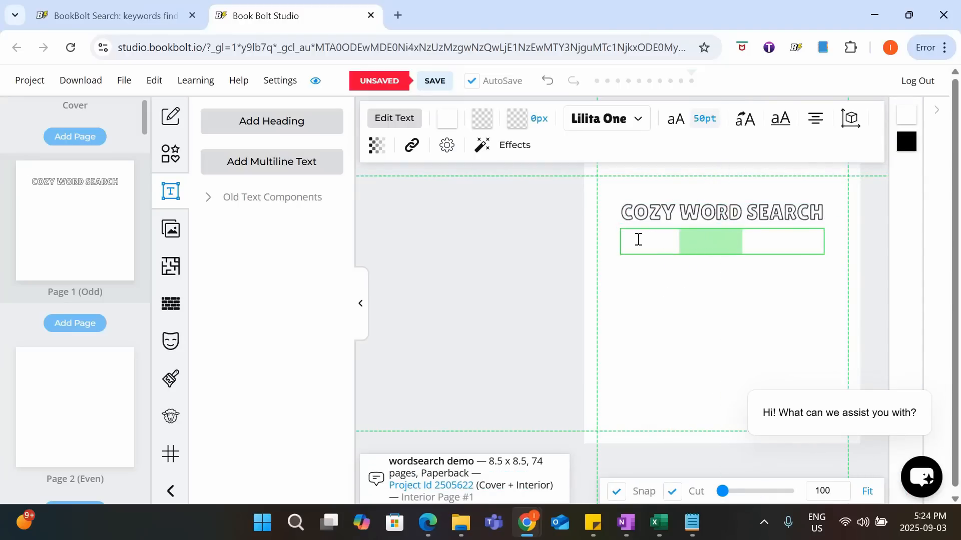
{"action": "left_click_drag", "start_coordinate": [630, 241], "coordinate": [847, 253]}
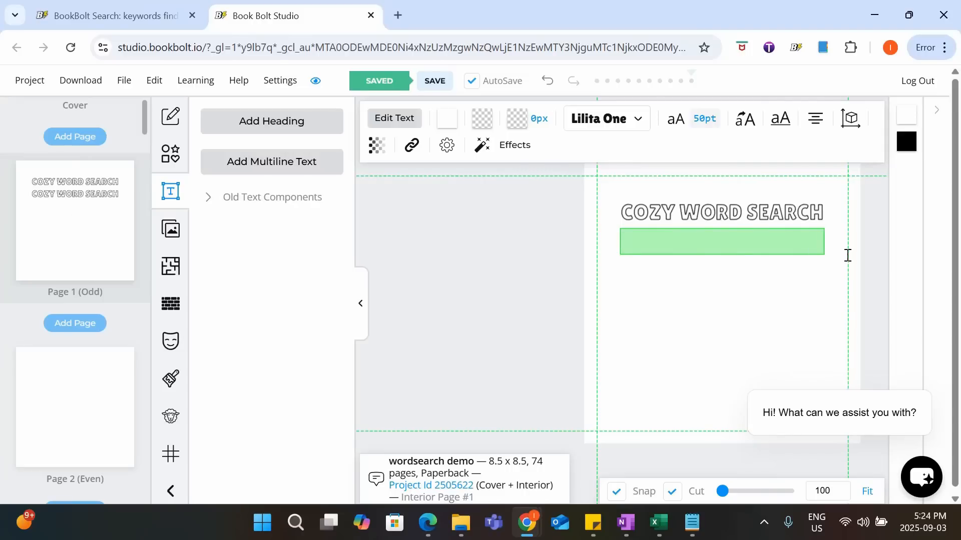
{"action": "key", "text": "BackSpace"}
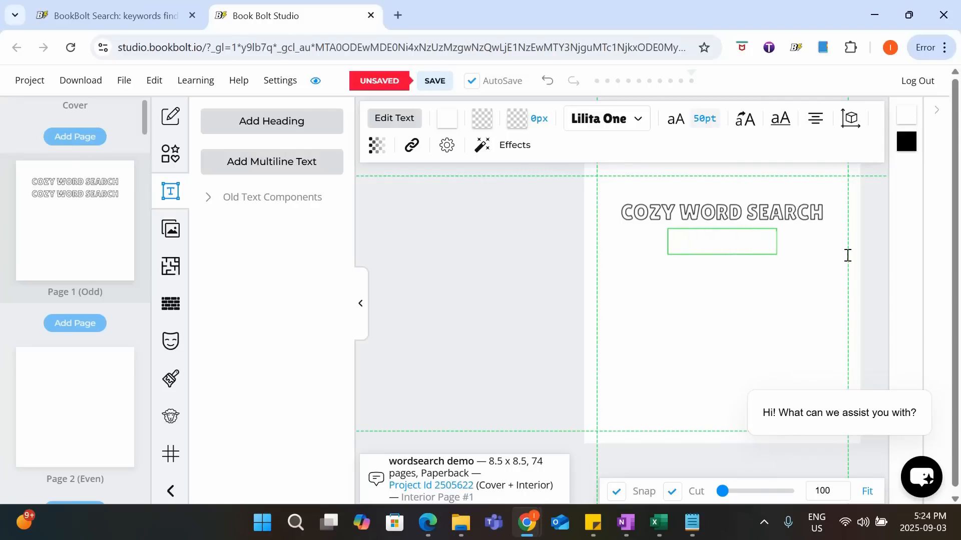
{"action": "type", "text": "OOK"}
- Change the font of the AXOLOTL PALS heading to Cherry Bomb
{"action": "left_click", "coordinate": [603, 121]}
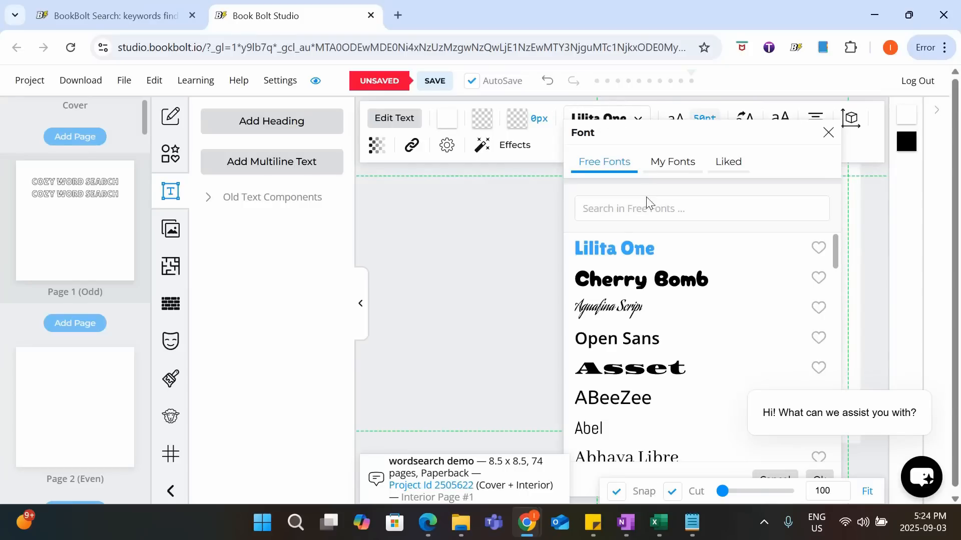
{"action": "left_click", "coordinate": [662, 278]}
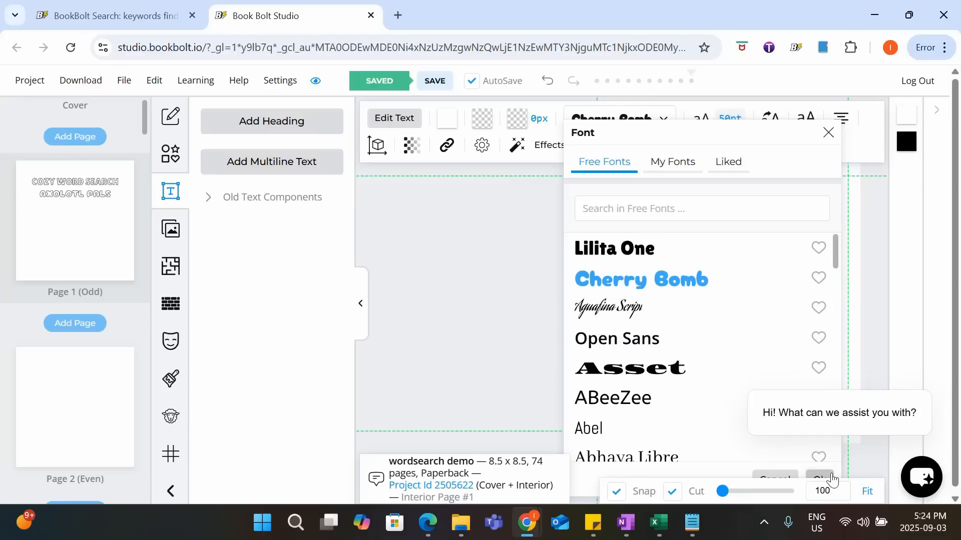
{"action": "left_click", "coordinate": [833, 480]}
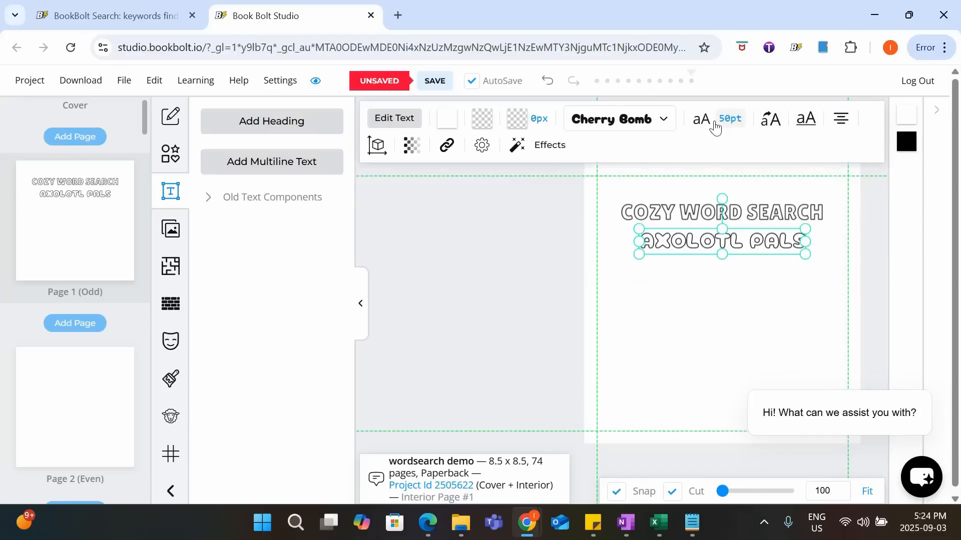
- Set the AXOLOTL PALS heading's font size to 70 pt and deselect it
{"action": "left_click", "coordinate": [715, 126]}
{"action": "left_click", "coordinate": [875, 228]}
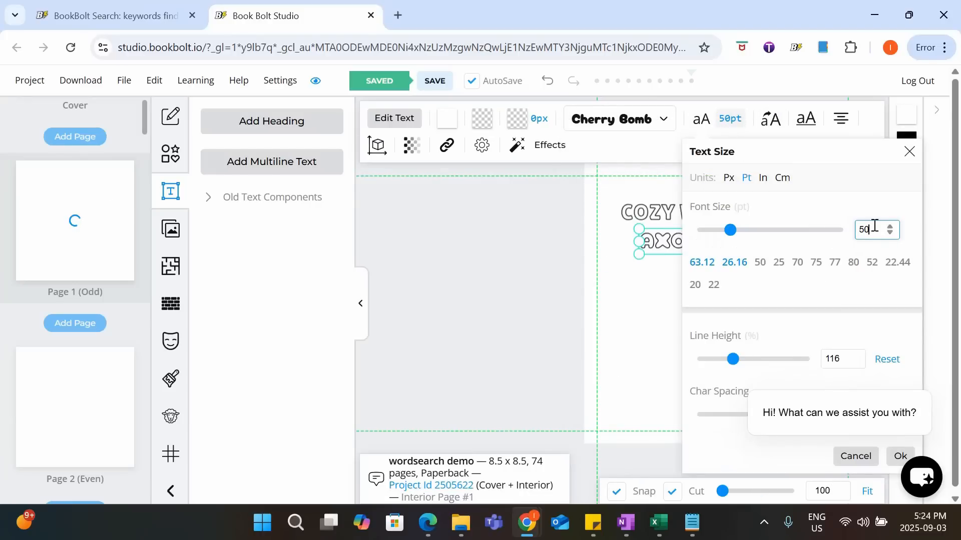
{"action": "key", "text": "BackSpace"}
{"action": "key", "text": "BackSpace"}
{"action": "type", "text": "70"}
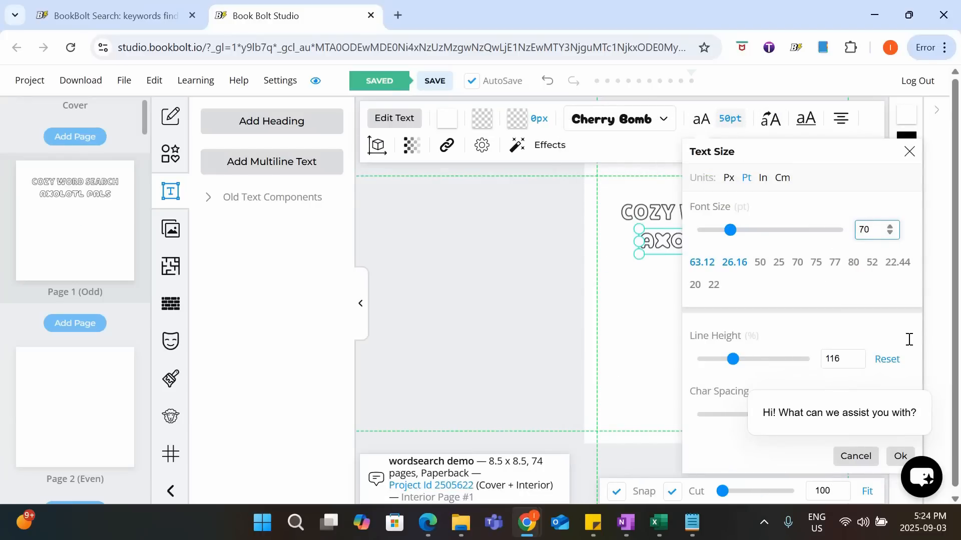
{"action": "left_click", "coordinate": [900, 456]}
{"action": "left_click", "coordinate": [811, 289]}
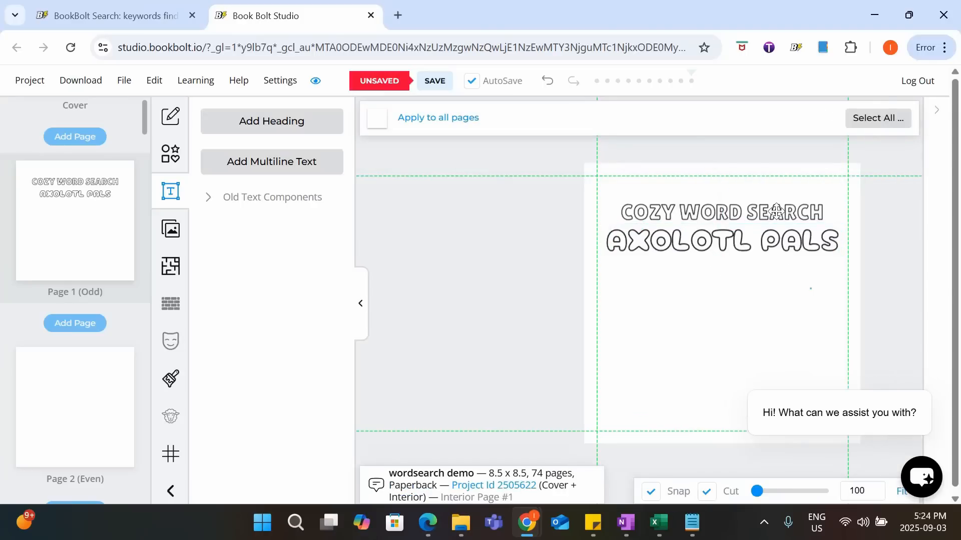
- Add a new heading to the title page with the text "- A Word Search Coloring Book -"
{"action": "left_click", "coordinate": [282, 120]}
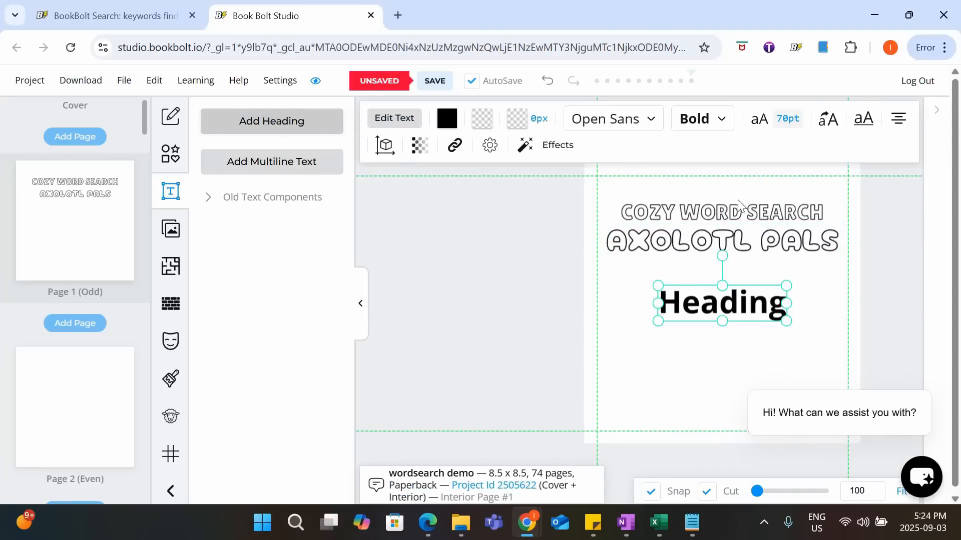
{"action": "double_click", "coordinate": [672, 304]}
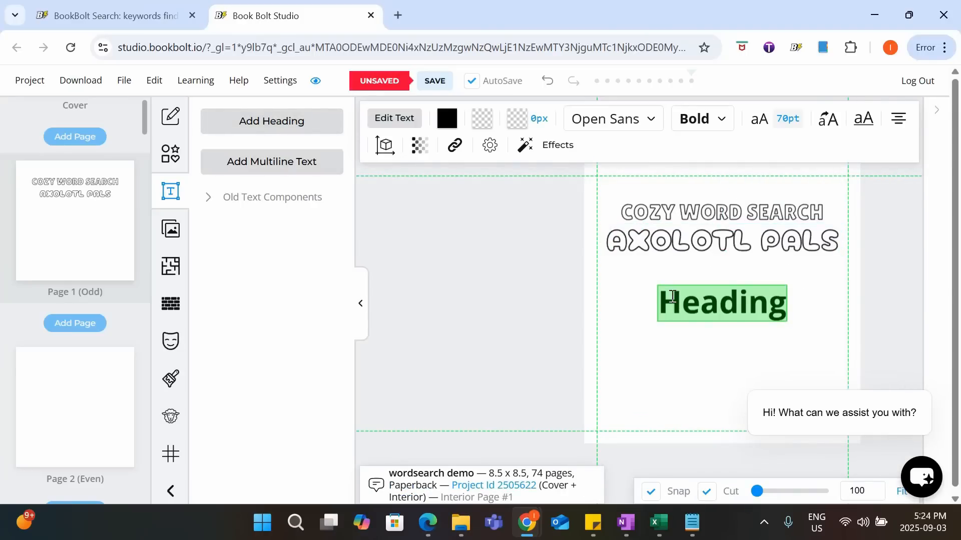
{"action": "type", "text": "- A Word S"}
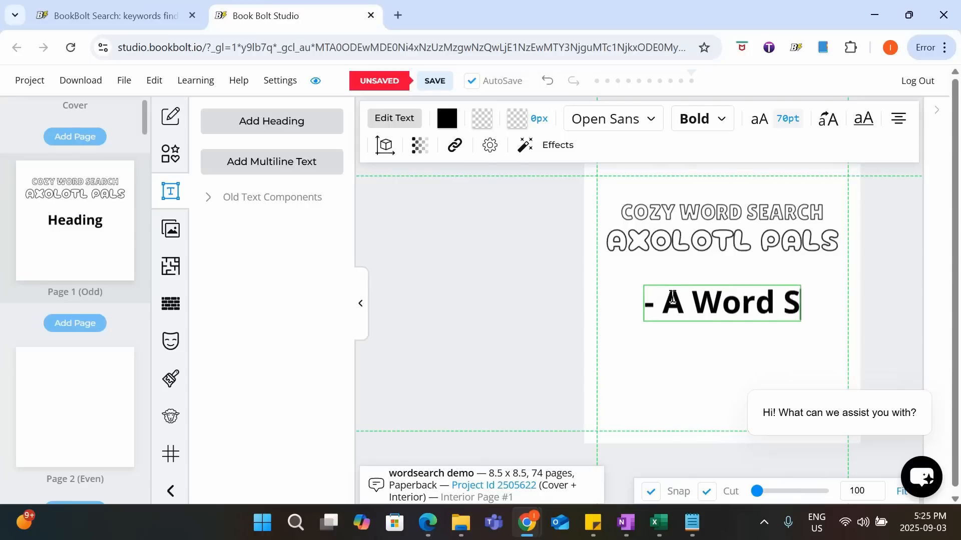
{"action": "type", "text": "earch Coloring"}
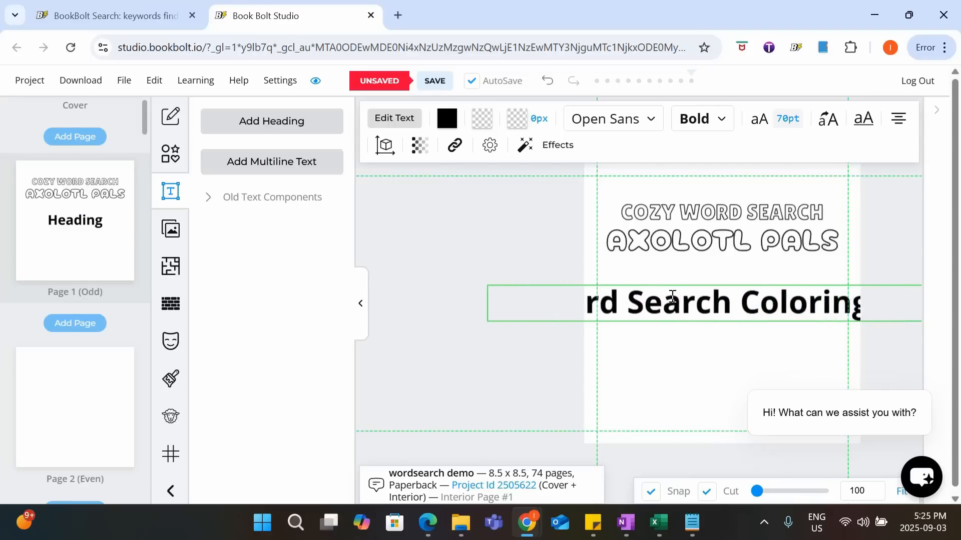
{"action": "key", "text": "Escape"}
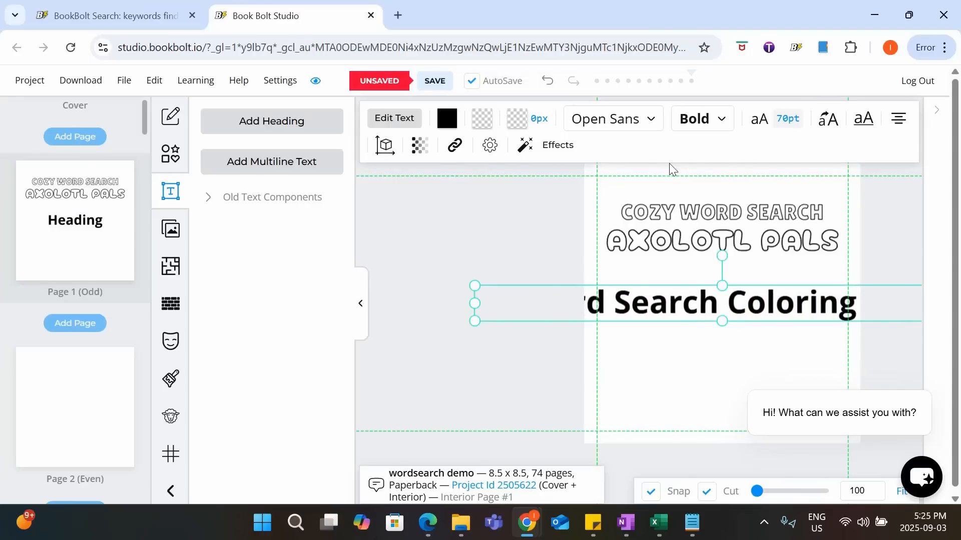
- Change the font of the "- A Word Search Coloring Book -" subtitle to Lilita One
{"action": "left_click", "coordinate": [591, 120]}
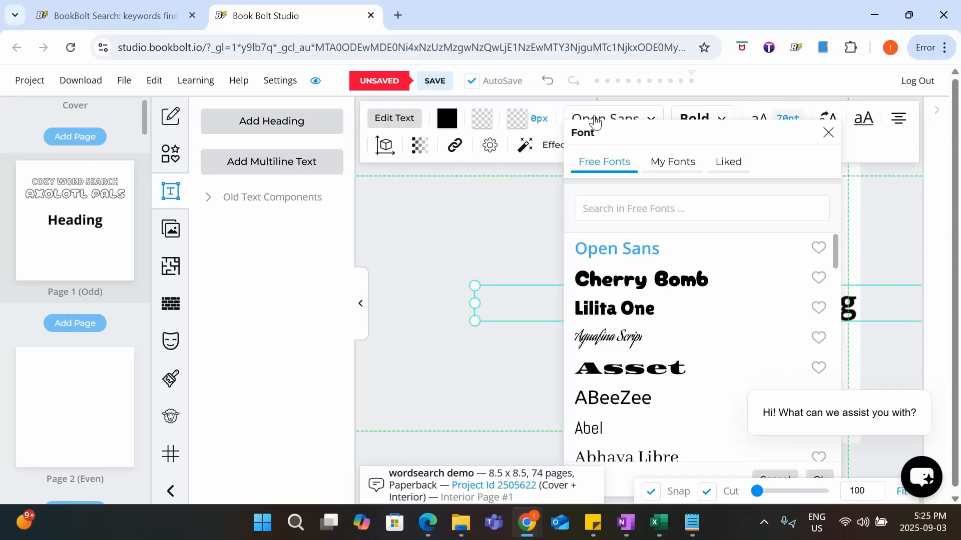
{"action": "left_click", "coordinate": [668, 311]}
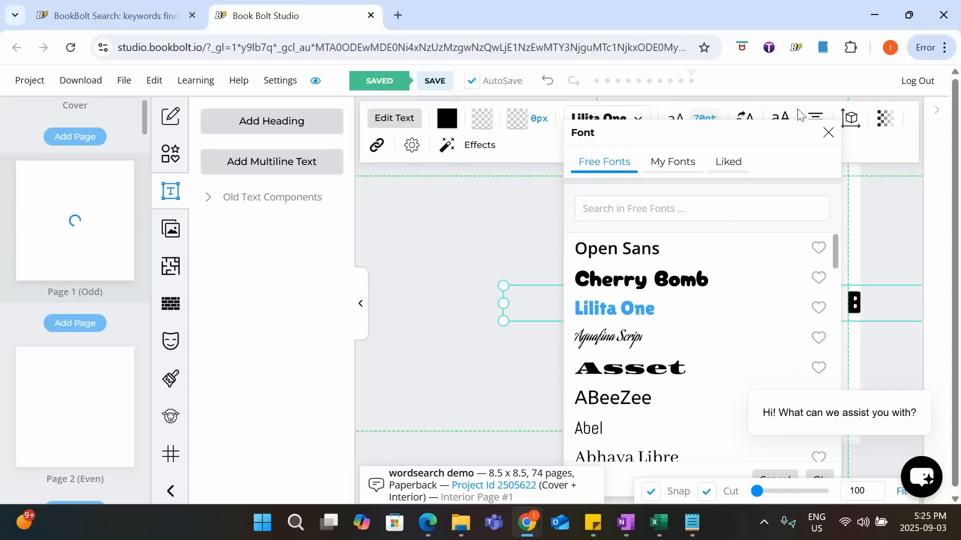
{"action": "left_click", "coordinate": [824, 477]}
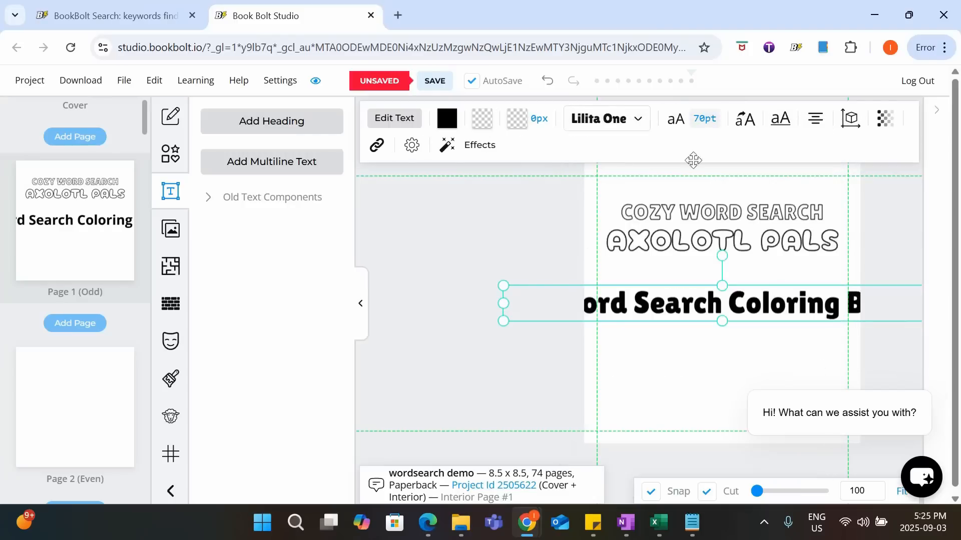
- Set the subtitle's font size to 25 pt and move it directly below the AXOLOTL PALS heading
{"action": "left_click", "coordinate": [705, 120]}
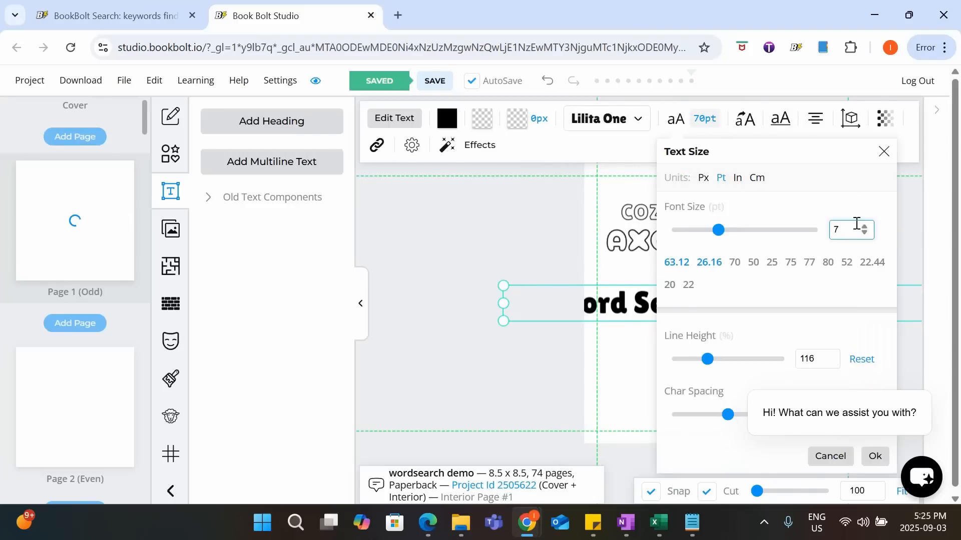
{"action": "key", "text": "BackSpace"}
{"action": "type", "text": "25"}
{"action": "left_click", "coordinate": [875, 456]}
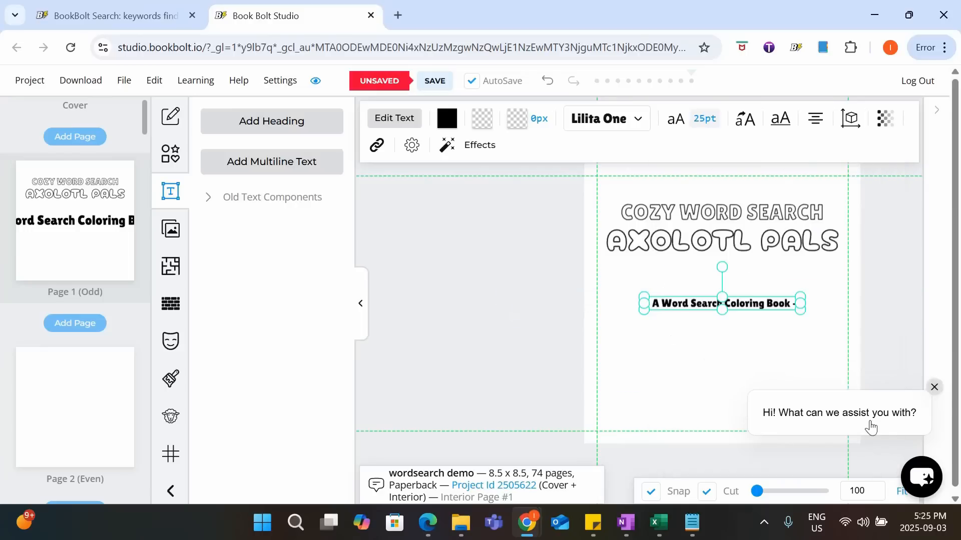
{"action": "left_click_drag", "start_coordinate": [722, 303], "coordinate": [722, 267]}
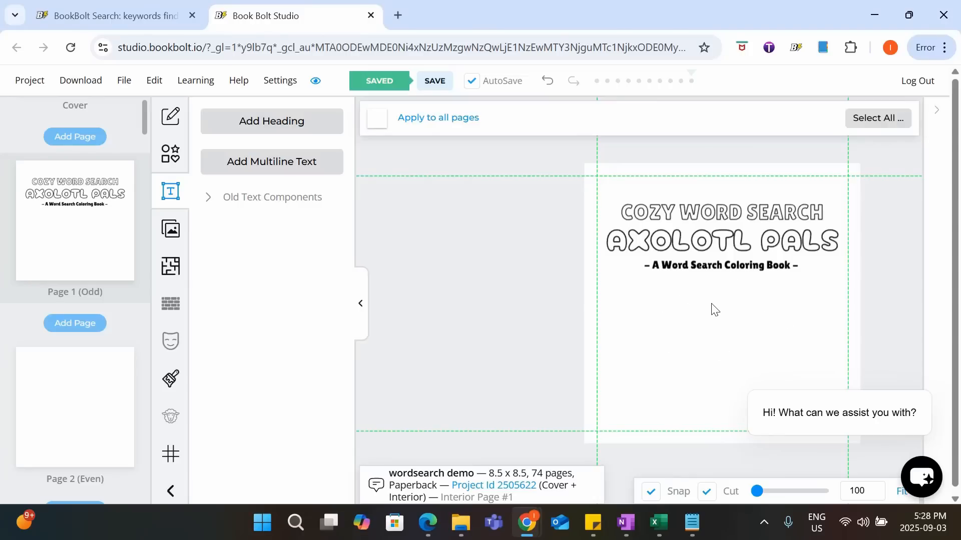
- Browse the Pixabay and Unsplash image libraries and review Pixabay's color and category filter options
{"action": "left_click", "coordinate": [170, 228]}
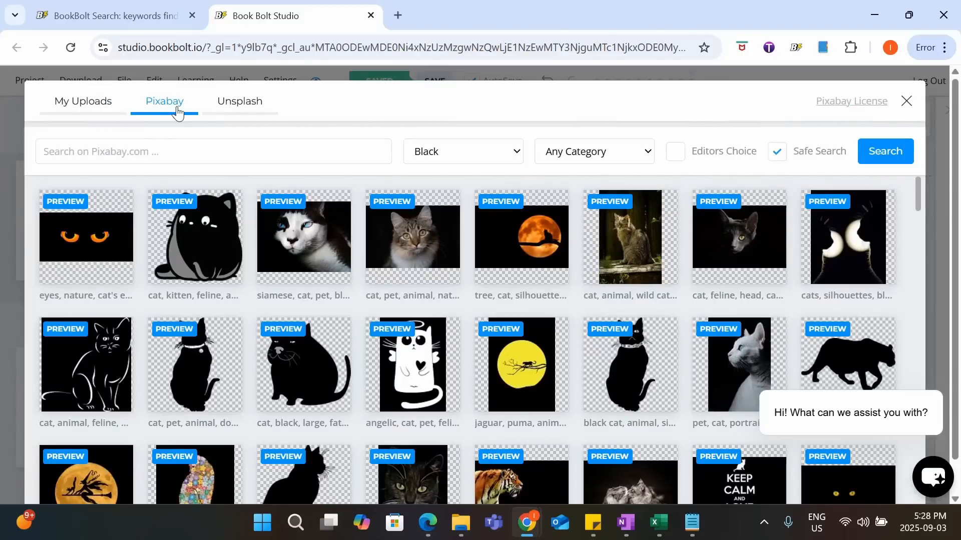
{"action": "left_click", "coordinate": [233, 103]}
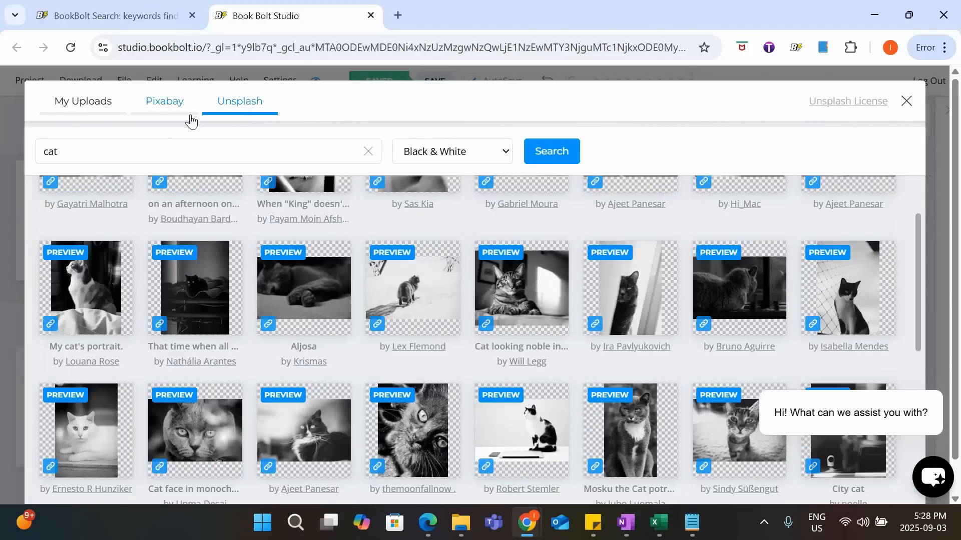
{"action": "left_click", "coordinate": [169, 114]}
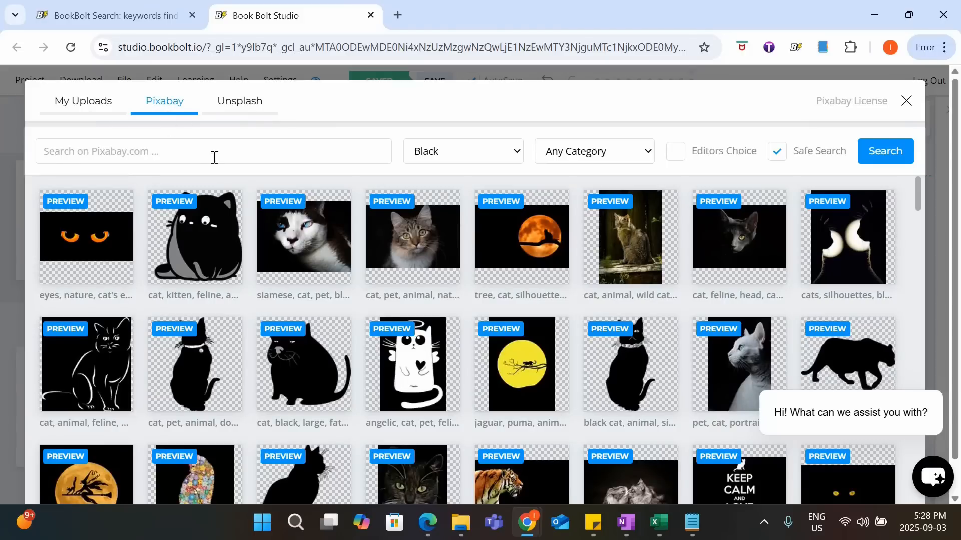
{"action": "left_click", "coordinate": [417, 152]}
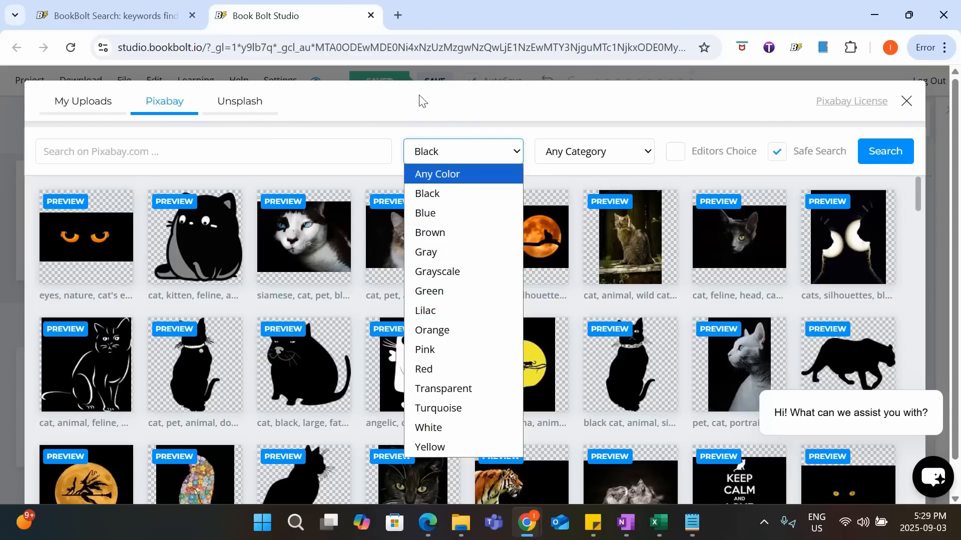
{"action": "left_click", "coordinate": [461, 138]}
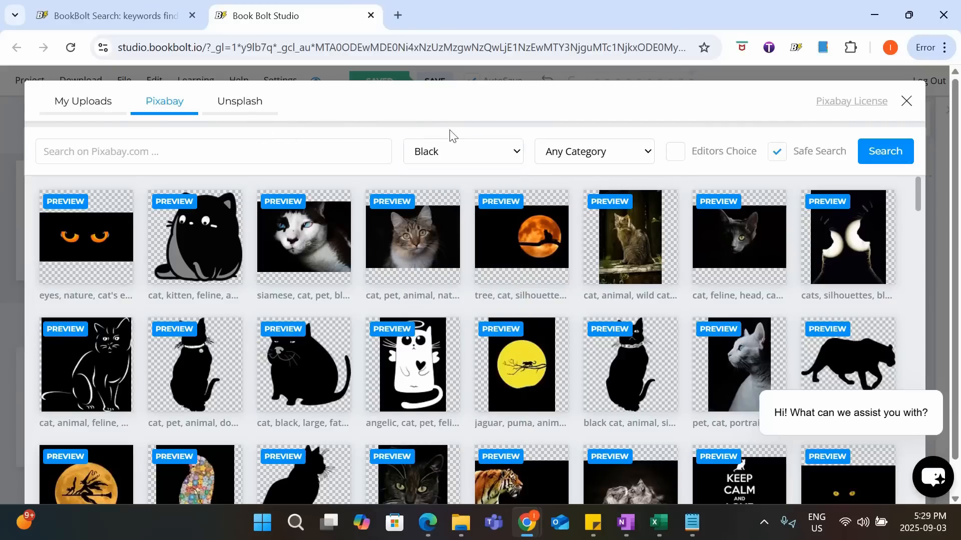
{"action": "left_click", "coordinate": [649, 152]}
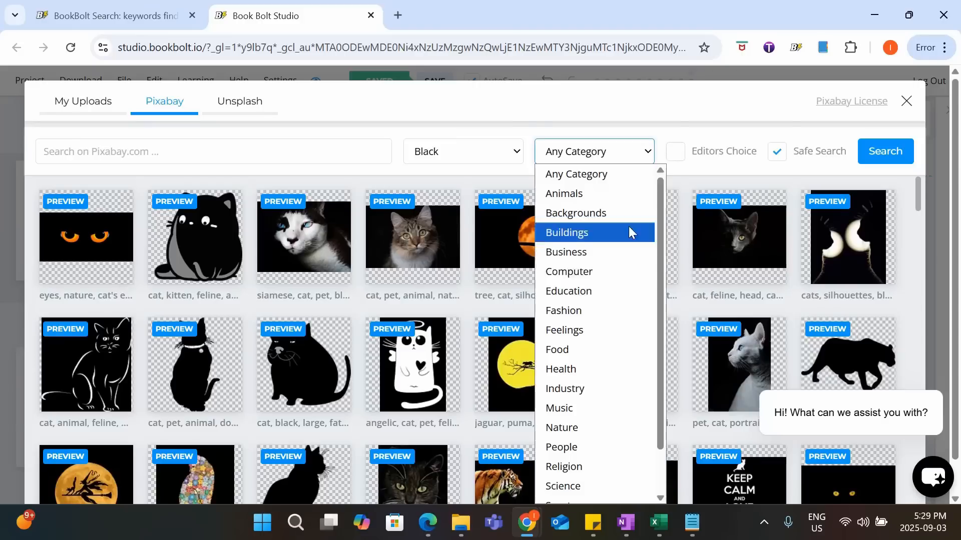
{"action": "left_click", "coordinate": [608, 125]}
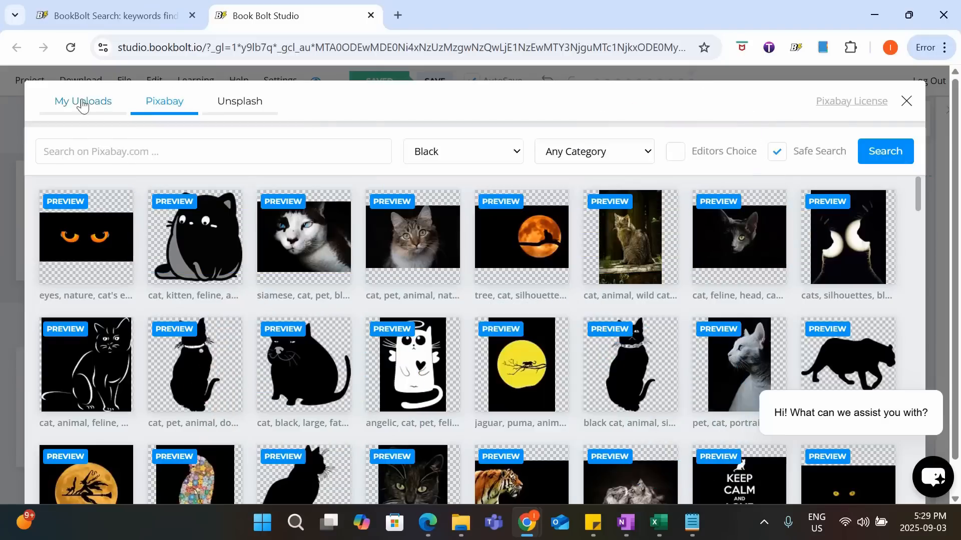
- Insert the uploaded image 19.png, the axolotl holding a map, onto the title page
{"action": "left_click", "coordinate": [72, 108]}
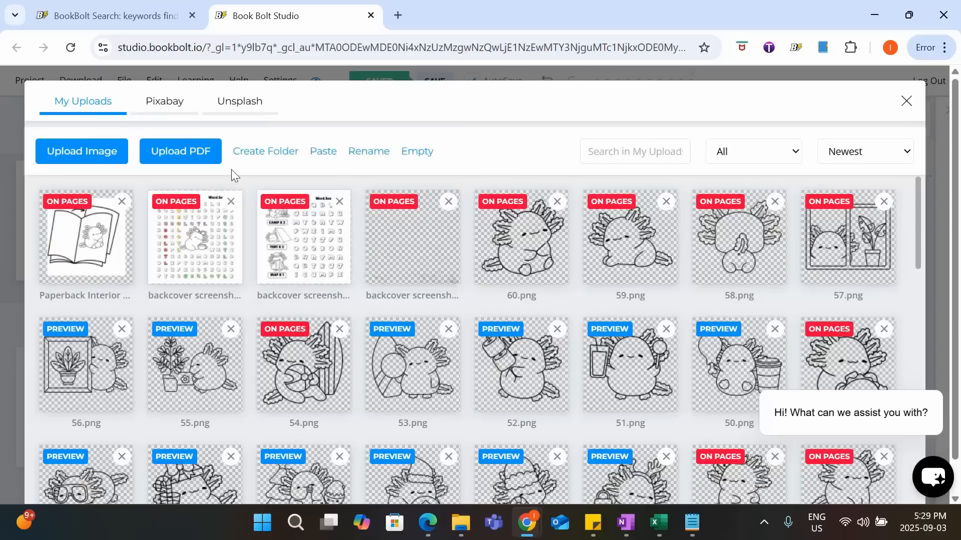
{"action": "scroll", "coordinate": [417, 277], "scroll_direction": "down", "scroll_amount": 4}
{"action": "scroll", "coordinate": [417, 276], "scroll_direction": "up", "scroll_amount": 1}
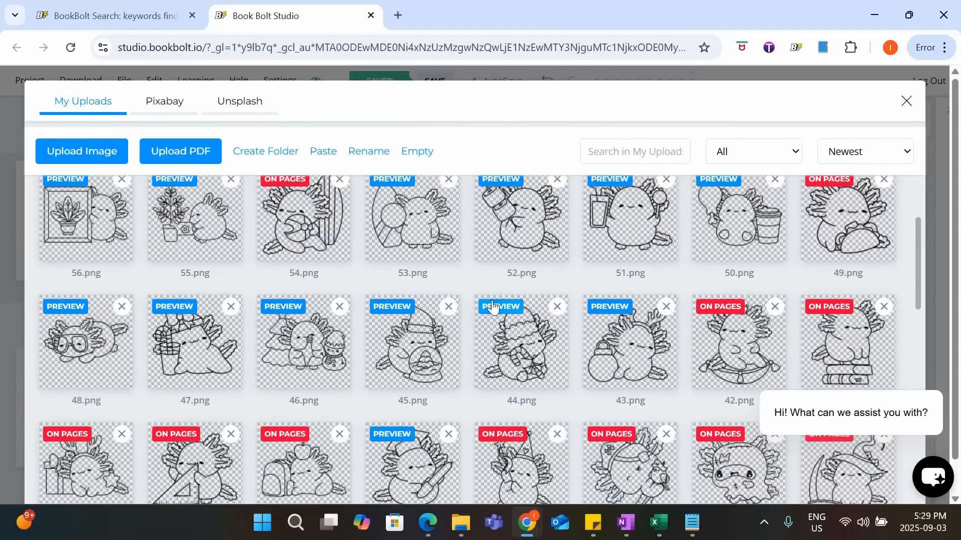
{"action": "scroll", "coordinate": [495, 304], "scroll_direction": "down", "scroll_amount": 3}
{"action": "scroll", "coordinate": [494, 305], "scroll_direction": "down", "scroll_amount": 2}
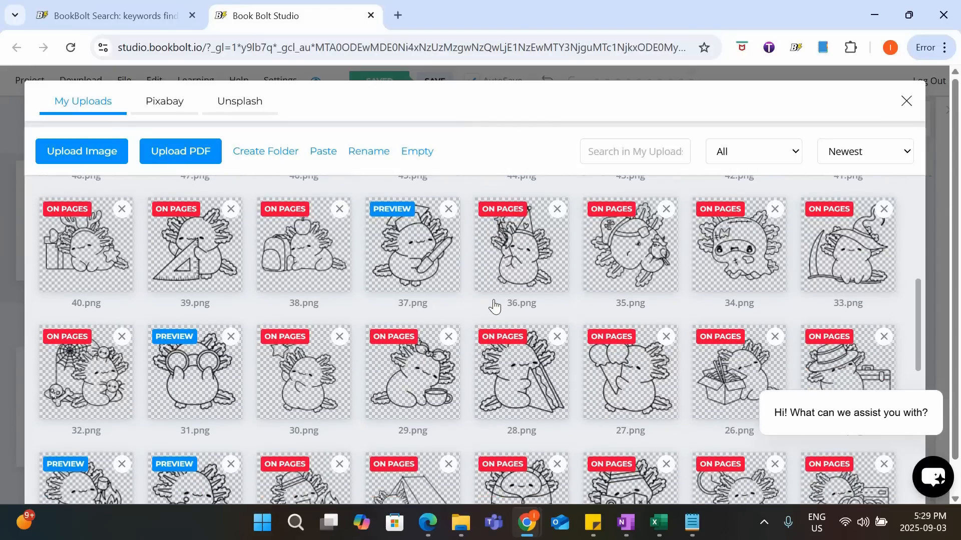
{"action": "scroll", "coordinate": [494, 305], "scroll_direction": "down", "scroll_amount": 2}
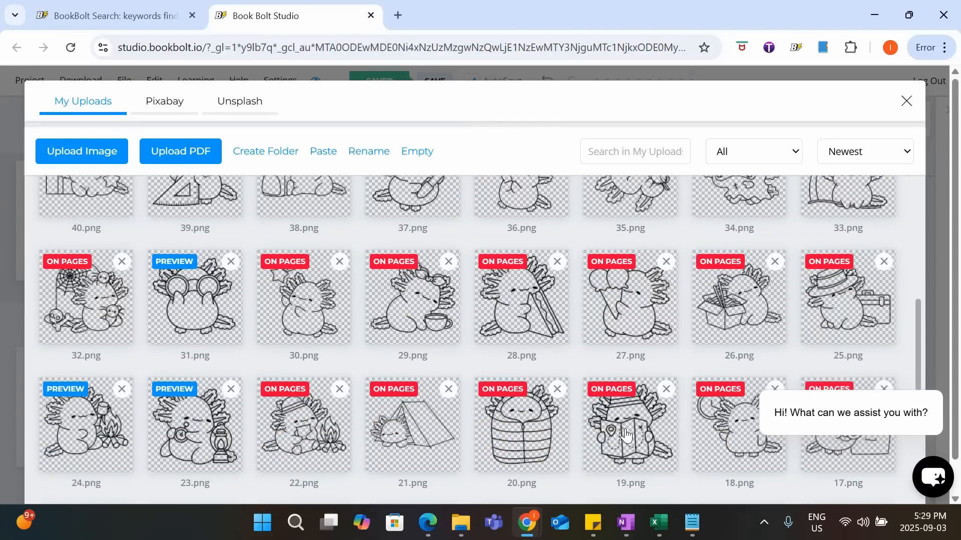
{"action": "left_click", "coordinate": [626, 433]}
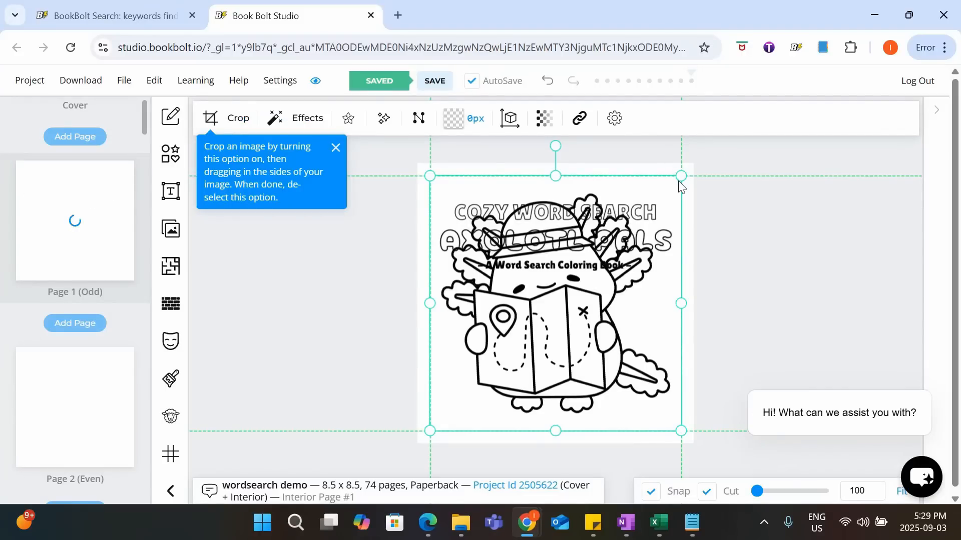
- Shrink the axolotl image to well under half the page width and center it just below the subtitle
{"action": "left_click_drag", "start_coordinate": [681, 176], "coordinate": [533, 327]}
{"action": "left_click_drag", "start_coordinate": [501, 362], "coordinate": [575, 308]}
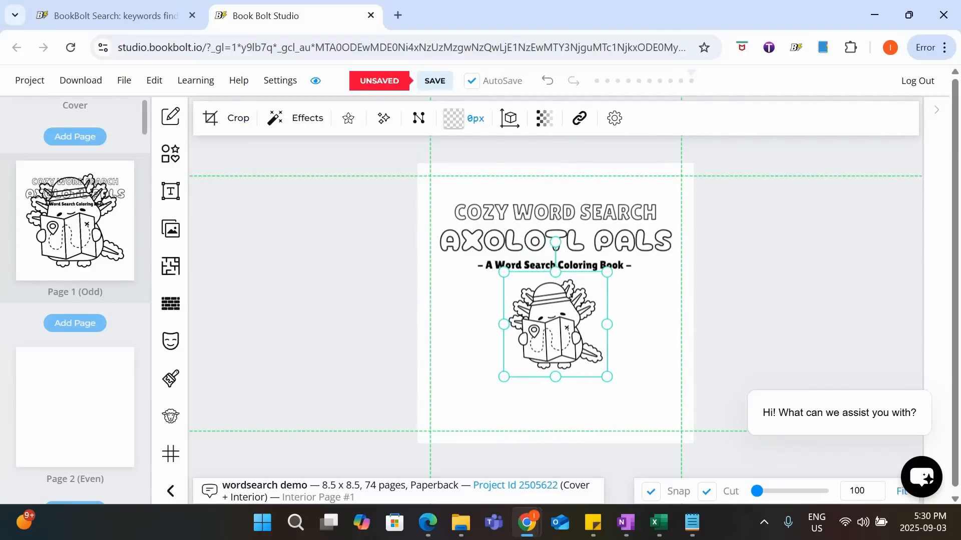
{"action": "left_click", "coordinate": [296, 205]}
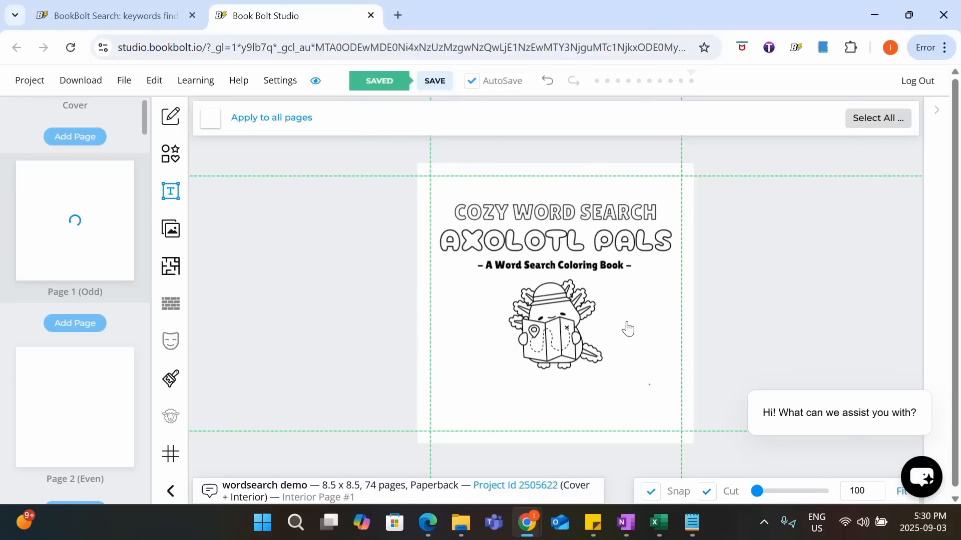
- Add a heading below the axolotl image and change its text to "By" followed by the author's name
{"action": "left_click", "coordinate": [170, 191]}
{"action": "left_click", "coordinate": [271, 122]}
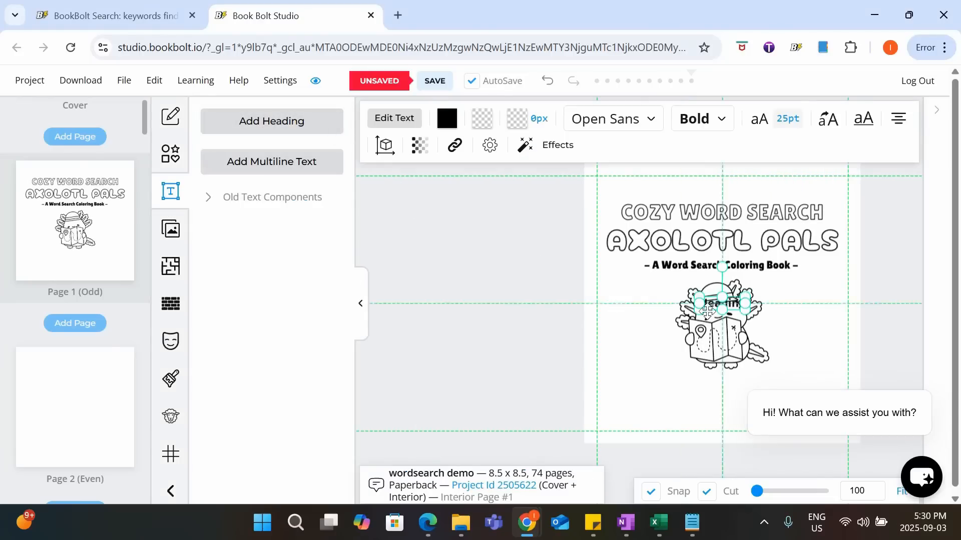
{"action": "left_click_drag", "start_coordinate": [707, 311], "coordinate": [683, 386]}
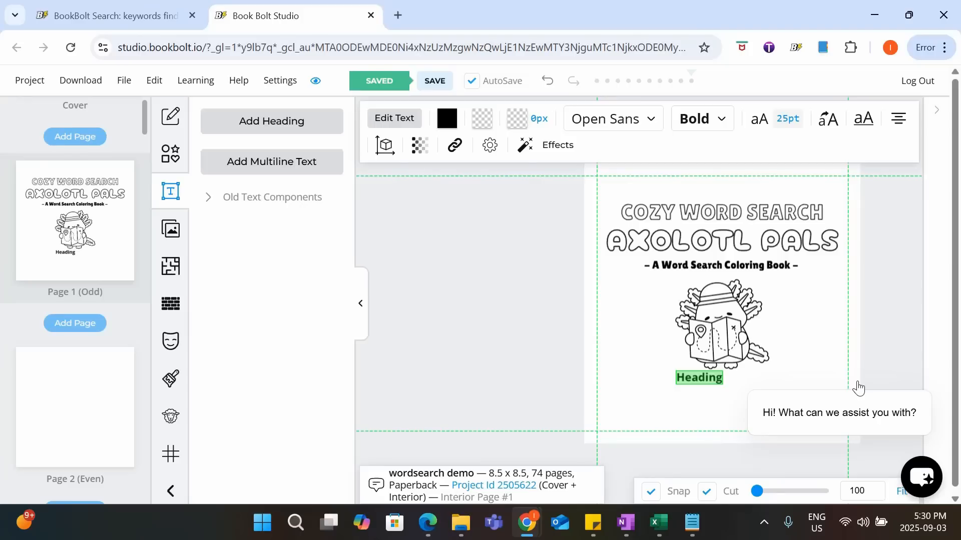
{"action": "type", "text": "By"}
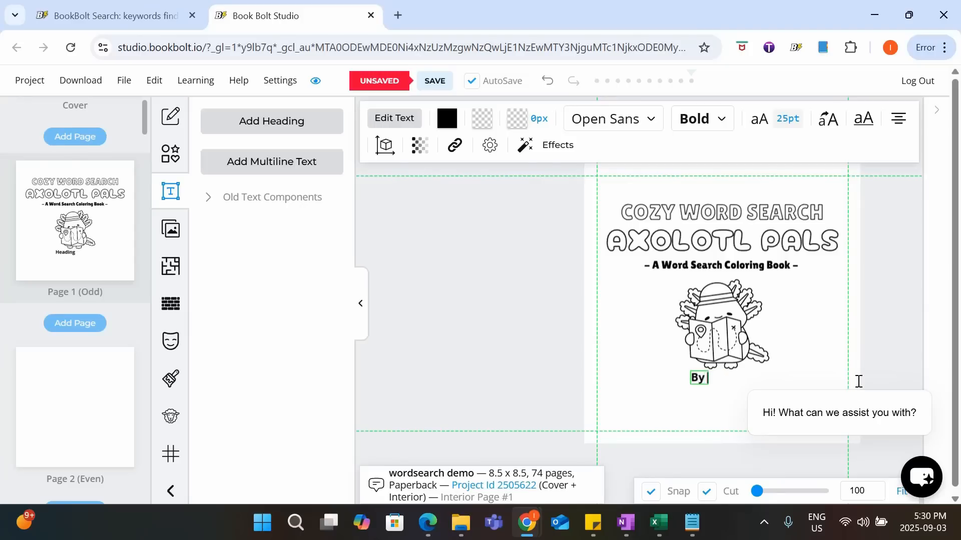
{"action": "type", "text": " Ellie Doodlewood"}
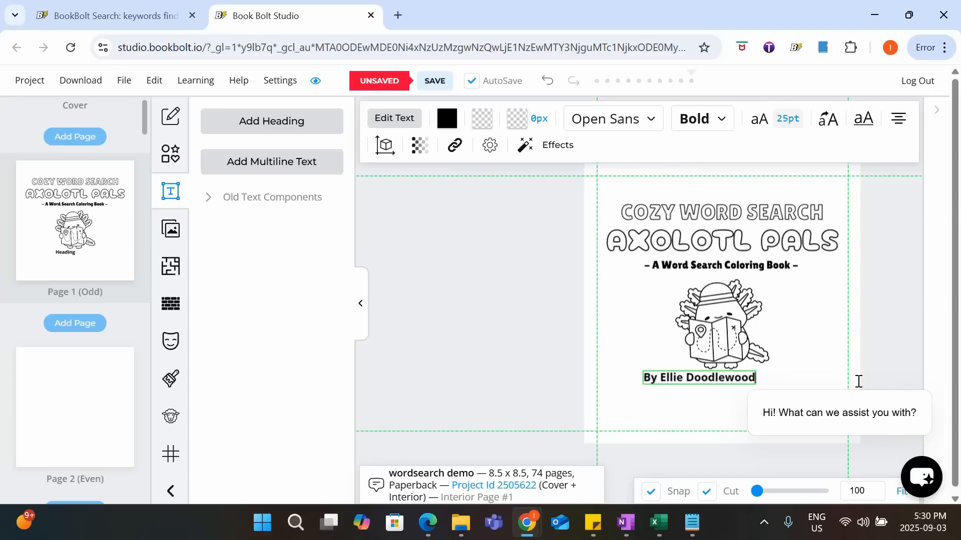
- Change the author line's font to Aguafina Script and center the line below the axolotl image
{"action": "left_click", "coordinate": [859, 381]}
{"action": "left_click_drag", "start_coordinate": [643, 377], "coordinate": [660, 384]}
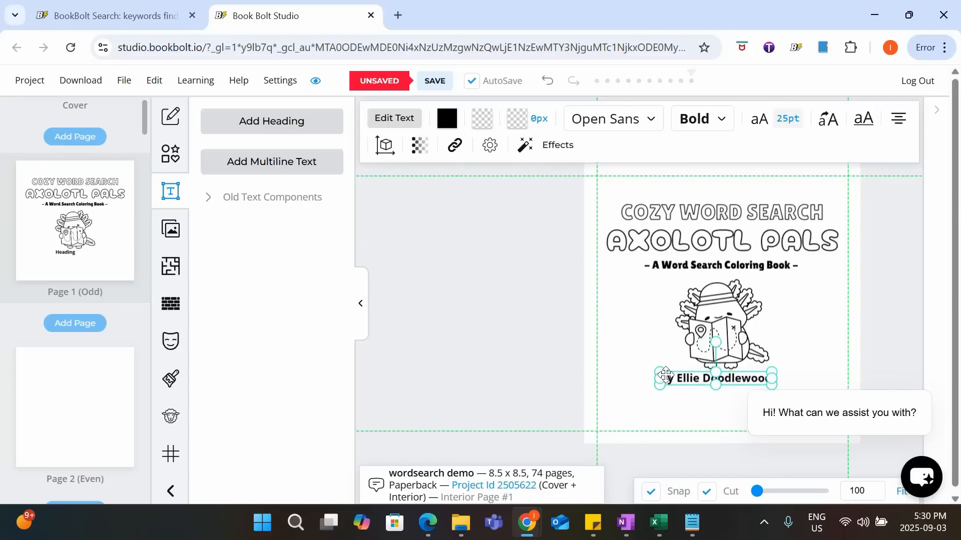
{"action": "left_click", "coordinate": [597, 129]}
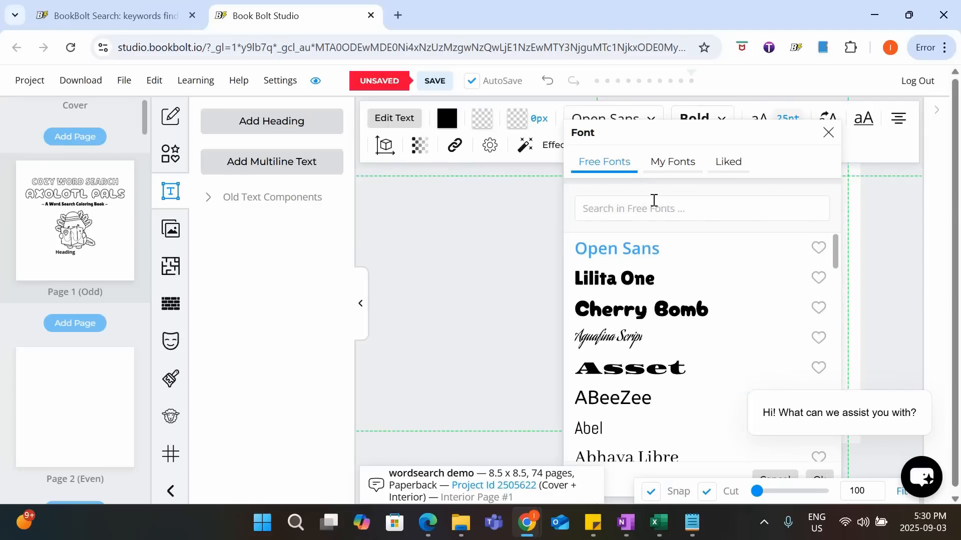
{"action": "left_click", "coordinate": [676, 344]}
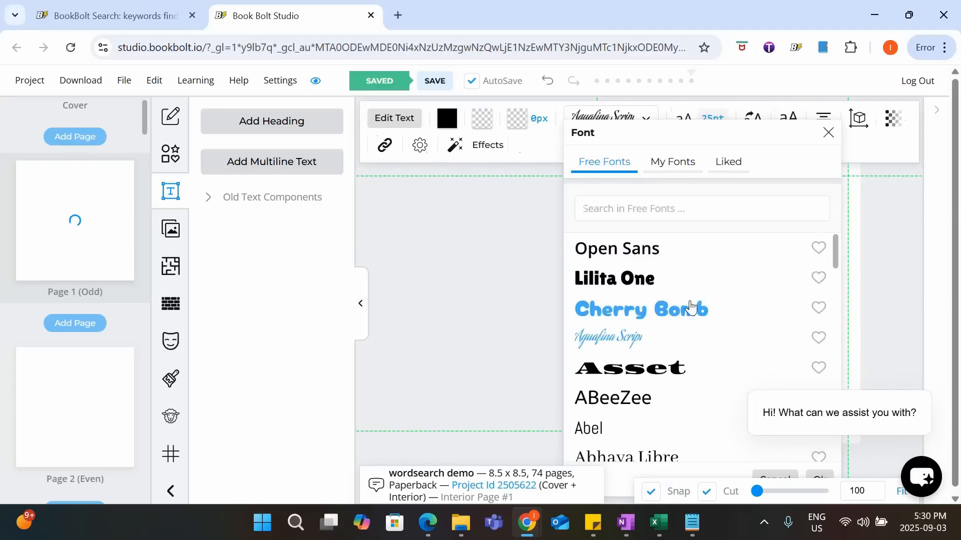
{"action": "left_click", "coordinate": [818, 477]}
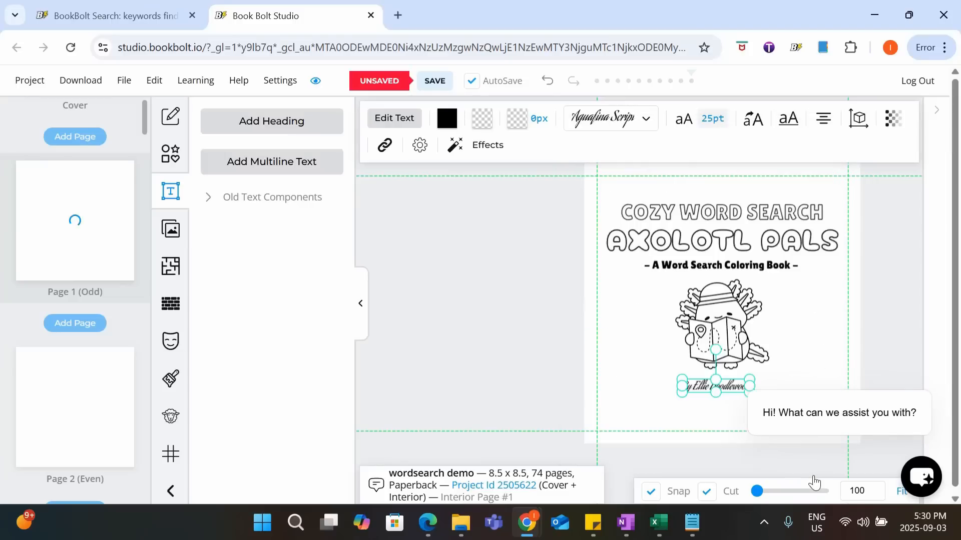
{"action": "left_click", "coordinate": [547, 359]}
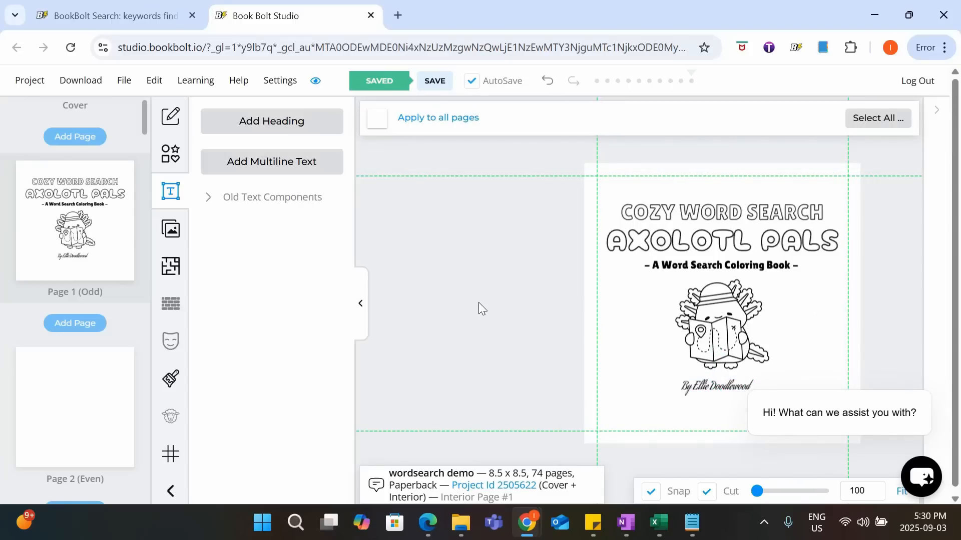
- Add a multiline text box and replace its placeholder text with "Copyright 2025 by" followed by the author's name
{"action": "left_click", "coordinate": [280, 167]}
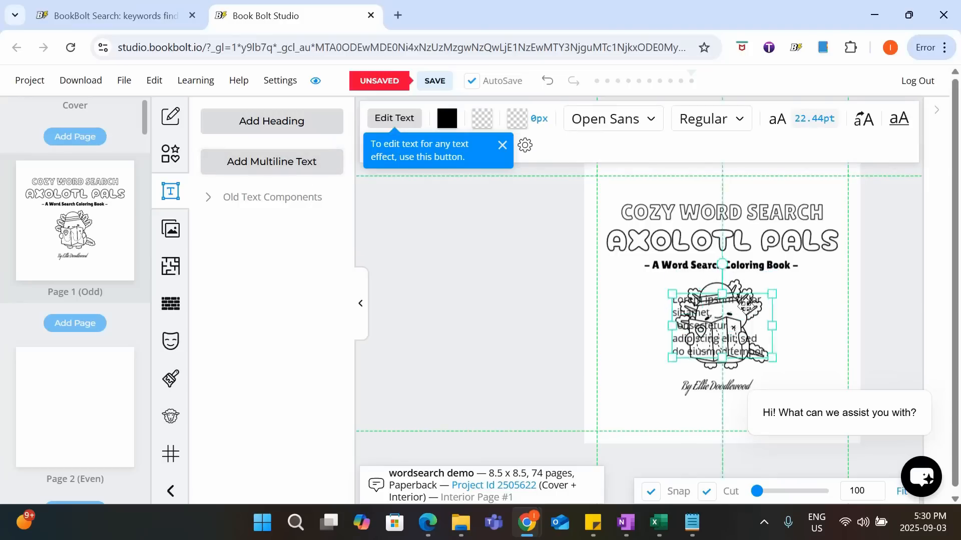
{"action": "left_click_drag", "start_coordinate": [746, 296], "coordinate": [671, 353]}
{"action": "double_click", "coordinate": [645, 357]}
{"action": "left_click_drag", "start_coordinate": [598, 338], "coordinate": [690, 390]}
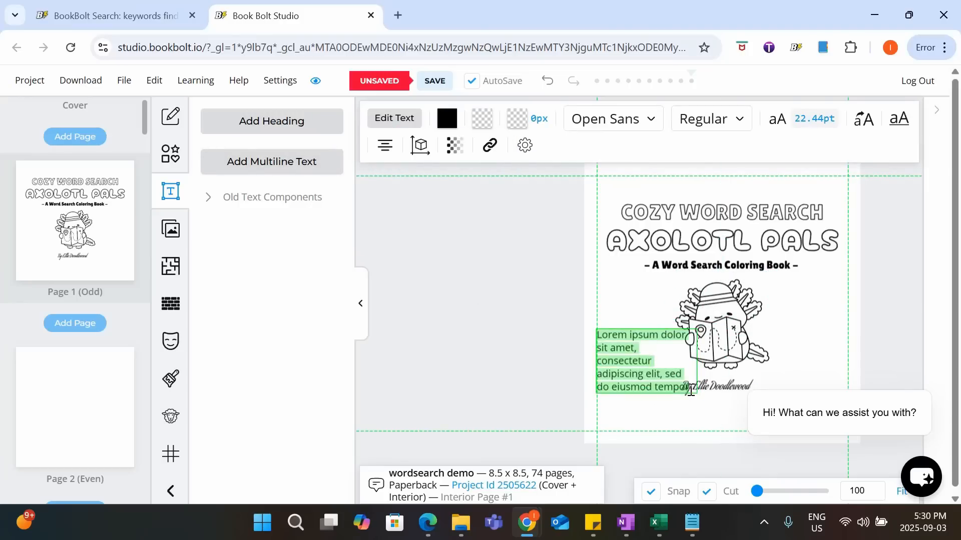
{"action": "key", "text": "BackSpace"}
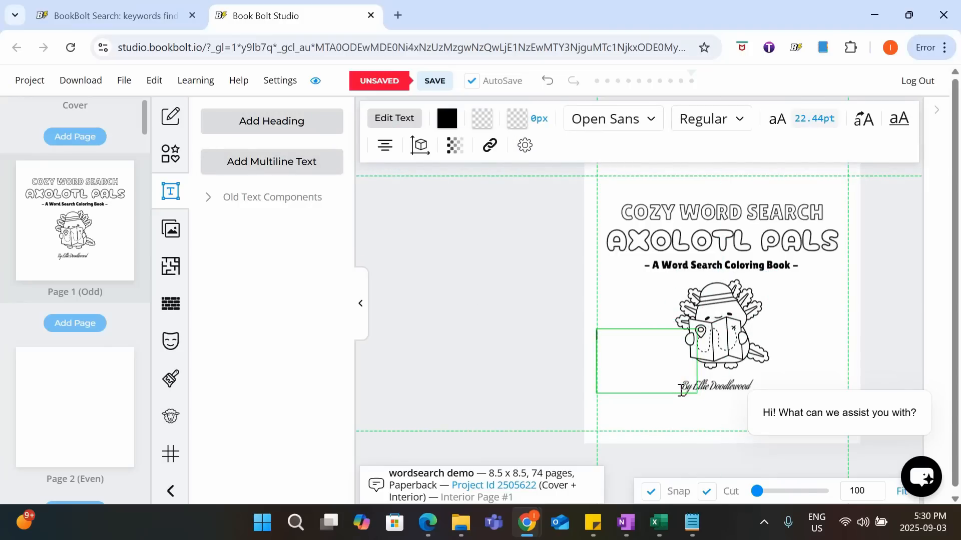
{"action": "type", "text": "Copyright  2025 b"}
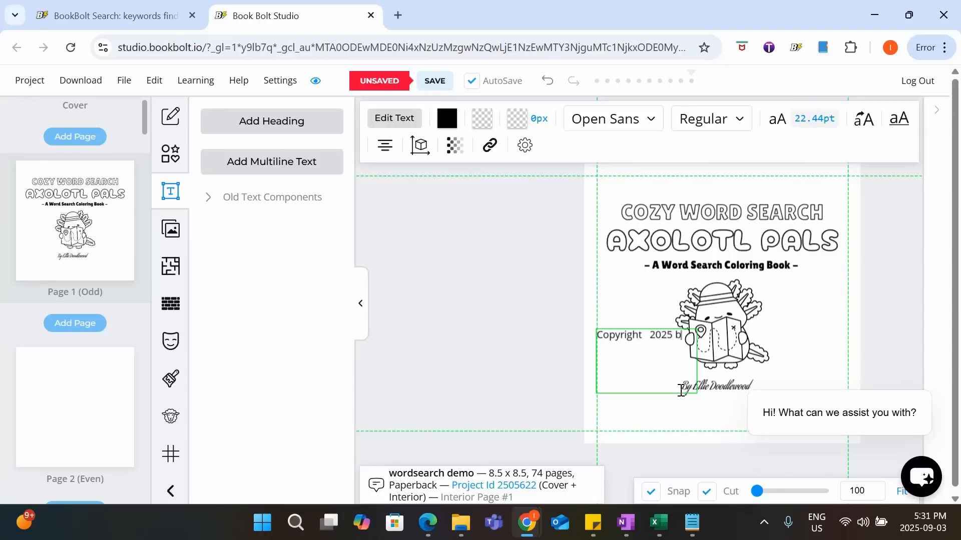
{"action": "type", "text": "dlewood"}
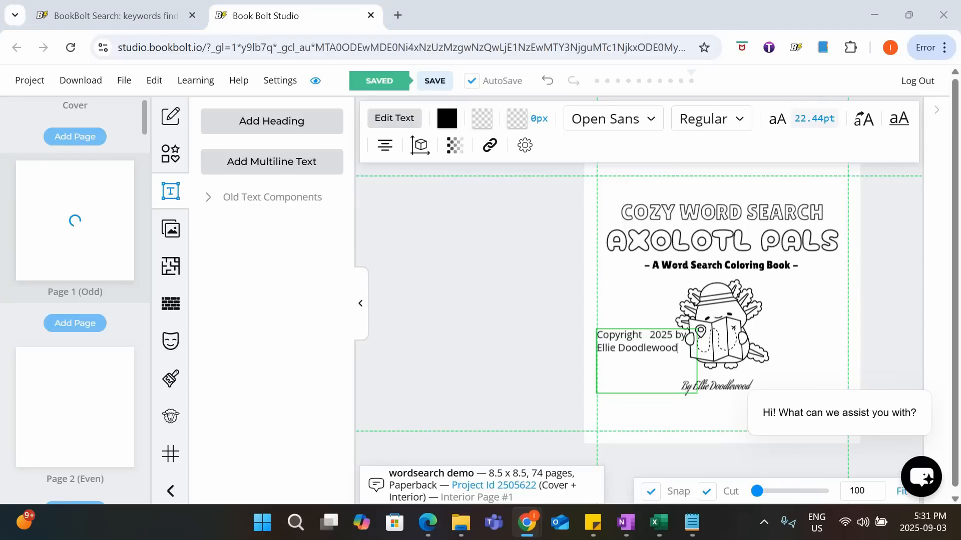
- Set the copyright text's font size to 11 pt and move it just below the author line
{"action": "left_click_drag", "start_coordinate": [685, 372], "coordinate": [569, 315]}
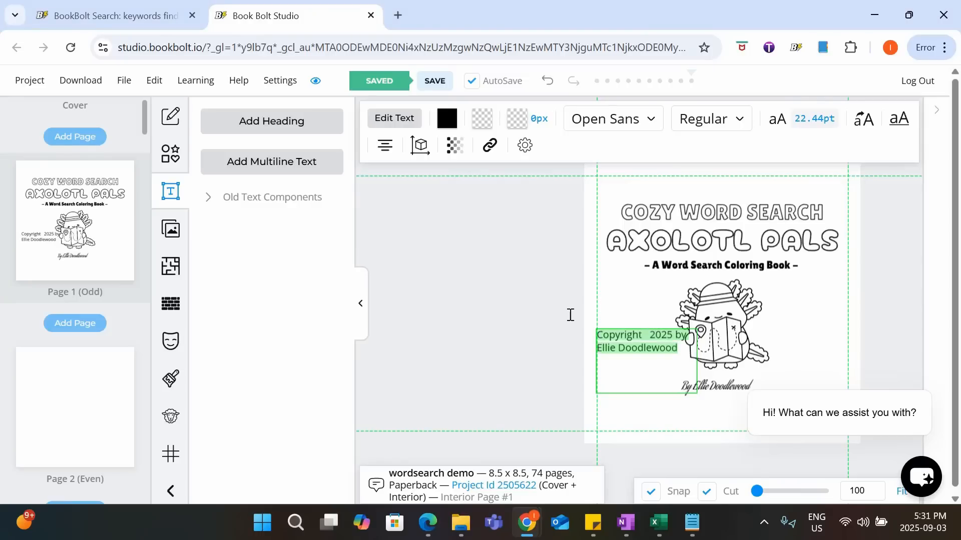
{"action": "left_click", "coordinate": [801, 118]}
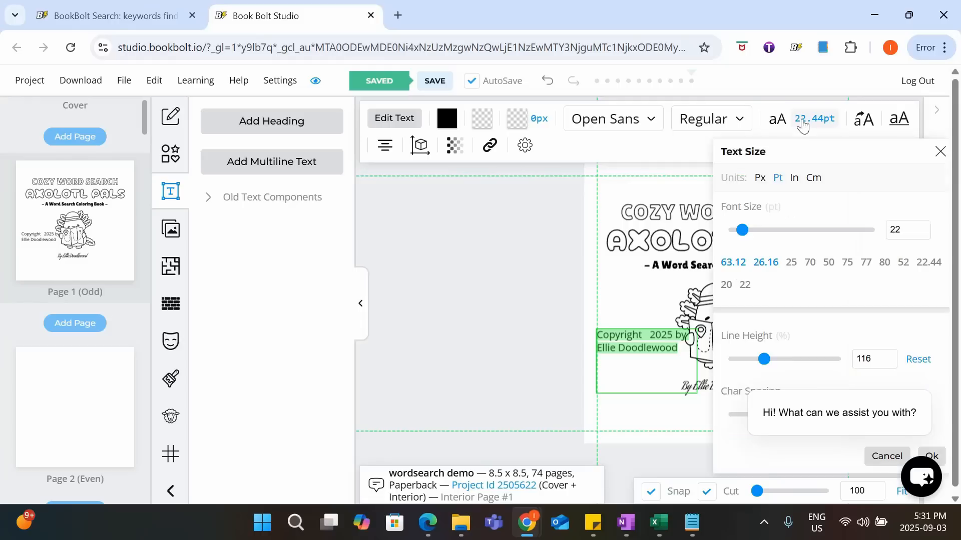
{"action": "left_click", "coordinate": [911, 229]}
{"action": "left_click", "coordinate": [929, 456]}
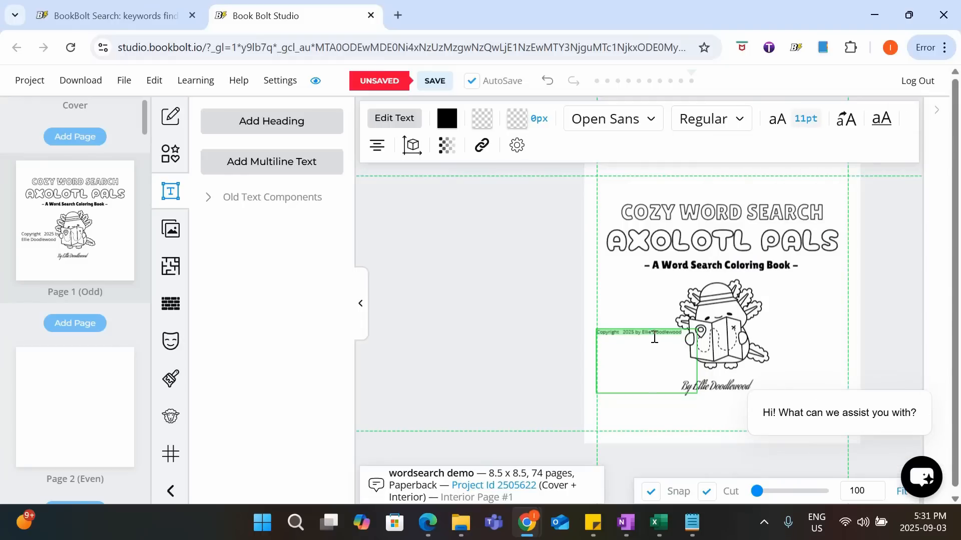
{"action": "left_click_drag", "start_coordinate": [654, 337], "coordinate": [698, 408]}
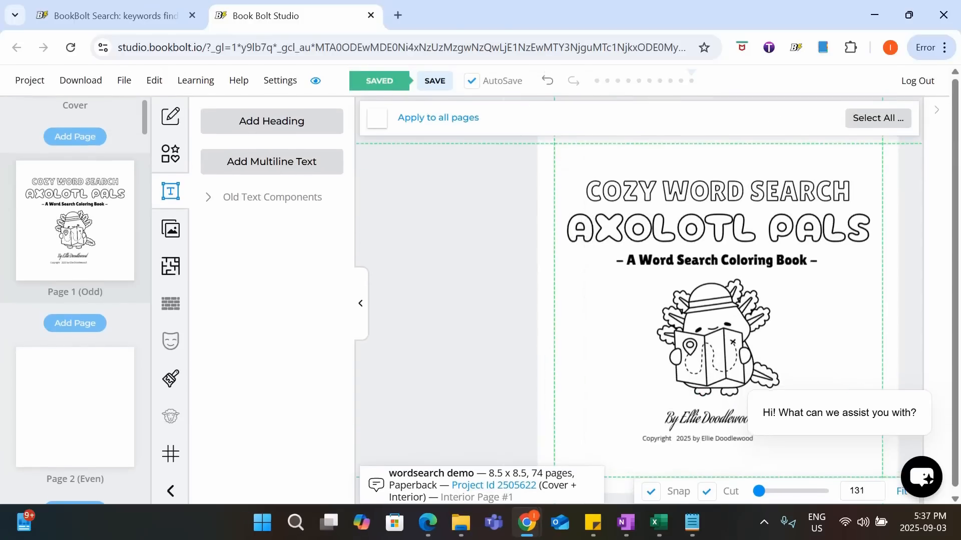
- Widen the gap between "Copyright" and "2025" in the copyright line with extra spacing
{"action": "scroll", "coordinate": [876, 471], "scroll_direction": "up", "scroll_amount": 3}
{"action": "scroll", "coordinate": [876, 472], "scroll_direction": "up", "scroll_amount": 1}
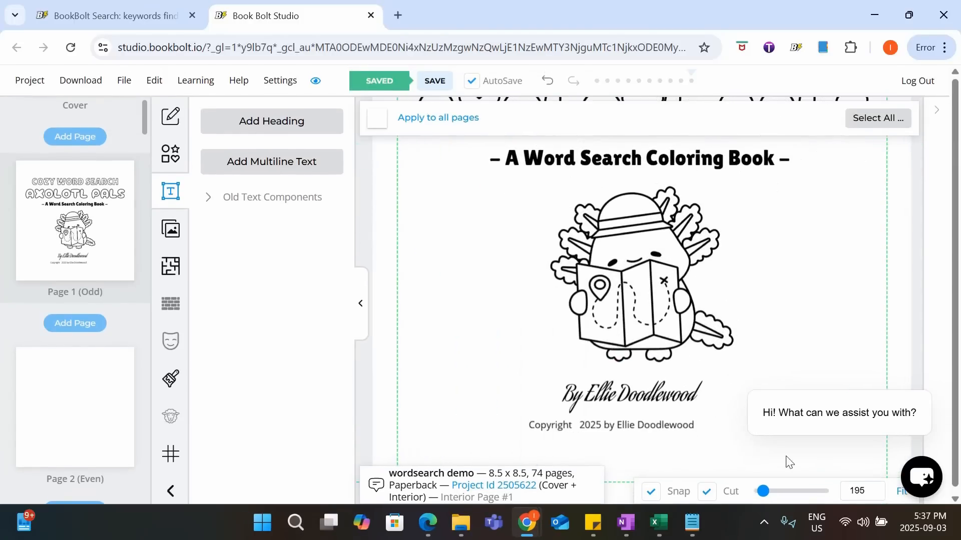
{"action": "left_click", "coordinate": [643, 428]}
{"action": "left_click", "coordinate": [603, 426]}
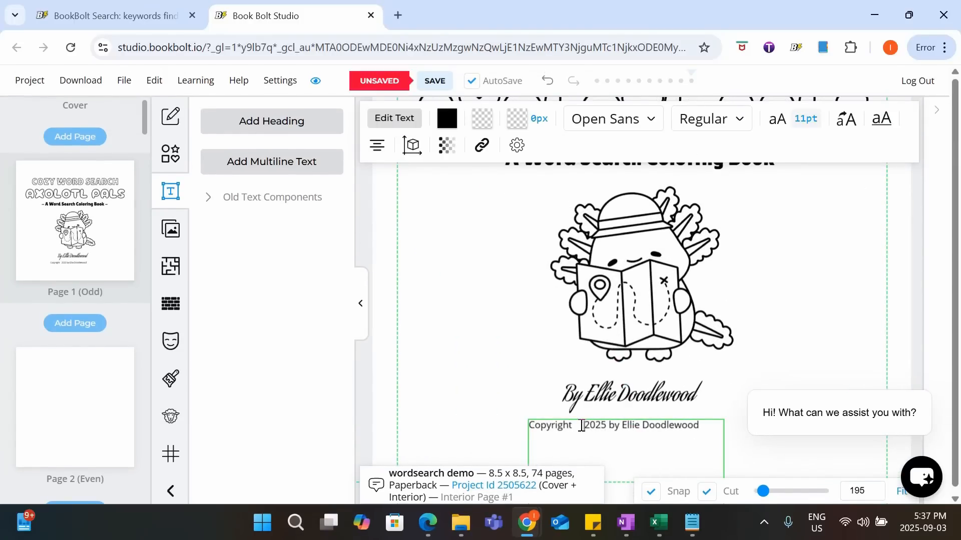
{"action": "left_click", "coordinate": [462, 400]}
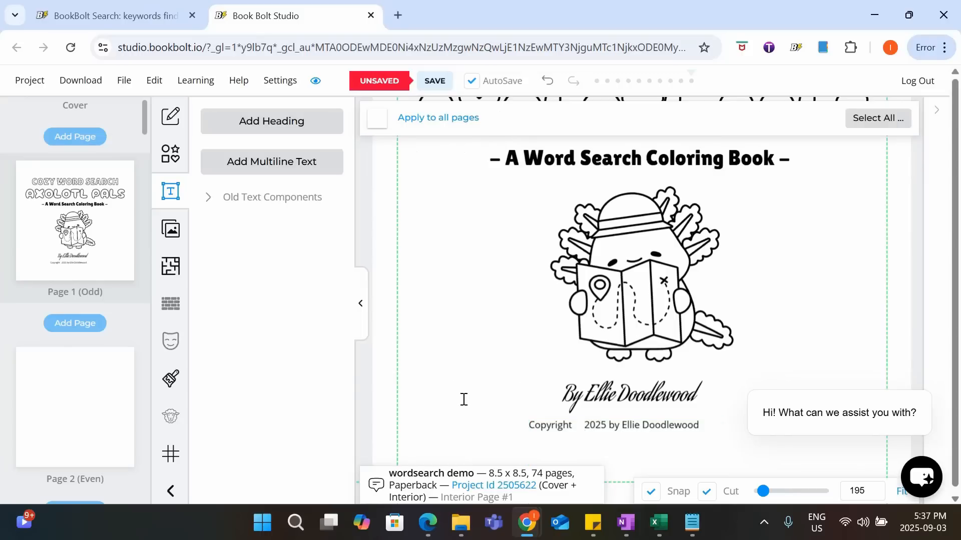
- Insert the copyright symbol shape, shrink it to text height and place it between "Copyright" and "2025"
{"action": "left_click", "coordinate": [181, 160]}
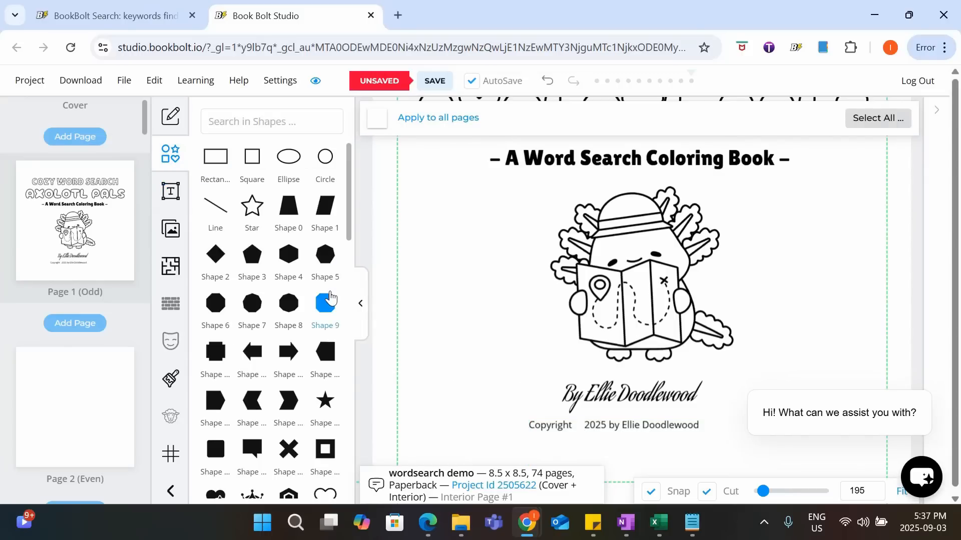
{"action": "scroll", "coordinate": [330, 297], "scroll_direction": "down", "scroll_amount": 6}
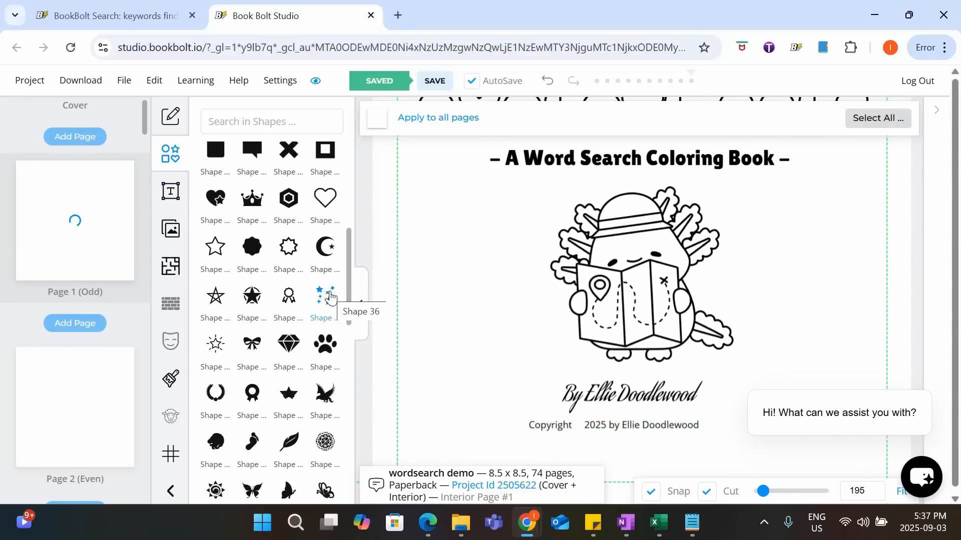
{"action": "scroll", "coordinate": [330, 298], "scroll_direction": "down", "scroll_amount": 12}
{"action": "left_click", "coordinate": [252, 420]}
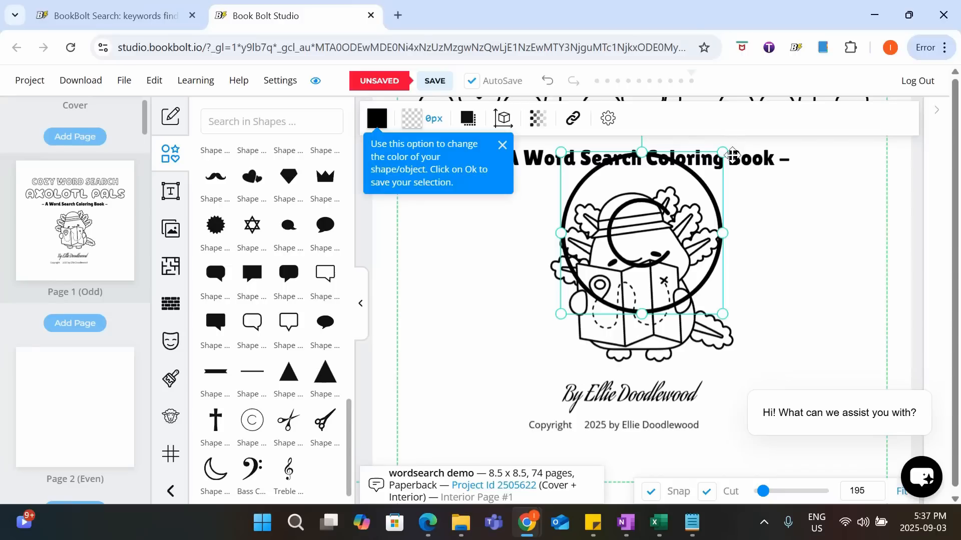
{"action": "left_click_drag", "start_coordinate": [733, 156], "coordinate": [581, 427]}
{"action": "left_click", "coordinate": [708, 411]}
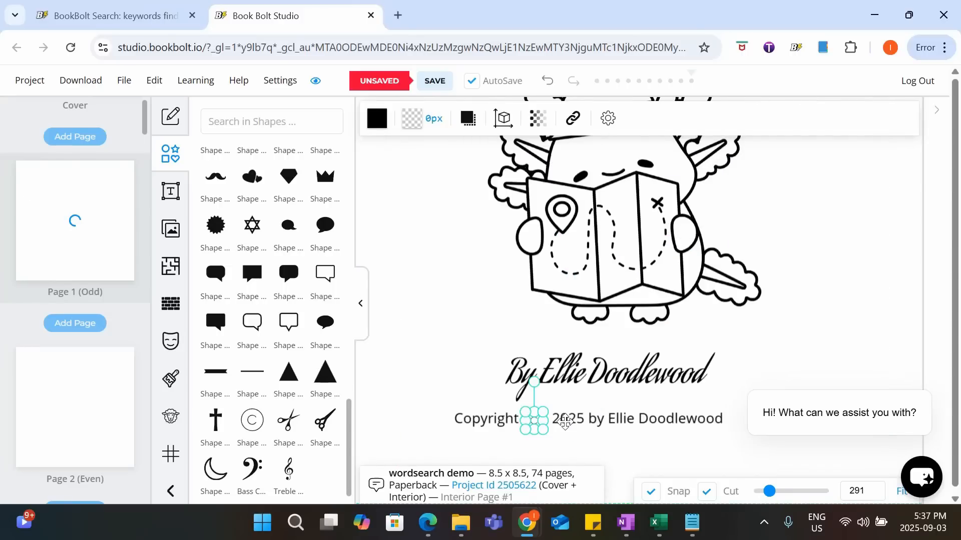
- Group the copyright symbol with the copyright text and shift the group slightly right to center it under the author line
{"action": "left_click", "coordinate": [564, 422], "text": "shift"}
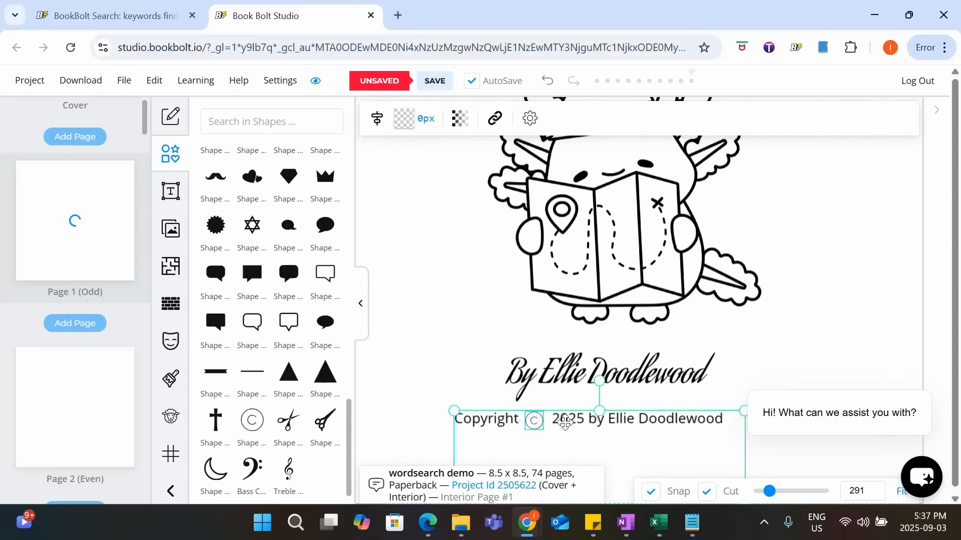
{"action": "right_click", "coordinate": [562, 418]}
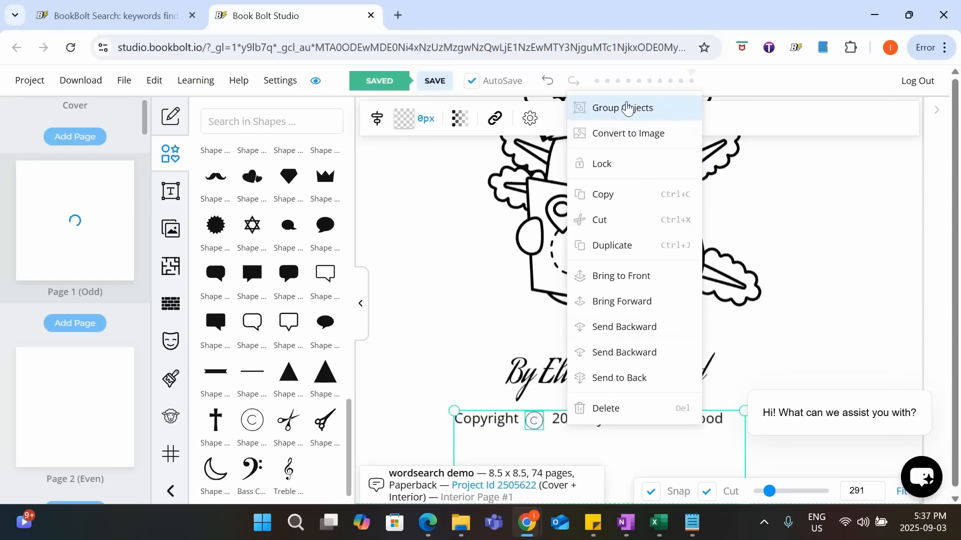
{"action": "left_click", "coordinate": [639, 106]}
{"action": "left_click", "coordinate": [601, 426]}
{"action": "left_click_drag", "start_coordinate": [601, 426], "coordinate": [619, 426]}
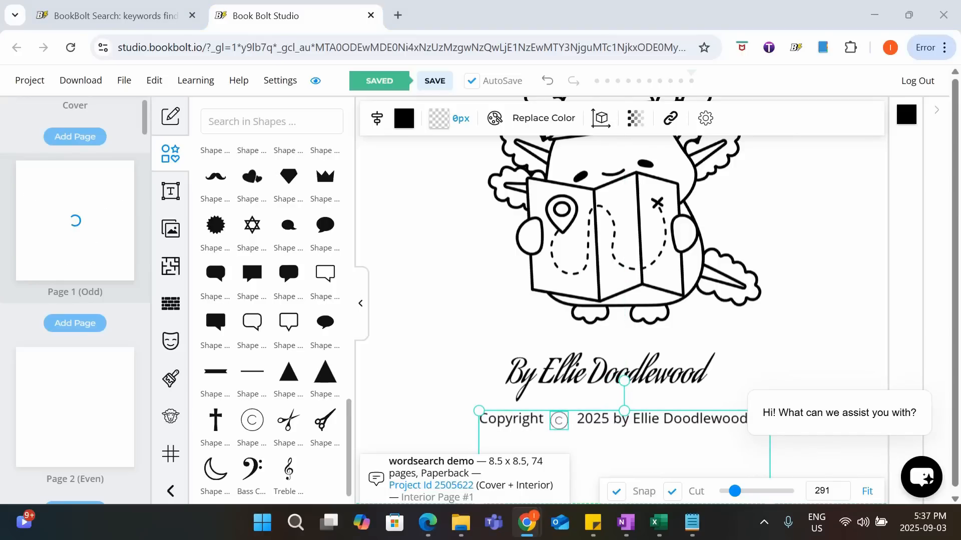
- Add the "All Rights Reserved" paragraph, which bars reproduction without the publisher's prior written permission, below the copyright line
{"action": "left_click", "coordinate": [822, 364]}
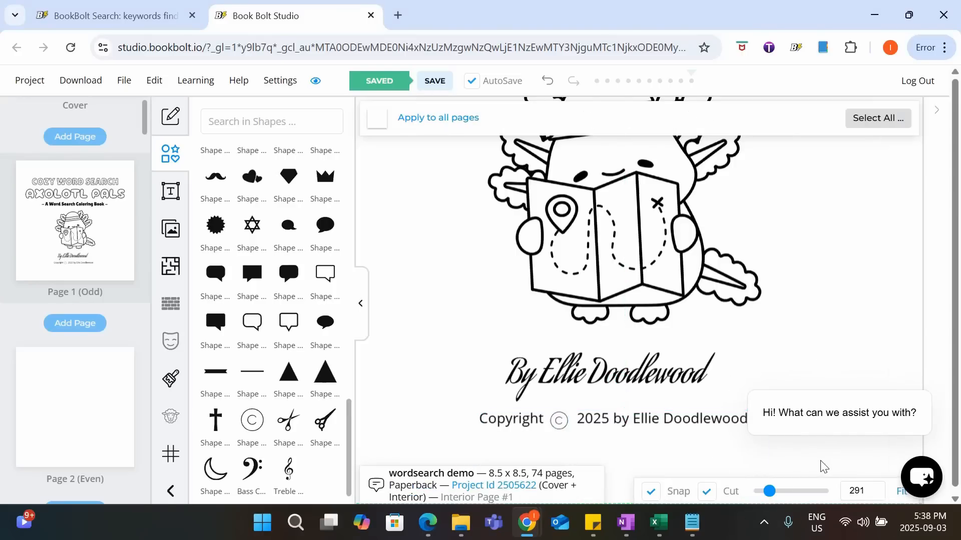
{"action": "left_click", "coordinate": [822, 467]}
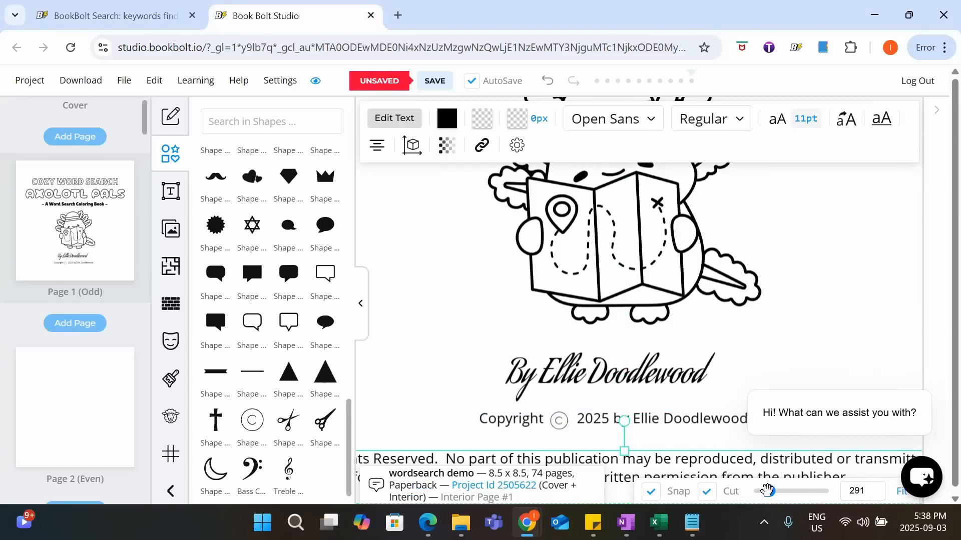
{"action": "left_click_drag", "start_coordinate": [769, 492], "coordinate": [764, 492]}
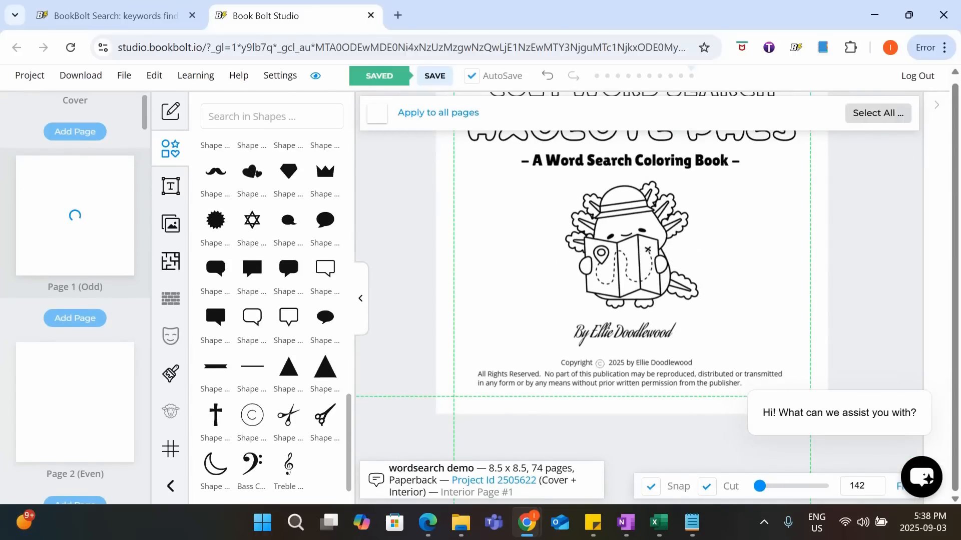
- Paste the copied "A Guide on How to Enjoy This Book" layout onto the blank page 2
{"action": "left_click", "coordinate": [88, 358]}
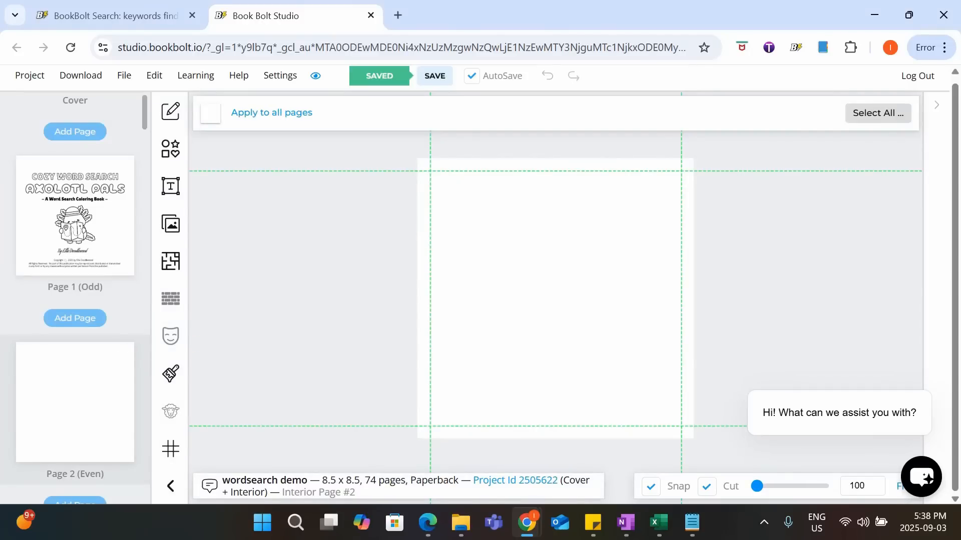
{"action": "left_click", "coordinate": [815, 270]}
{"action": "key", "text": "ctrl+v"}
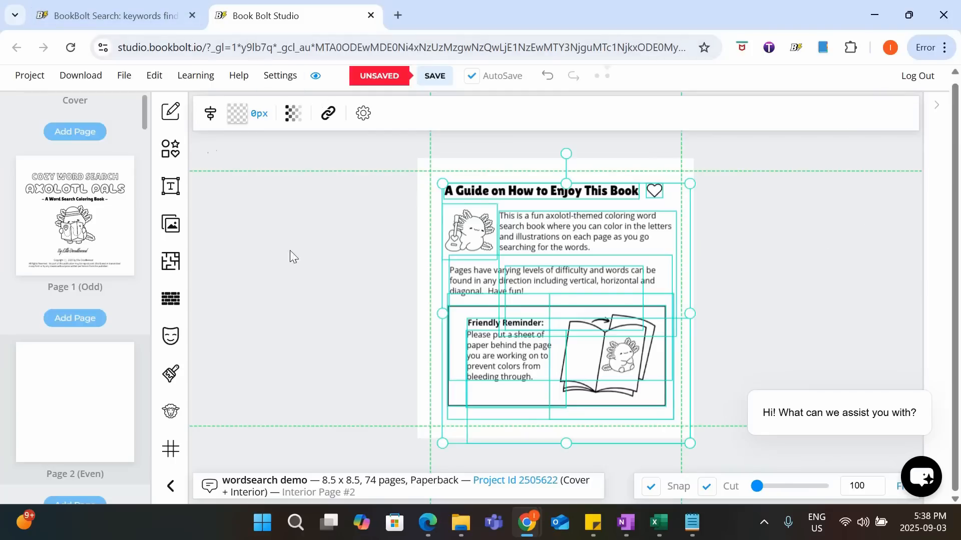
{"action": "left_click", "coordinate": [414, 234]}
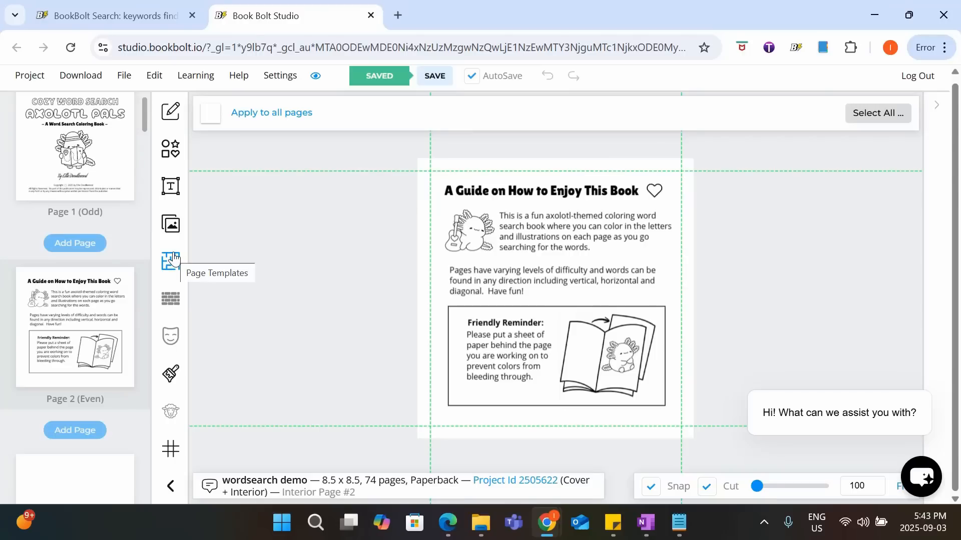
- Paste the copied "This Book Belongs To" layout with its axolotl image onto blank page 3 and select its name line
{"action": "scroll", "coordinate": [115, 260], "scroll_direction": "down", "scroll_amount": 3}
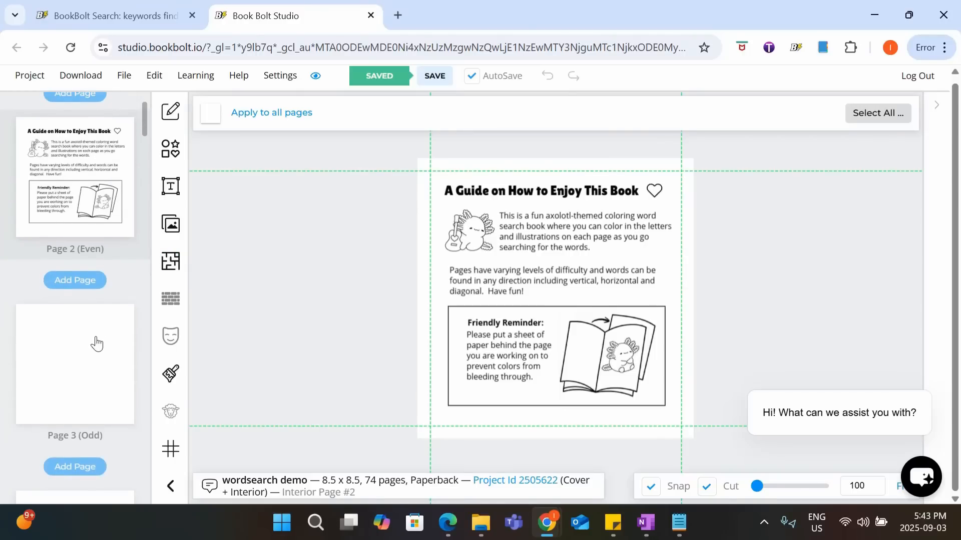
{"action": "left_click", "coordinate": [96, 344]}
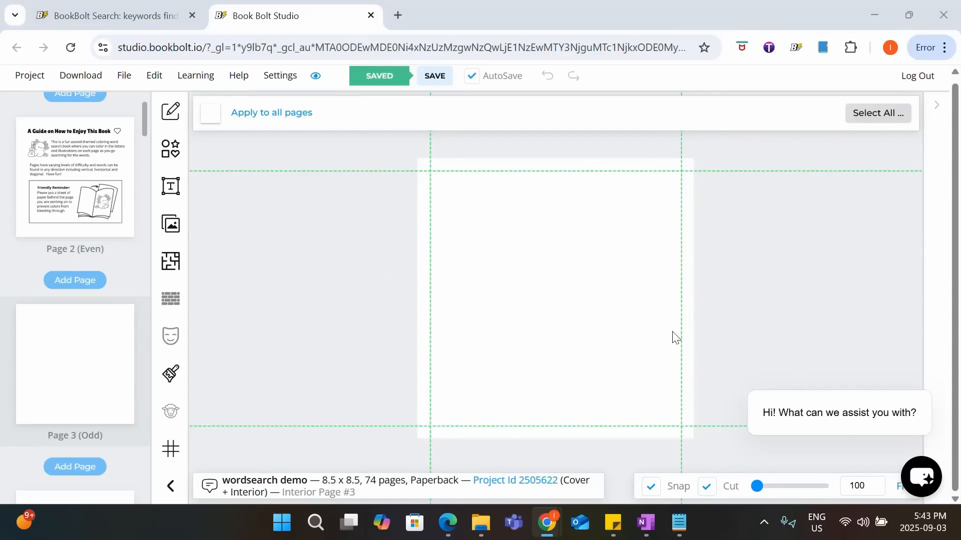
{"action": "left_click", "coordinate": [496, 279]}
{"action": "key", "text": "ctrl+v"}
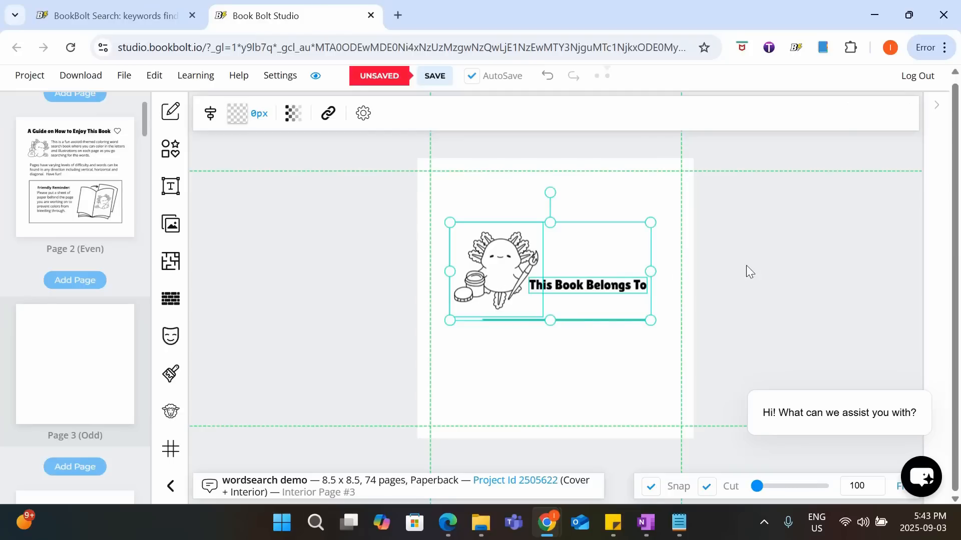
{"action": "left_click", "coordinate": [755, 266]}
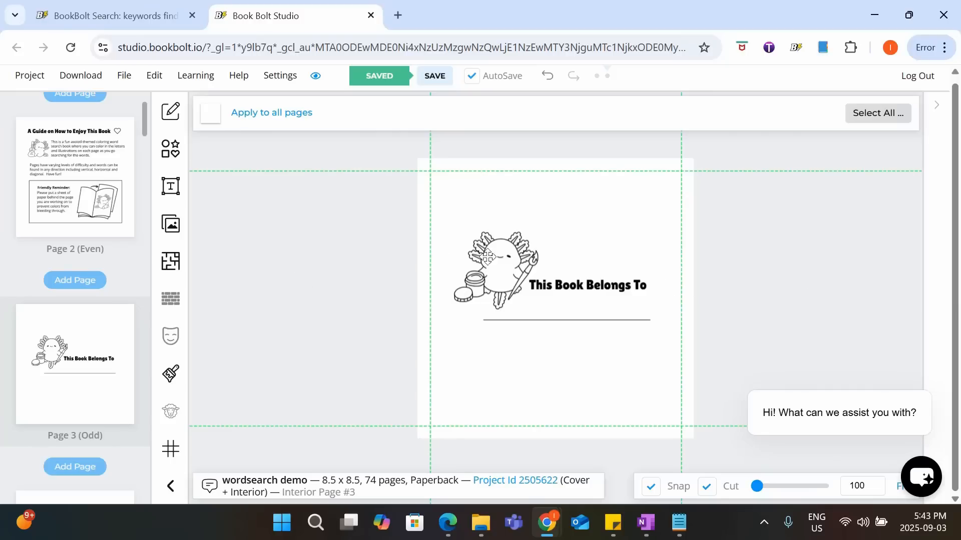
{"action": "left_click", "coordinate": [584, 321]}
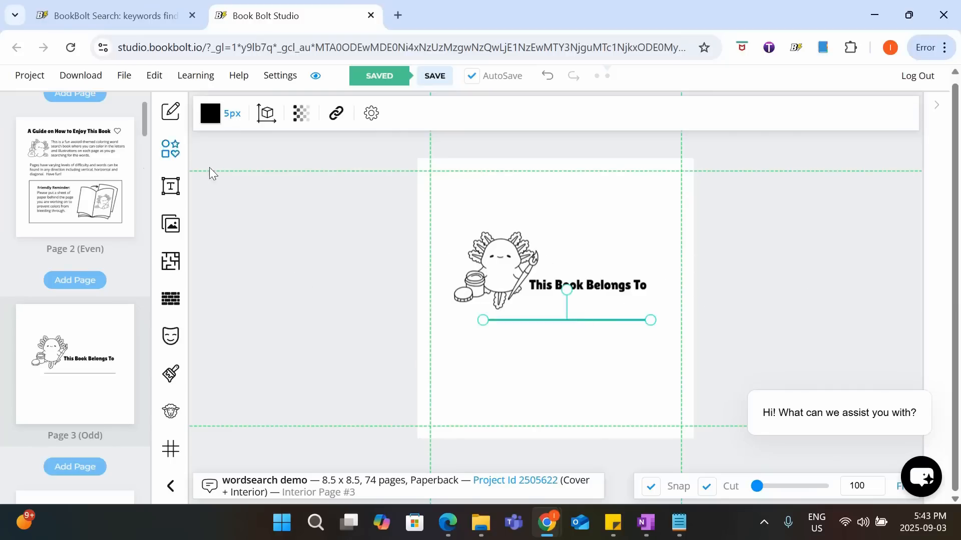
- Open the shape library to view the available lines and shapes, and deselect the name line on page 3
{"action": "left_click", "coordinate": [170, 149]}
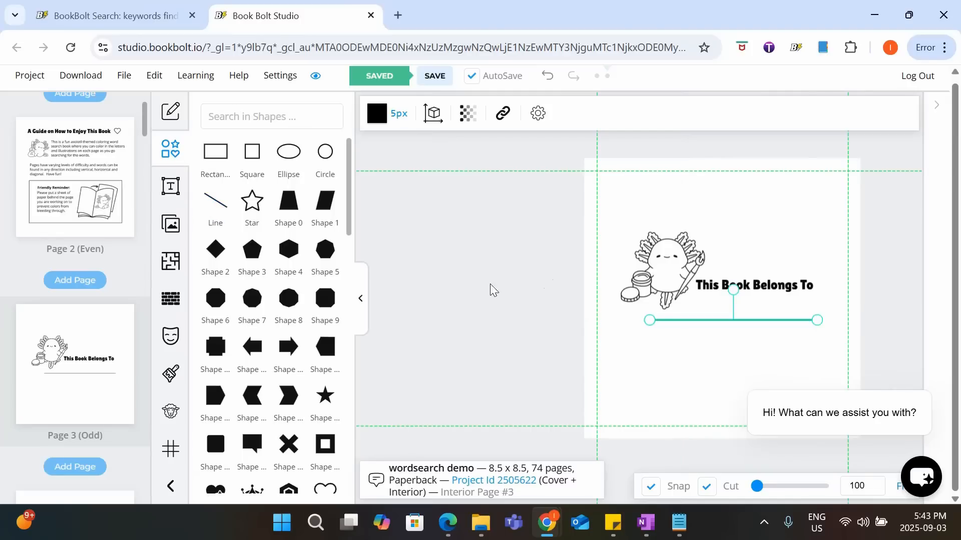
{"action": "left_click", "coordinate": [454, 289]}
{"action": "scroll", "coordinate": [68, 248], "scroll_direction": "down", "scroll_amount": 3}
{"action": "scroll", "coordinate": [69, 248], "scroll_direction": "up", "scroll_amount": 6}
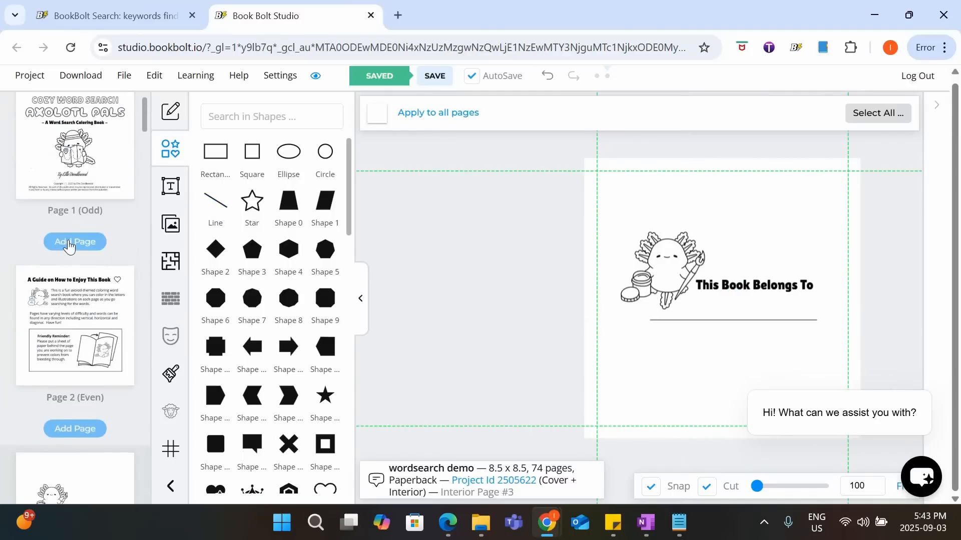
- Leave page 4 blank and open blank page 5 for editing
{"action": "scroll", "coordinate": [69, 246], "scroll_direction": "down", "scroll_amount": 7}
{"action": "left_click", "coordinate": [69, 302]}
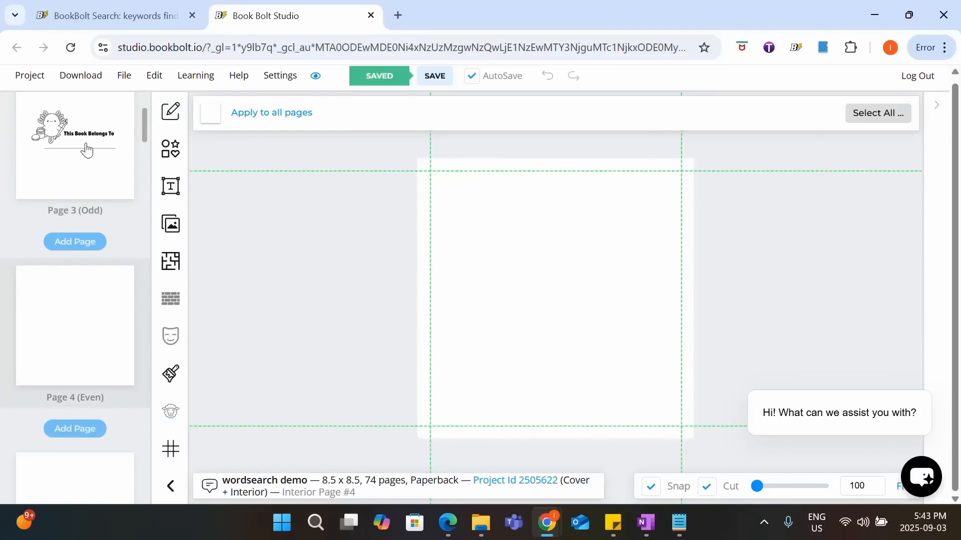
{"action": "left_click", "coordinate": [121, 165]}
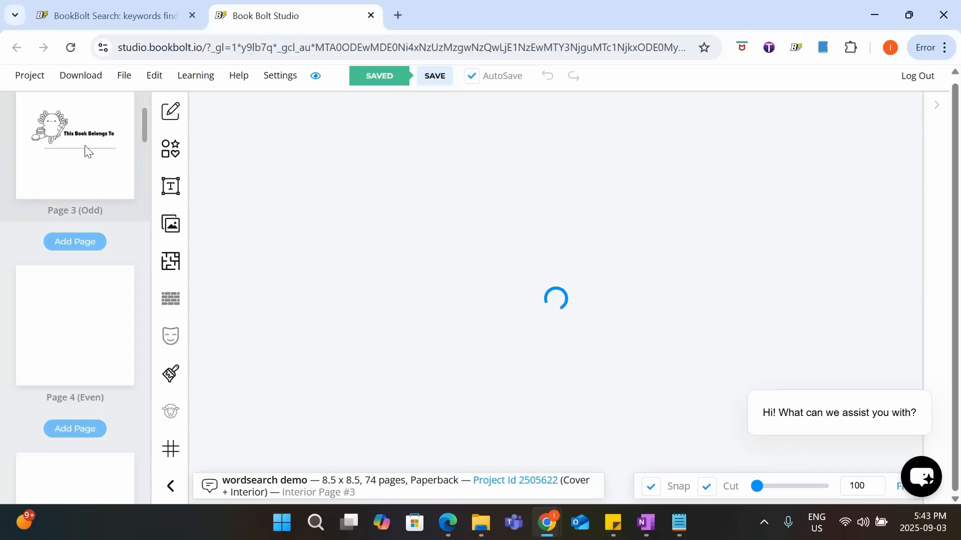
{"action": "left_click", "coordinate": [78, 349]}
{"action": "scroll", "coordinate": [95, 232], "scroll_direction": "down", "scroll_amount": 3}
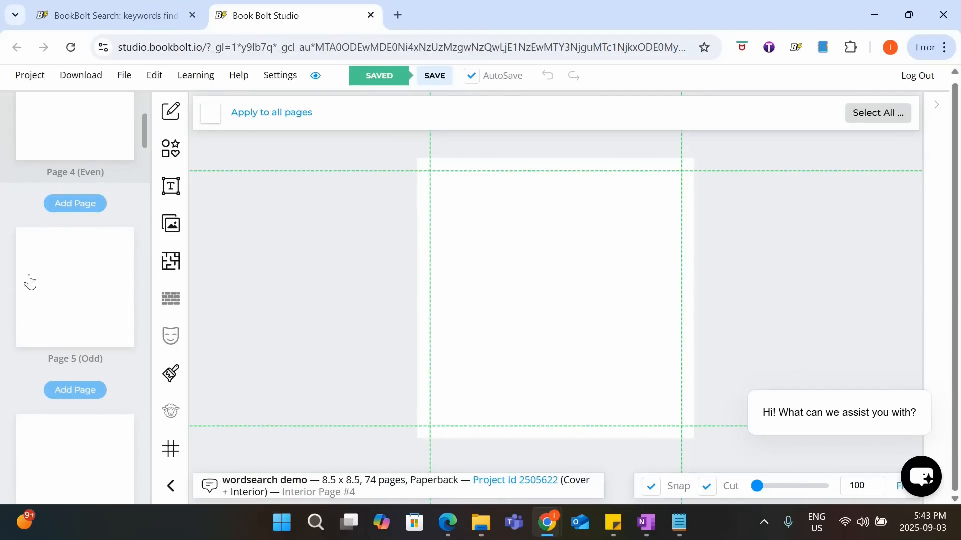
{"action": "left_click", "coordinate": [78, 271]}
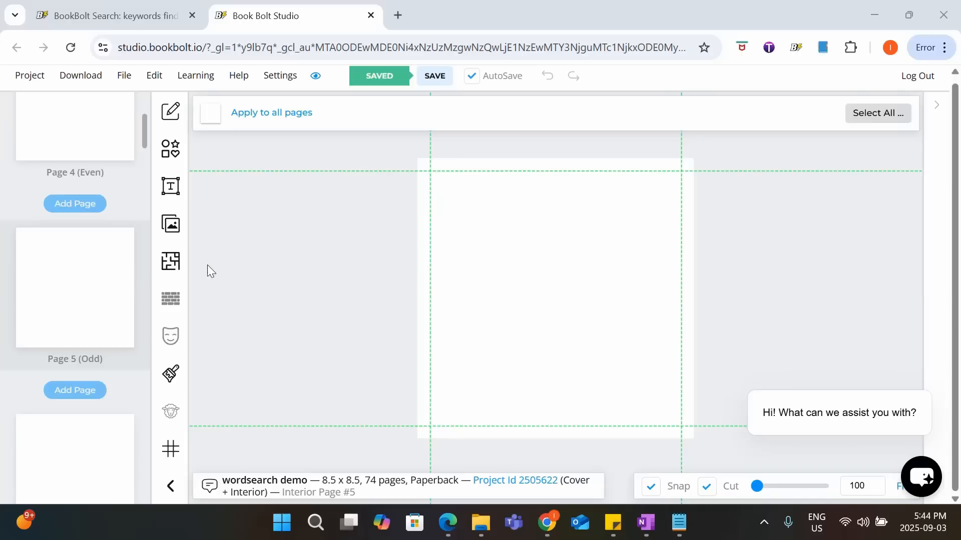
- Open the Interior Templates Library and browse the full range of available templates
{"action": "left_click", "coordinate": [172, 262]}
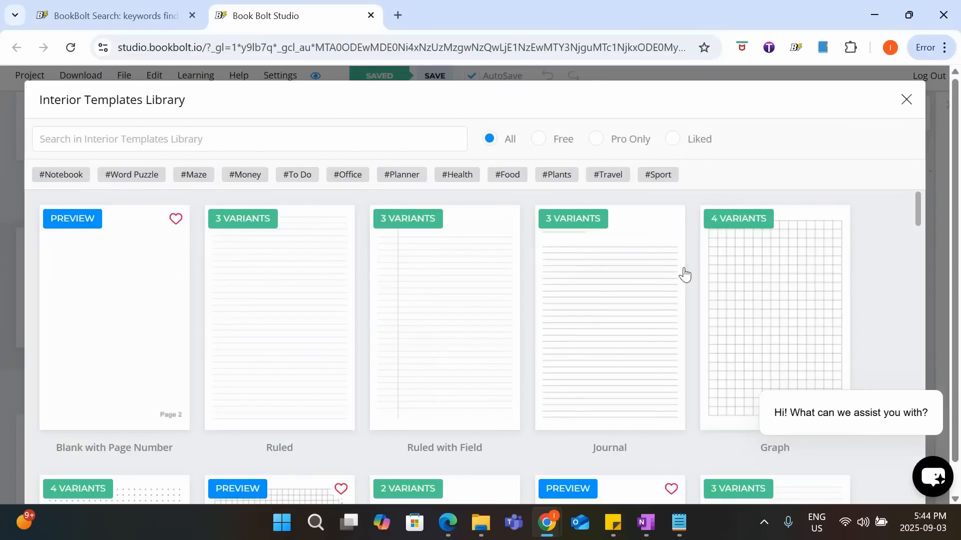
{"action": "scroll", "coordinate": [685, 275], "scroll_direction": "down", "scroll_amount": 12}
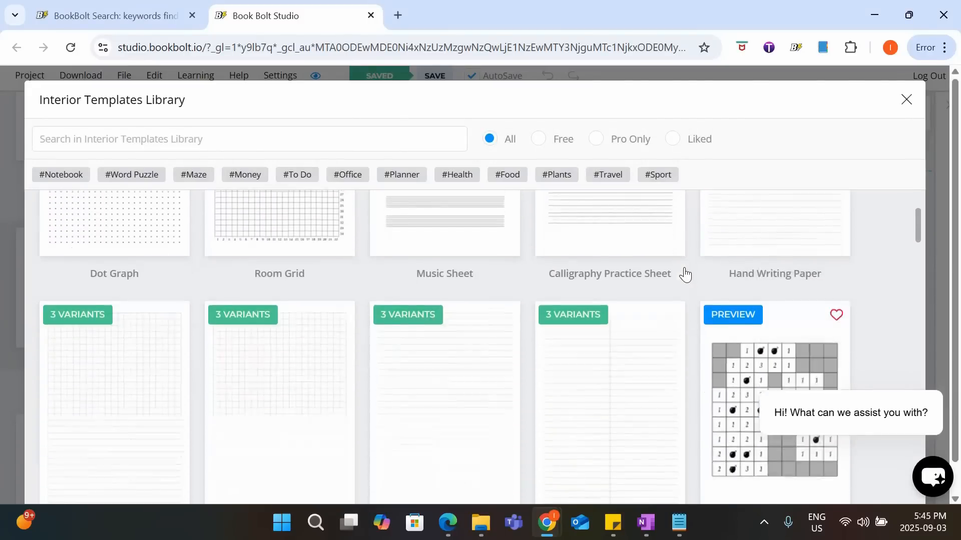
{"action": "scroll", "coordinate": [685, 275], "scroll_direction": "down", "scroll_amount": 12}
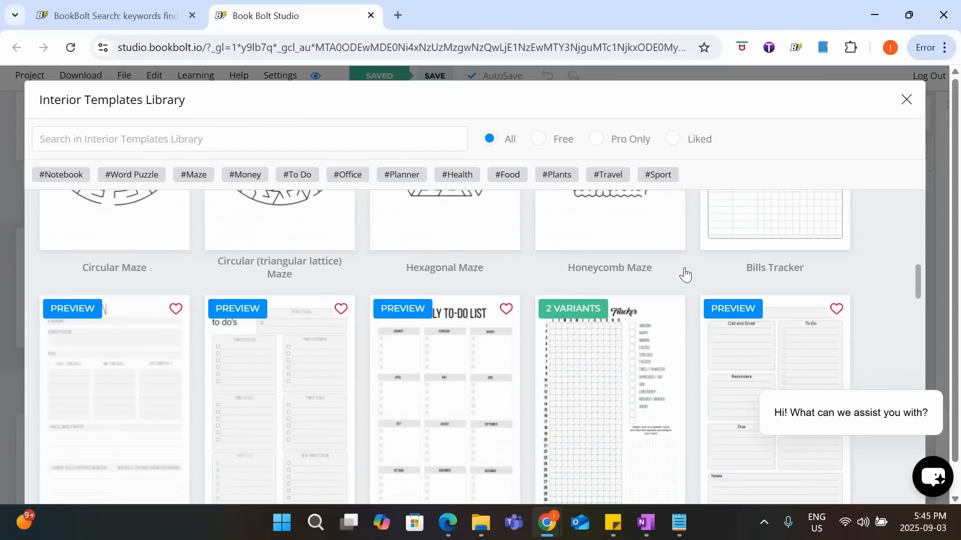
{"action": "scroll", "coordinate": [685, 275], "scroll_direction": "down", "scroll_amount": 15}
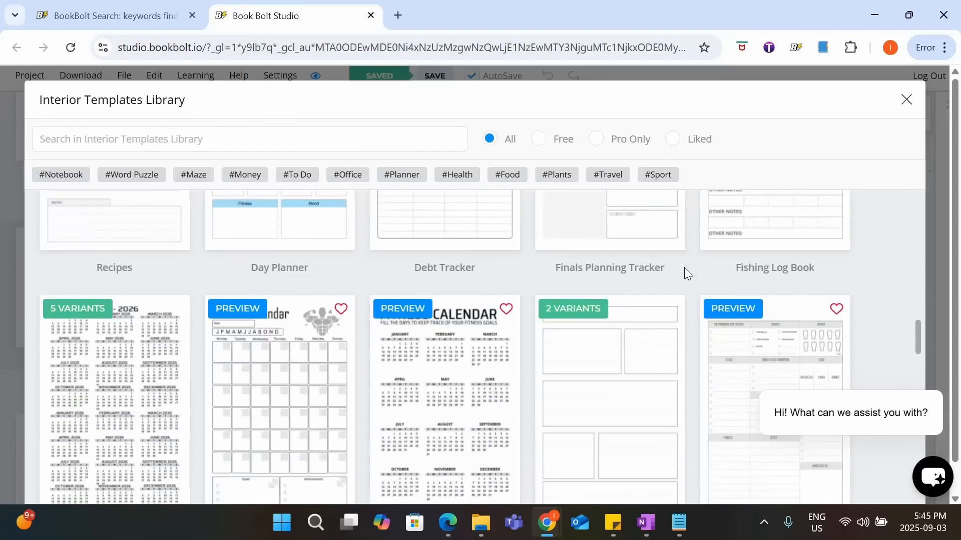
{"action": "scroll", "coordinate": [685, 275], "scroll_direction": "down", "scroll_amount": 15}
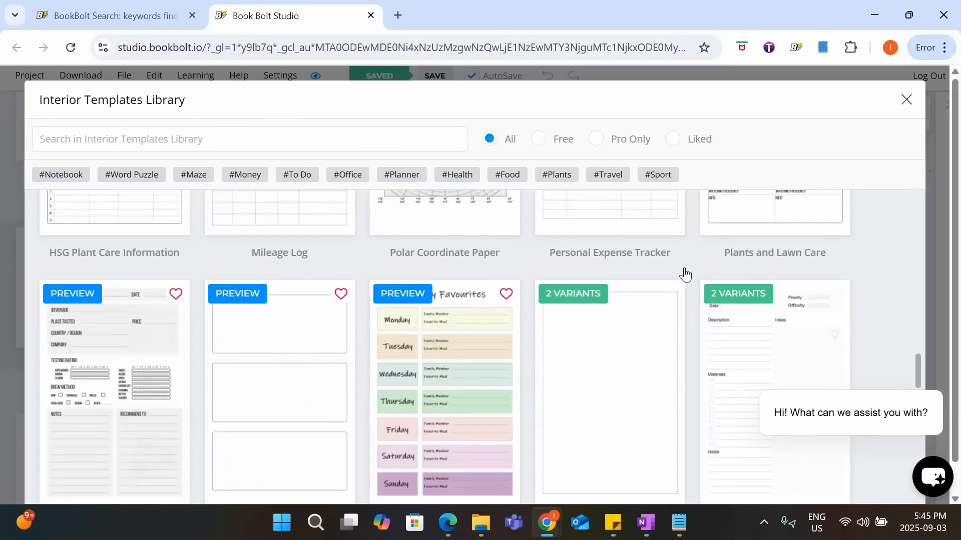
{"action": "scroll", "coordinate": [684, 270], "scroll_direction": "down", "scroll_amount": 10}
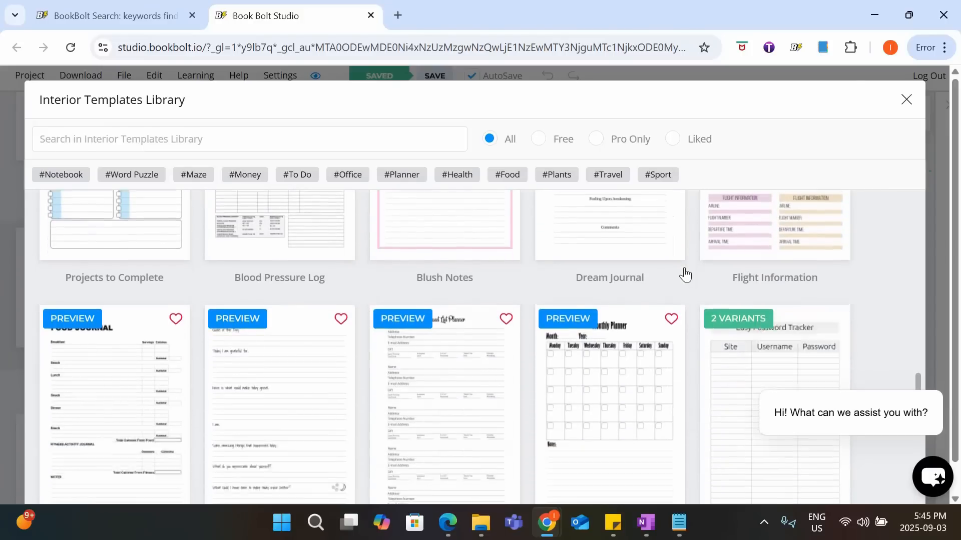
{"action": "scroll", "coordinate": [685, 274], "scroll_direction": "down", "scroll_amount": 15}
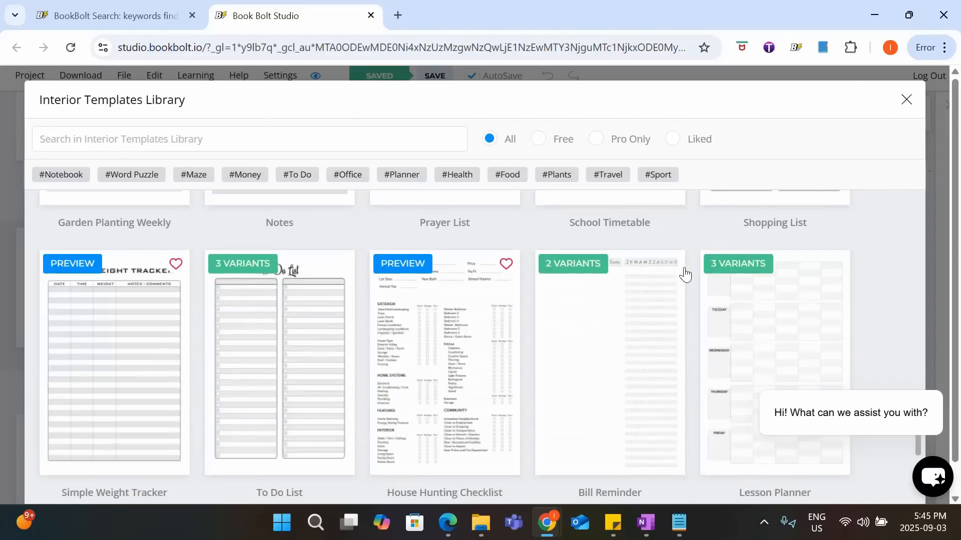
{"action": "scroll", "coordinate": [685, 274], "scroll_direction": "down", "scroll_amount": 7}
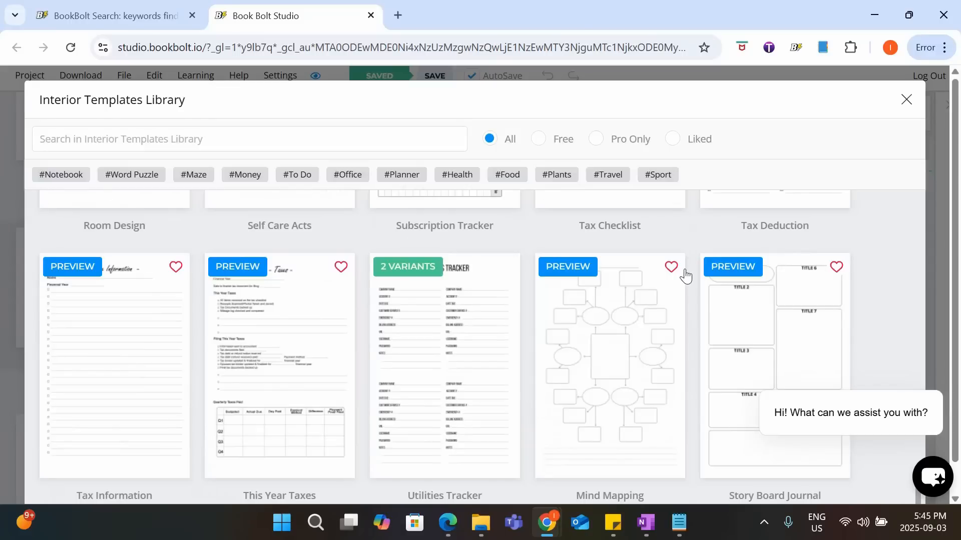
{"action": "scroll", "coordinate": [715, 305], "scroll_direction": "up", "scroll_amount": 20}
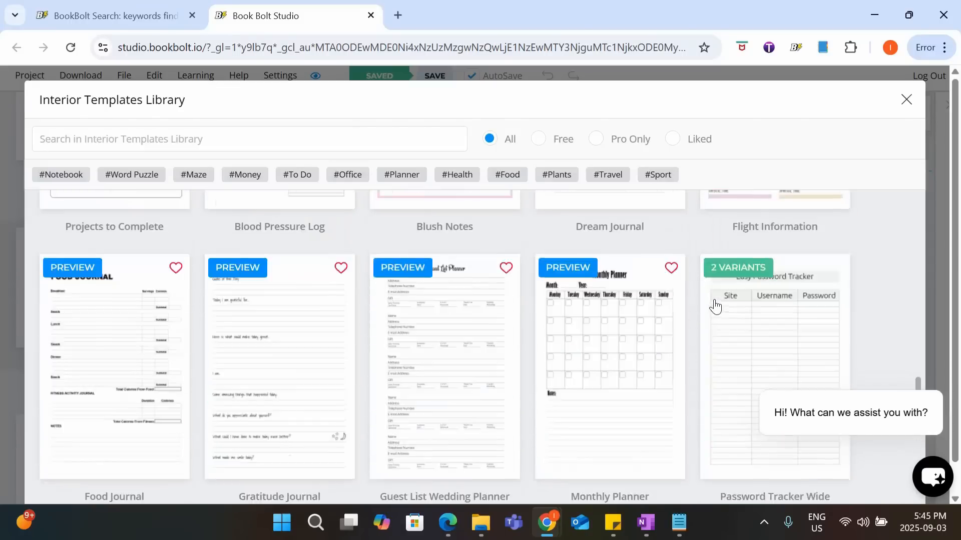
{"action": "scroll", "coordinate": [715, 306], "scroll_direction": "up", "scroll_amount": 5}
- Search the template library for "dream journal", "gratitude journal" and "prayer", and clear the search
{"action": "left_click", "coordinate": [204, 144]}
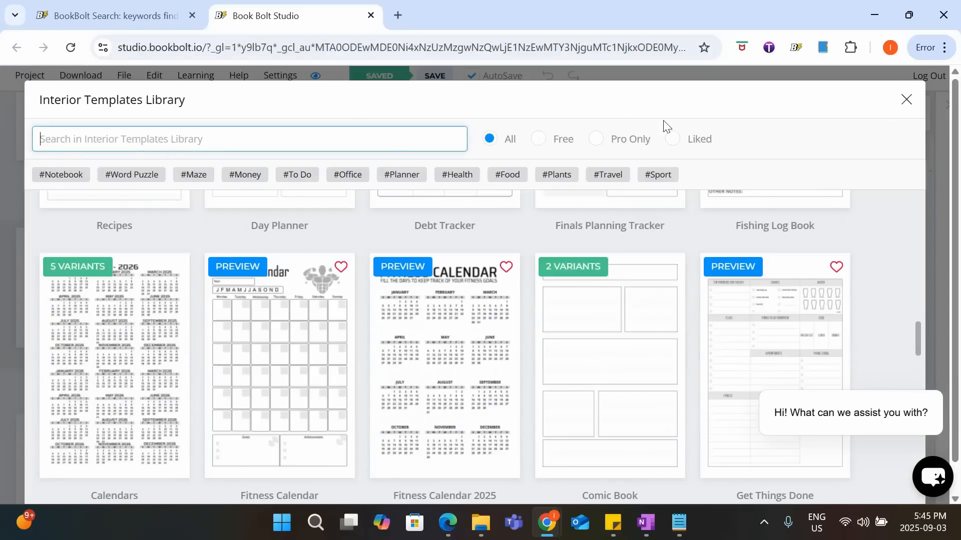
{"action": "type", "text": "dream journal"}
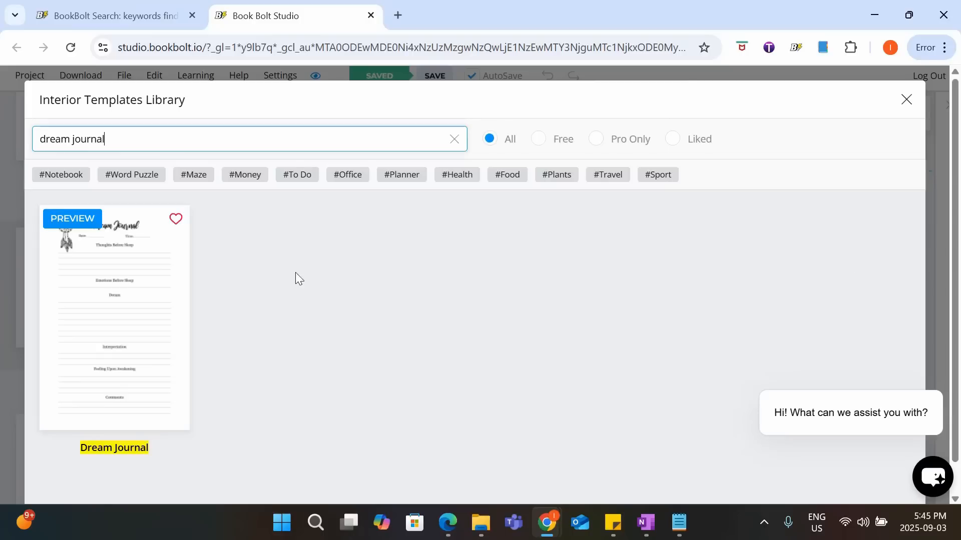
{"action": "left_click_drag", "start_coordinate": [125, 144], "coordinate": [2, 144]}
{"action": "type", "text": "gratitude journal"}
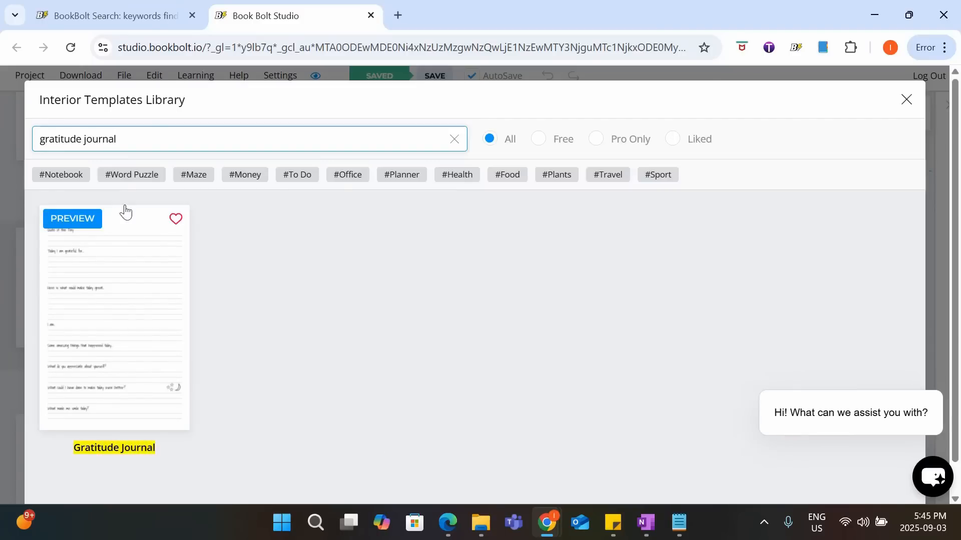
{"action": "left_click_drag", "start_coordinate": [155, 135], "coordinate": [1, 135]}
{"action": "type", "text": "prayer"}
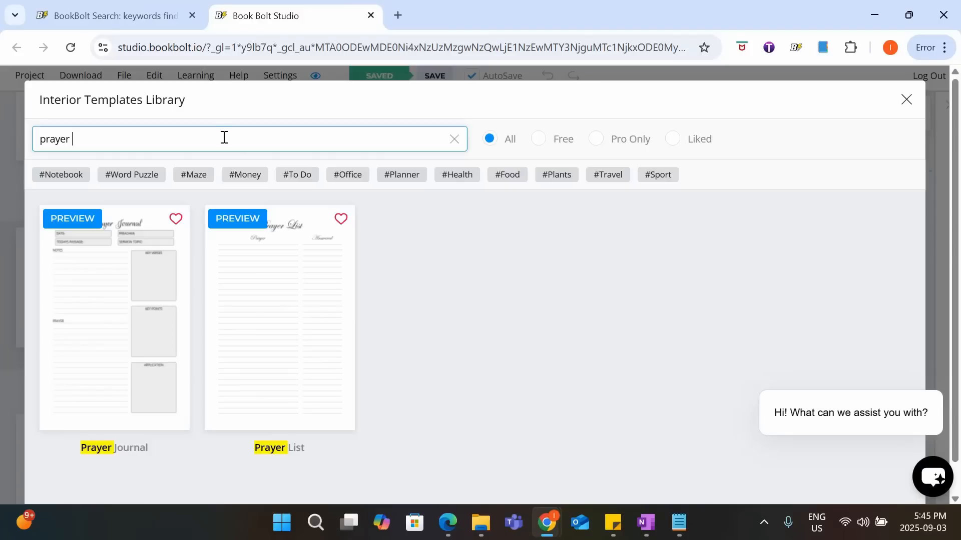
{"action": "key", "text": "BackSpace"}
{"action": "key", "text": "BackSpace"}
{"action": "key", "text": "BackSpace"}
{"action": "key", "text": "BackSpace"}
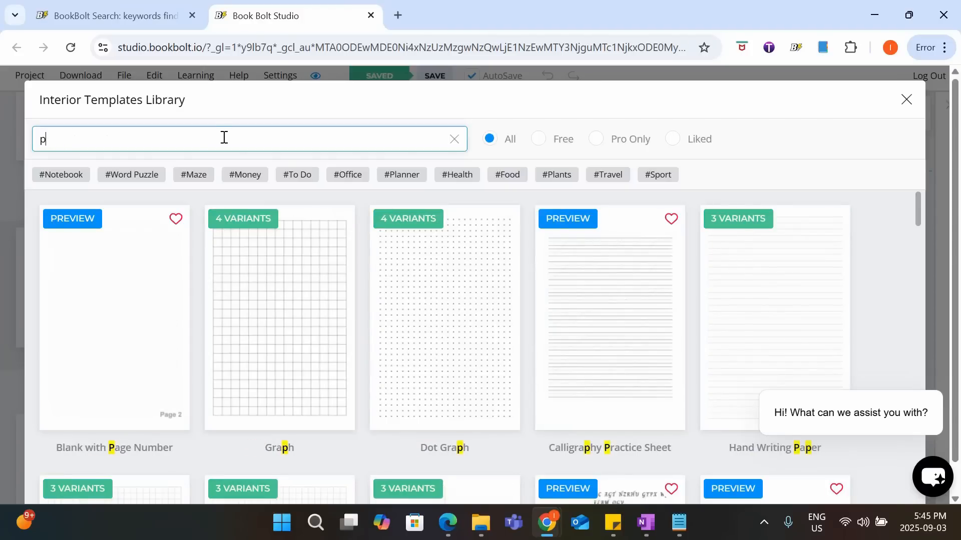
{"action": "key", "text": "BackSpace"}
- Choose the Words Search Standard template from the Interior Templates Library
{"action": "scroll", "coordinate": [520, 223], "scroll_direction": "down", "scroll_amount": 4}
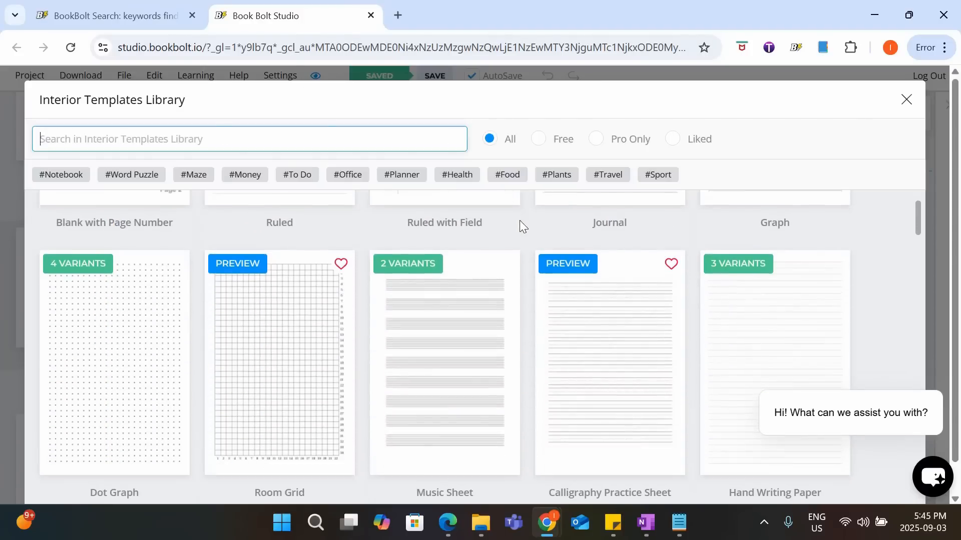
{"action": "scroll", "coordinate": [520, 220], "scroll_direction": "down", "scroll_amount": 5}
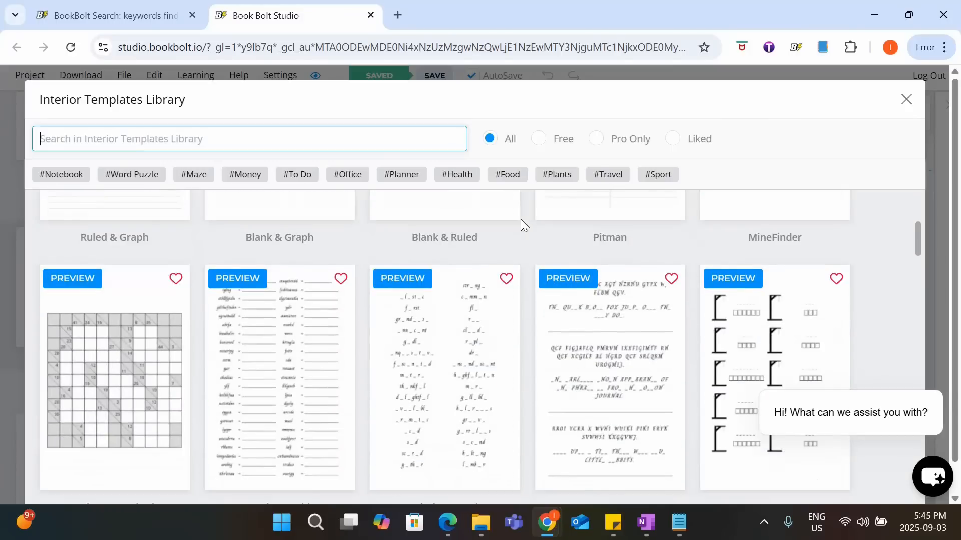
{"action": "scroll", "coordinate": [520, 219], "scroll_direction": "down", "scroll_amount": 8}
{"action": "left_click", "coordinate": [581, 316]}
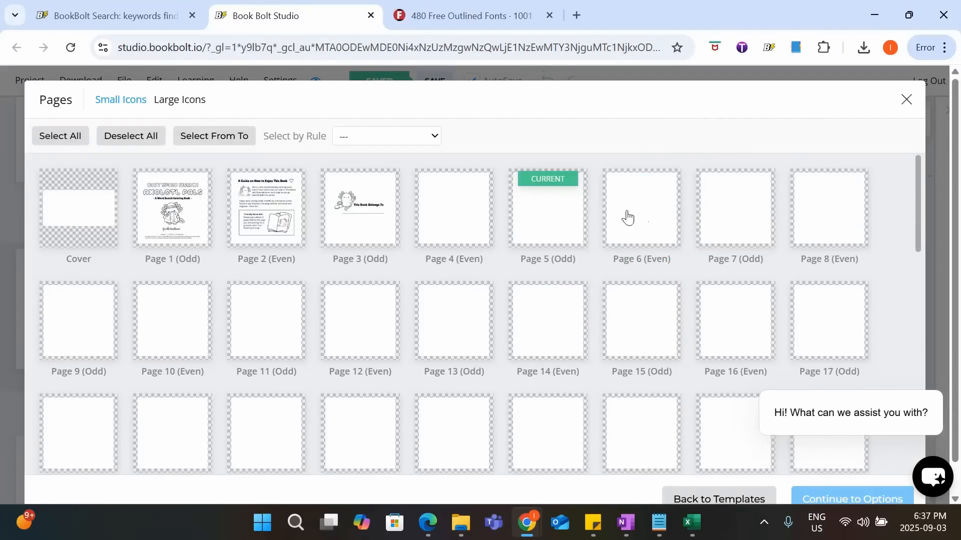
- Select pages 5, 7, 9, 11 and 13 one by one for the word search template
{"action": "left_click", "coordinate": [585, 218]}
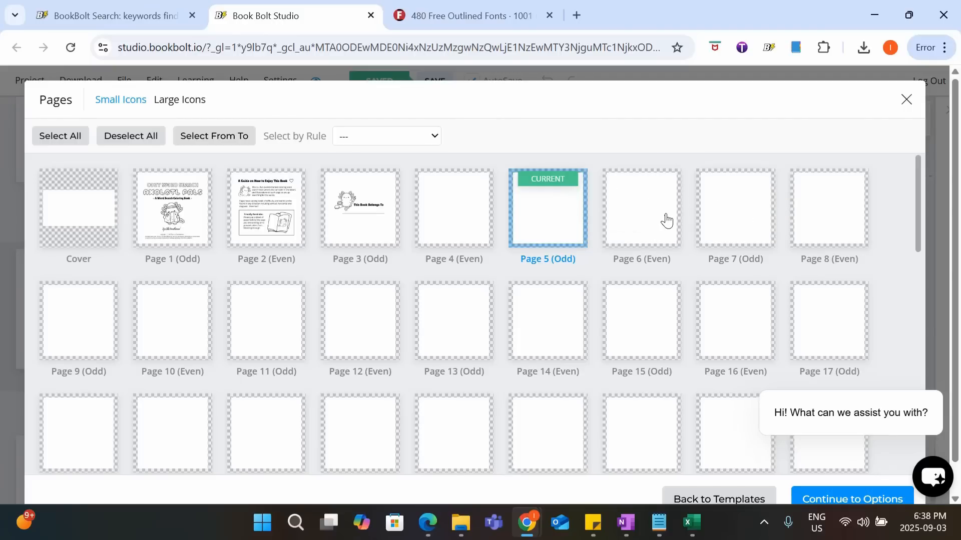
{"action": "left_click", "coordinate": [714, 205]}
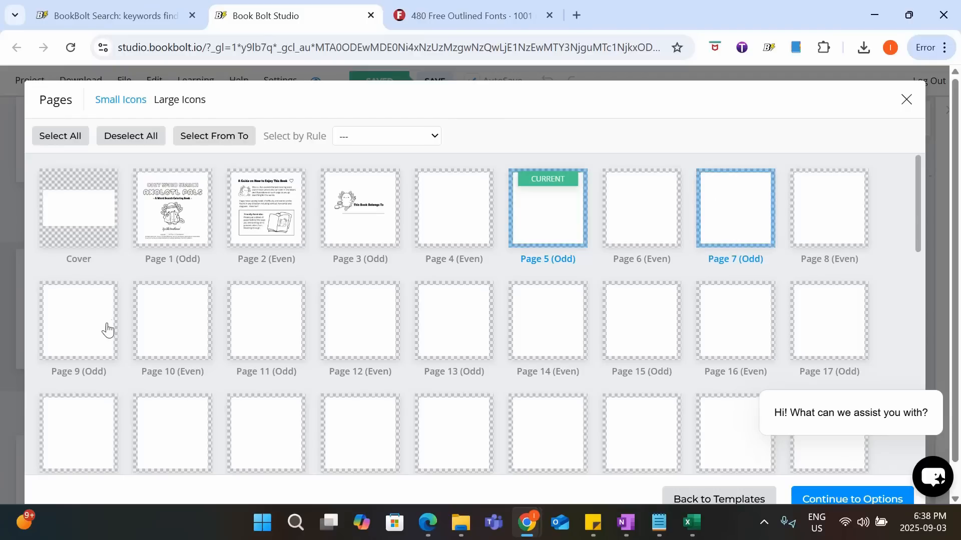
{"action": "left_click", "coordinate": [95, 336]}
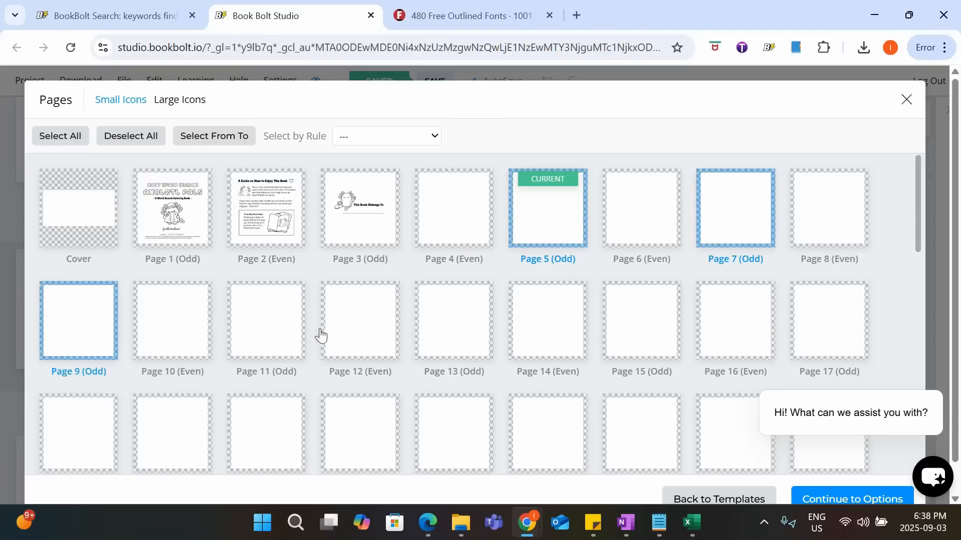
{"action": "left_click", "coordinate": [295, 335]}
{"action": "left_click", "coordinate": [436, 334]}
- Select all odd pages by rule for the word search template, excluding pages 1 and 3
{"action": "left_click", "coordinate": [401, 137]}
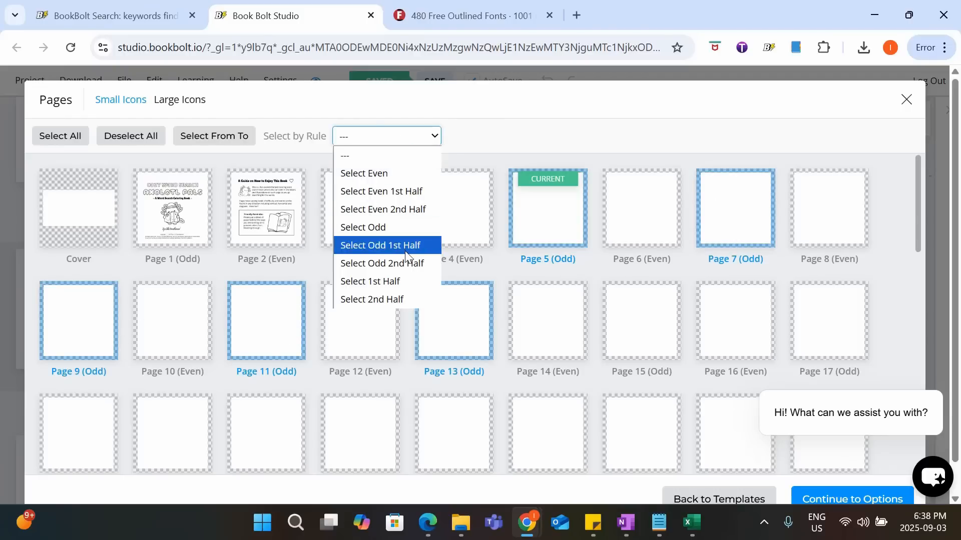
{"action": "left_click", "coordinate": [403, 234]}
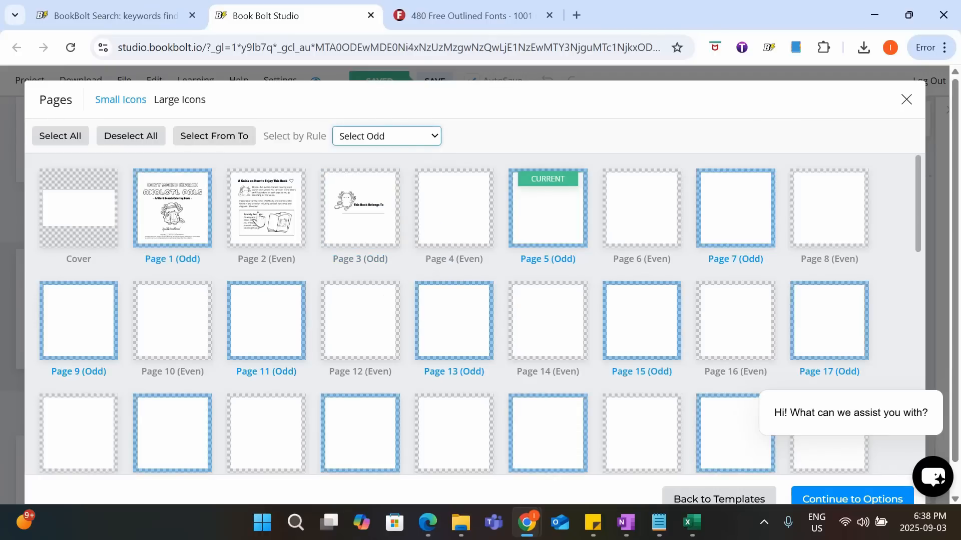
{"action": "scroll", "coordinate": [501, 230], "scroll_direction": "down", "scroll_amount": 14}
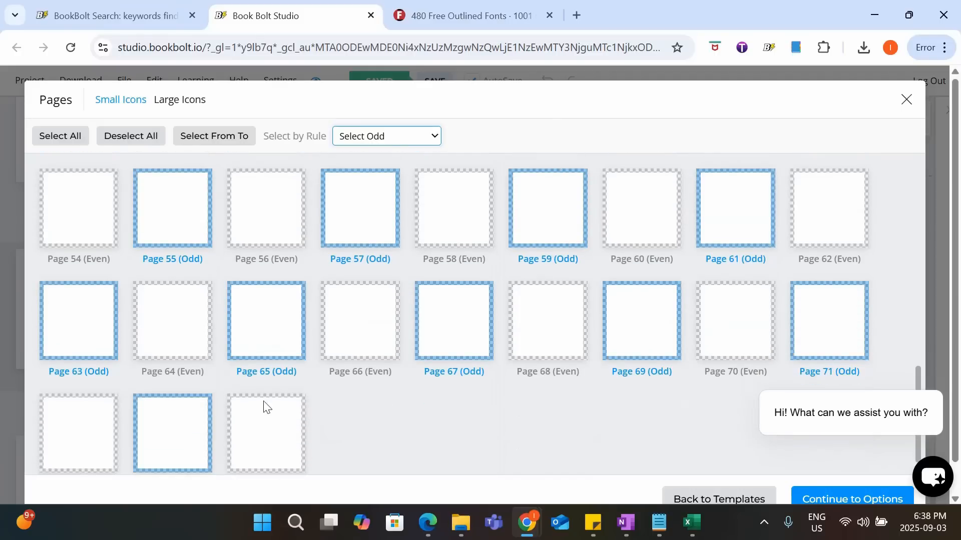
- Deselect the last odd pages, 65 through 73, so that the puzzle pages end at page 63
{"action": "left_click", "coordinate": [190, 432]}
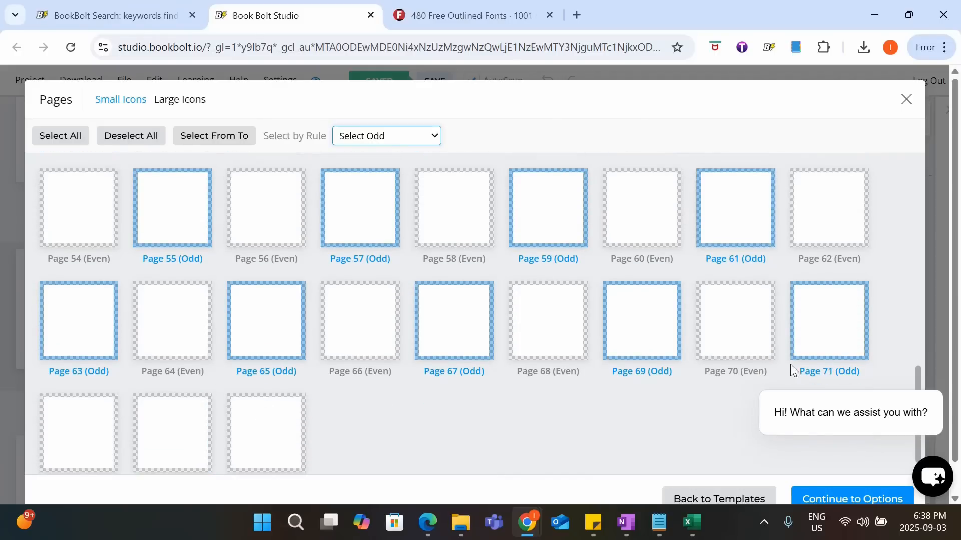
{"action": "left_click", "coordinate": [814, 329]}
{"action": "left_click", "coordinate": [643, 340]}
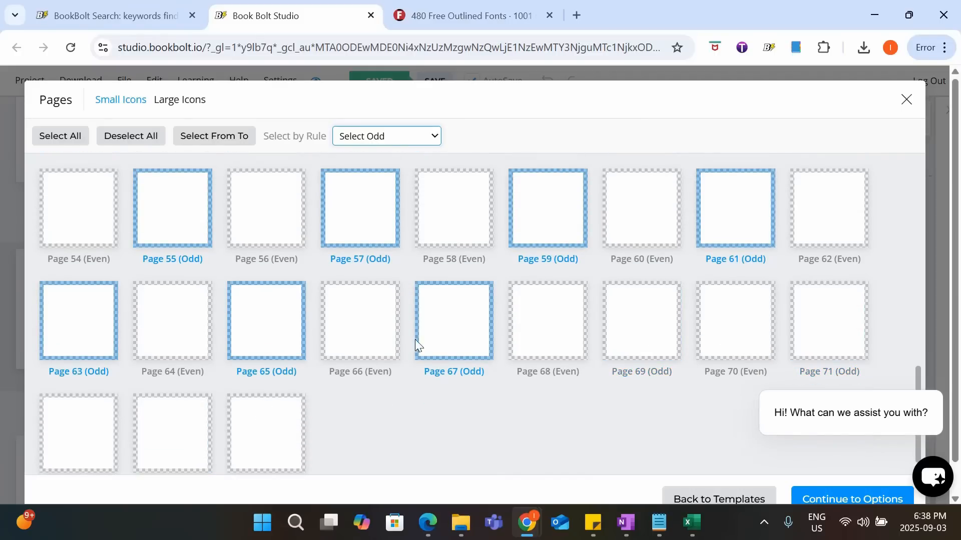
{"action": "left_click", "coordinate": [441, 339]}
{"action": "left_click", "coordinate": [287, 339]}
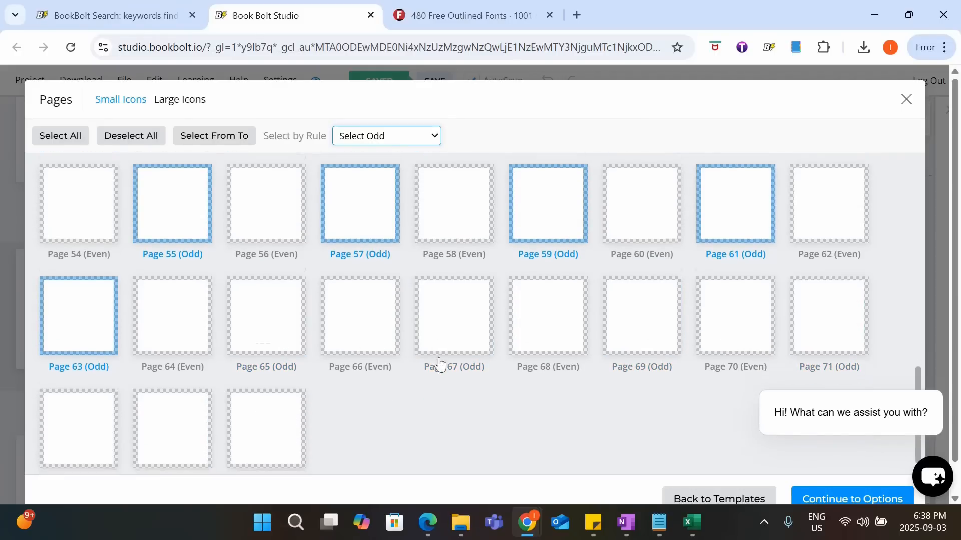
{"action": "scroll", "coordinate": [440, 365], "scroll_direction": "down", "scroll_amount": 1}
{"action": "scroll", "coordinate": [430, 346], "scroll_direction": "up", "scroll_amount": 2}
{"action": "scroll", "coordinate": [422, 330], "scroll_direction": "up", "scroll_amount": 10}
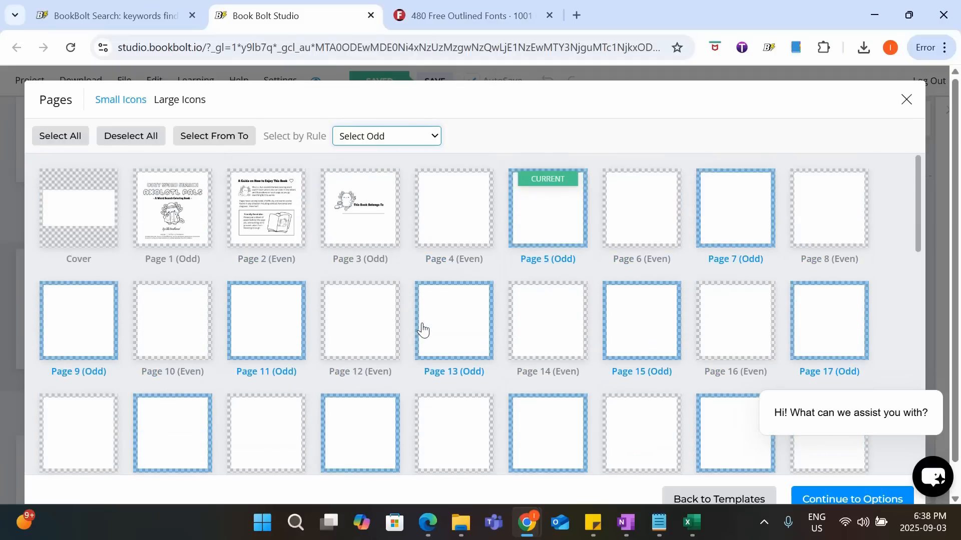
- Continue to the word search template's options and set the words per puzzle to 5
{"action": "left_click", "coordinate": [832, 500]}
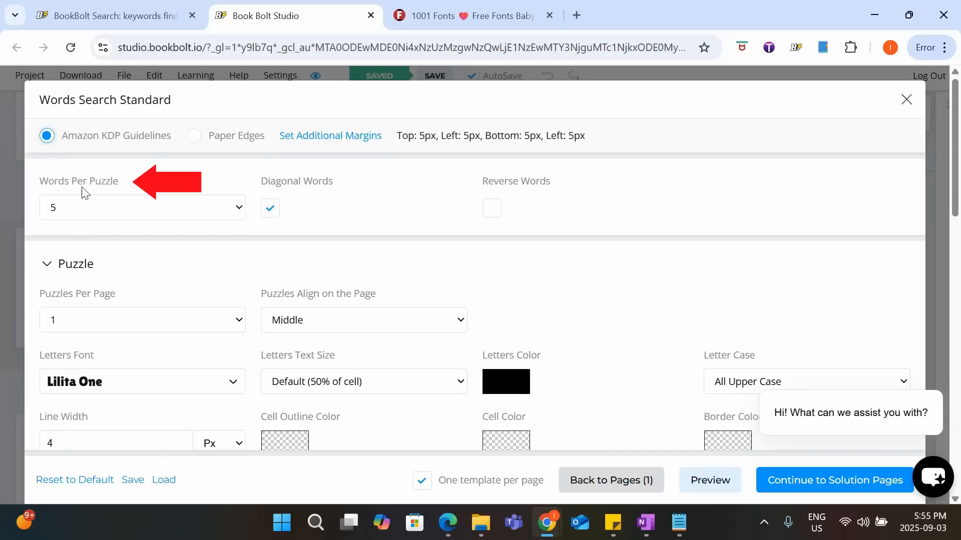
{"action": "left_click", "coordinate": [90, 200]}
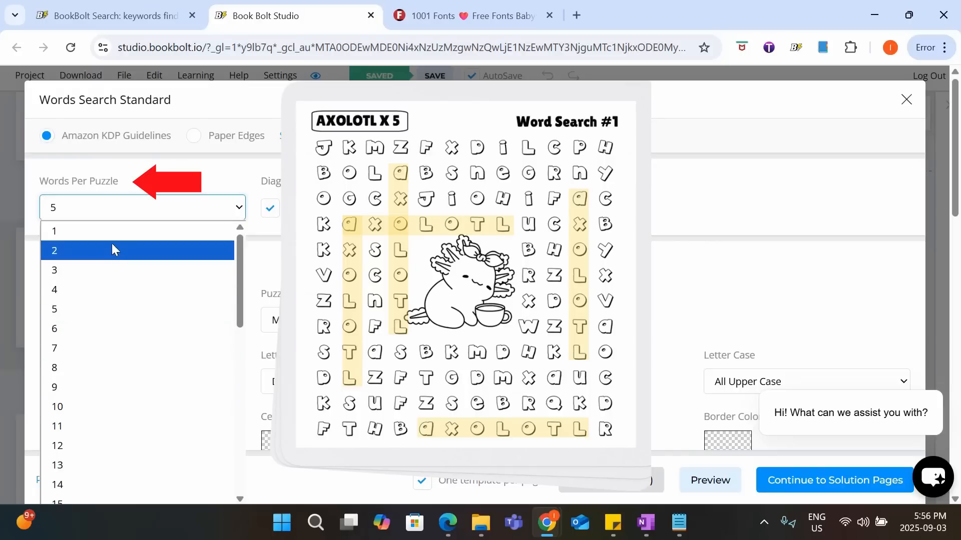
{"action": "left_click", "coordinate": [116, 316]}
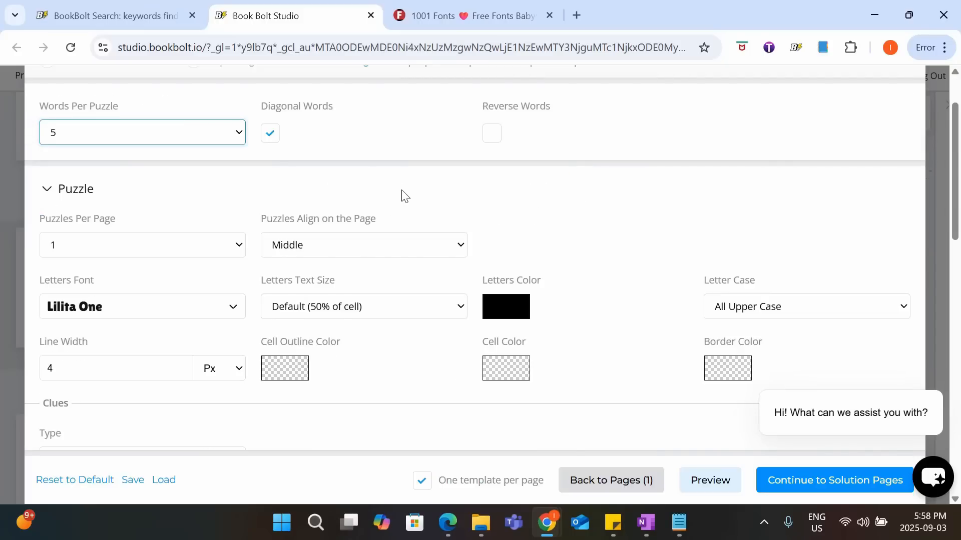
- Set one puzzle per page and keep the puzzles' alignment on the page at Middle
{"action": "scroll", "coordinate": [404, 196], "scroll_direction": "down", "scroll_amount": 1}
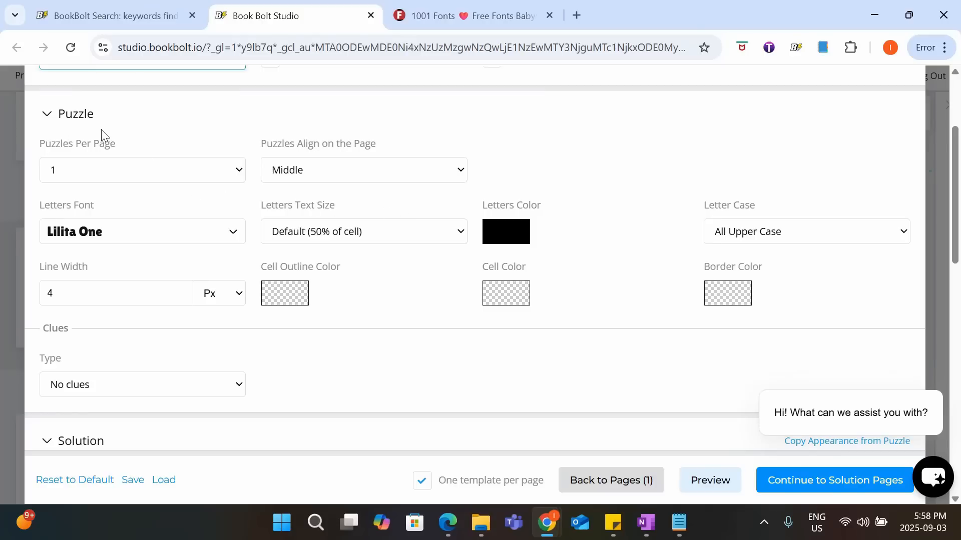
{"action": "left_click", "coordinate": [177, 175]}
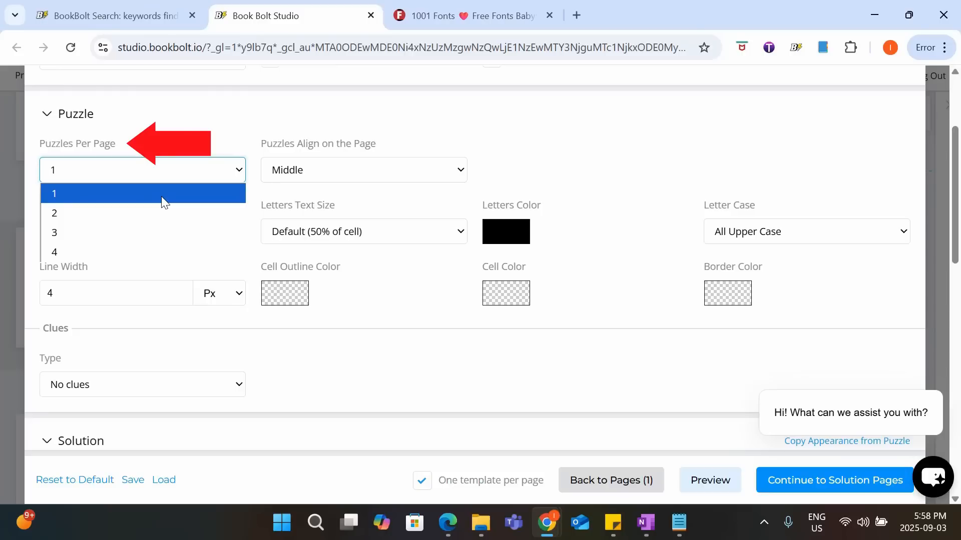
{"action": "left_click", "coordinate": [162, 202]}
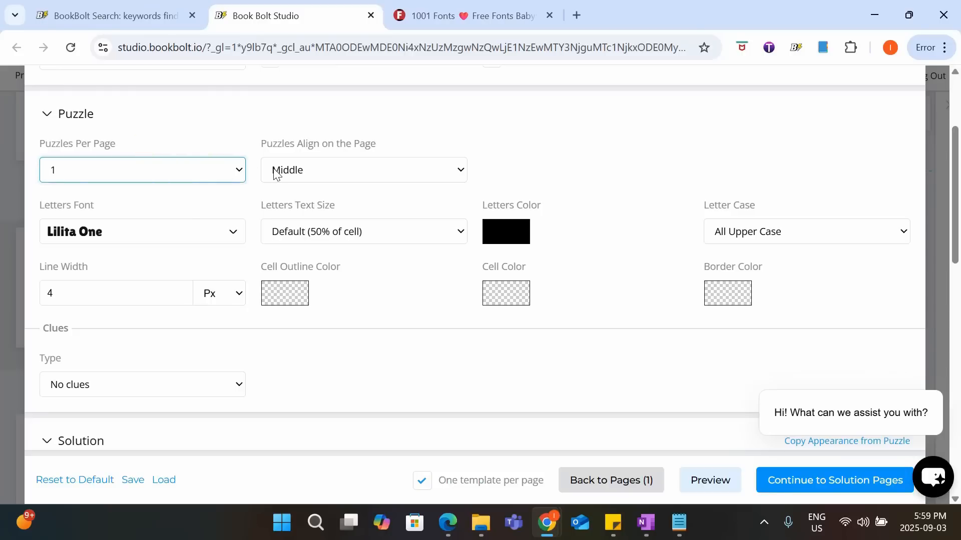
{"action": "left_click", "coordinate": [288, 177]}
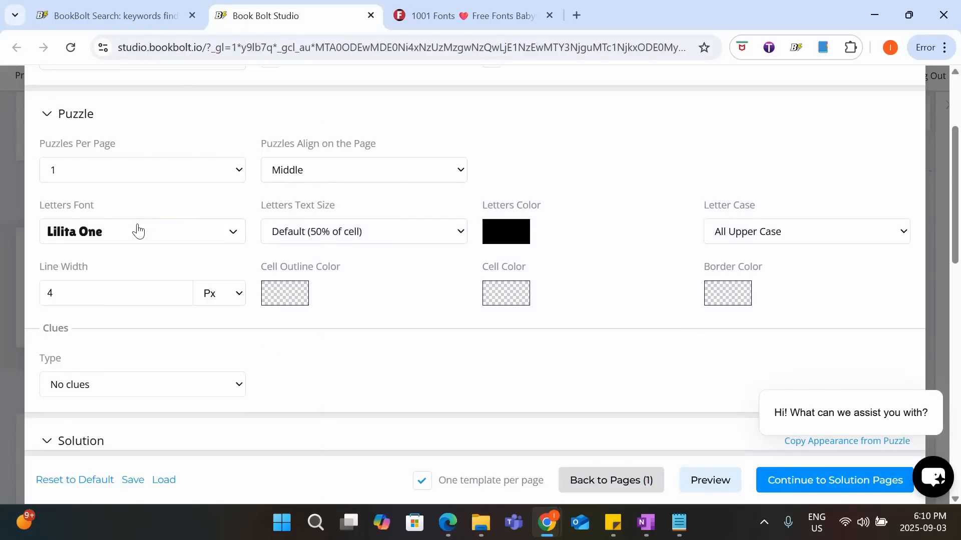
- Look through the free fonts and the uploaded fonts available for the puzzle letters, including the font upload option
{"action": "left_click", "coordinate": [138, 232]}
{"action": "scroll", "coordinate": [139, 305], "scroll_direction": "down", "scroll_amount": 2}
{"action": "scroll", "coordinate": [139, 305], "scroll_direction": "down", "scroll_amount": 7}
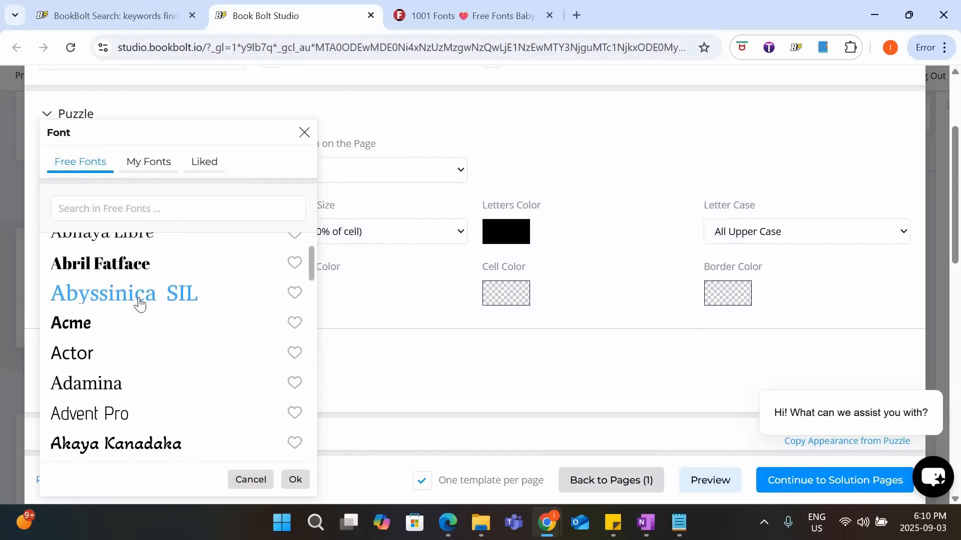
{"action": "left_click", "coordinate": [139, 305]}
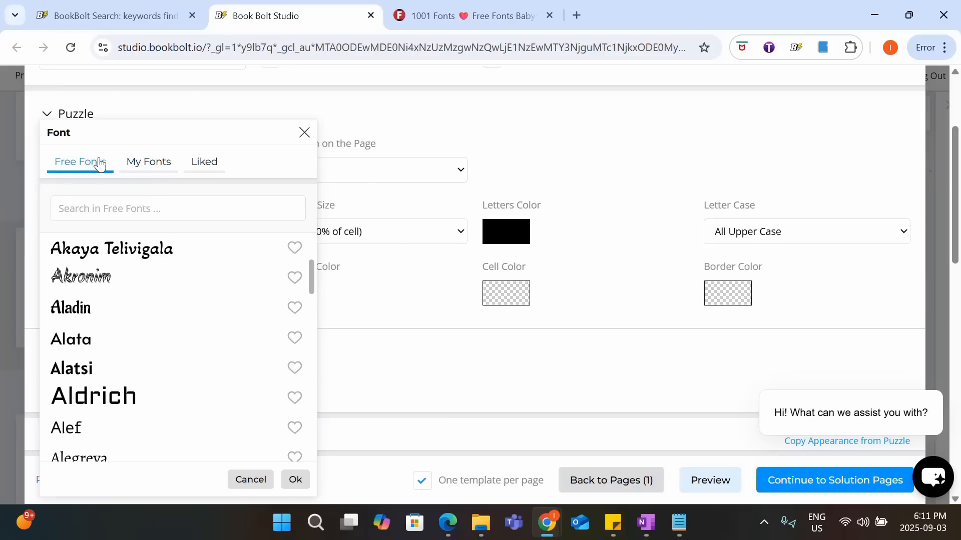
{"action": "left_click", "coordinate": [136, 169]}
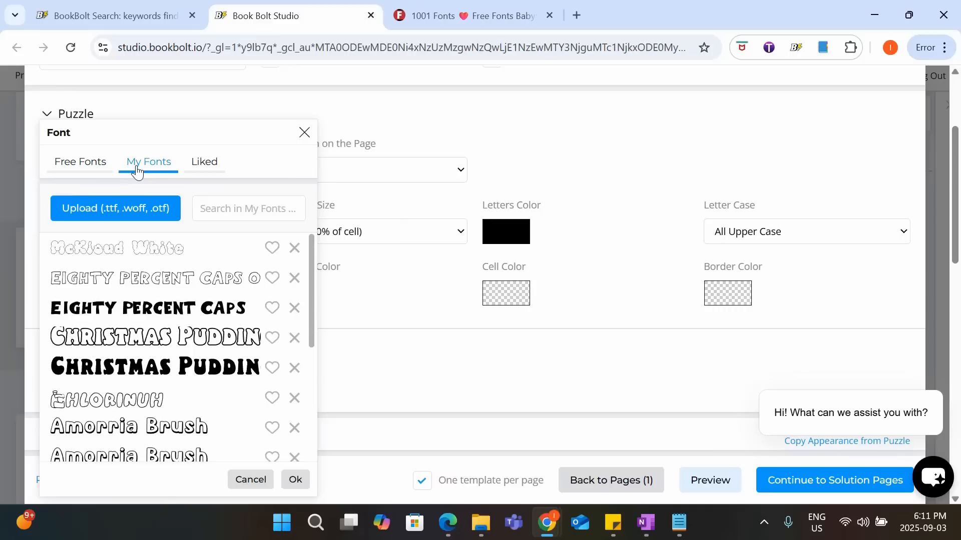
{"action": "left_click", "coordinate": [111, 212]}
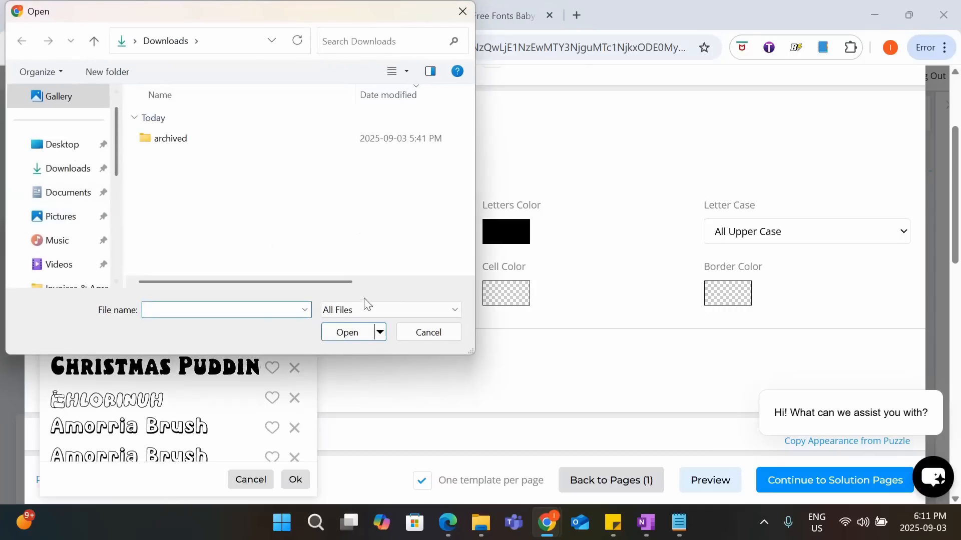
{"action": "left_click", "coordinate": [421, 332]}
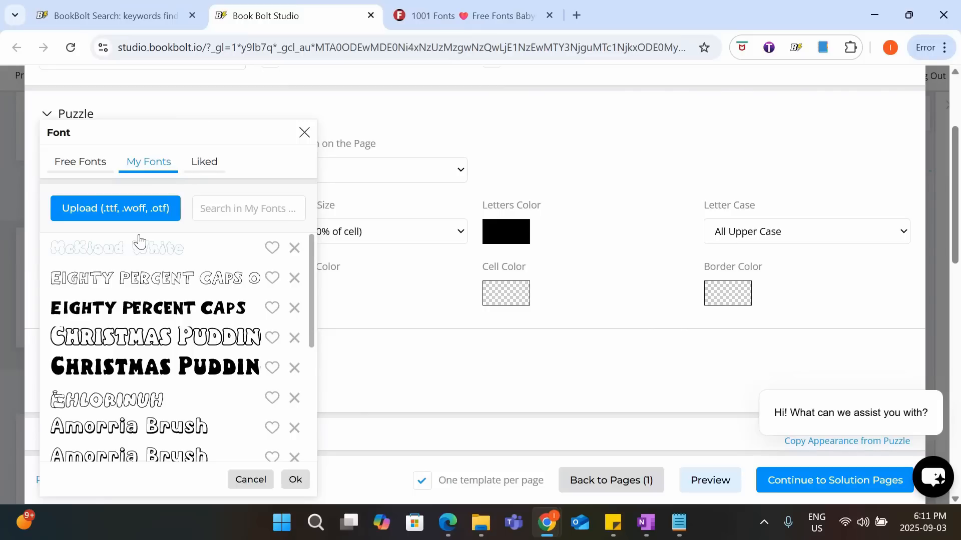
- Switch to the 1001 Fonts website and filter its fonts by the outlined tag
{"action": "left_click", "coordinate": [472, 14]}
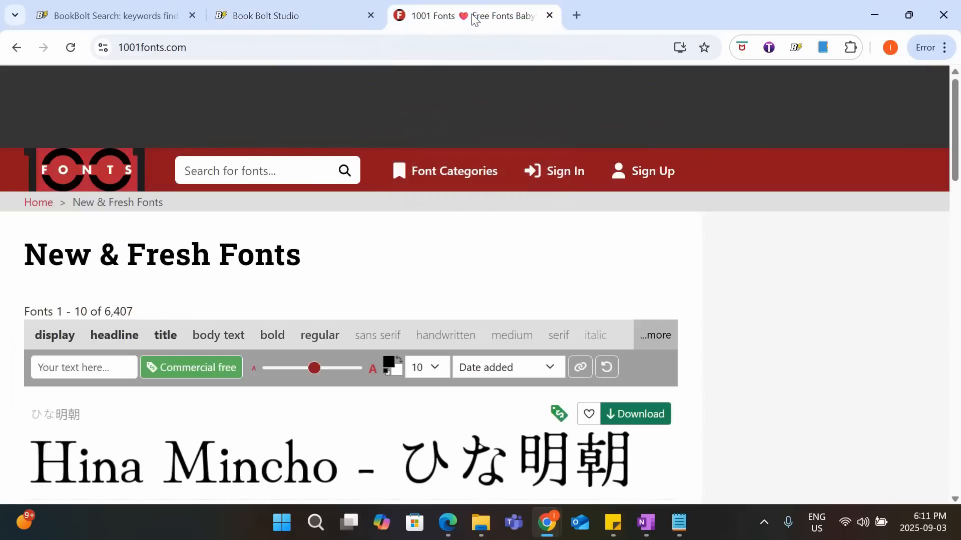
{"action": "scroll", "coordinate": [510, 165], "scroll_direction": "down", "scroll_amount": 3}
{"action": "scroll", "coordinate": [518, 214], "scroll_direction": "up", "scroll_amount": 2}
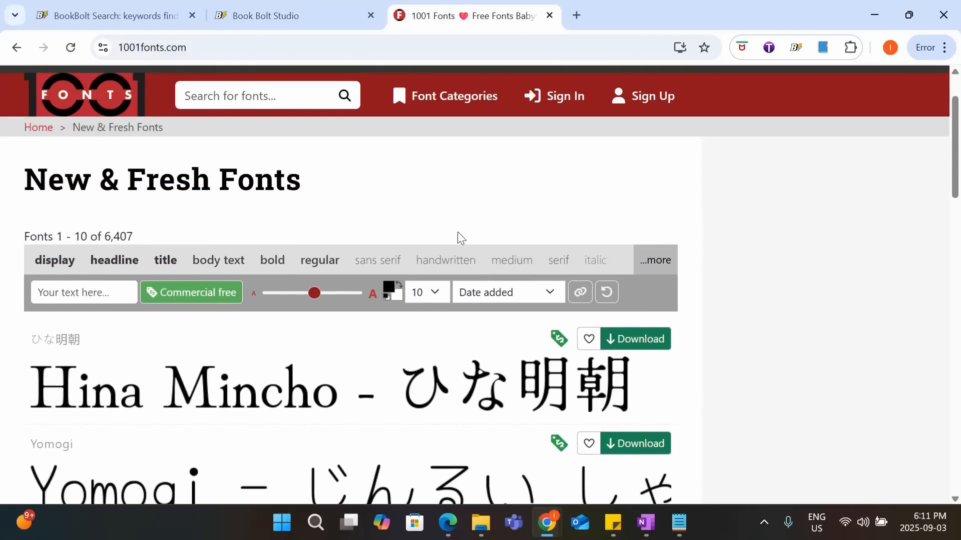
{"action": "left_click", "coordinate": [655, 261]}
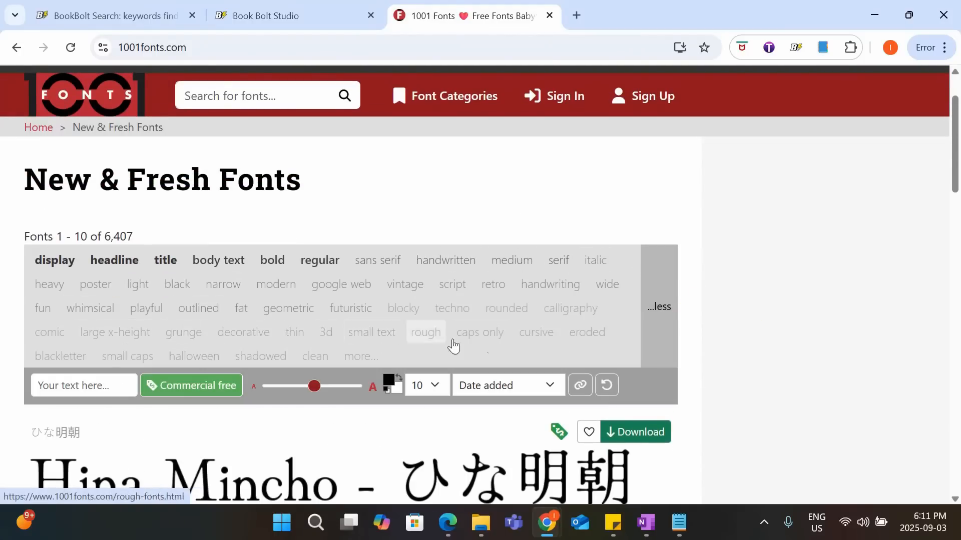
{"action": "left_click", "coordinate": [207, 311]}
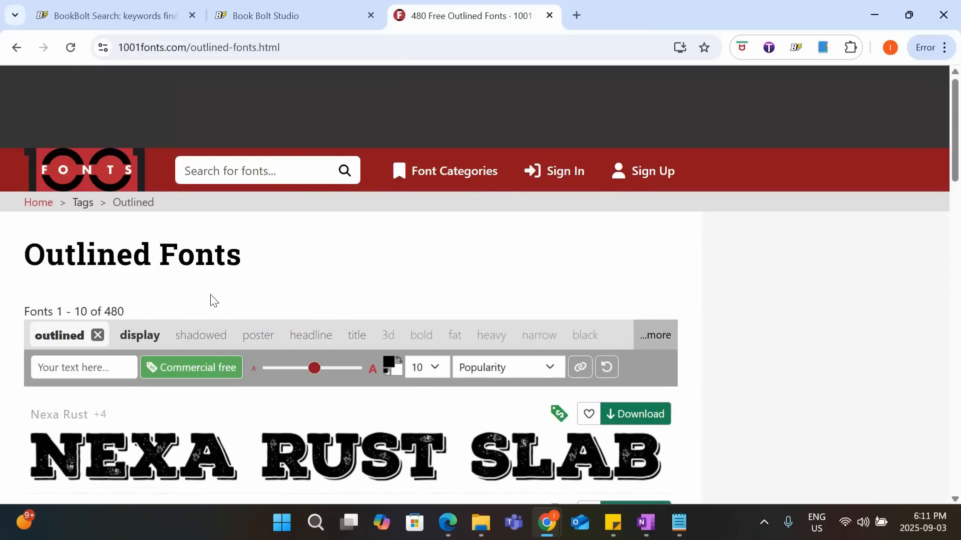
- Examine the font samples on the first three pages of the outlined fonts list
{"action": "scroll", "coordinate": [434, 289], "scroll_direction": "down", "scroll_amount": 4}
{"action": "scroll", "coordinate": [434, 288], "scroll_direction": "down", "scroll_amount": 14}
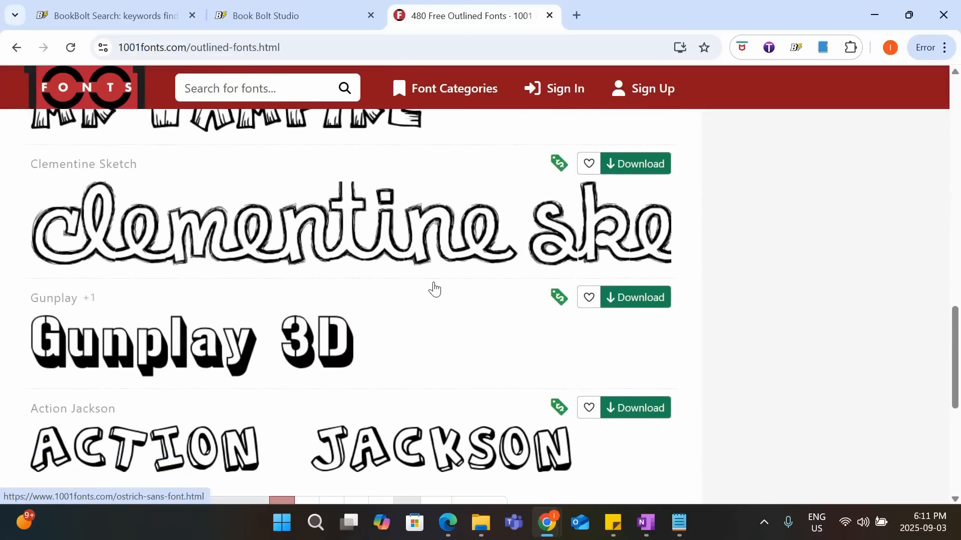
{"action": "scroll", "coordinate": [434, 288], "scroll_direction": "down", "scroll_amount": 3}
{"action": "left_click", "coordinate": [308, 286]}
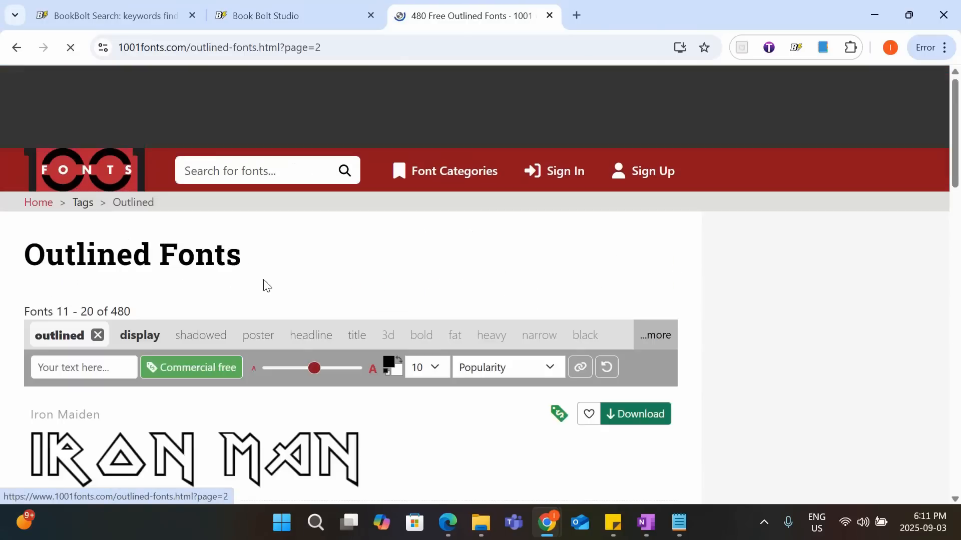
{"action": "scroll", "coordinate": [424, 368], "scroll_direction": "down", "scroll_amount": 15}
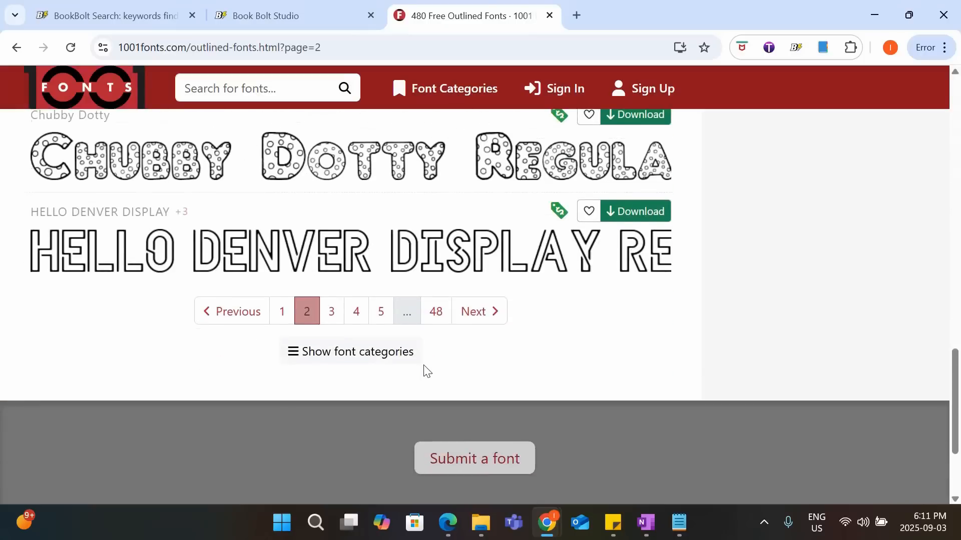
{"action": "scroll", "coordinate": [424, 371], "scroll_direction": "down", "scroll_amount": 3}
{"action": "left_click", "coordinate": [331, 163]}
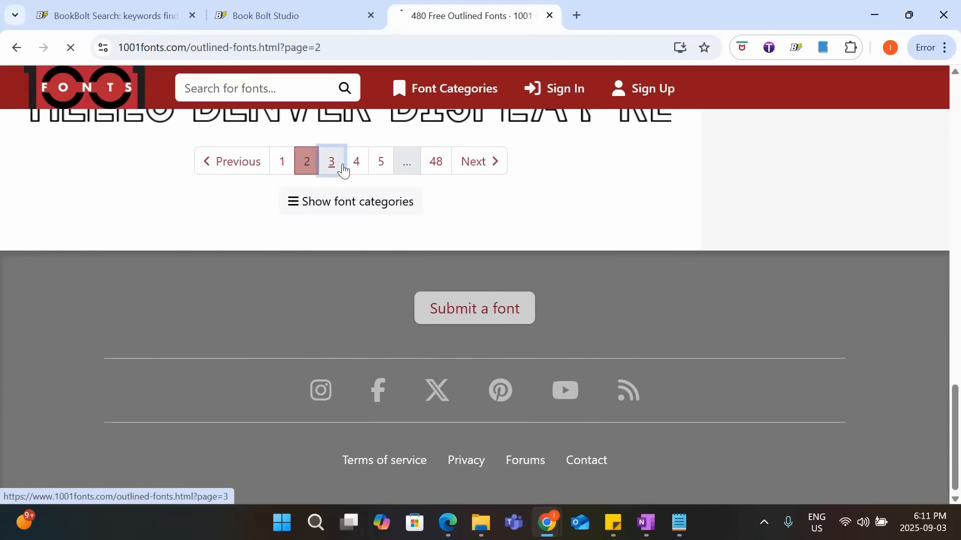
{"action": "scroll", "coordinate": [488, 260], "scroll_direction": "down", "scroll_amount": 15}
{"action": "scroll", "coordinate": [485, 291], "scroll_direction": "up", "scroll_amount": 1}
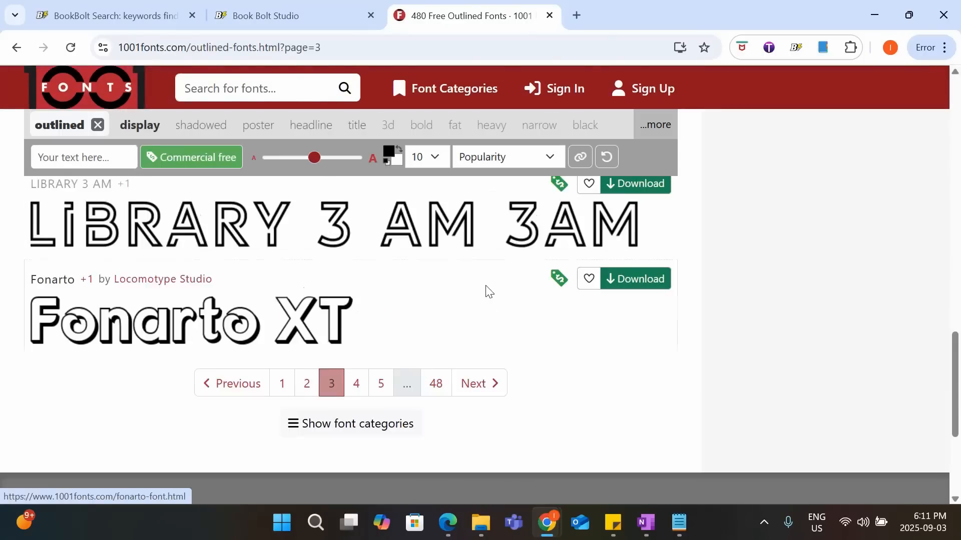
- Go to page 4 of the outlined fonts, check the Tolo font's commercial-use licence and download the font
{"action": "left_click", "coordinate": [355, 386]}
{"action": "scroll", "coordinate": [490, 325], "scroll_direction": "down", "scroll_amount": 4}
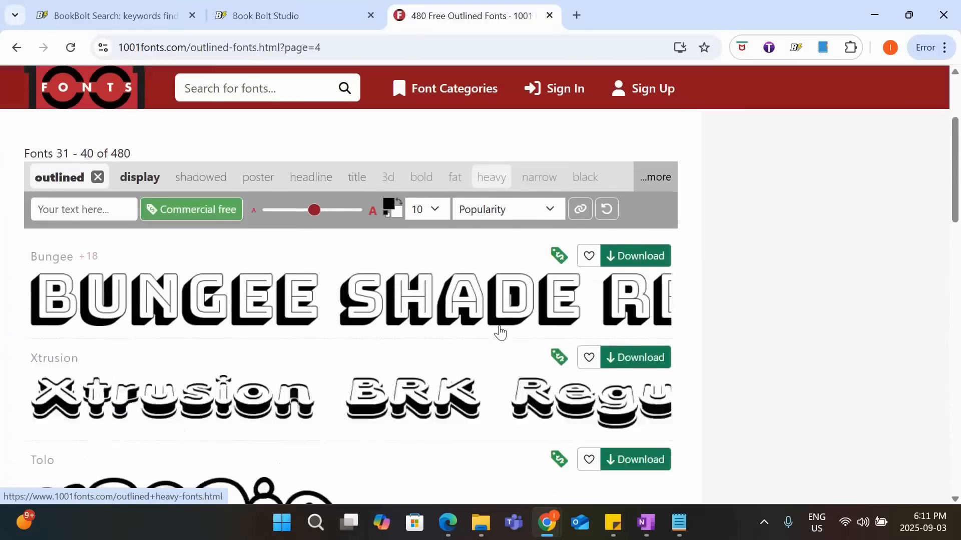
{"action": "scroll", "coordinate": [500, 332], "scroll_direction": "down", "scroll_amount": 3}
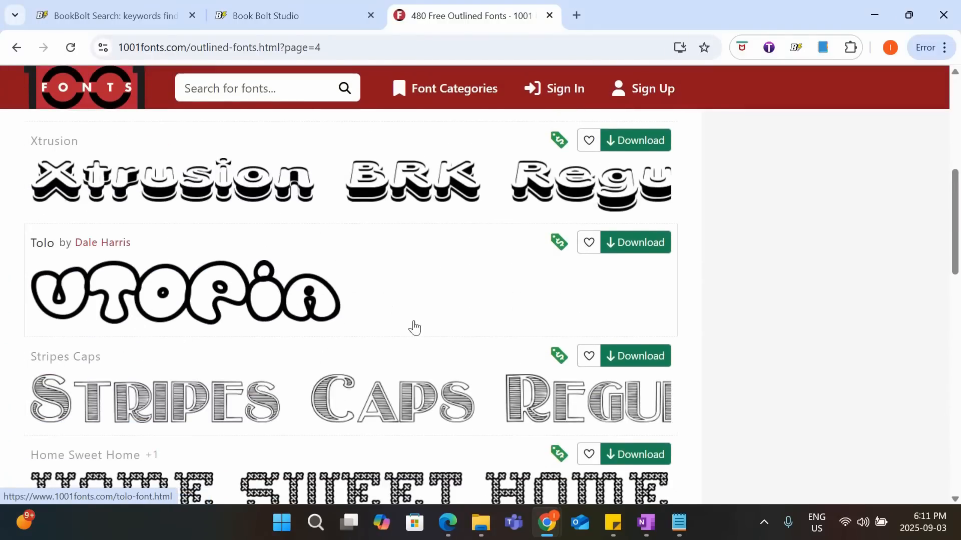
{"action": "mouse_move", "coordinate": [559, 248]}
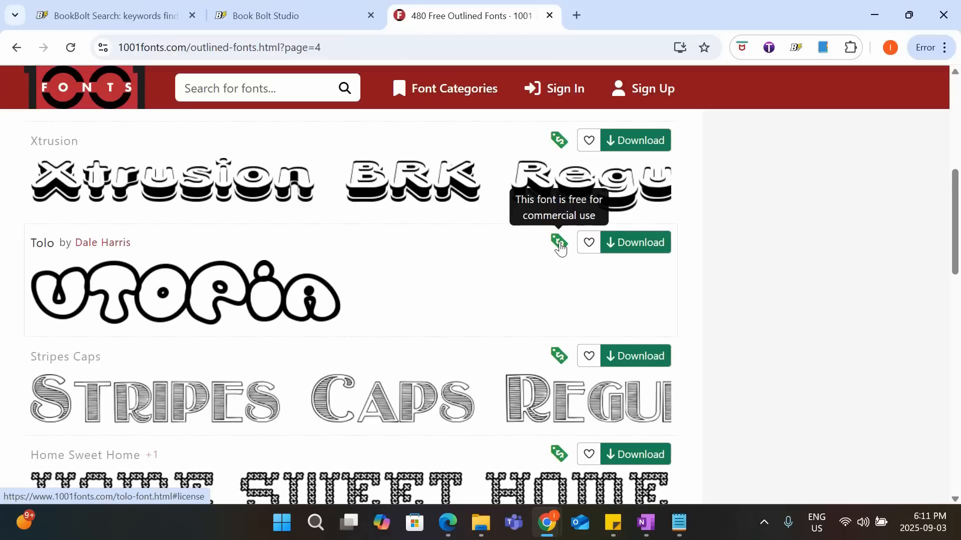
{"action": "left_click", "coordinate": [636, 244]}
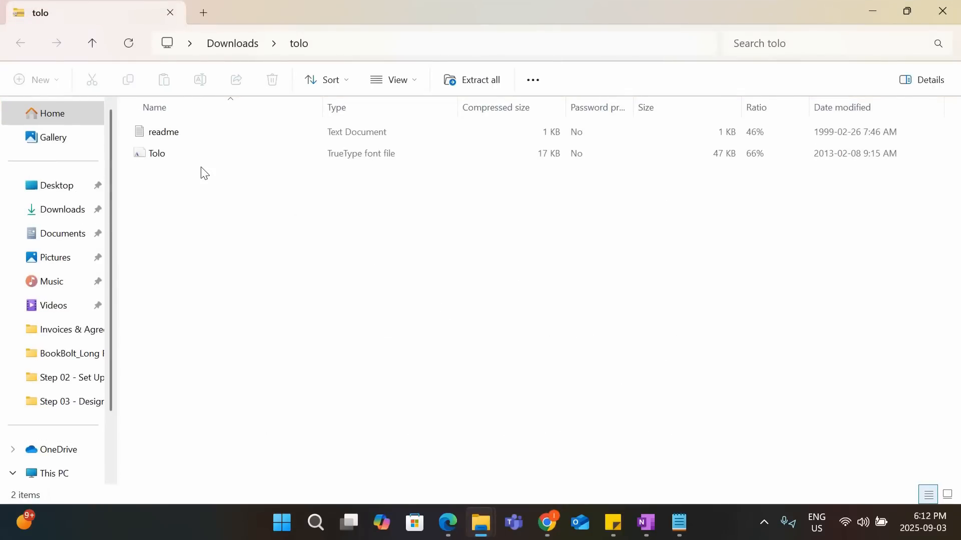
- Copy the Tolo TrueType font file out of the downloaded zip archive into the Downloads folder
{"action": "left_click", "coordinate": [158, 159]}
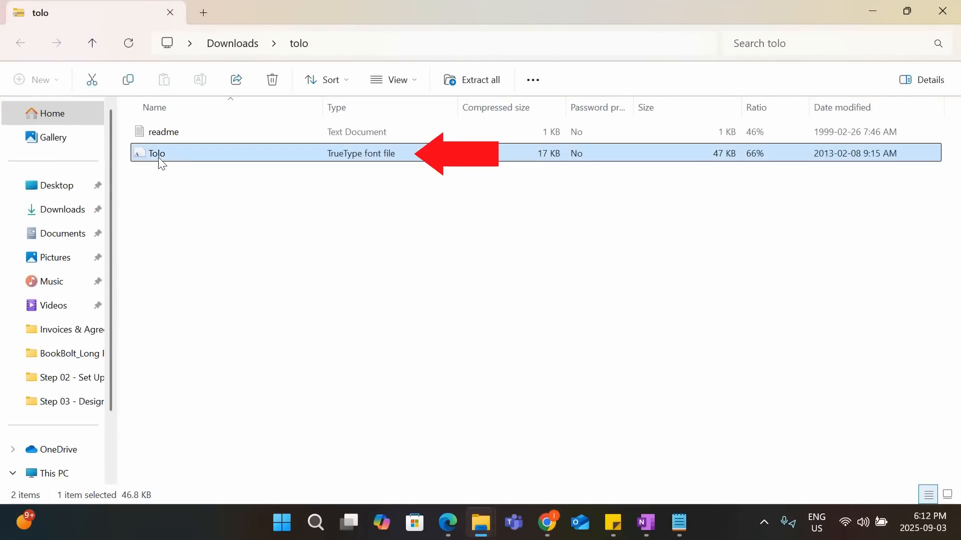
{"action": "right_click", "coordinate": [386, 153]}
{"action": "left_click", "coordinate": [435, 208]}
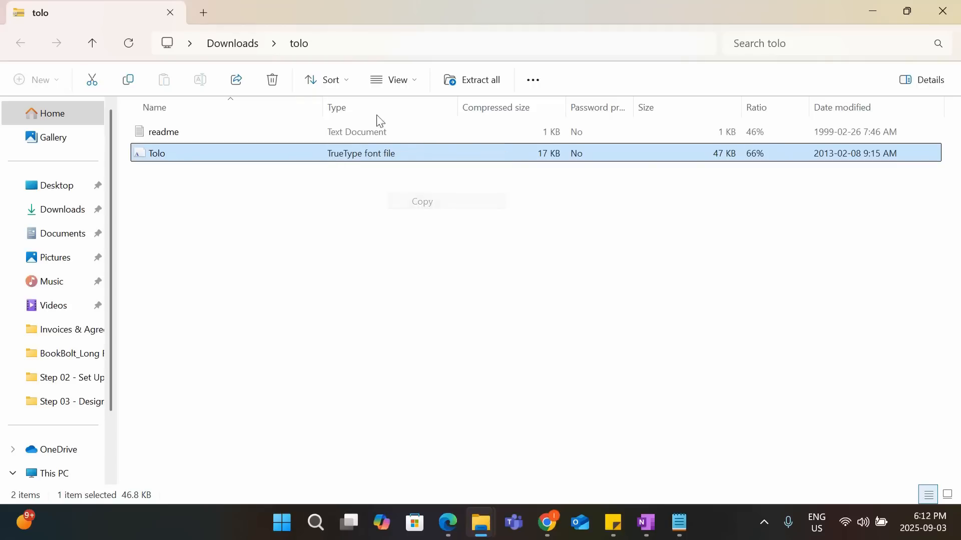
{"action": "left_click", "coordinate": [249, 50]}
{"action": "right_click", "coordinate": [421, 317]}
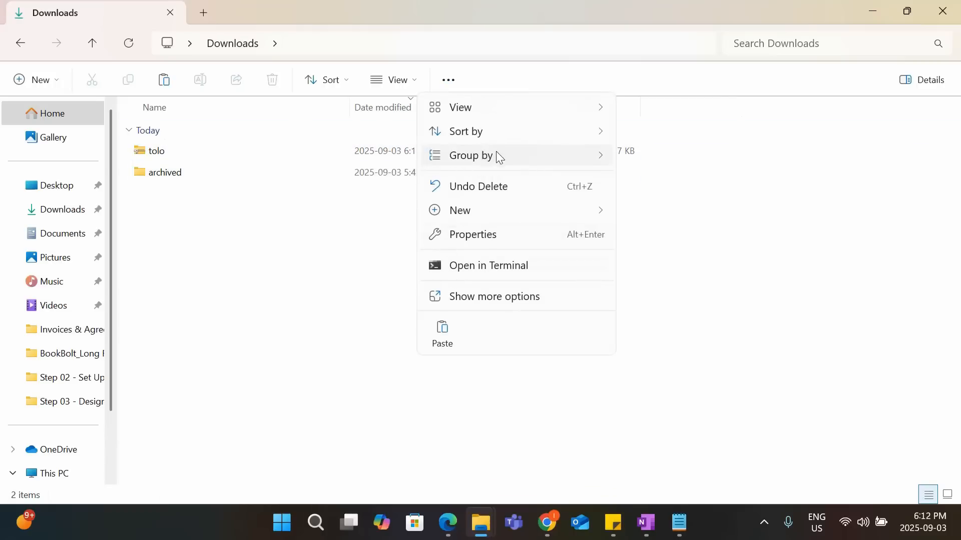
{"action": "left_click", "coordinate": [460, 333]}
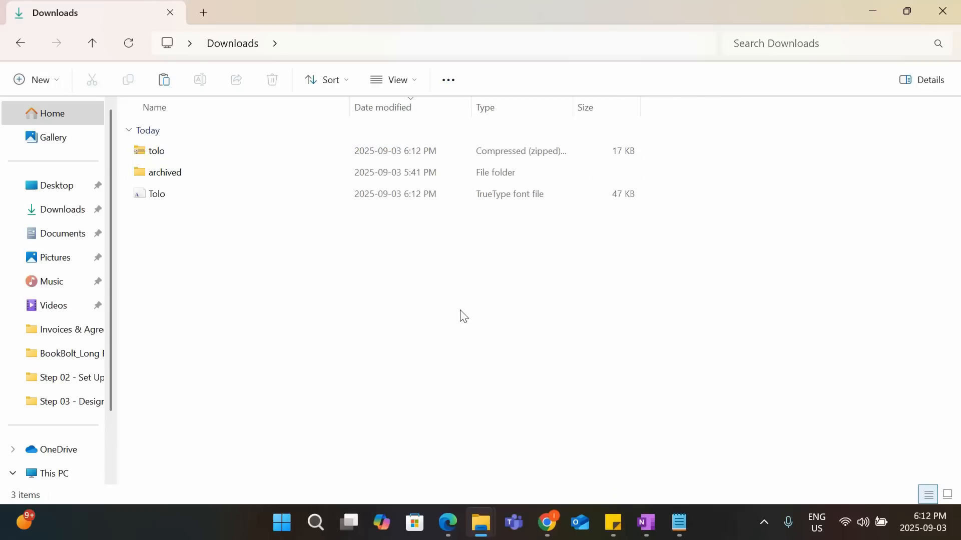
- Switch back to Book Bolt Studio, upload the Tolo font file for the puzzle letters and look through the uploaded fonts
{"action": "mouse_move", "coordinate": [544, 531]}
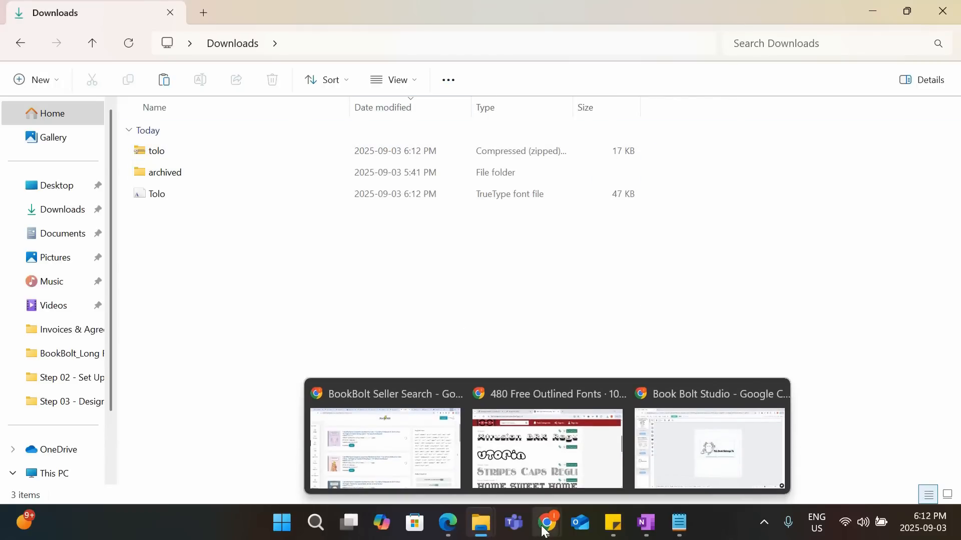
{"action": "left_click", "coordinate": [548, 440]}
{"action": "left_click", "coordinate": [279, 23]}
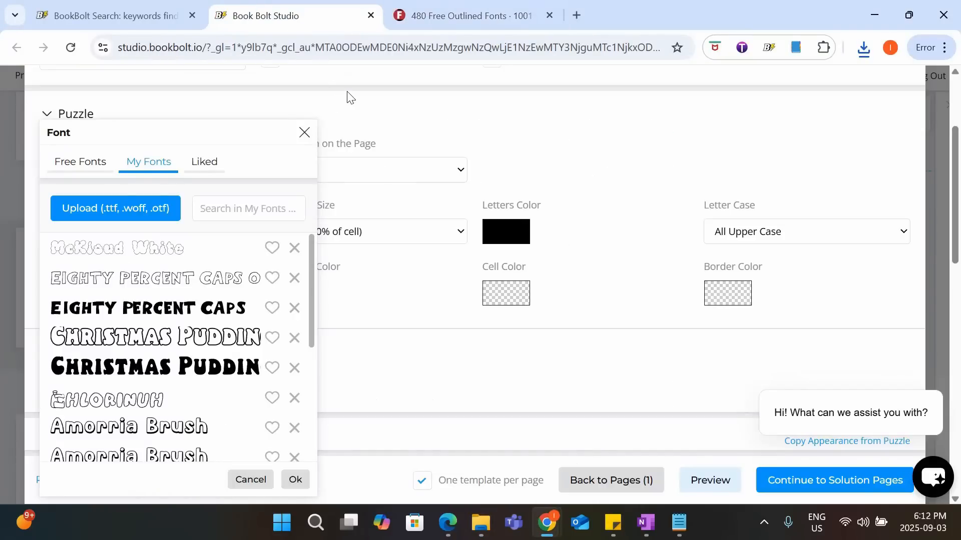
{"action": "left_click", "coordinate": [127, 218]}
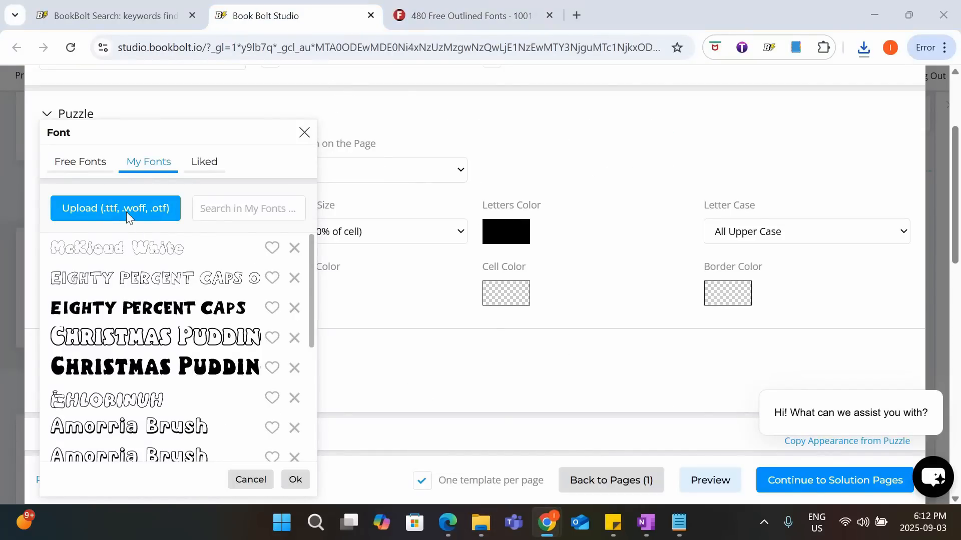
{"action": "left_click", "coordinate": [187, 138]}
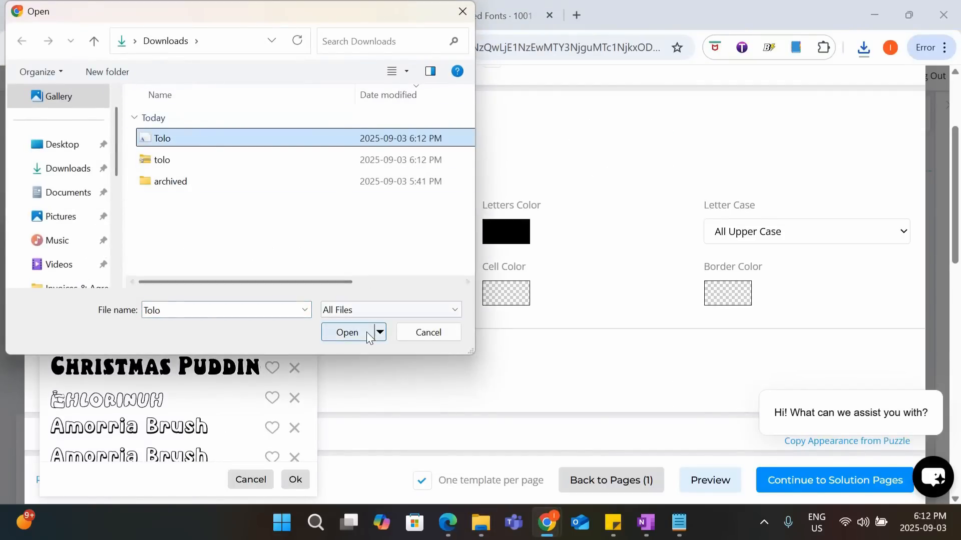
{"action": "left_click", "coordinate": [350, 332]}
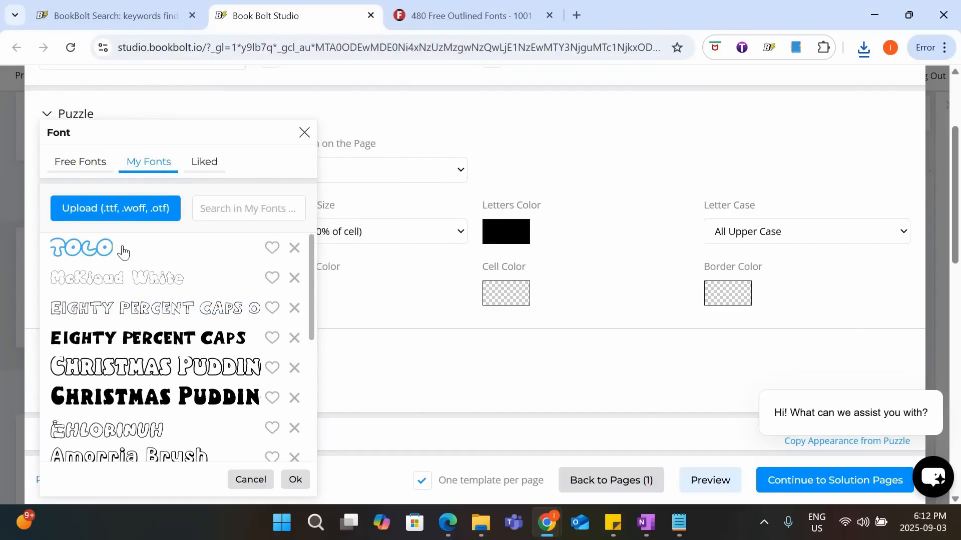
{"action": "scroll", "coordinate": [123, 253], "scroll_direction": "down", "scroll_amount": 5}
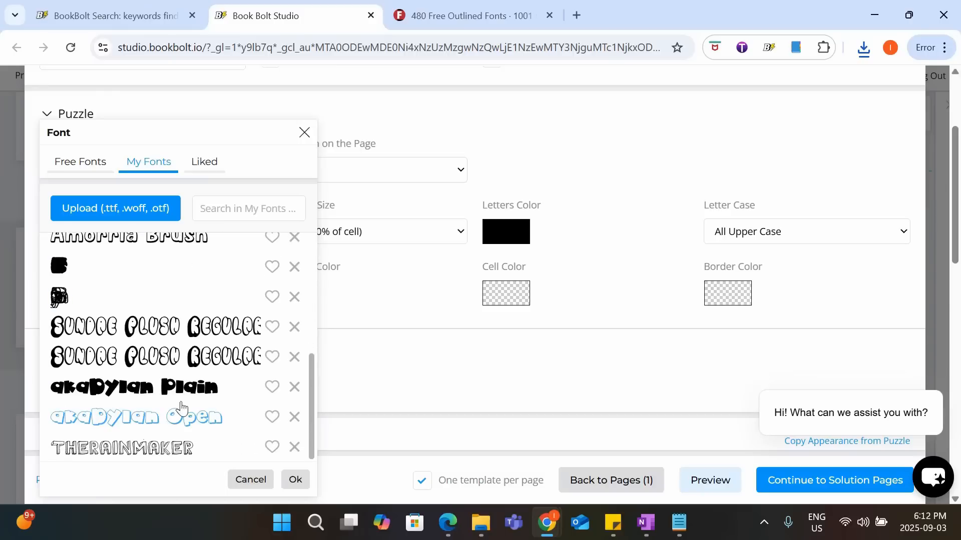
- Set the puzzle letters to the akaDylan Open font, Default (50% of cell) text size and All Upper Case
{"action": "left_click", "coordinate": [100, 419]}
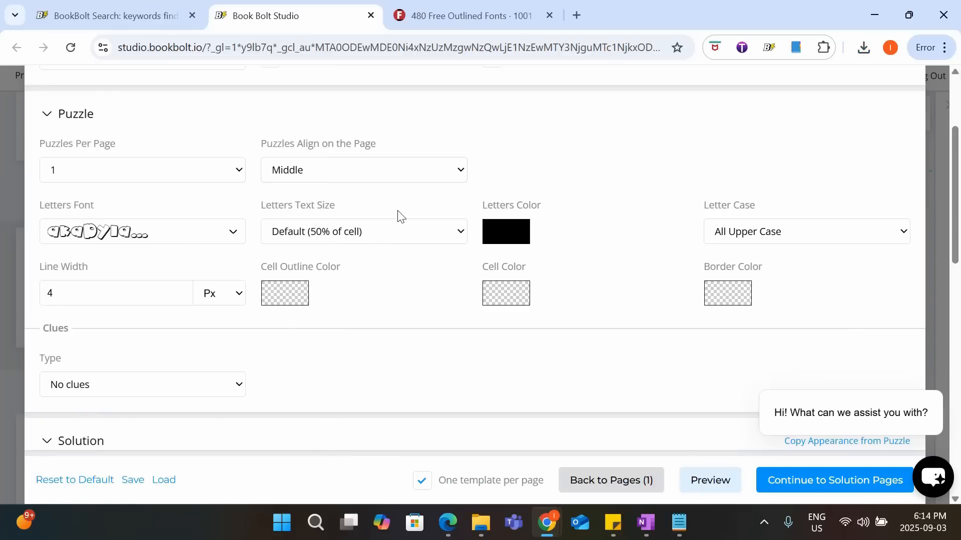
{"action": "left_click", "coordinate": [404, 233]}
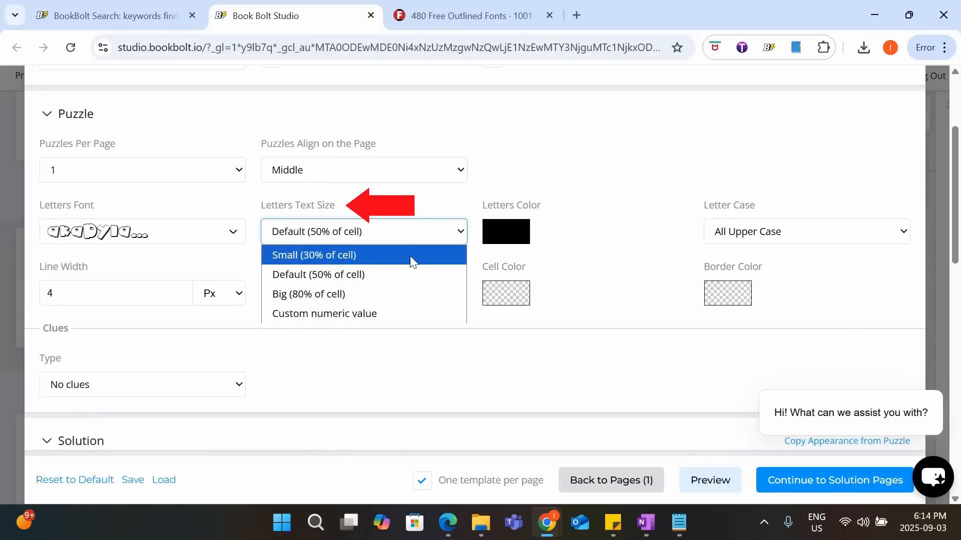
{"action": "left_click", "coordinate": [316, 273]}
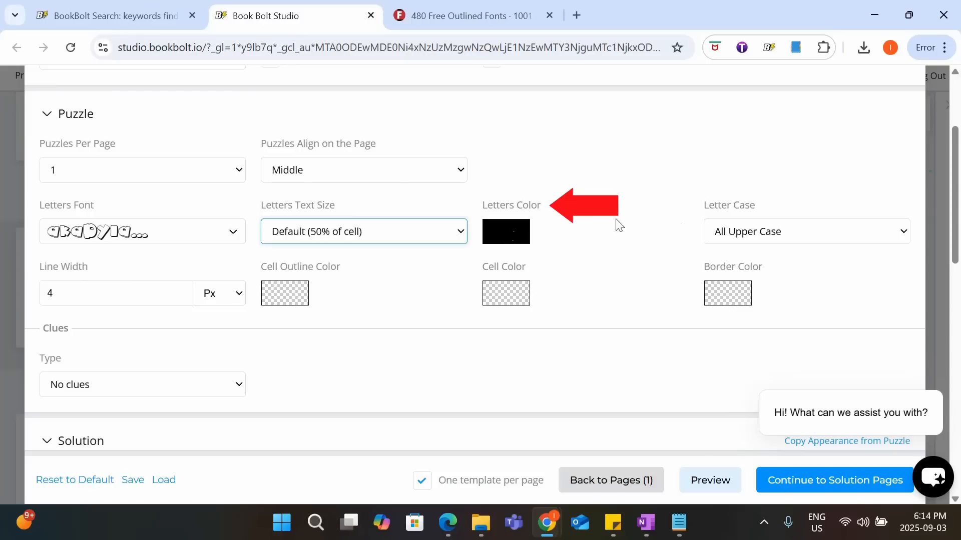
{"action": "left_click", "coordinate": [805, 231]}
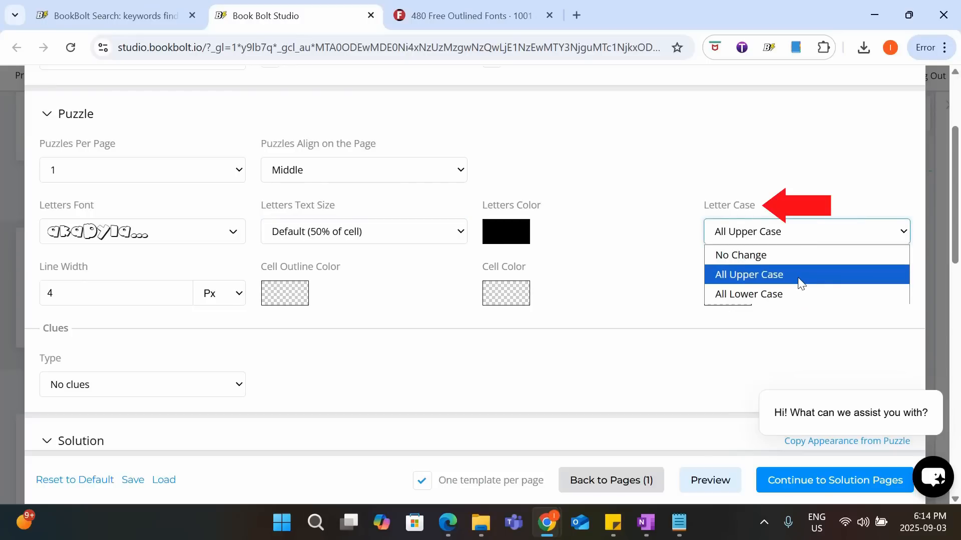
{"action": "left_click", "coordinate": [756, 283]}
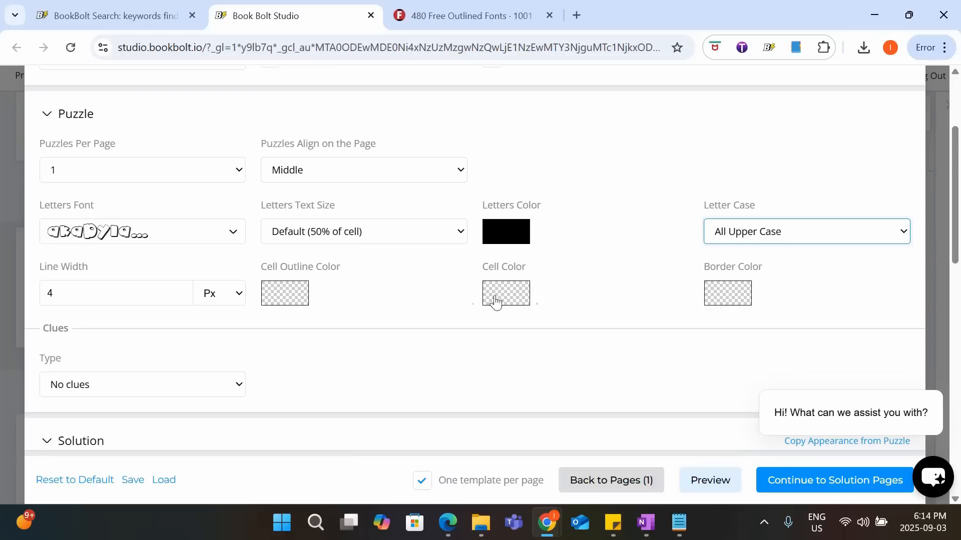
- Check the puzzle's cell outline colour options and set the puzzle clues type to No clues
{"action": "left_click", "coordinate": [289, 299]}
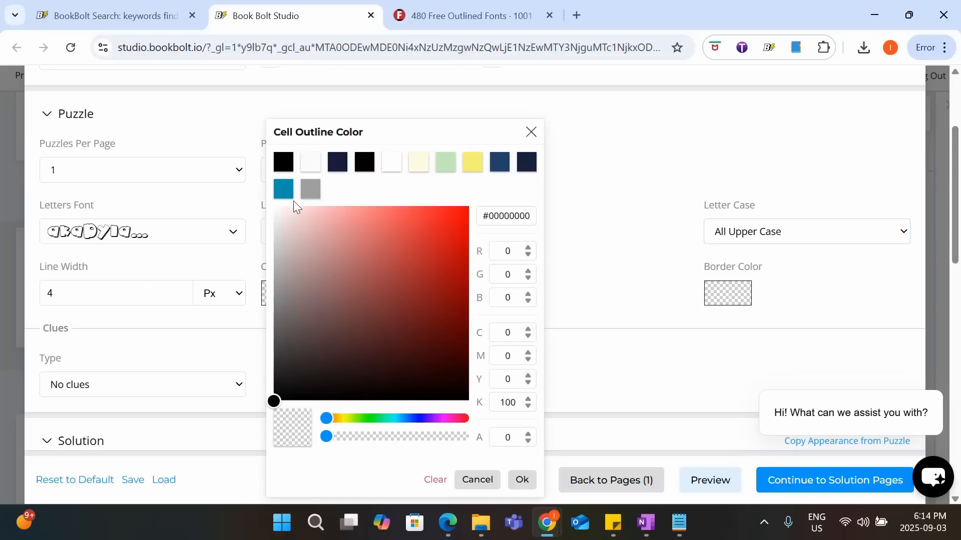
{"action": "left_click", "coordinate": [621, 303]}
{"action": "scroll", "coordinate": [68, 265], "scroll_direction": "down", "scroll_amount": 1}
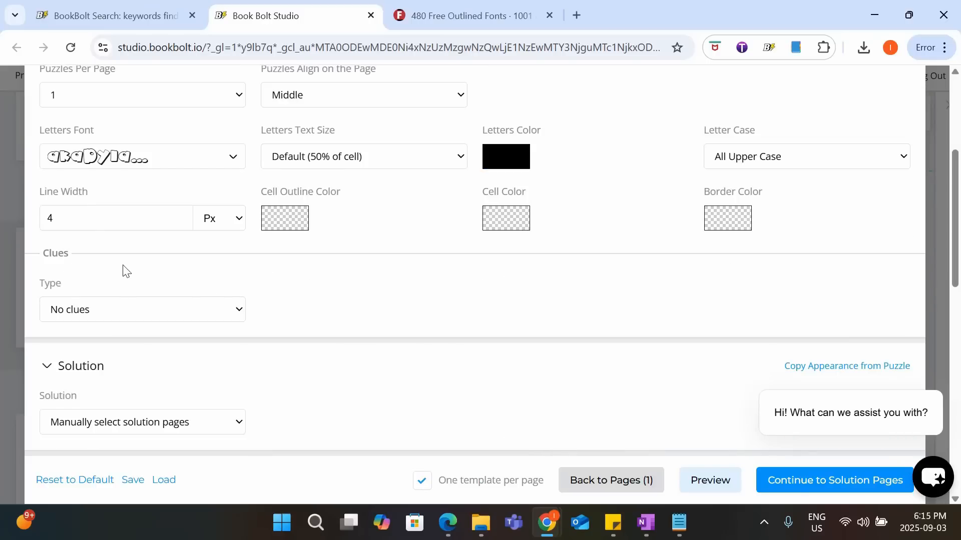
{"action": "left_click", "coordinate": [76, 309]}
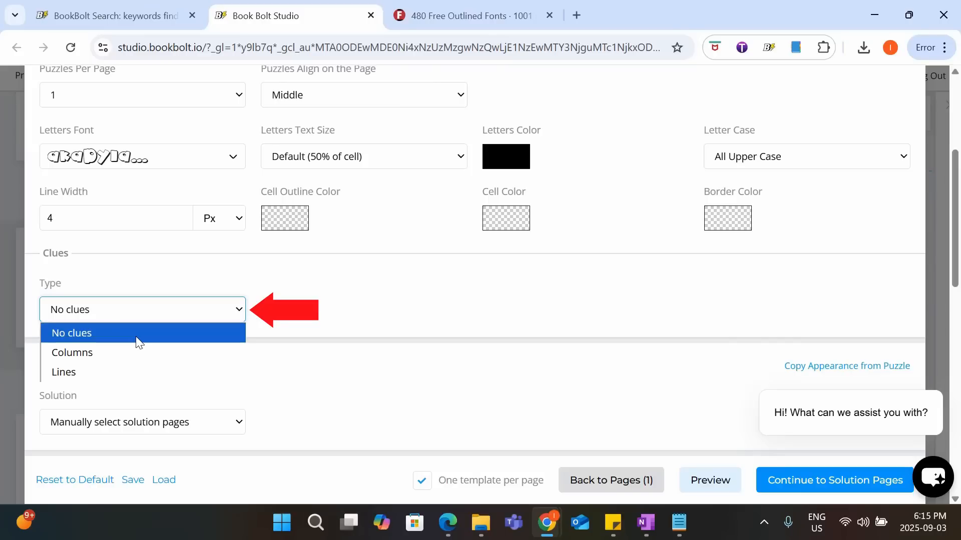
{"action": "left_click", "coordinate": [140, 333]}
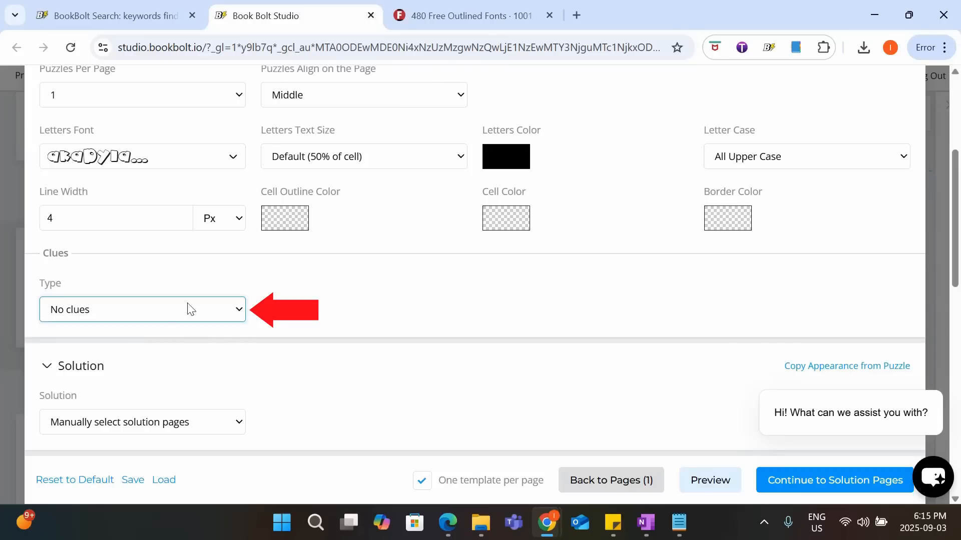
- Set the solutions to manually selected solution pages with 4 solutions per page
{"action": "scroll", "coordinate": [236, 303], "scroll_direction": "down", "scroll_amount": 1}
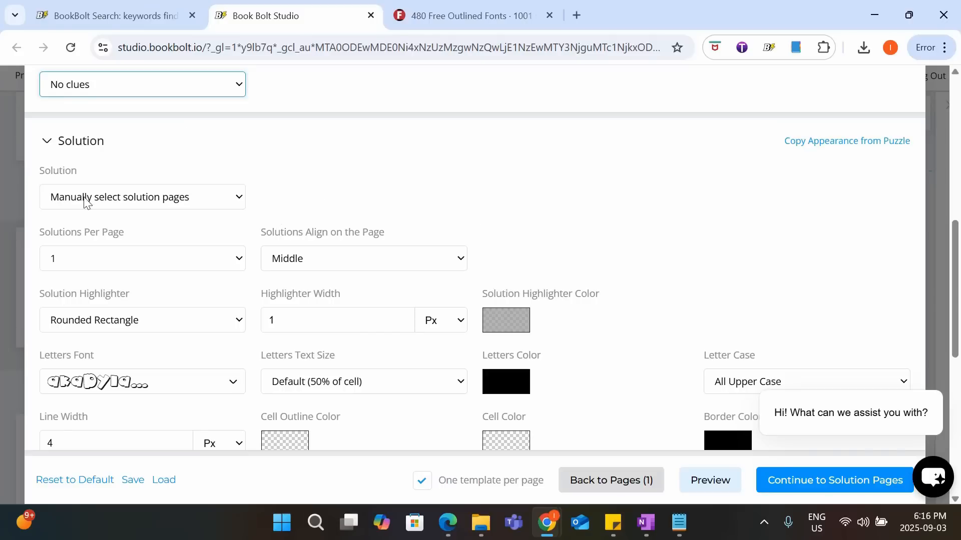
{"action": "left_click", "coordinate": [128, 197]}
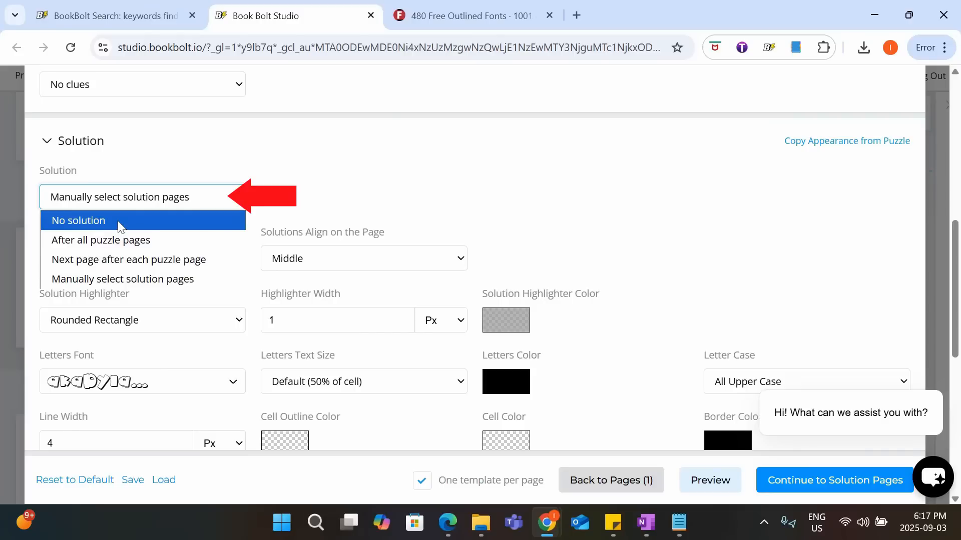
{"action": "left_click", "coordinate": [178, 279]}
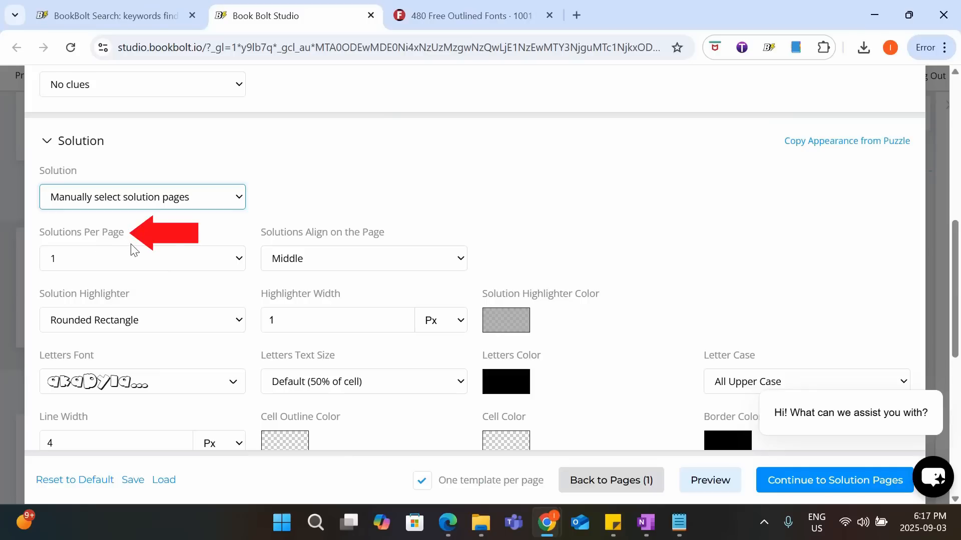
{"action": "left_click", "coordinate": [130, 259]}
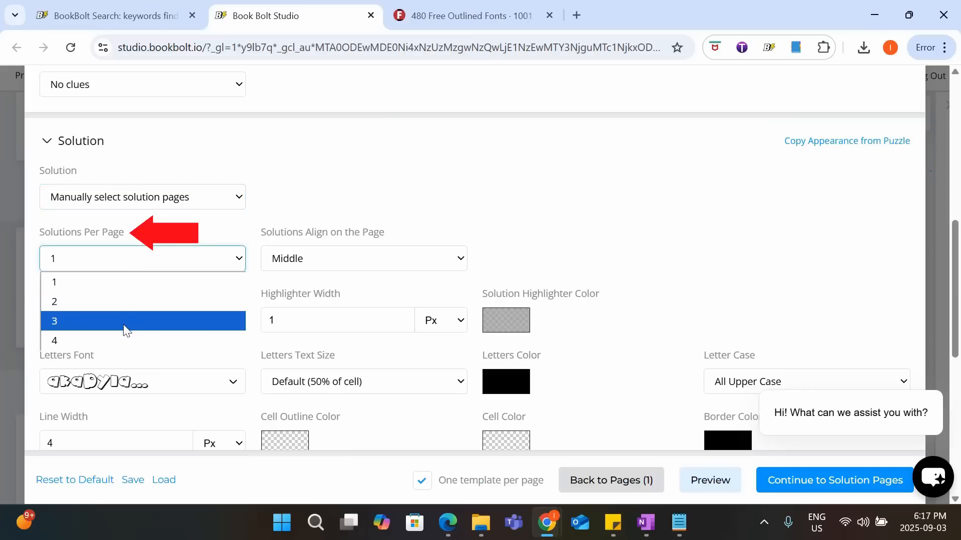
{"action": "left_click", "coordinate": [122, 338]}
- Choose the Default (5% min page size) gap between solutions and the Rounded Rectangle solution highlighter
{"action": "scroll", "coordinate": [370, 192], "scroll_direction": "down", "scroll_amount": 1}
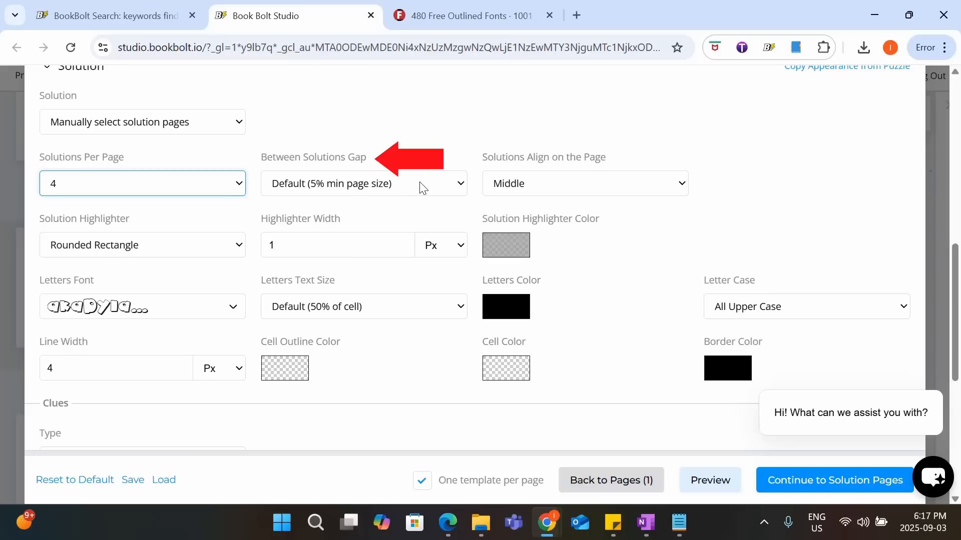
{"action": "left_click", "coordinate": [323, 184]}
{"action": "left_click", "coordinate": [395, 181]}
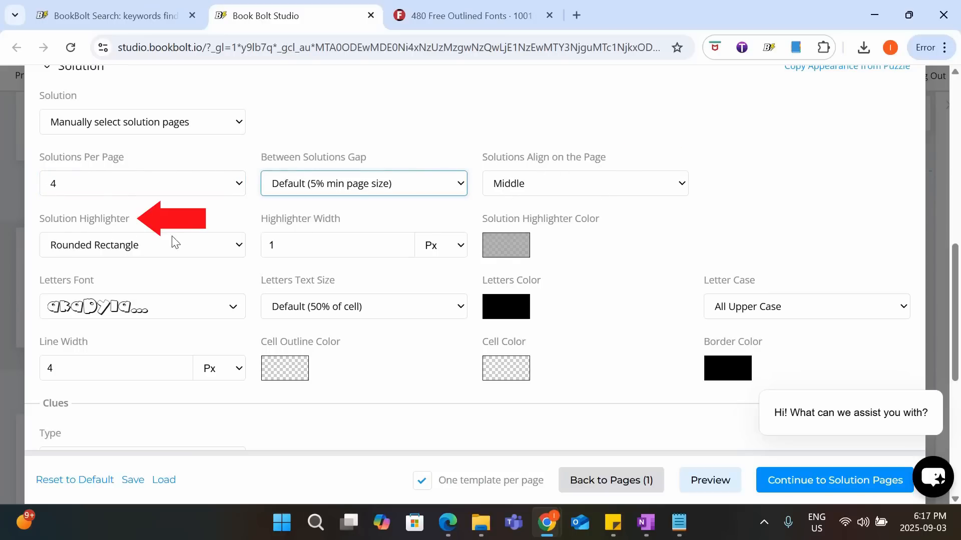
{"action": "left_click", "coordinate": [214, 245]}
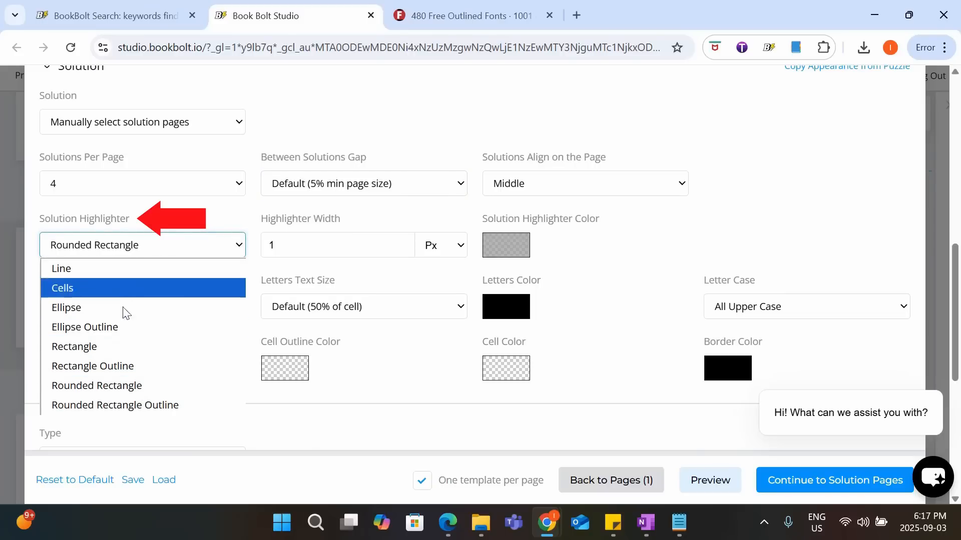
{"action": "left_click", "coordinate": [124, 386]}
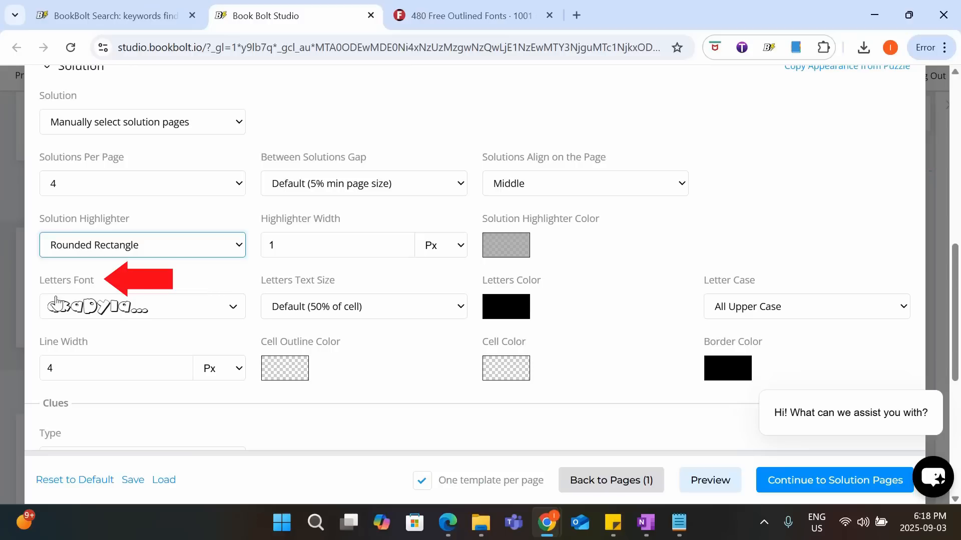
- Review the solution's letter font, cell colours and border colour against the puzzle settings
{"action": "scroll", "coordinate": [117, 244], "scroll_direction": "up", "scroll_amount": 3}
{"action": "scroll", "coordinate": [115, 245], "scroll_direction": "down", "scroll_amount": 3}
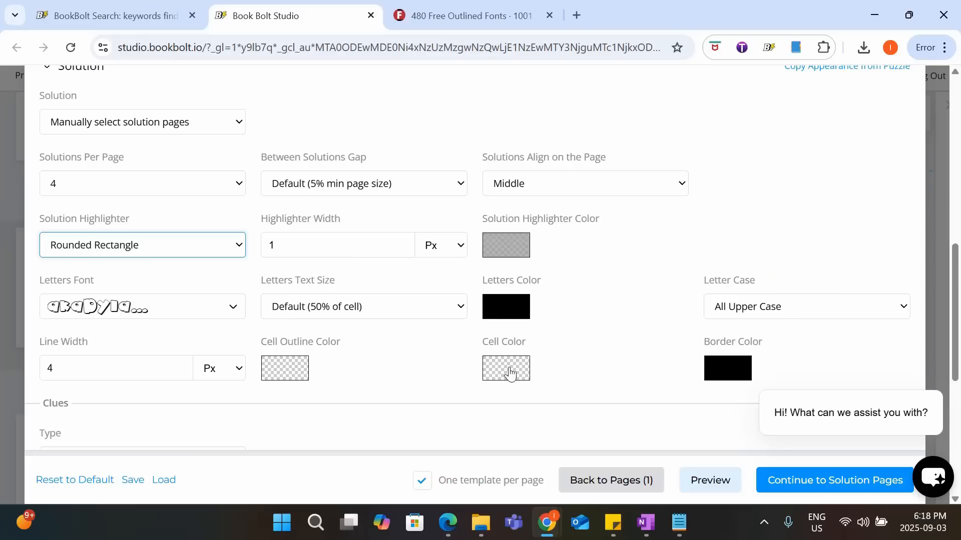
{"action": "scroll", "coordinate": [625, 353], "scroll_direction": "down", "scroll_amount": 1}
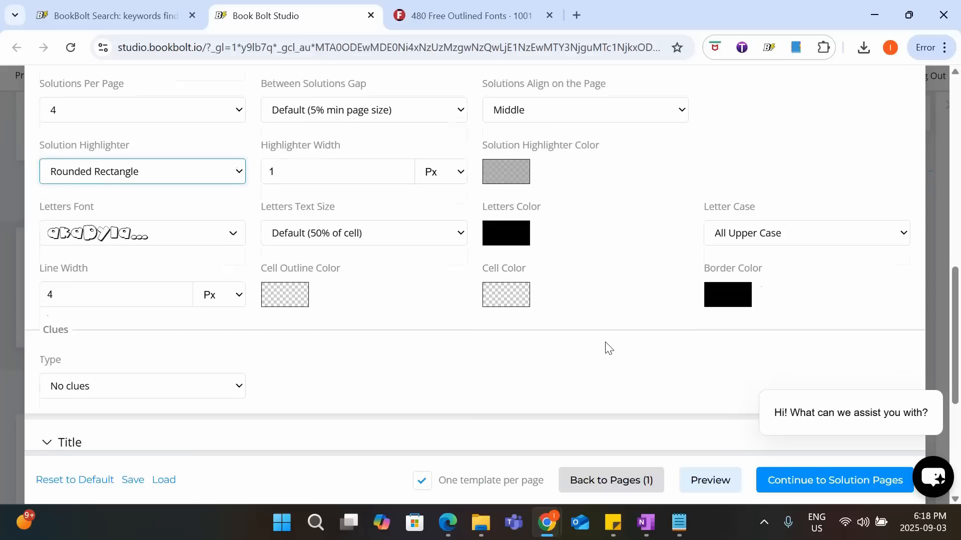
{"action": "left_click", "coordinate": [727, 305]}
{"action": "left_click", "coordinate": [652, 276]}
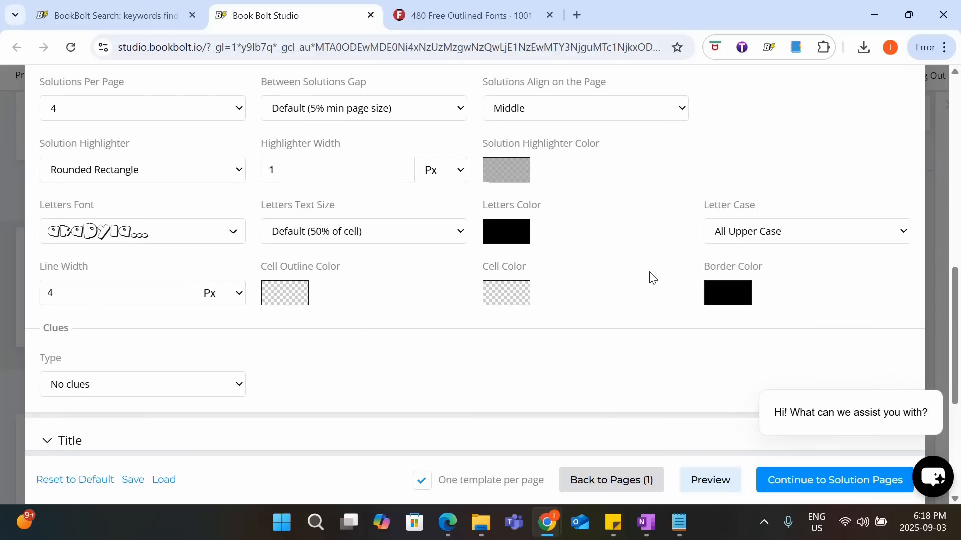
{"action": "scroll", "coordinate": [566, 268], "scroll_direction": "up", "scroll_amount": 4}
{"action": "scroll", "coordinate": [566, 269], "scroll_direction": "down", "scroll_amount": 4}
- Review the solution's clues setting and set the puzzle title to No title
{"action": "scroll", "coordinate": [134, 246], "scroll_direction": "down", "scroll_amount": 3}
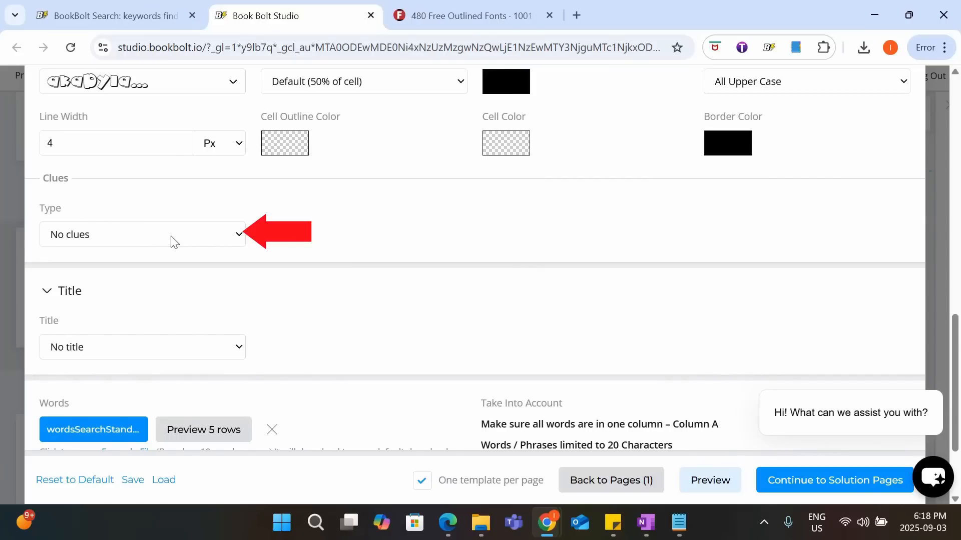
{"action": "scroll", "coordinate": [210, 238], "scroll_direction": "up", "scroll_amount": 5}
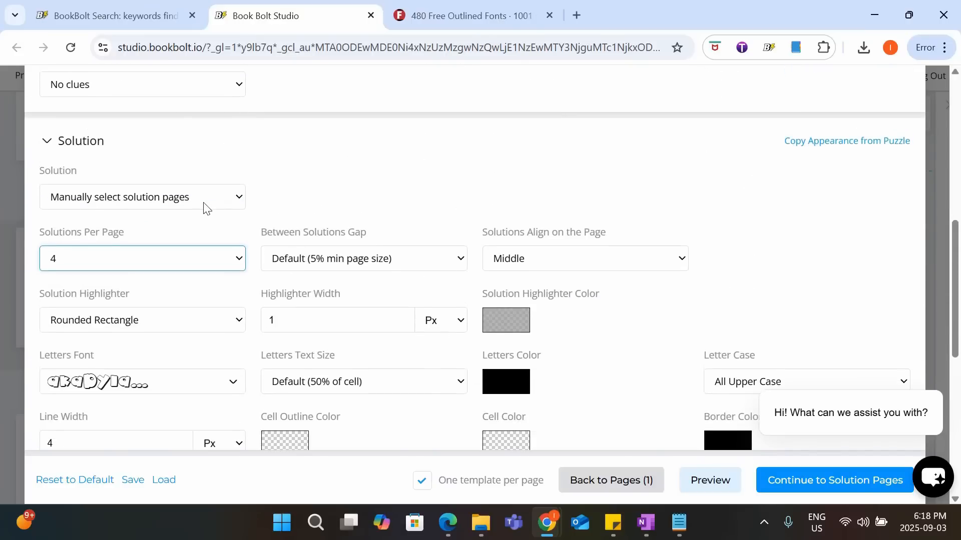
{"action": "scroll", "coordinate": [204, 205], "scroll_direction": "down", "scroll_amount": 8}
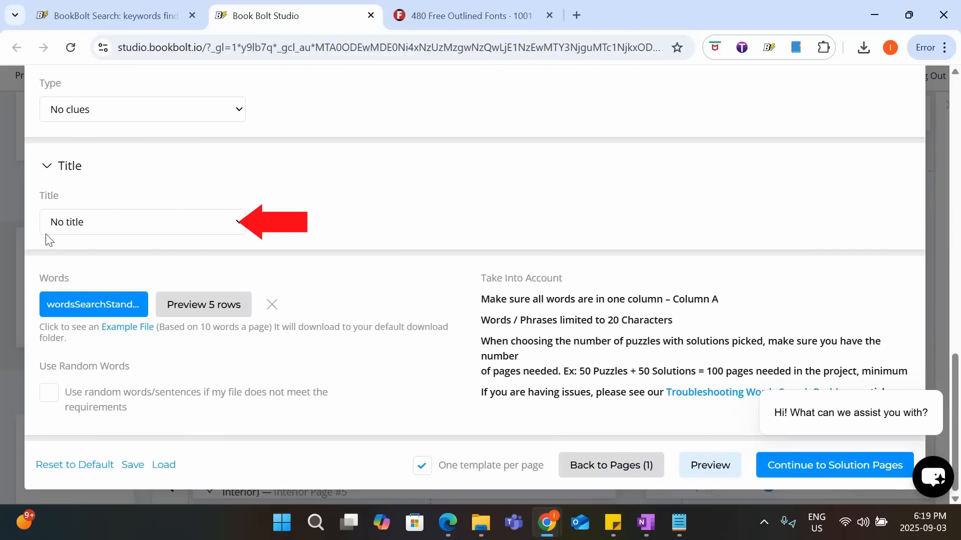
{"action": "left_click", "coordinate": [226, 230]}
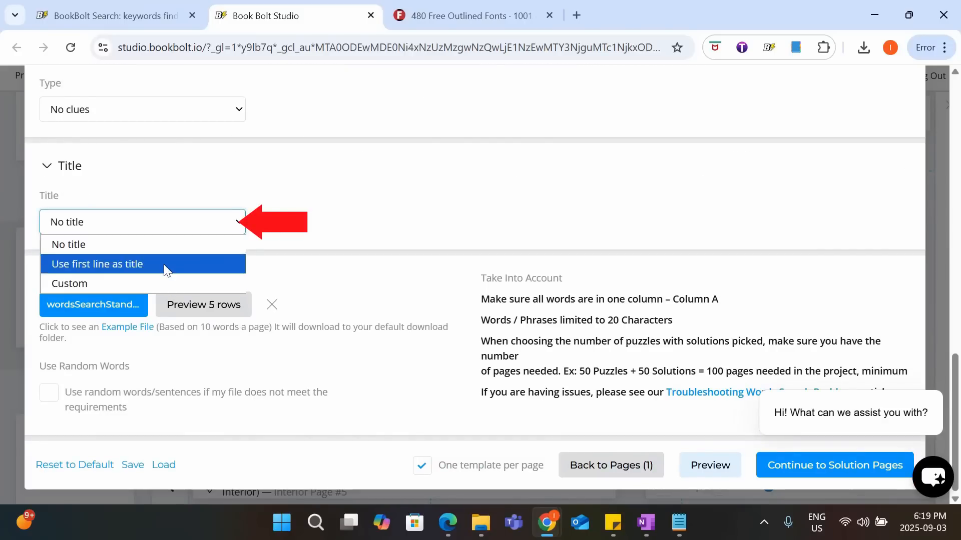
{"action": "left_click", "coordinate": [164, 247]}
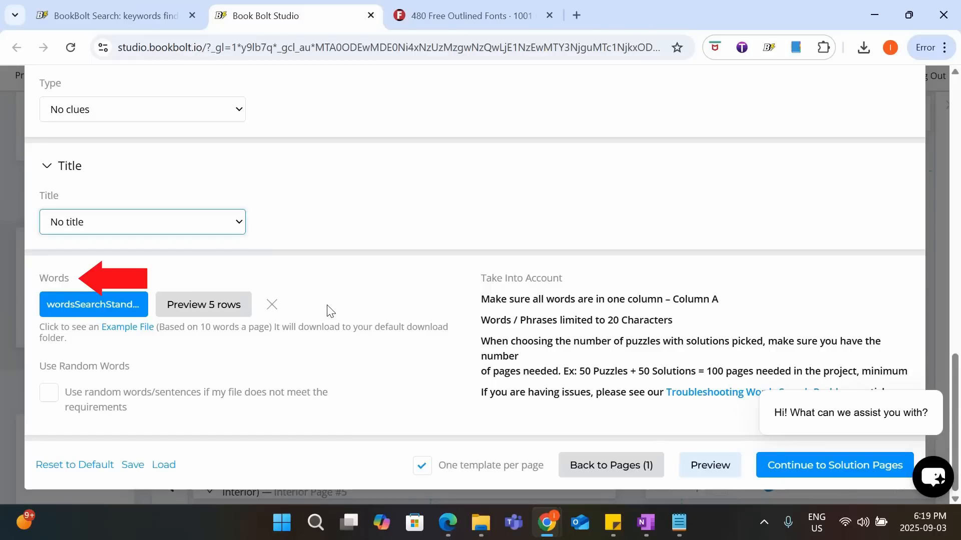
- Download the example words file, open it in Excel and examine how the word groups are arranged in column A
{"action": "left_click", "coordinate": [138, 333]}
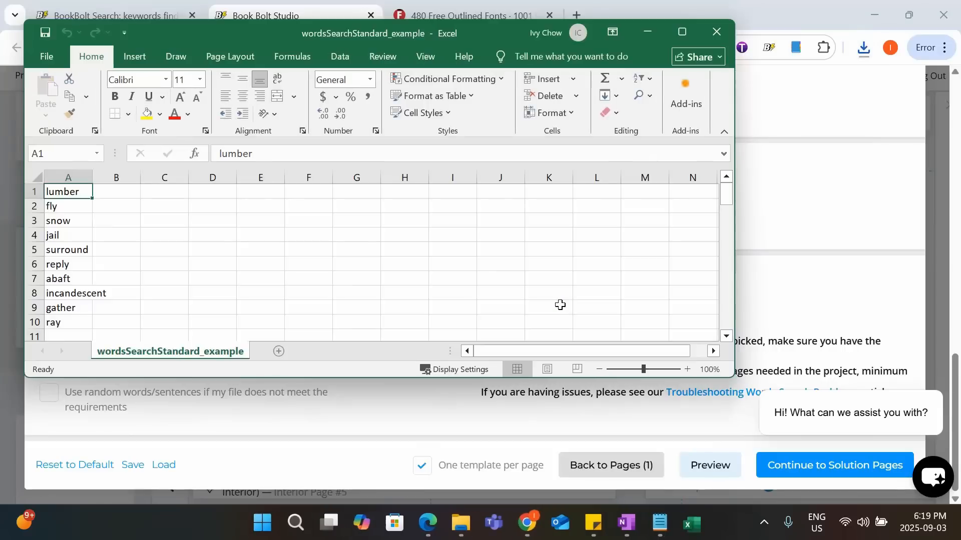
{"action": "left_click", "coordinate": [676, 25]}
{"action": "scroll", "coordinate": [190, 349], "scroll_direction": "down", "scroll_amount": 19}
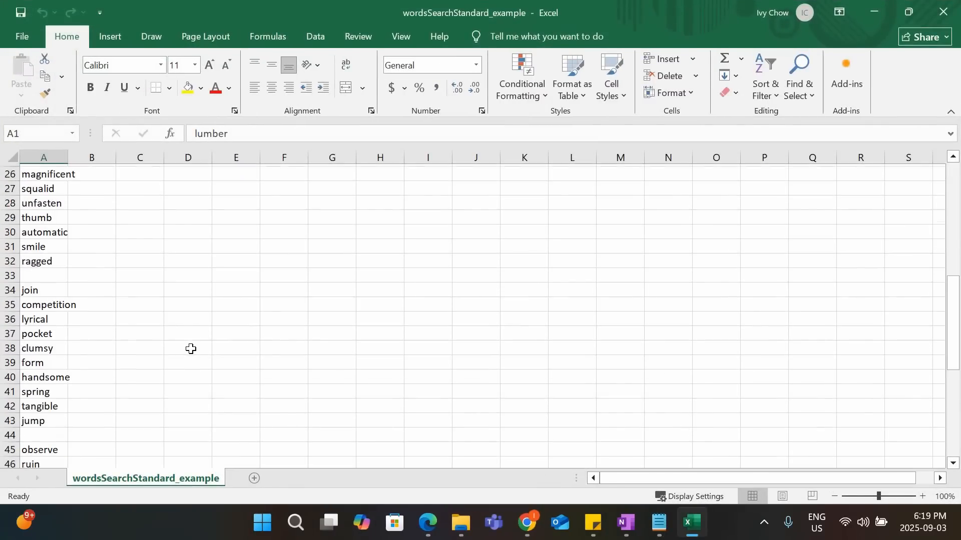
{"action": "scroll", "coordinate": [190, 348], "scroll_direction": "up", "scroll_amount": 2}
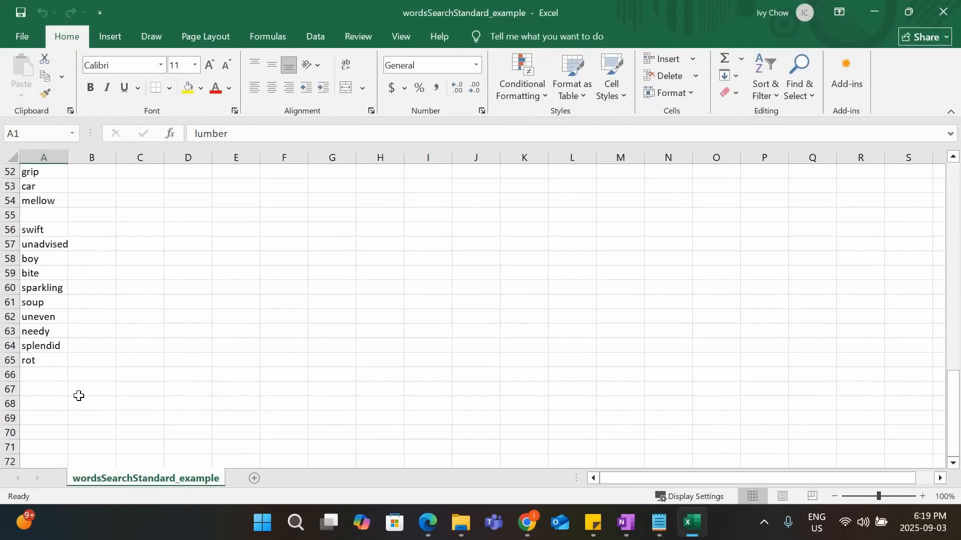
{"action": "left_click_drag", "start_coordinate": [55, 230], "coordinate": [62, 386]}
{"action": "left_click", "coordinate": [100, 437]}
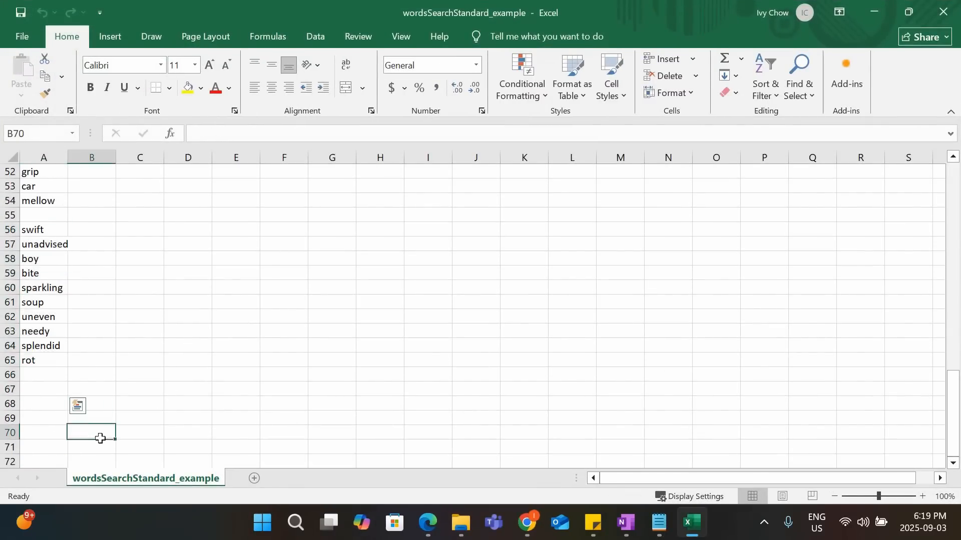
{"action": "left_click_drag", "start_coordinate": [86, 426], "coordinate": [113, 360]}
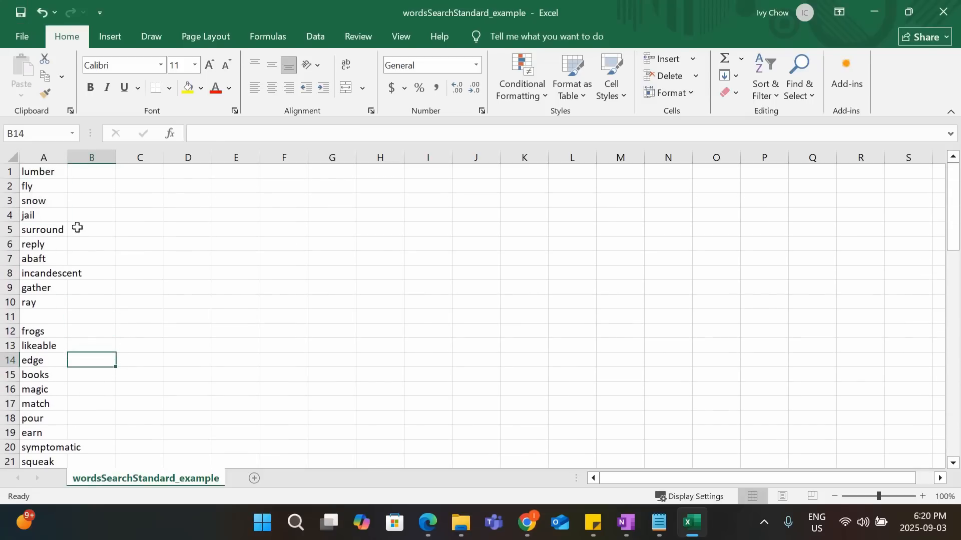
- Clear all the example words from column A and reposition the workbook window over the word search settings
{"action": "left_click", "coordinate": [37, 156]}
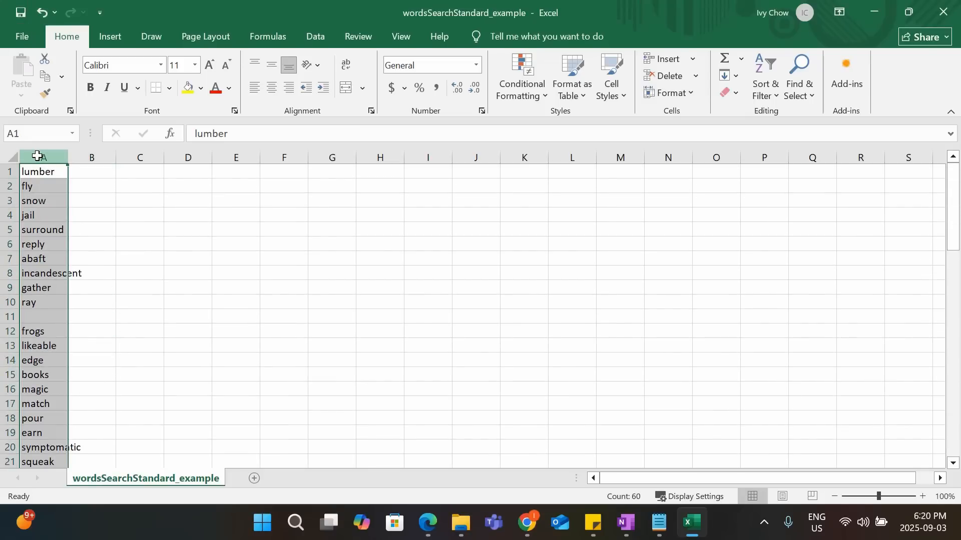
{"action": "key", "text": "Delete"}
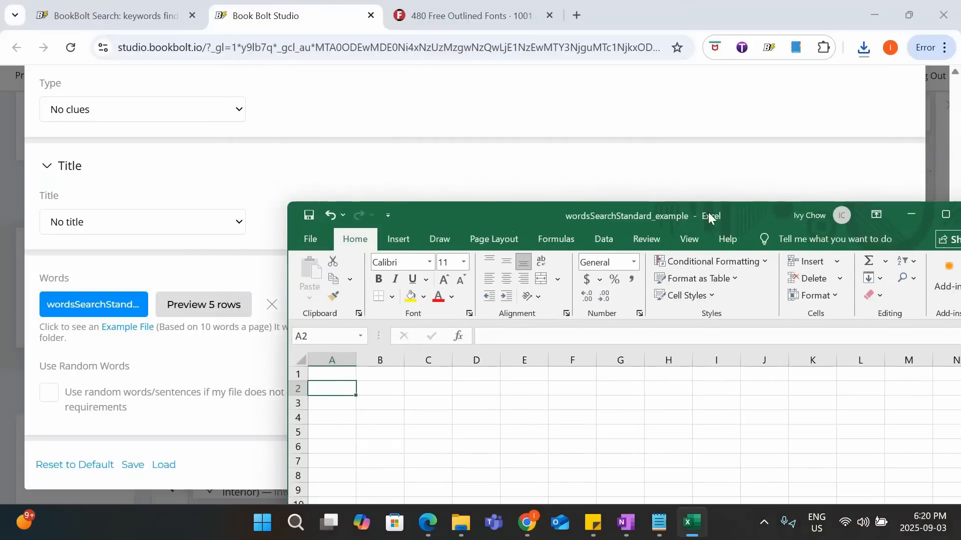
{"action": "left_click_drag", "start_coordinate": [707, 212], "coordinate": [627, 183]}
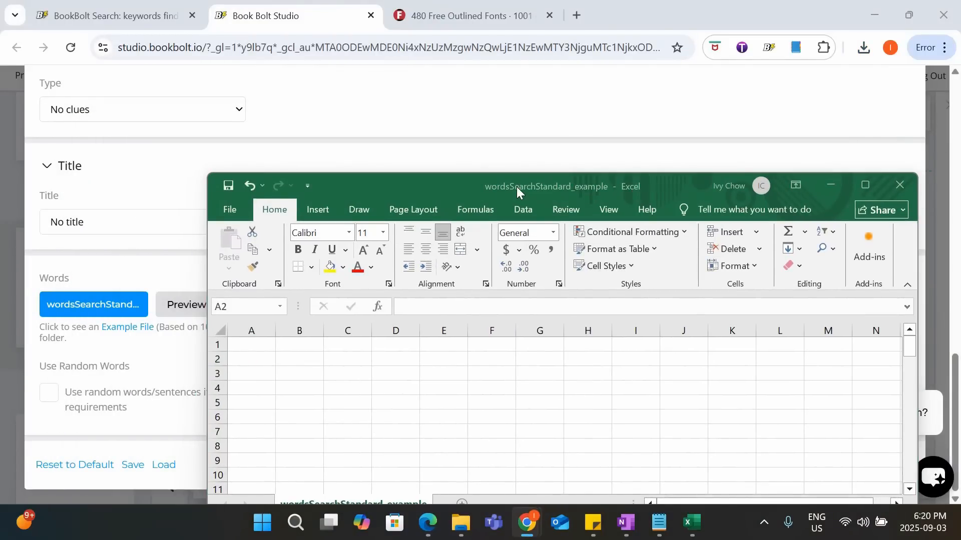
{"action": "left_click_drag", "start_coordinate": [516, 187], "coordinate": [511, 162]}
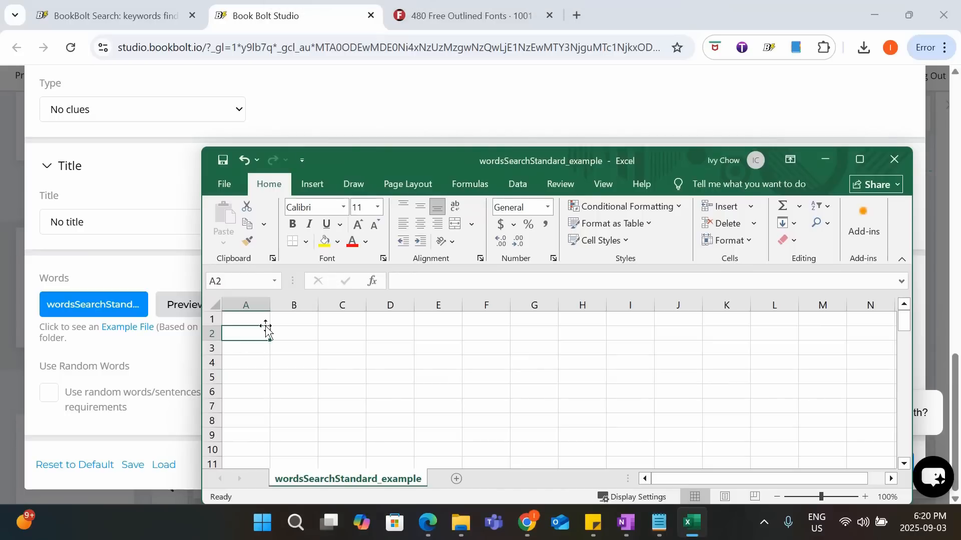
- Enter axolotl in cell A2 and copy it into A3 through A6 as the first puzzle's word group
{"action": "type", "text": "axolotl"}
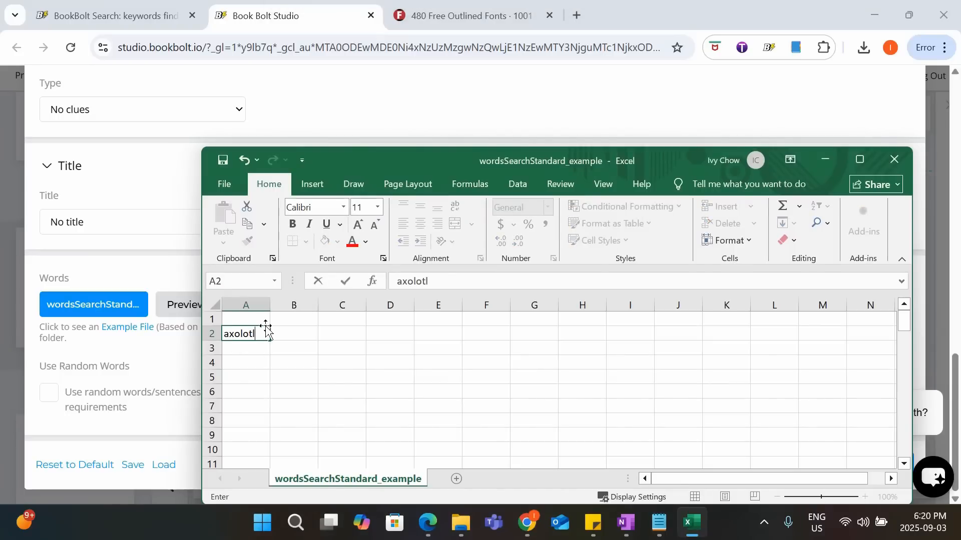
{"action": "key", "text": "Return"}
{"action": "key", "text": "Up"}
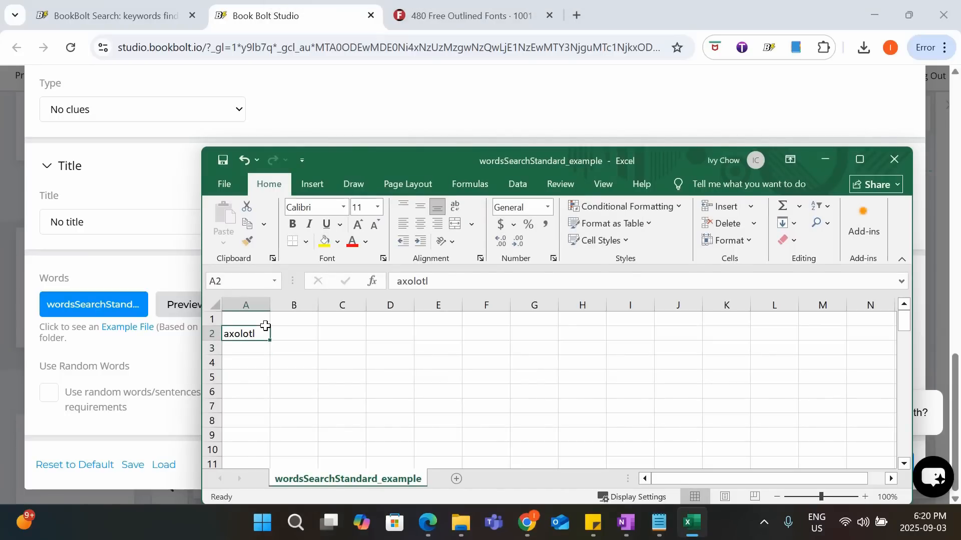
{"action": "key", "text": "ctrl+c"}
{"action": "key", "text": "Down"}
{"action": "key", "text": "ctrl+v"}
{"action": "key", "text": "Down"}
{"action": "key", "text": "ctrl+v"}
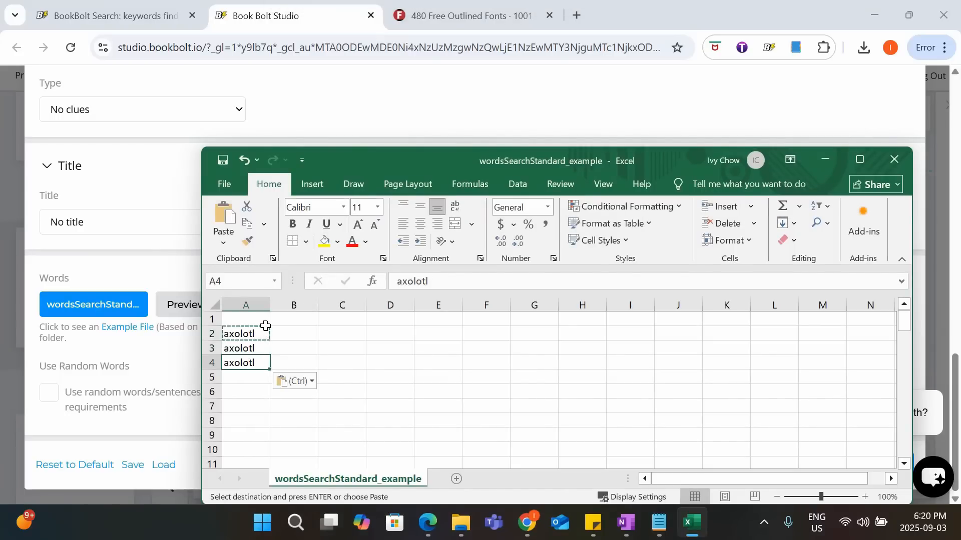
{"action": "key", "text": "Down"}
{"action": "key", "text": "ctrl+v"}
{"action": "key", "text": "Down"}
{"action": "key", "text": "ctrl+v"}
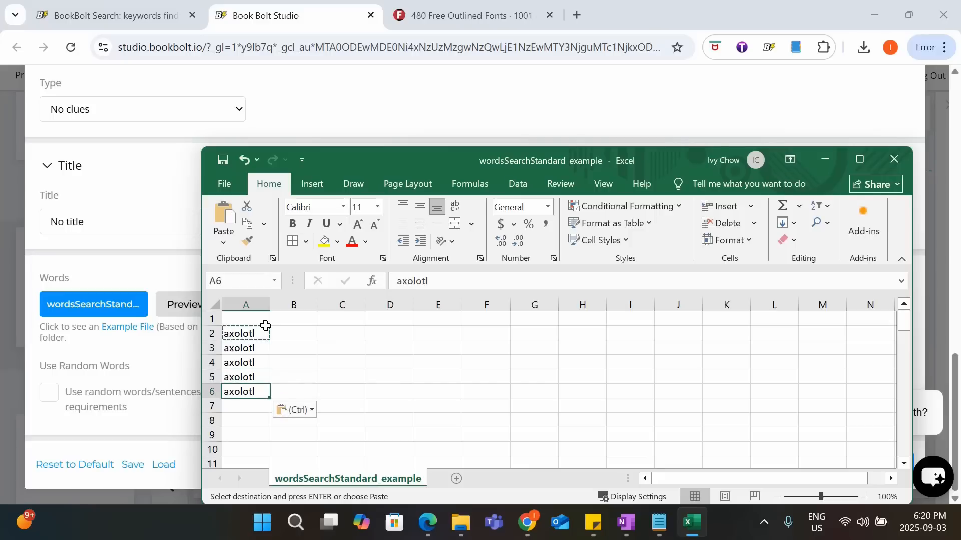
{"action": "key", "text": "Escape"}
{"action": "key", "text": "Down"}
{"action": "key", "text": "Down"}
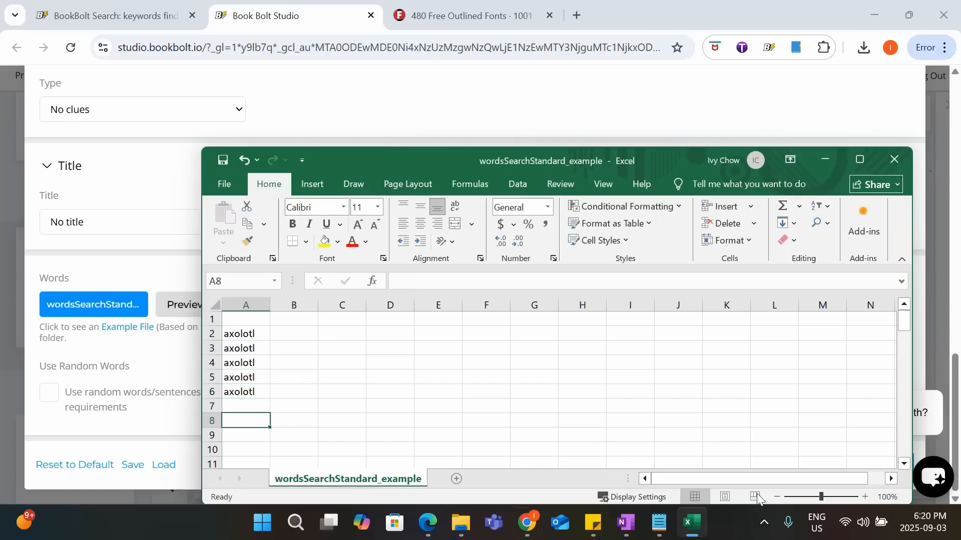
- Leave row 7 blank and enter camp, camp, tent, tent and map in A8 through A12
{"action": "key", "text": "alt+Tab"}
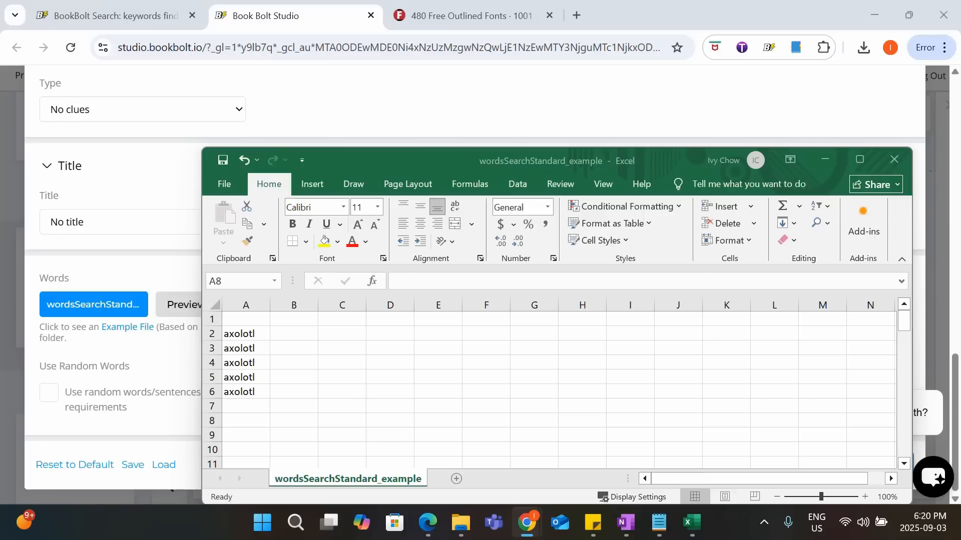
{"action": "left_click", "coordinate": [263, 419]}
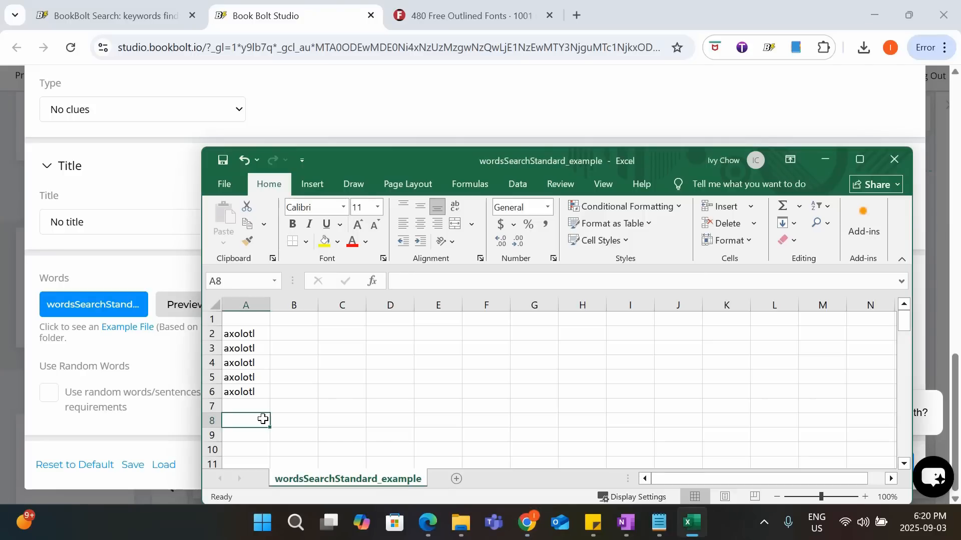
{"action": "type", "text": "camp"}
{"action": "key", "text": "Return"}
{"action": "type", "text": "camp"}
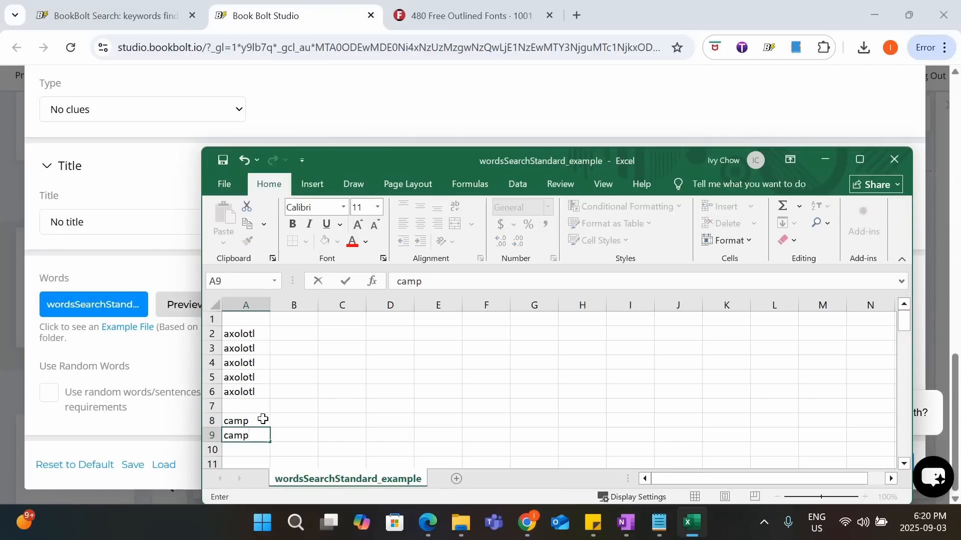
{"action": "key", "text": "Return"}
{"action": "type", "text": "tent"}
{"action": "key", "text": "Return"}
{"action": "type", "text": "tent"}
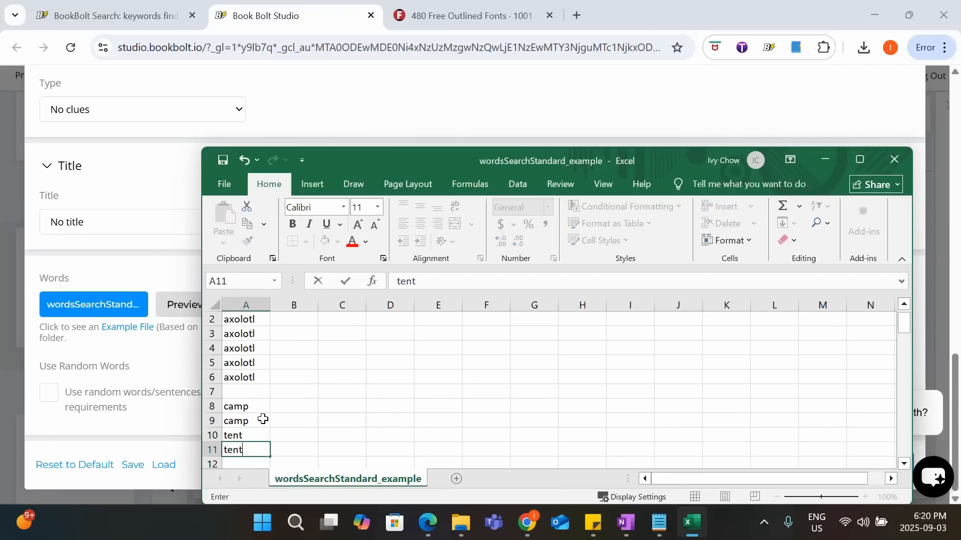
{"action": "key", "text": "Return"}
{"action": "type", "text": "map"}
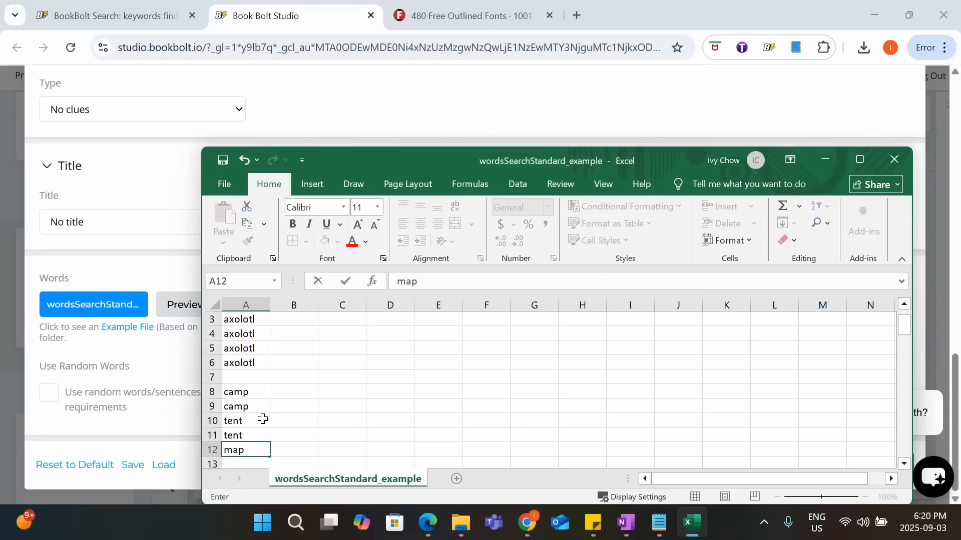
{"action": "key", "text": "Return"}
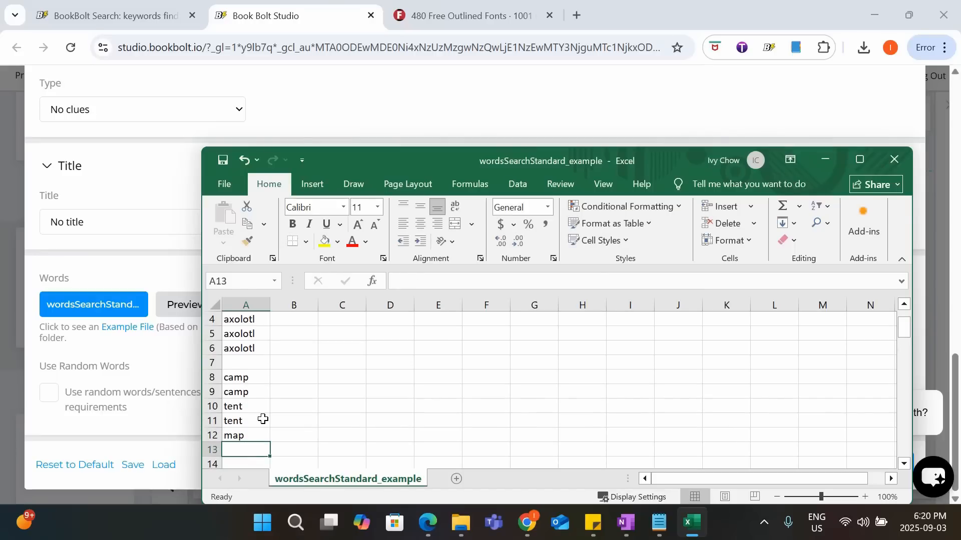
- Leave row 13 blank and enter cook, cook, sleep, sleep and bath in A14 through A18
{"action": "key", "text": "Return"}
{"action": "key", "text": "alt+Tab"}
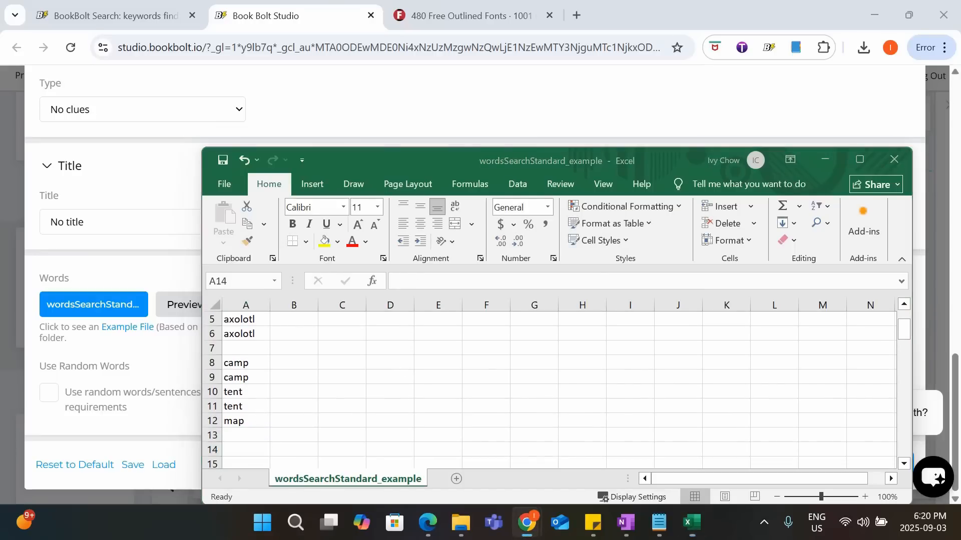
{"action": "left_click", "coordinate": [252, 445]}
{"action": "type", "text": "cook"}
{"action": "key", "text": "Return"}
{"action": "type", "text": "cook"}
{"action": "key", "text": "Return"}
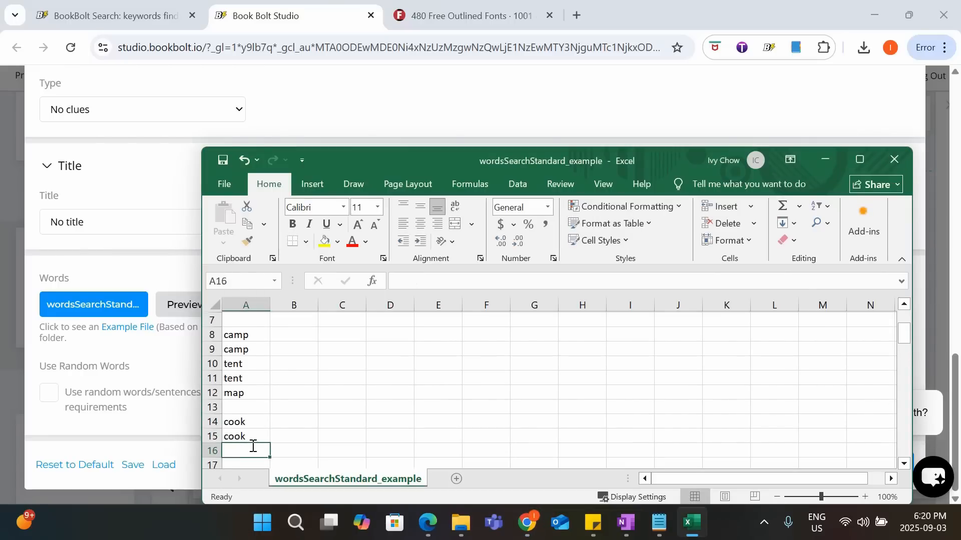
{"action": "type", "text": "sleep"}
{"action": "key", "text": "Return"}
{"action": "type", "text": "sleep"}
{"action": "key", "text": "Return"}
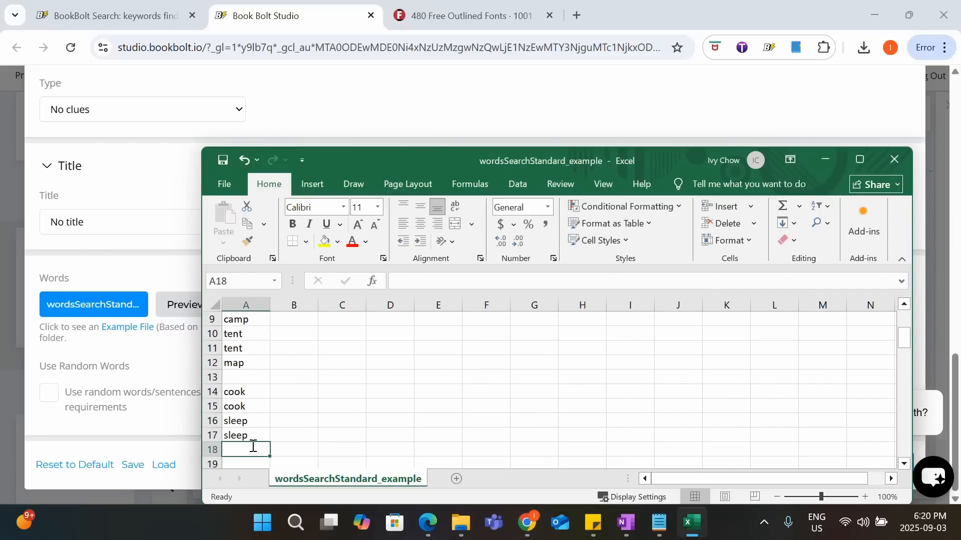
{"action": "type", "text": "bath"}
{"action": "key", "text": "Return"}
{"action": "key", "text": "Return"}
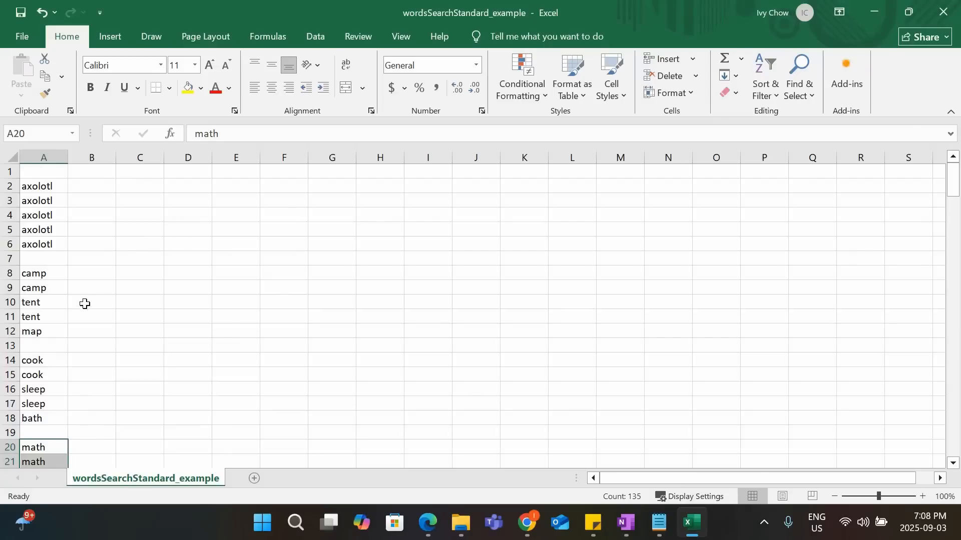
- Review the remaining word groups down column A and clear the cell selection
{"action": "scroll", "coordinate": [85, 304], "scroll_direction": "down", "scroll_amount": 17}
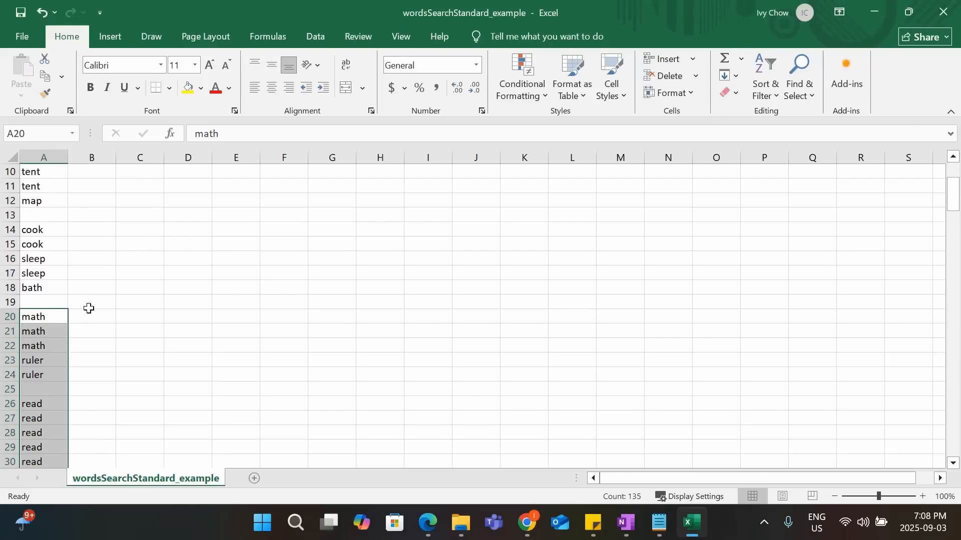
{"action": "scroll", "coordinate": [89, 308], "scroll_direction": "down", "scroll_amount": 20}
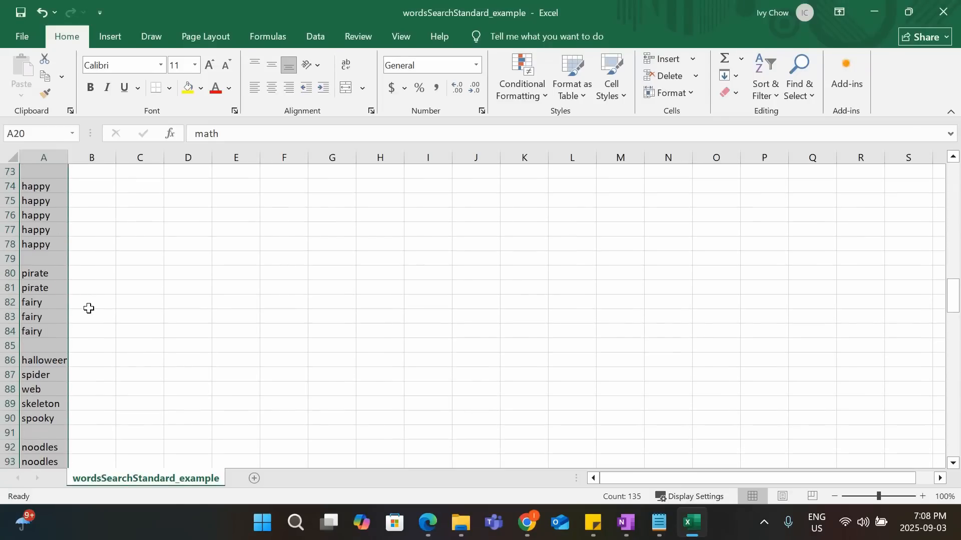
{"action": "scroll", "coordinate": [88, 308], "scroll_direction": "down", "scroll_amount": 17}
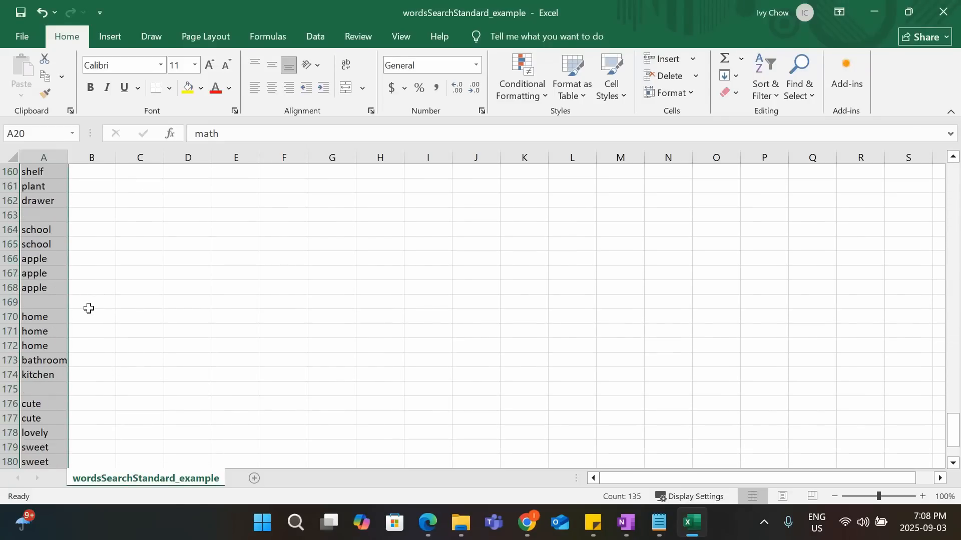
{"action": "scroll", "coordinate": [88, 308], "scroll_direction": "up", "scroll_amount": 15}
{"action": "scroll", "coordinate": [89, 308], "scroll_direction": "up", "scroll_amount": 20}
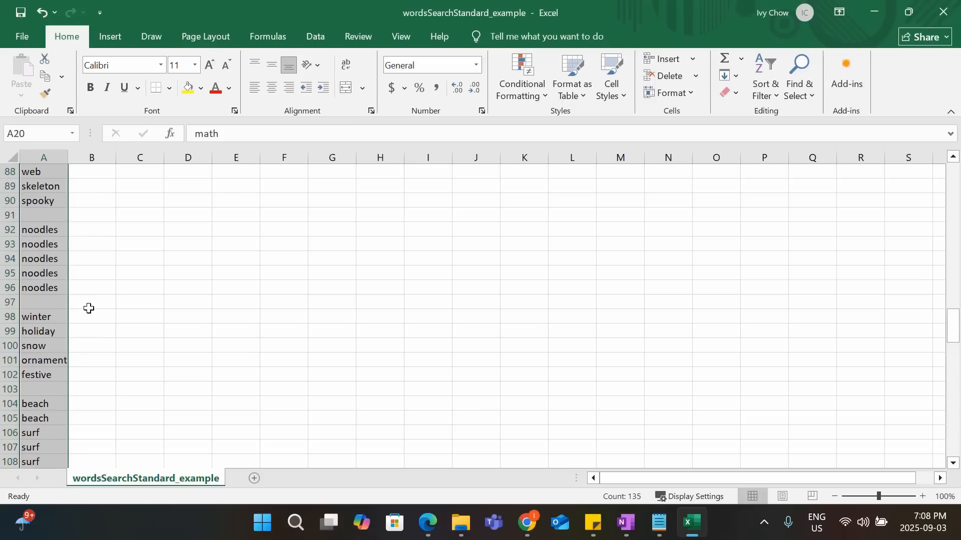
{"action": "left_click", "coordinate": [301, 239]}
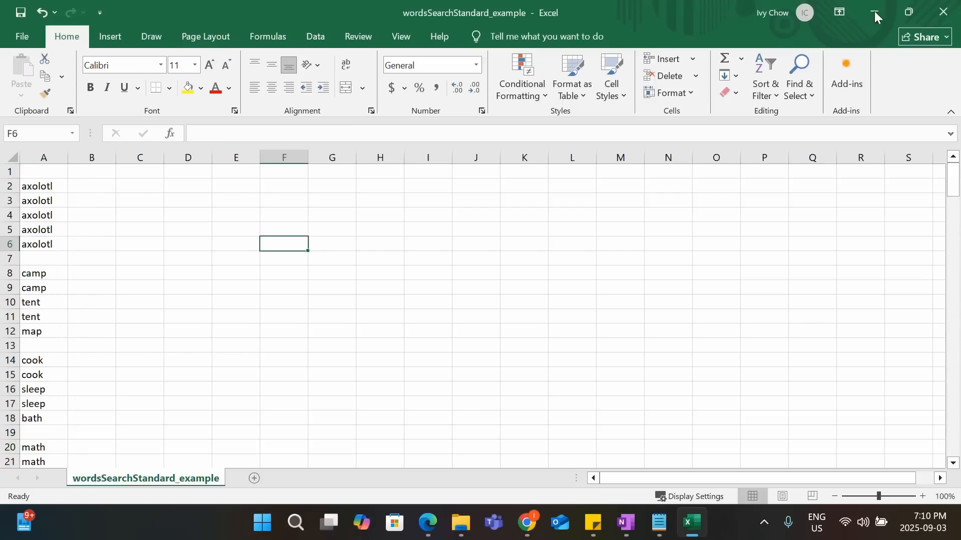
- Switch back to Book Bolt Studio, upload wordsSearchStandard_example as the words file and continue to the final pages of the solution page selection
{"action": "left_click", "coordinate": [875, 12]}
{"action": "left_click", "coordinate": [76, 295]}
{"action": "left_click", "coordinate": [250, 140]}
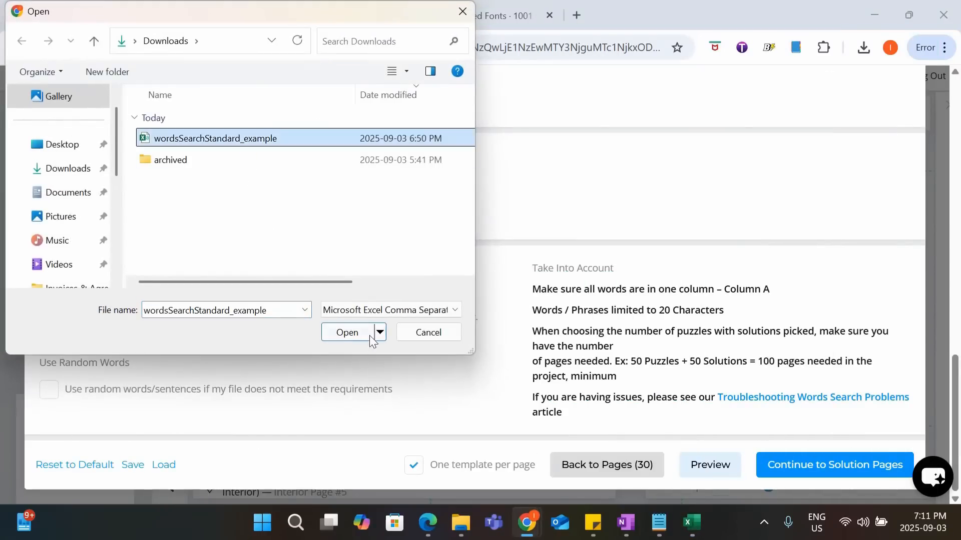
{"action": "left_click", "coordinate": [365, 335]}
{"action": "left_click", "coordinate": [834, 465]}
{"action": "scroll", "coordinate": [849, 216], "scroll_direction": "down", "scroll_amount": 10}
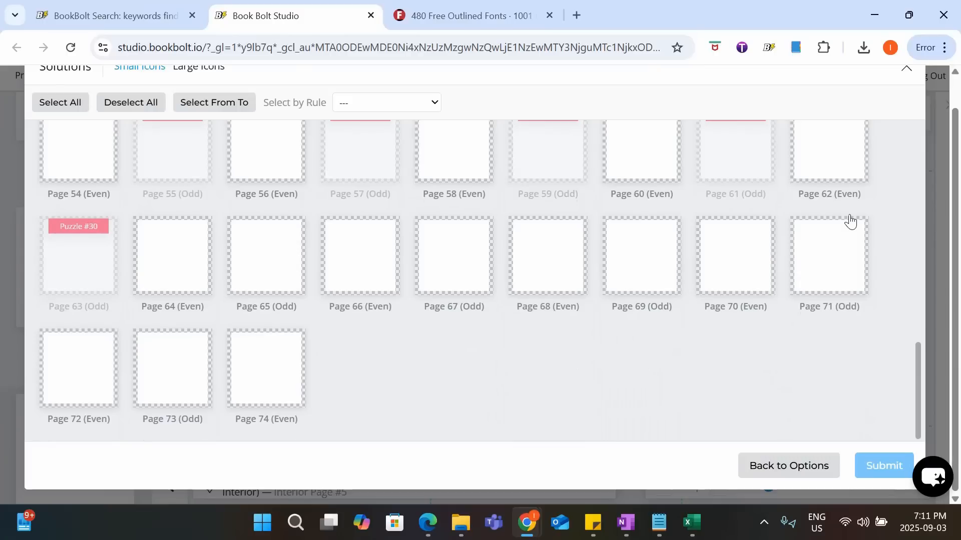
{"action": "scroll", "coordinate": [850, 221], "scroll_direction": "up", "scroll_amount": 1}
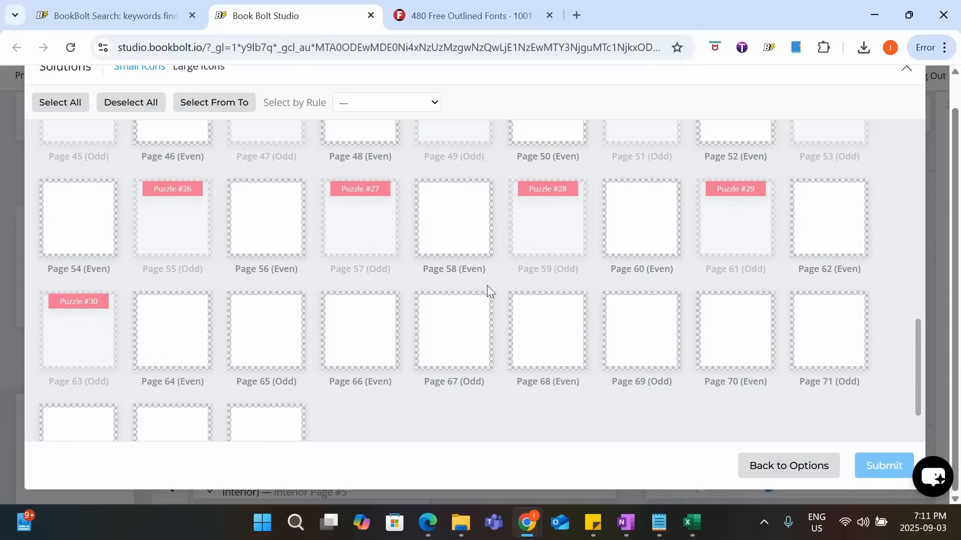
{"action": "scroll", "coordinate": [488, 290], "scroll_direction": "down", "scroll_amount": 1}
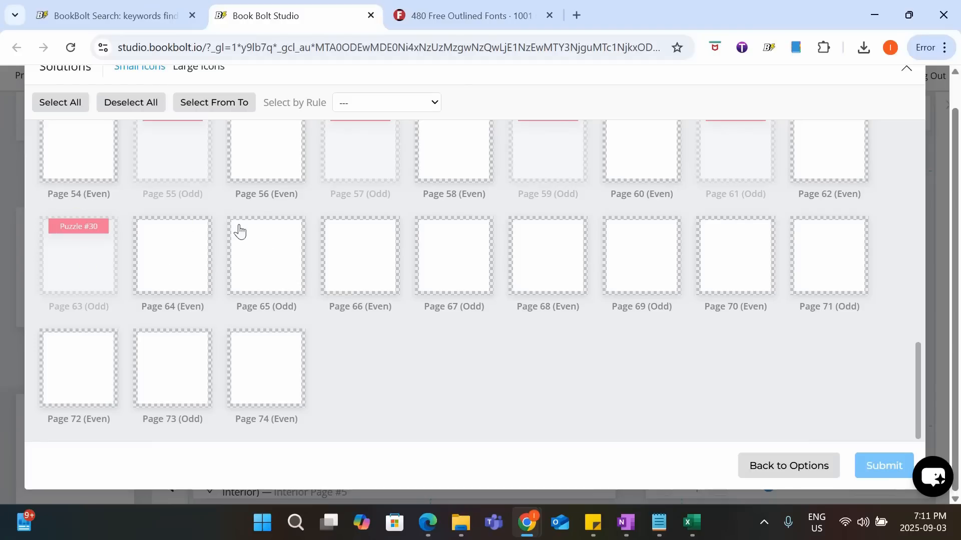
{"action": "left_click", "coordinate": [360, 268]}
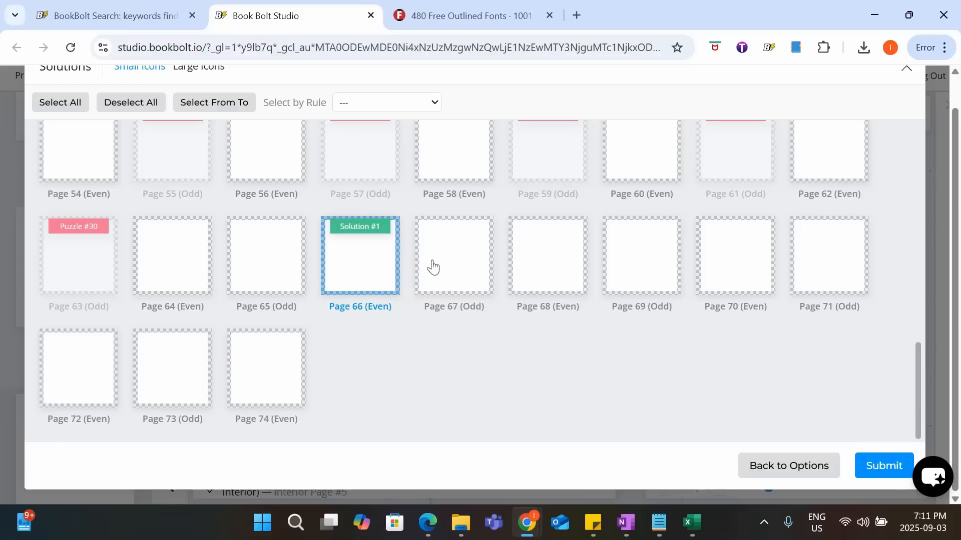
{"action": "left_click", "coordinate": [382, 273]}
{"action": "left_click", "coordinate": [266, 282]}
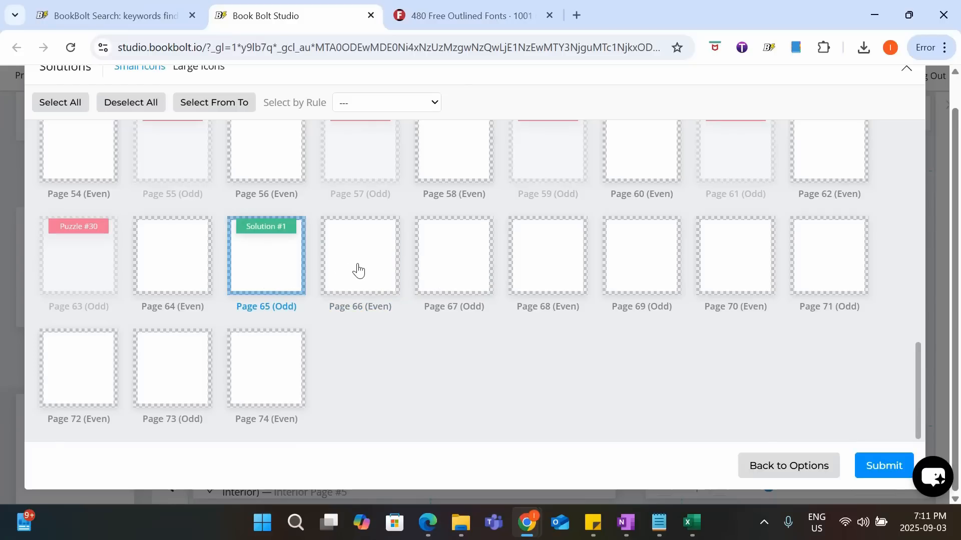
{"action": "left_click", "coordinate": [358, 271]}
{"action": "left_click", "coordinate": [359, 270]}
{"action": "left_click", "coordinate": [254, 278]}
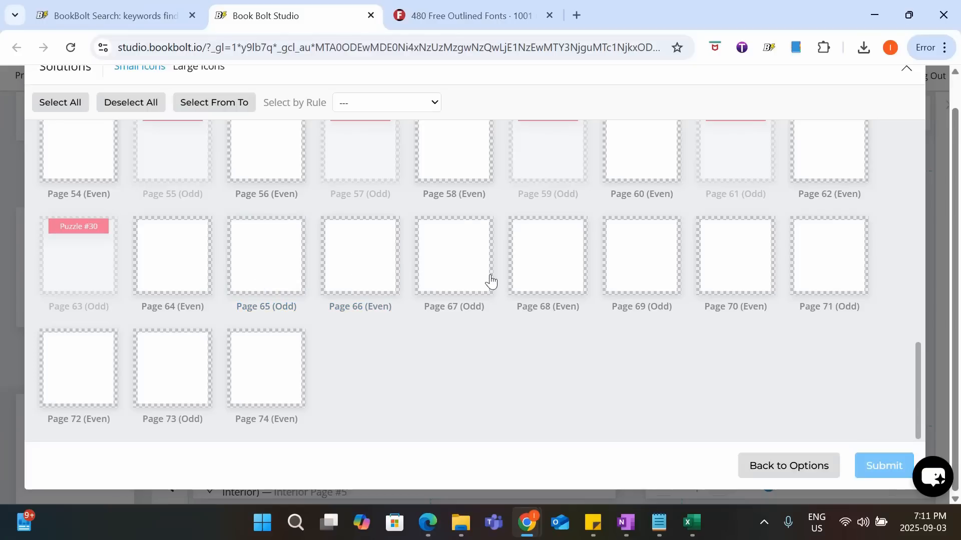
- Assign the solutions to pages 67 through 74 and submit the word search for generation
{"action": "left_click", "coordinate": [489, 279]}
{"action": "left_click", "coordinate": [564, 274]}
{"action": "left_click", "coordinate": [633, 275]}
{"action": "left_click", "coordinate": [711, 274]}
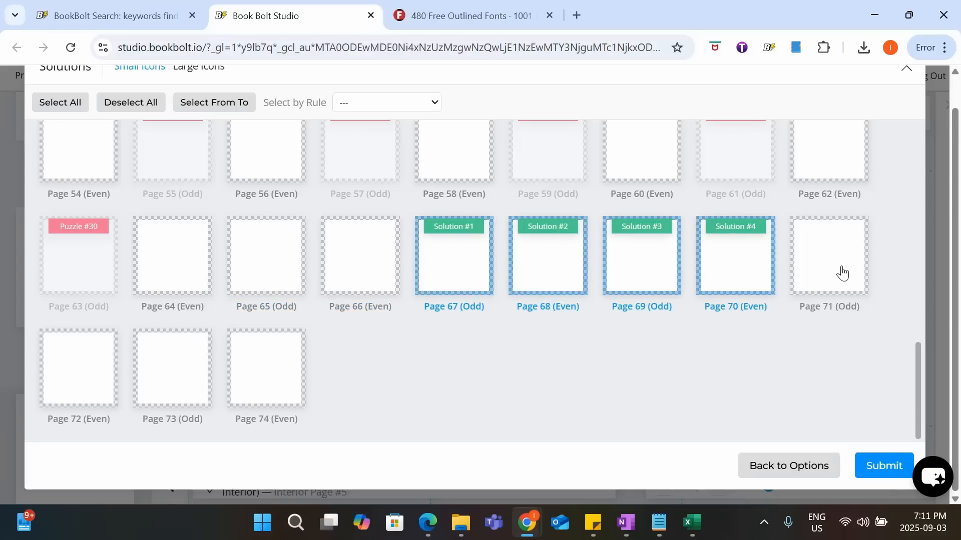
{"action": "left_click", "coordinate": [841, 274]}
{"action": "left_click", "coordinate": [80, 367]}
{"action": "left_click", "coordinate": [153, 364]}
{"action": "left_click", "coordinate": [289, 376]}
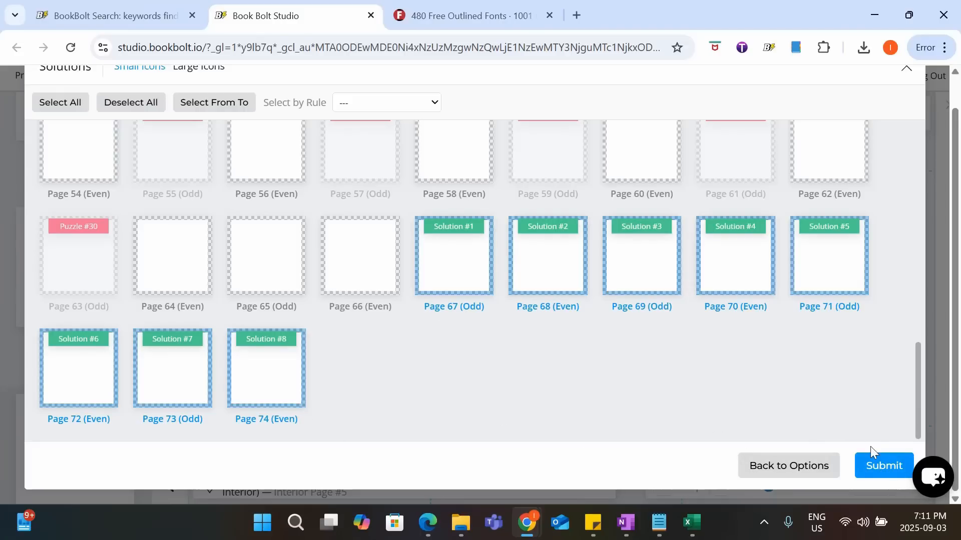
{"action": "left_click", "coordinate": [872, 465]}
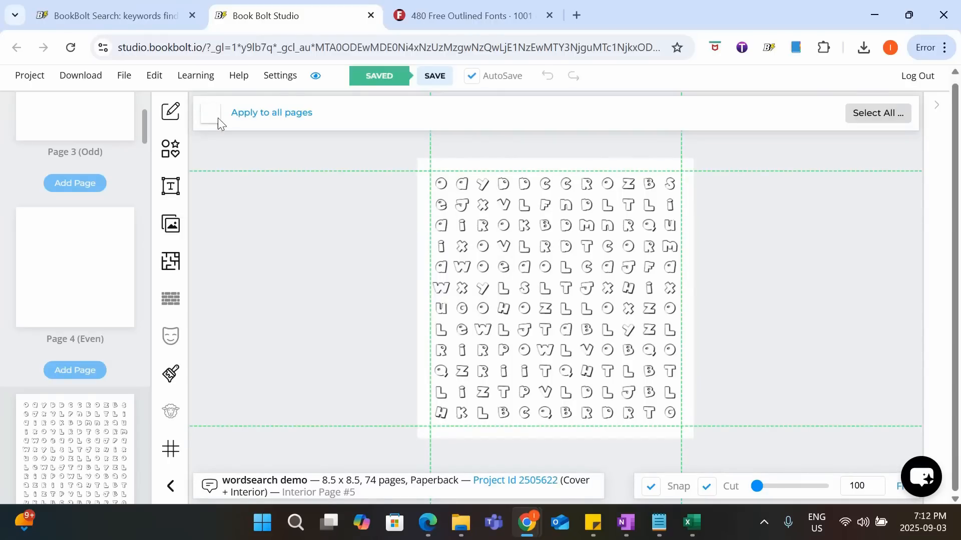
- Review the generated puzzle and solution pages down to page 74 and return to the first puzzle on page 5
{"action": "scroll", "coordinate": [145, 134], "scroll_direction": "down", "scroll_amount": 10}
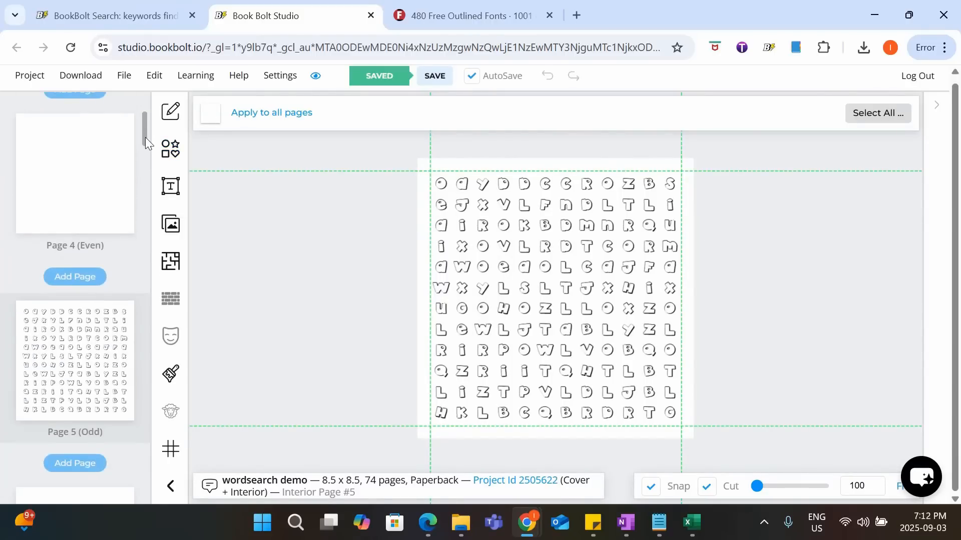
{"action": "left_click_drag", "start_coordinate": [146, 157], "coordinate": [137, 488]}
{"action": "scroll", "coordinate": [99, 289], "scroll_direction": "down", "scroll_amount": 5}
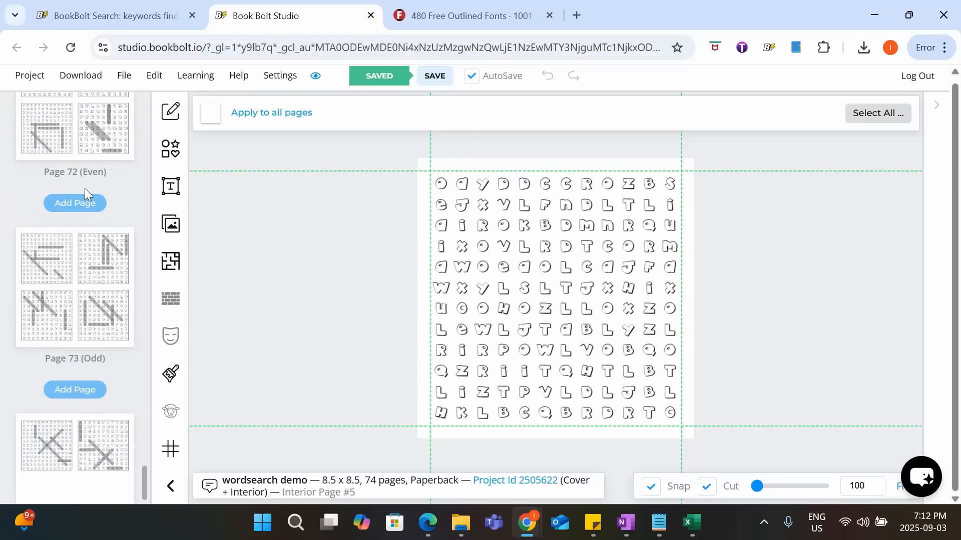
{"action": "scroll", "coordinate": [104, 317], "scroll_direction": "up", "scroll_amount": 5}
{"action": "scroll", "coordinate": [104, 323], "scroll_direction": "down", "scroll_amount": 5}
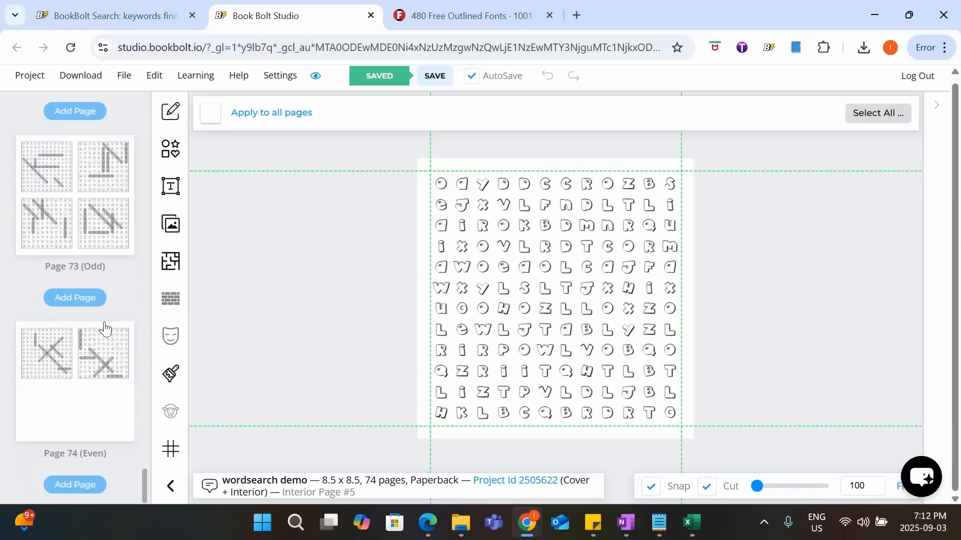
{"action": "scroll", "coordinate": [104, 326], "scroll_direction": "up", "scroll_amount": 8}
{"action": "left_click_drag", "start_coordinate": [144, 472], "coordinate": [190, 115]}
{"action": "scroll", "coordinate": [69, 305], "scroll_direction": "down", "scroll_amount": 6}
{"action": "scroll", "coordinate": [76, 290], "scroll_direction": "down", "scroll_amount": 9}
{"action": "scroll", "coordinate": [79, 275], "scroll_direction": "up", "scroll_amount": 1}
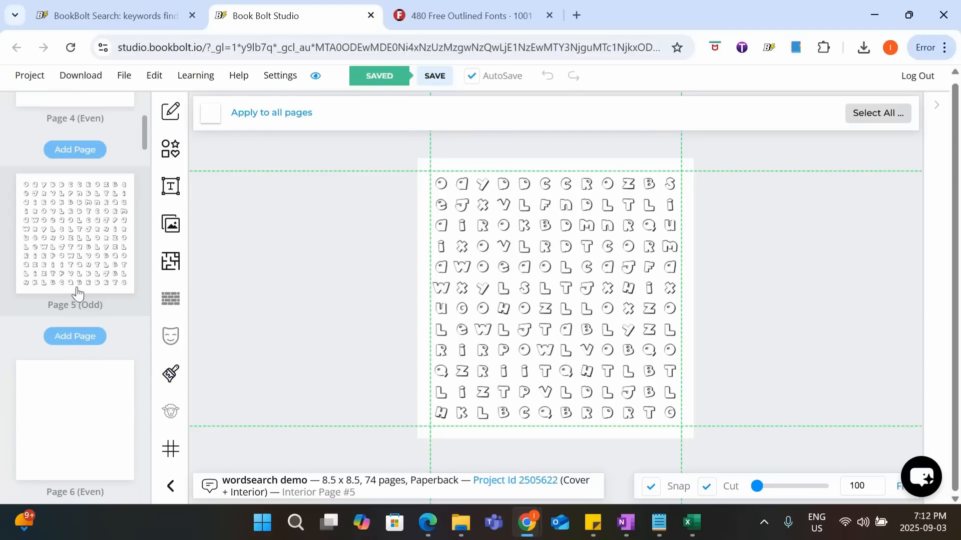
- Shrink the word search grid on page 5 proportionally and center it near the lower margin, leaving space above for a title
{"action": "left_click", "coordinate": [646, 225]}
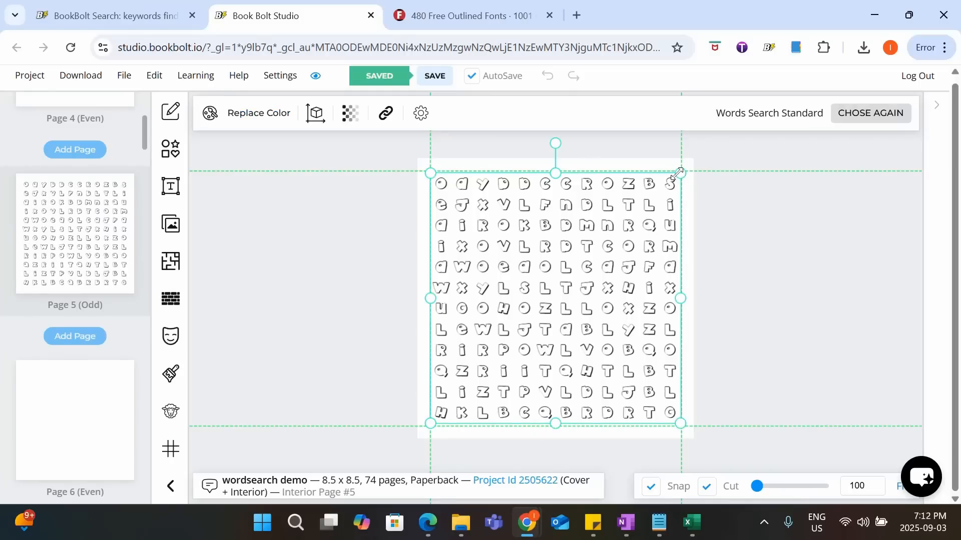
{"action": "left_click_drag", "start_coordinate": [678, 172], "coordinate": [652, 199]}
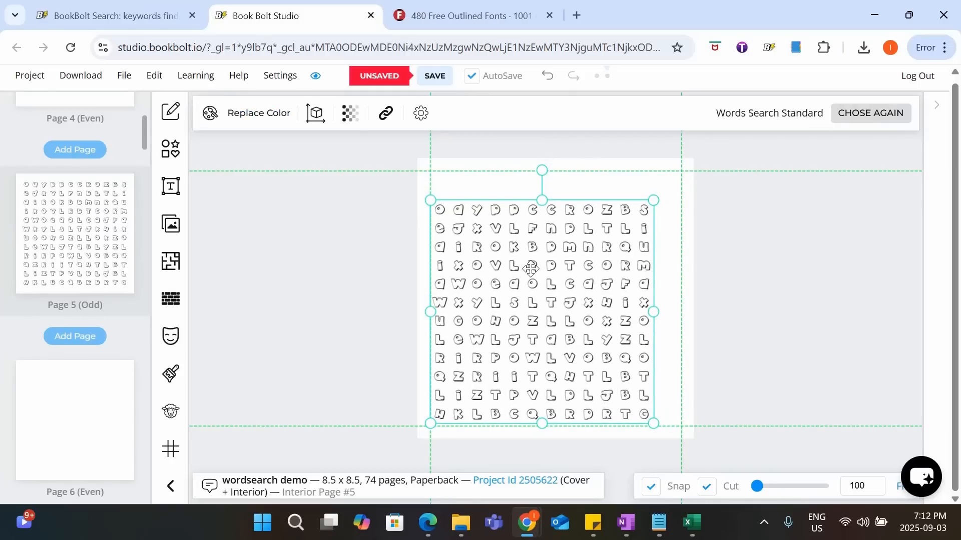
{"action": "left_click_drag", "start_coordinate": [531, 269], "coordinate": [539, 269]}
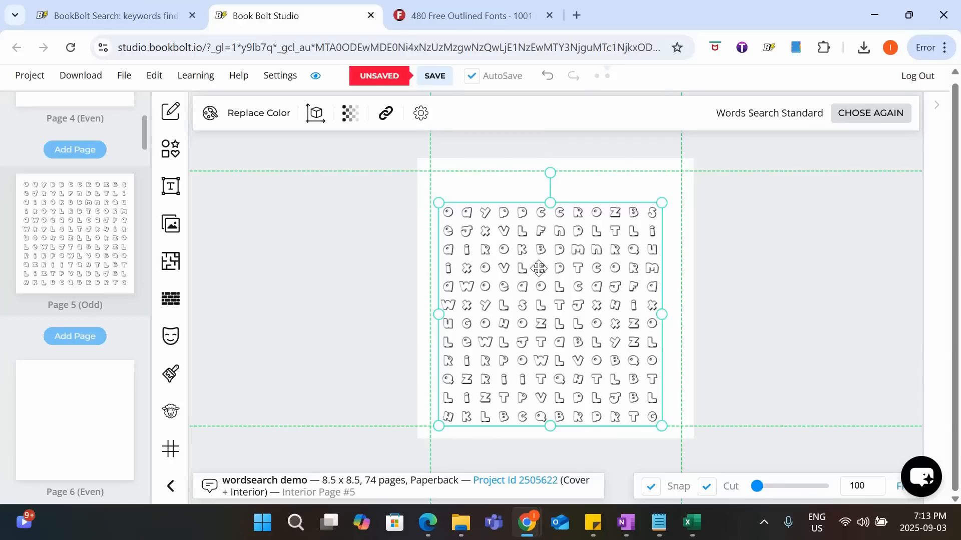
{"action": "left_click_drag", "start_coordinate": [600, 266], "coordinate": [605, 265]}
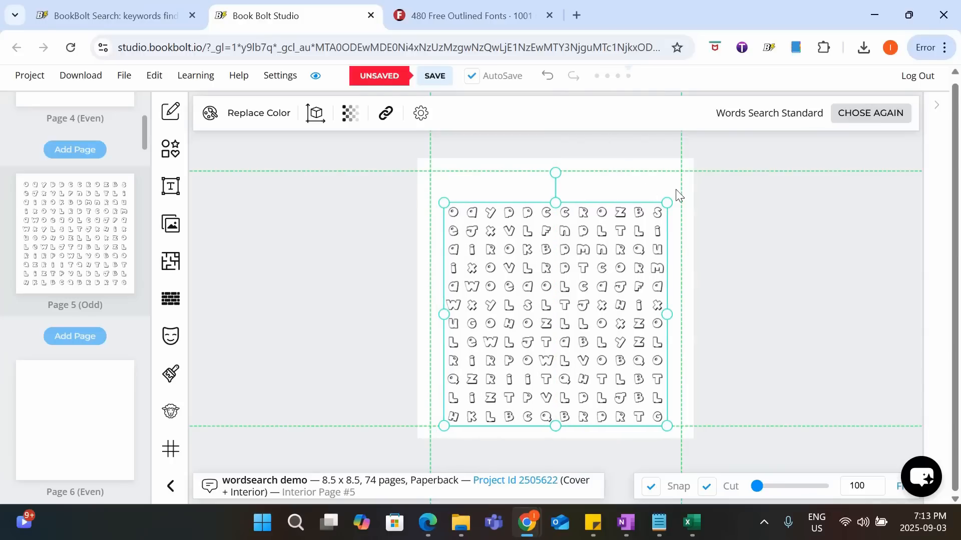
{"action": "left_click", "coordinate": [696, 197]}
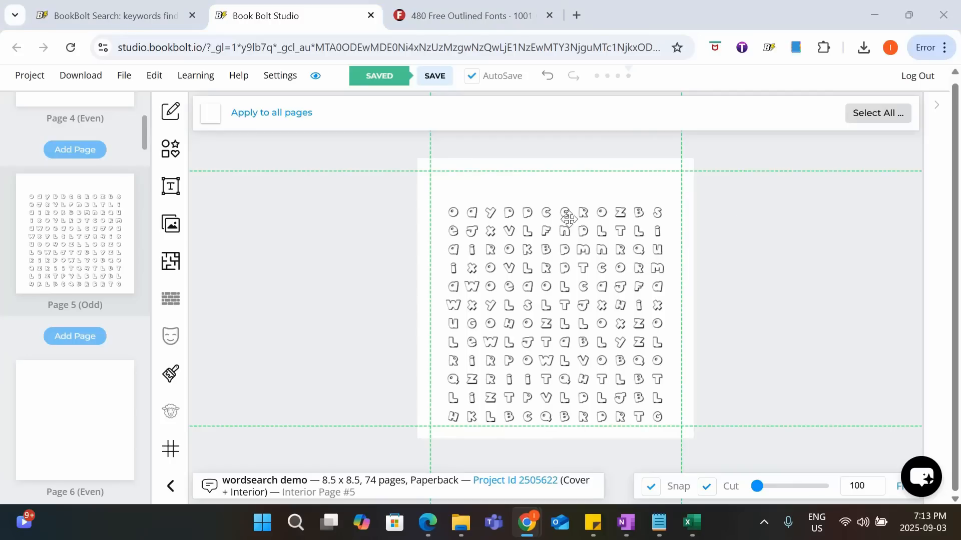
- Paste the copied "Word Search #1" title above the right end of the grid on page 5
{"action": "left_click", "coordinate": [599, 190]}
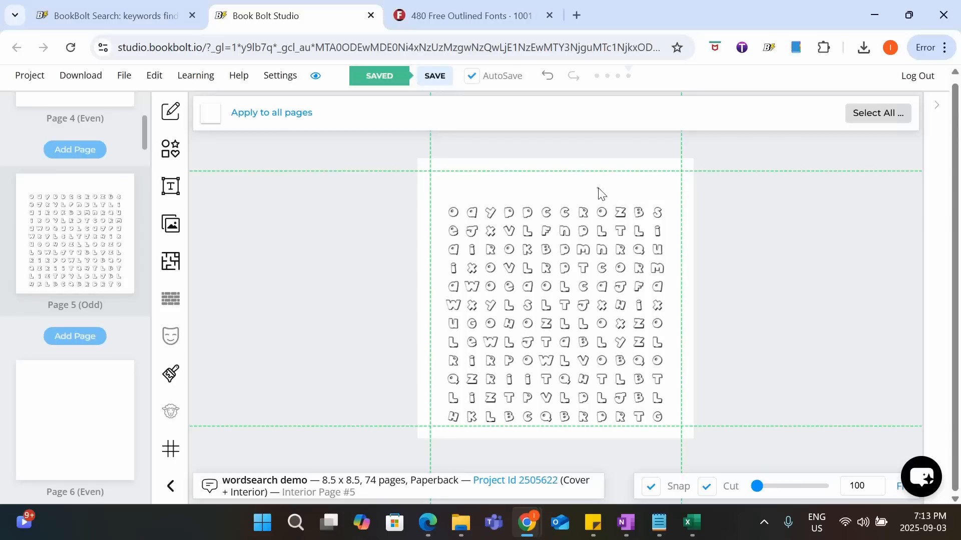
{"action": "key", "text": "ctrl+v"}
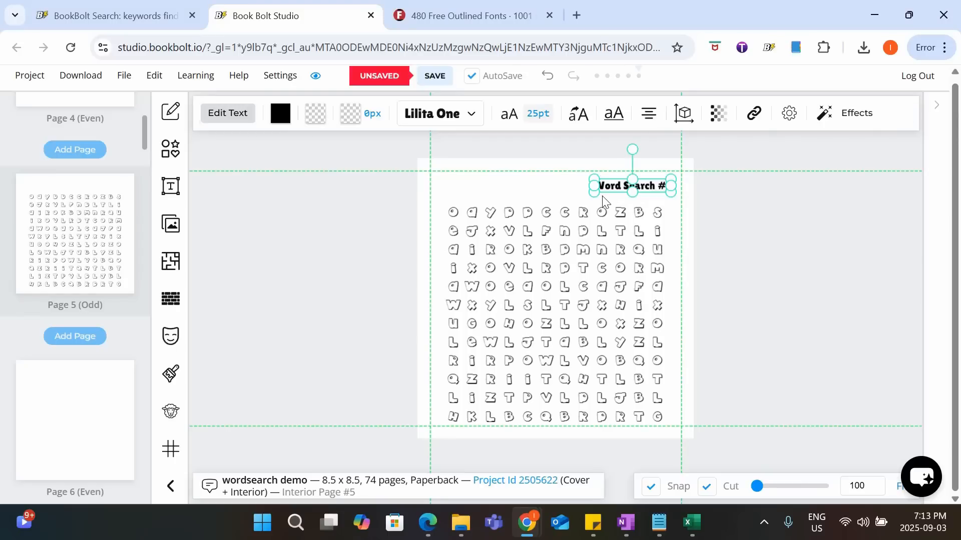
{"action": "left_click", "coordinate": [706, 204]}
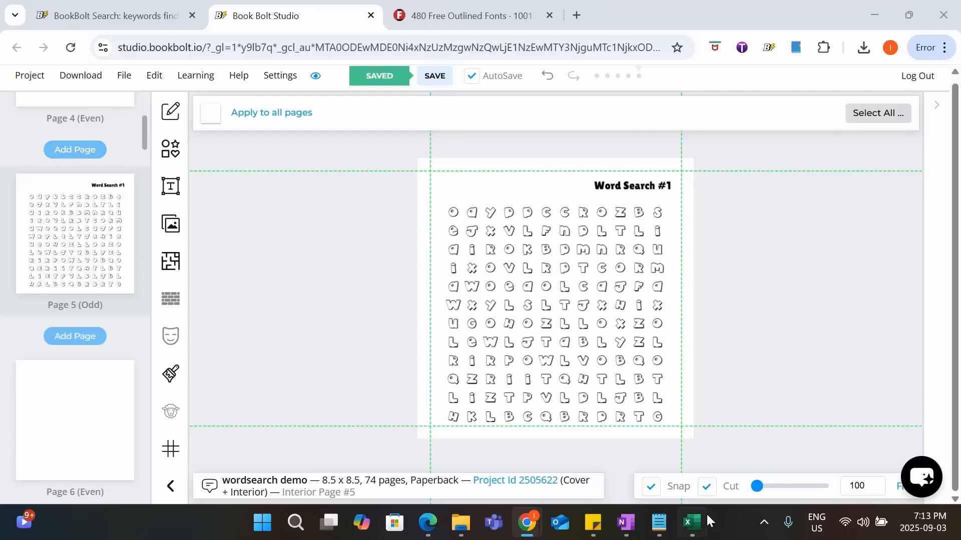
- Switch to the Excel word list, check the first puzzle's word group in A2 through A6 and return to Book Bolt Studio
{"action": "left_click", "coordinate": [693, 522]}
{"action": "left_click_drag", "start_coordinate": [38, 186], "coordinate": [62, 255]}
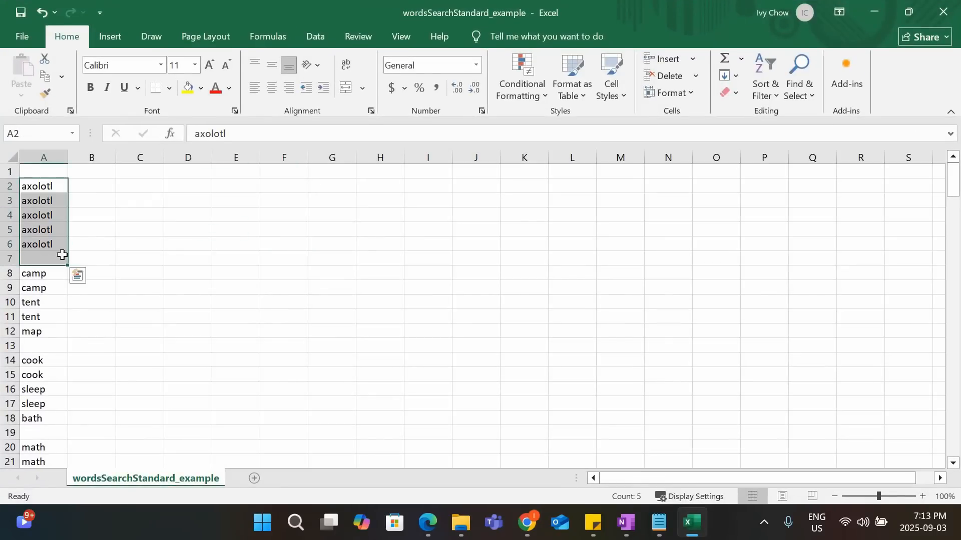
{"action": "left_click", "coordinate": [620, 244]}
{"action": "left_click", "coordinate": [874, 12]}
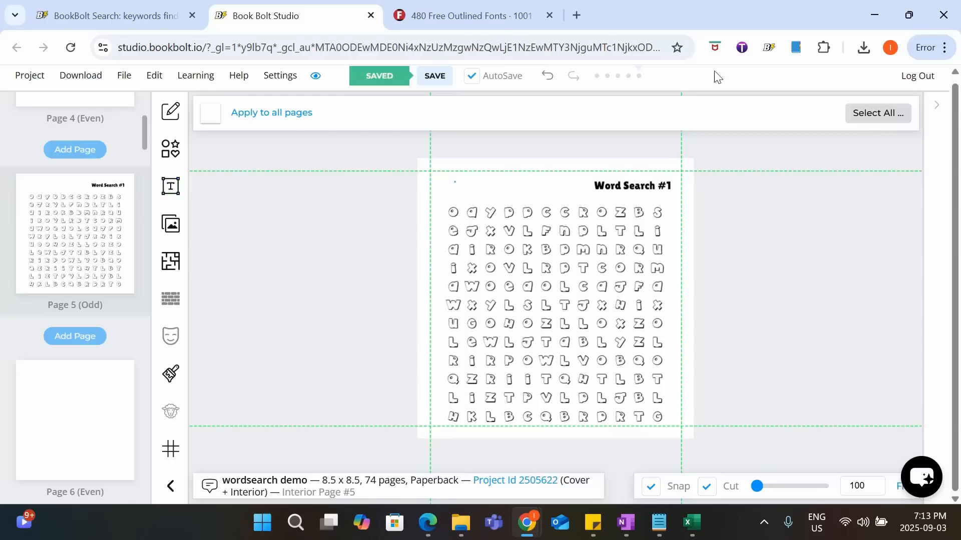
- Select the "Word Search #1" title on page 5
{"action": "left_click", "coordinate": [610, 186]}
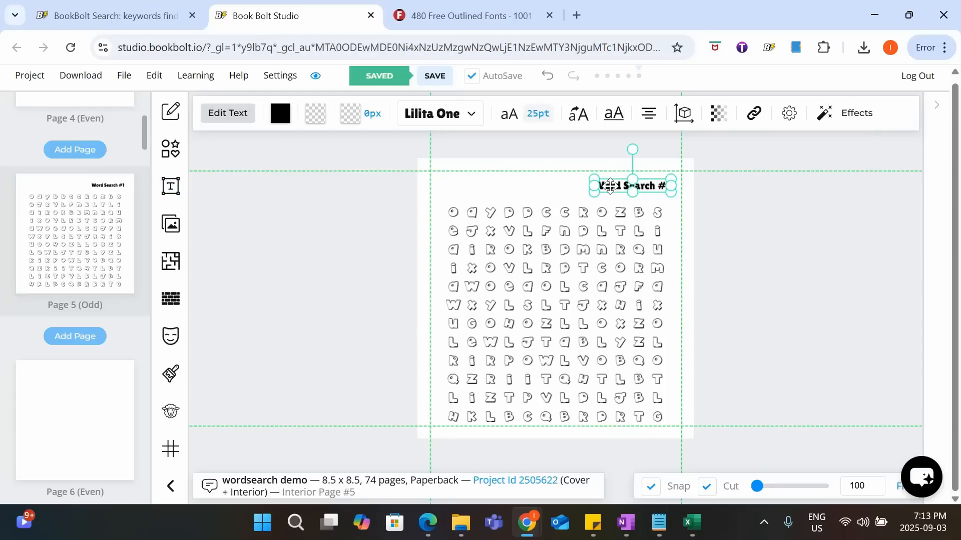
- Duplicate the Word Search #1 title on page 5, change the copy's text to "AXOLOTL X 5", and align it above the grid's first columns
{"action": "key", "text": "ctrl+v"}
{"action": "double_click", "coordinate": [494, 191]}
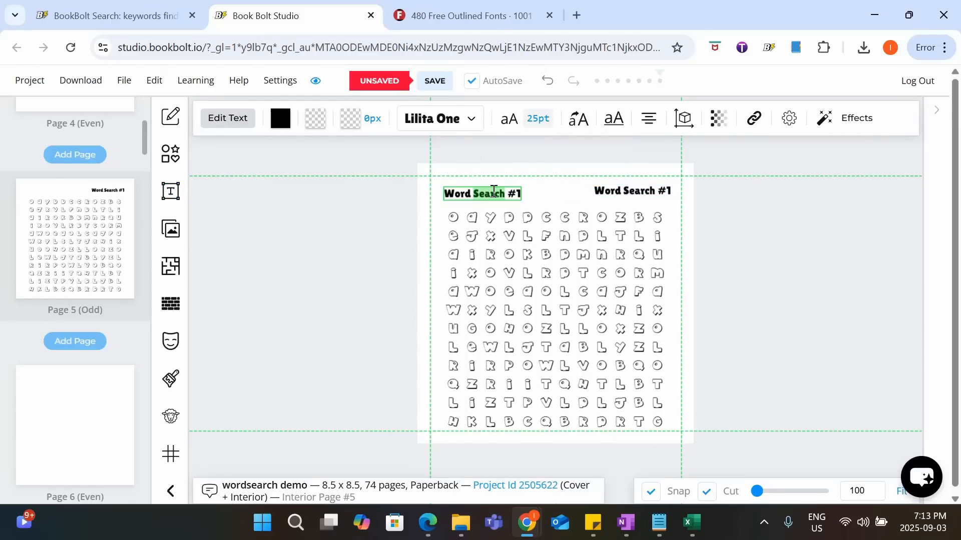
{"action": "left_click_drag", "start_coordinate": [456, 193], "coordinate": [444, 194]}
{"action": "type", "text": "AX"}
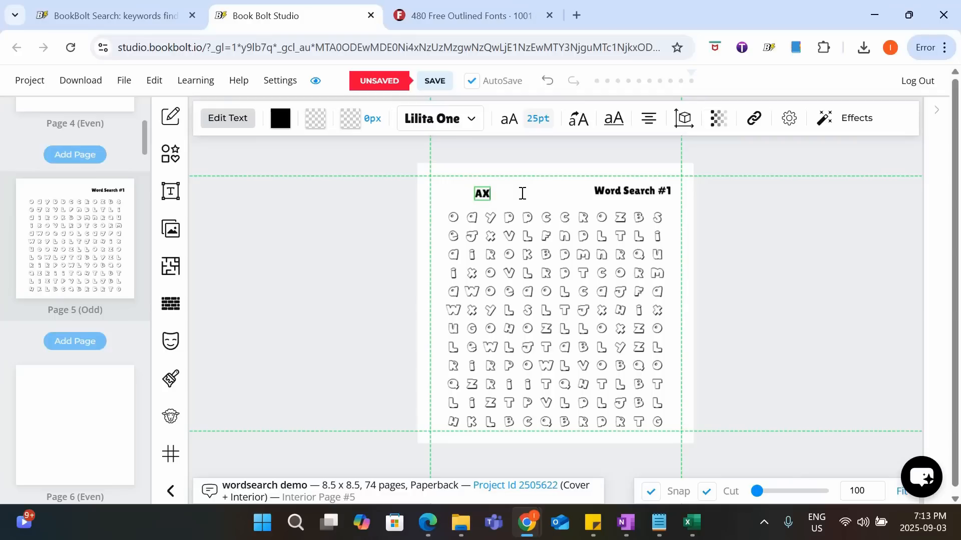
{"action": "type", "text": "OLOTL X 5"}
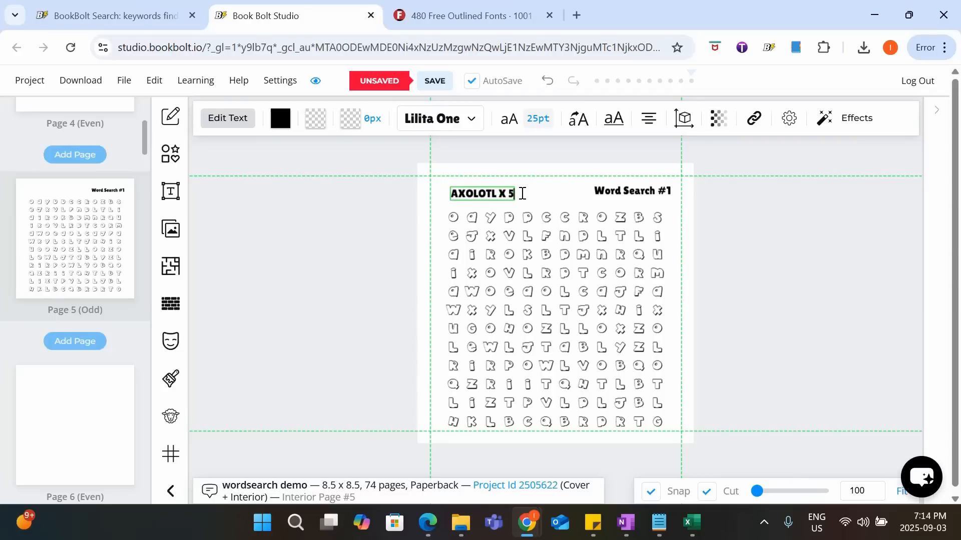
{"action": "key", "text": "Escape"}
{"action": "left_click_drag", "start_coordinate": [490, 192], "coordinate": [485, 193]}
{"action": "left_click", "coordinate": [410, 202]}
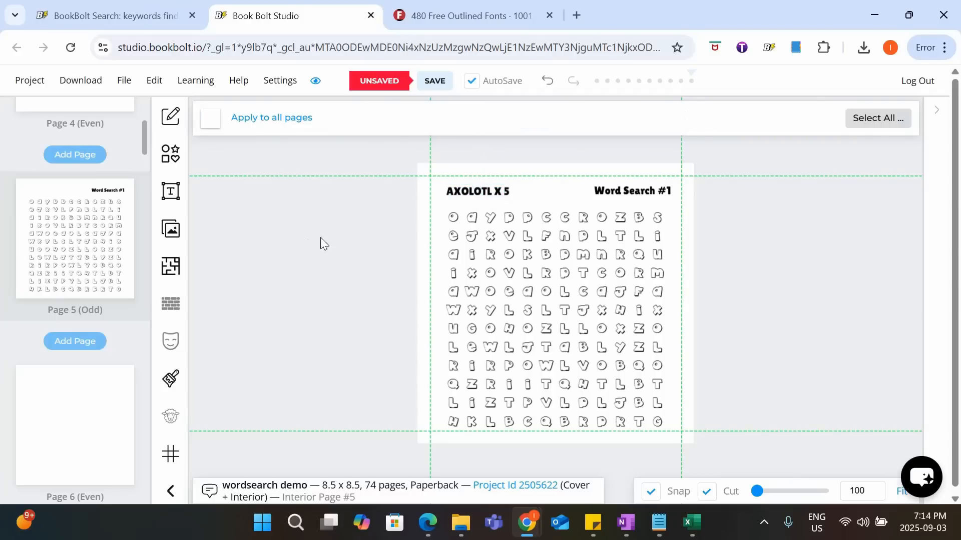
- Add a rectangle shape to page 5 and move it over the AXOLOTL X 5 text
{"action": "left_click", "coordinate": [171, 156]}
{"action": "left_click", "coordinate": [219, 161]}
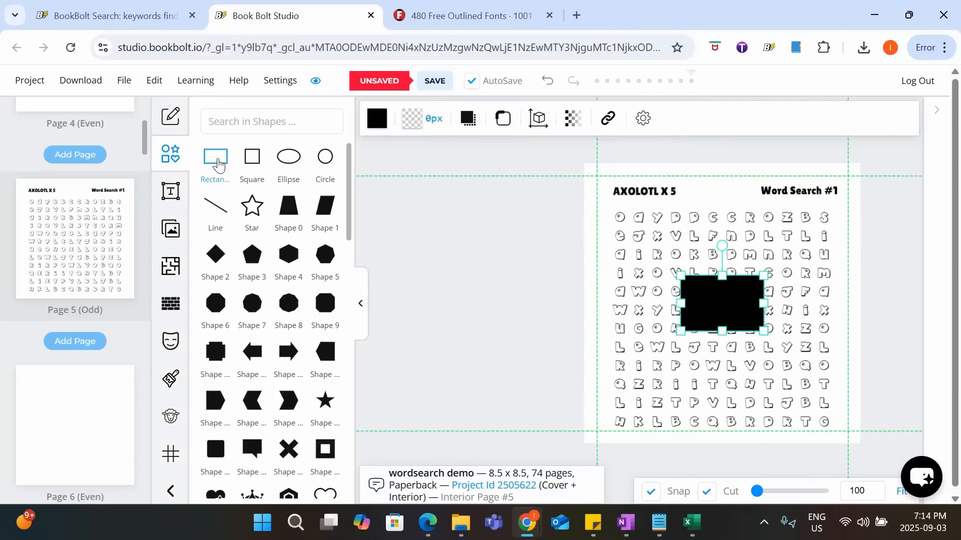
{"action": "left_click_drag", "start_coordinate": [699, 286], "coordinate": [629, 194]}
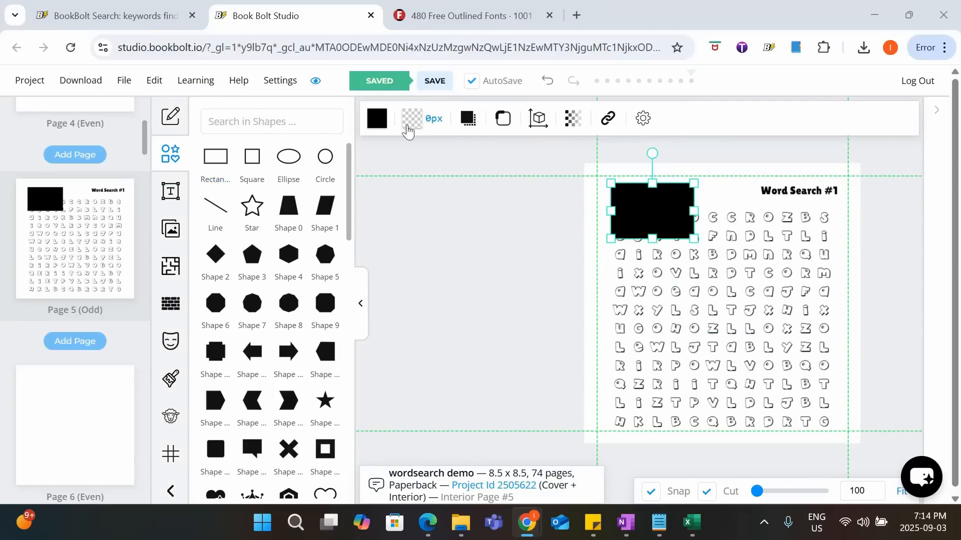
- Give the rectangle no fill and a solid black 7 px outline, and resize it to frame the AXOLOTL X 5 text
{"action": "left_click", "coordinate": [409, 125]}
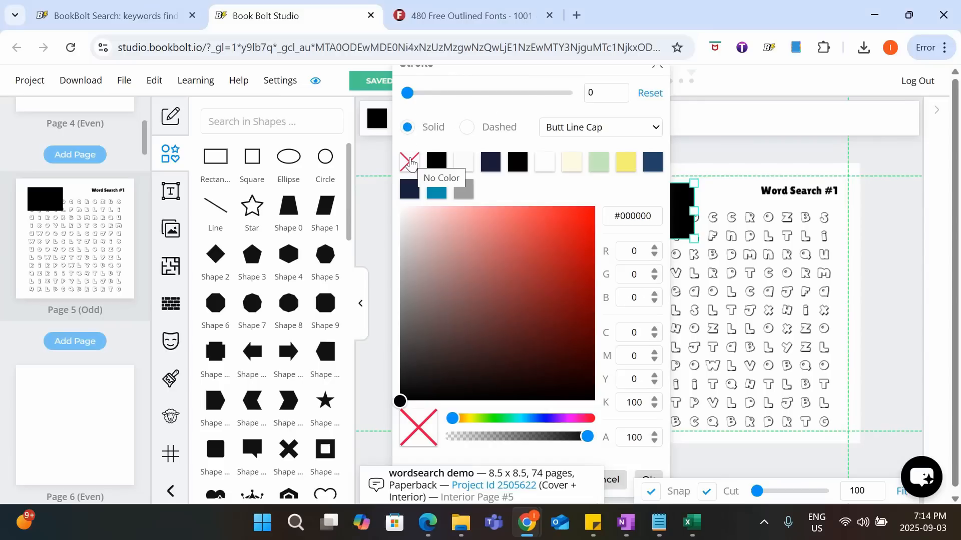
{"action": "left_click", "coordinate": [643, 491]}
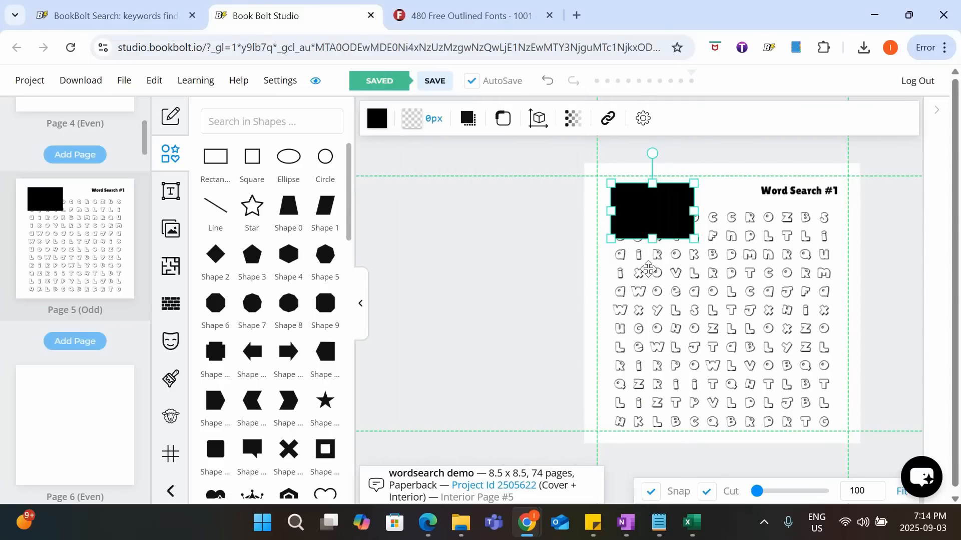
{"action": "left_click", "coordinate": [414, 119]}
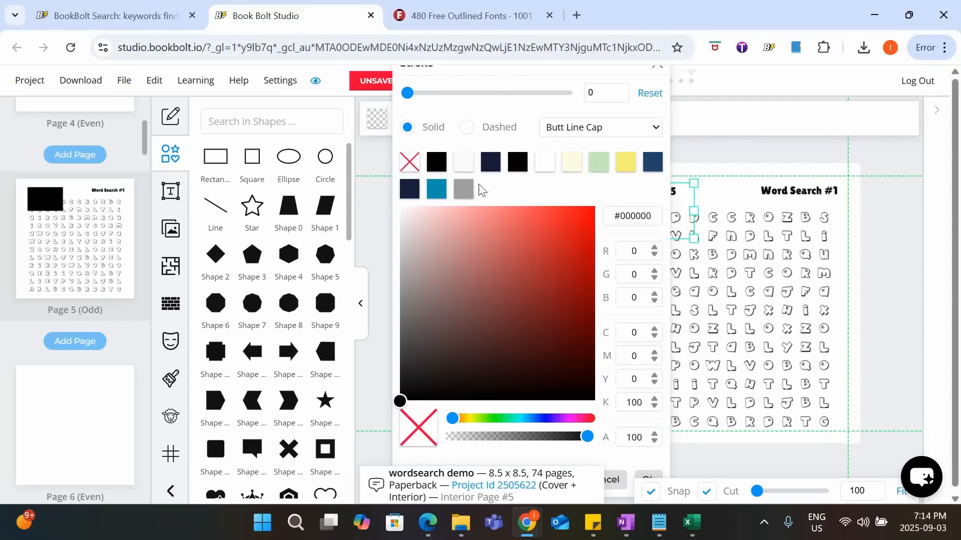
{"action": "left_click", "coordinate": [439, 170]}
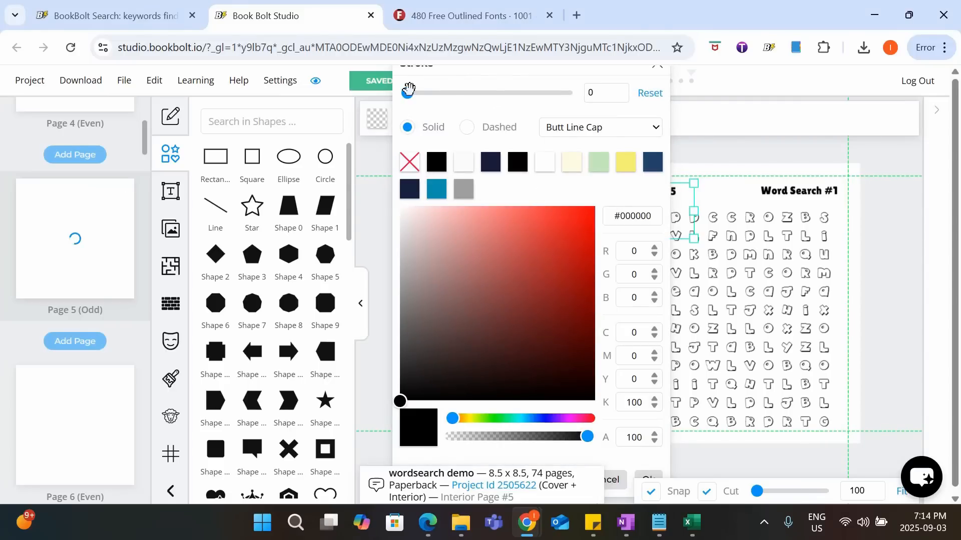
{"action": "mouse_move", "coordinate": [407, 92]}
{"action": "left_mouse_down"}
{"action": "mouse_move", "coordinate": [469, 93]}
{"action": "mouse_move", "coordinate": [504, 111]}
{"action": "mouse_move", "coordinate": [420, 111]}
{"action": "left_mouse_up"}
{"action": "left_click", "coordinate": [644, 479]}
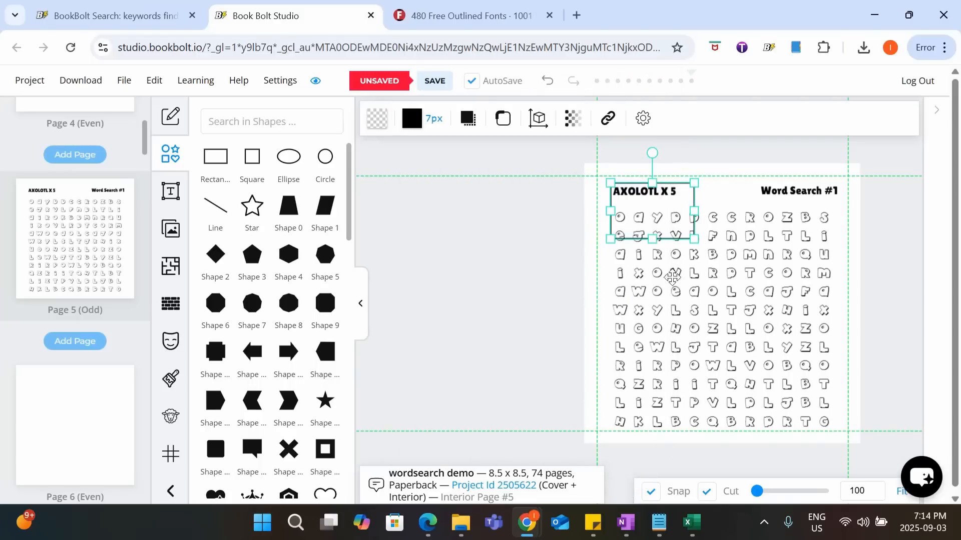
{"action": "left_click_drag", "start_coordinate": [652, 239], "coordinate": [652, 201]}
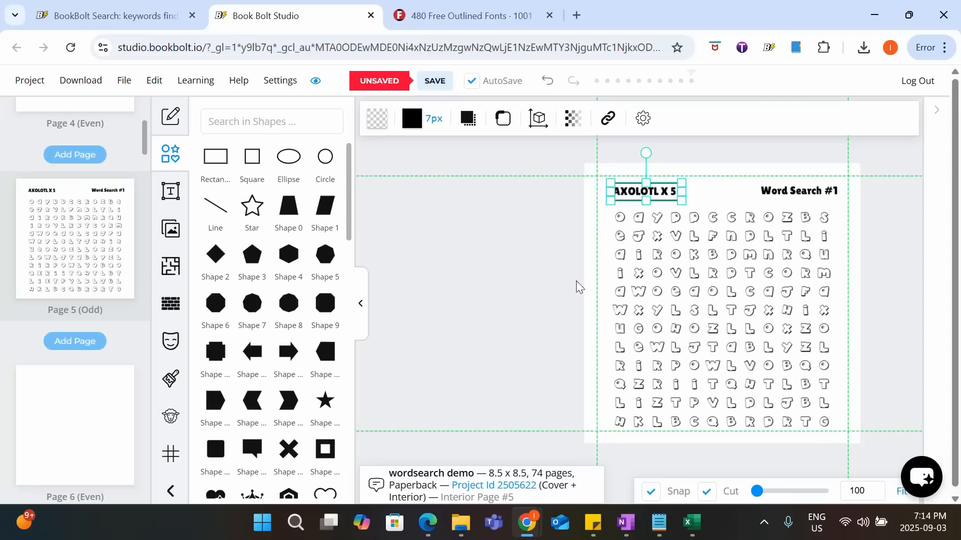
{"action": "left_click", "coordinate": [546, 304]}
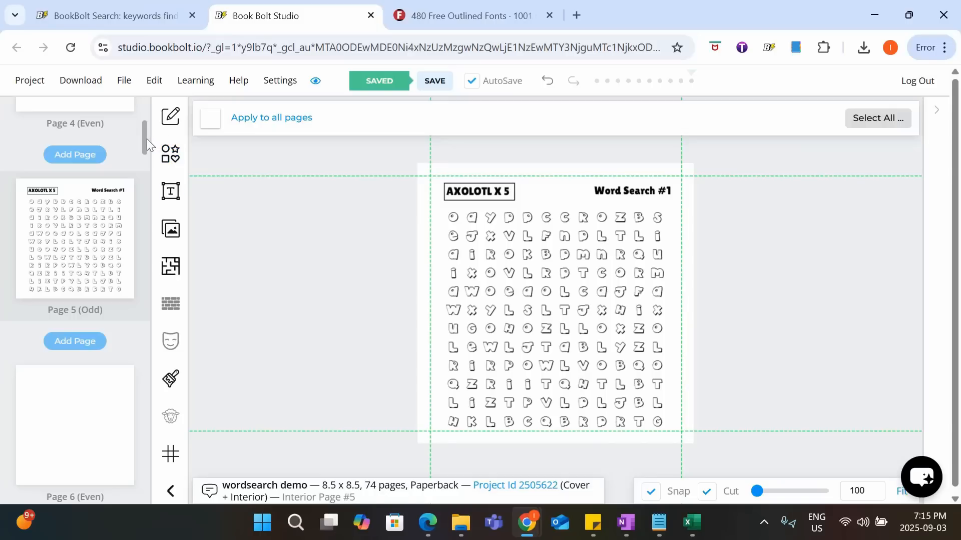
- Copy the Word Search #1 title from page 5 and open the solutions page, page 67
{"action": "left_click_drag", "start_coordinate": [146, 139], "coordinate": [139, 457]}
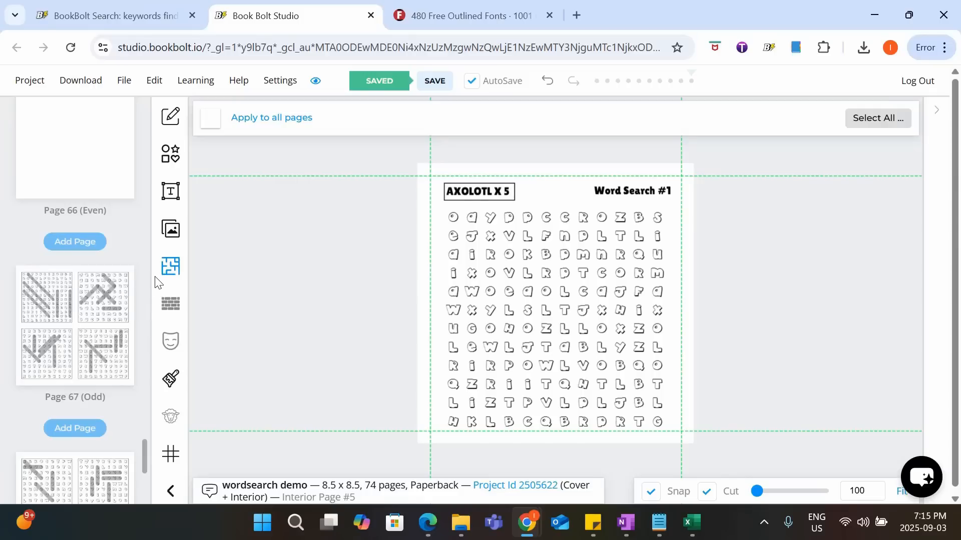
{"action": "left_click", "coordinate": [612, 194]}
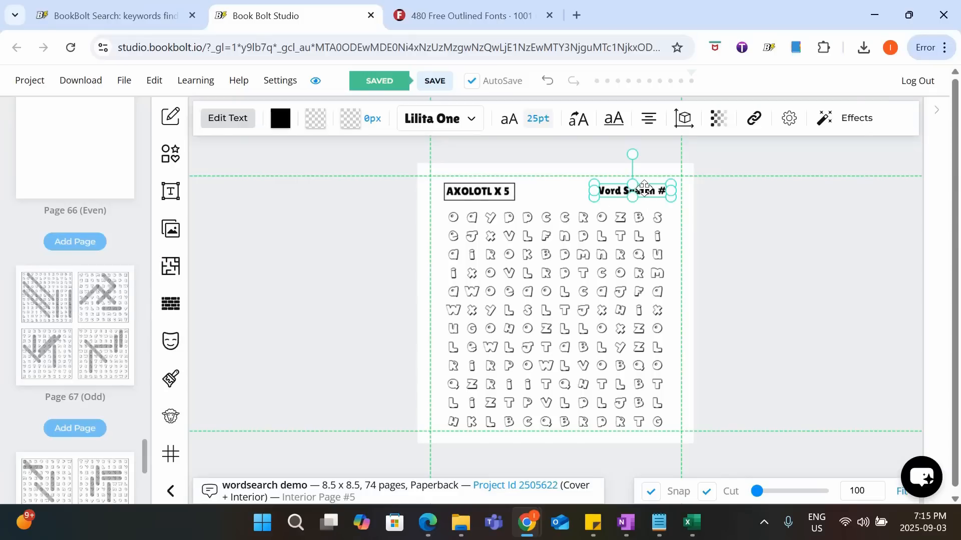
{"action": "left_click", "coordinate": [97, 299]}
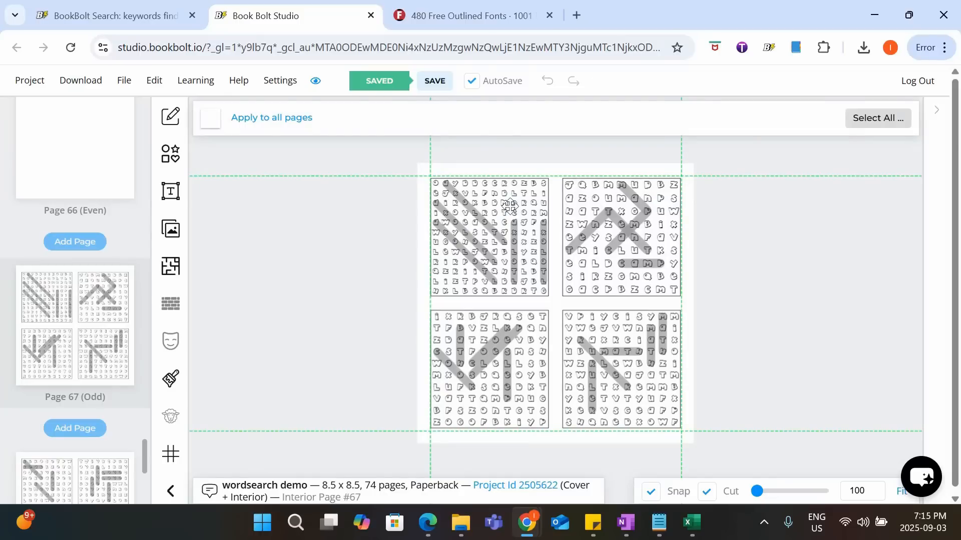
- Select all four solution grids on page 67 and shrink them together slightly to free space inside the upper margin
{"action": "left_click", "coordinate": [509, 206]}
{"action": "left_click", "coordinate": [587, 219], "text": "shift"}
{"action": "left_click", "coordinate": [584, 391], "text": "shift"}
{"action": "left_click", "coordinate": [490, 367], "text": "shift"}
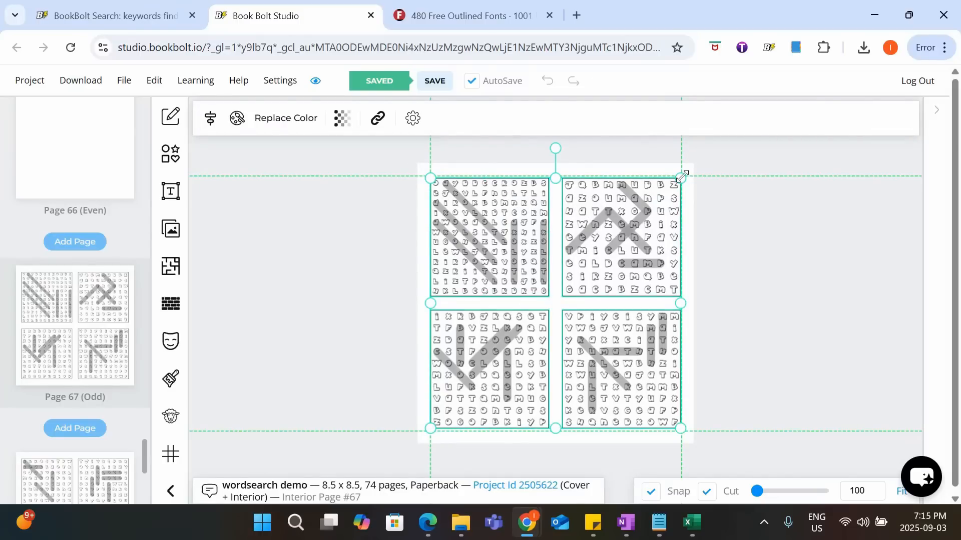
{"action": "left_click_drag", "start_coordinate": [681, 176], "coordinate": [676, 183]}
{"action": "left_click", "coordinate": [697, 261]}
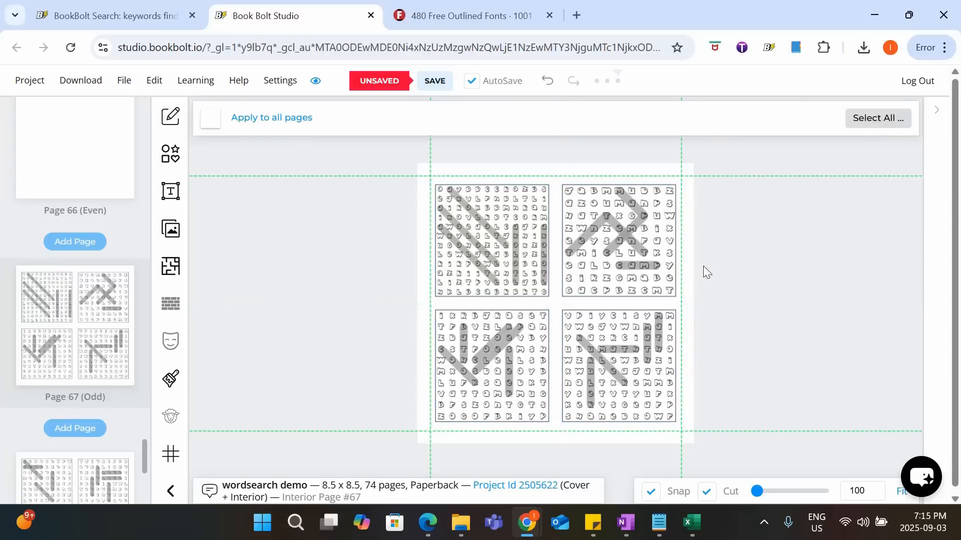
- Paste the Word Search #1 title onto page 67 and set its font size to 15 pt
{"action": "left_click", "coordinate": [640, 261]}
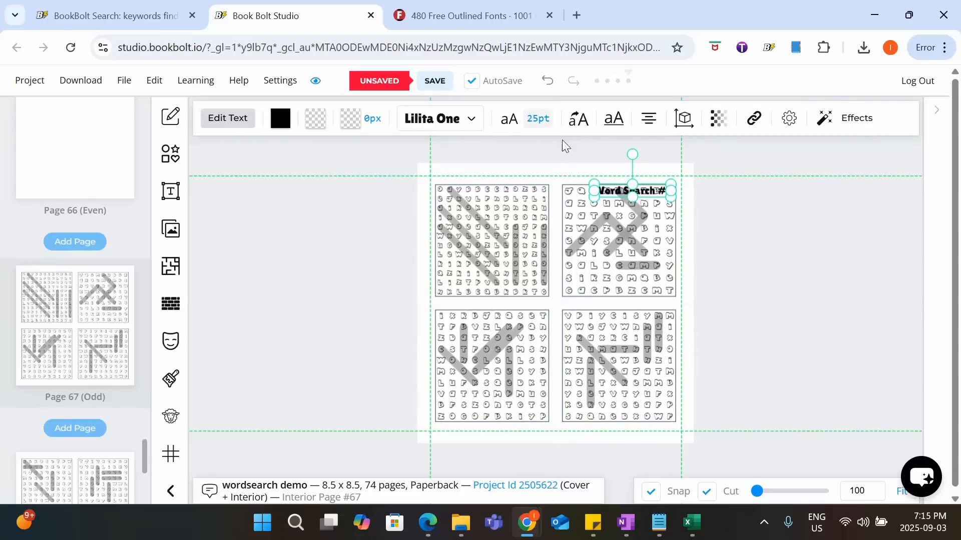
{"action": "left_click", "coordinate": [539, 122]}
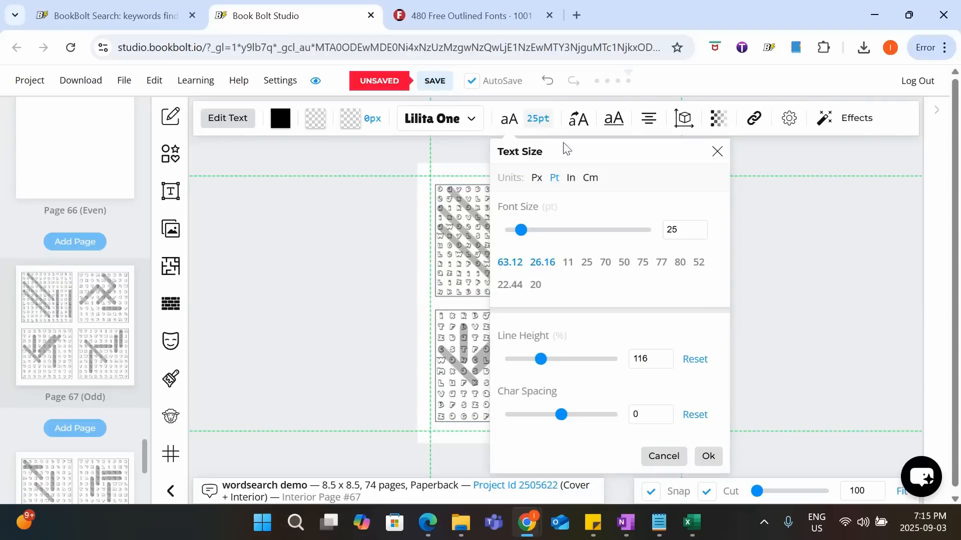
{"action": "left_click", "coordinate": [683, 225]}
{"action": "key", "text": "BackSpace"}
{"action": "key", "text": "BackSpace"}
{"action": "type", "text": "15"}
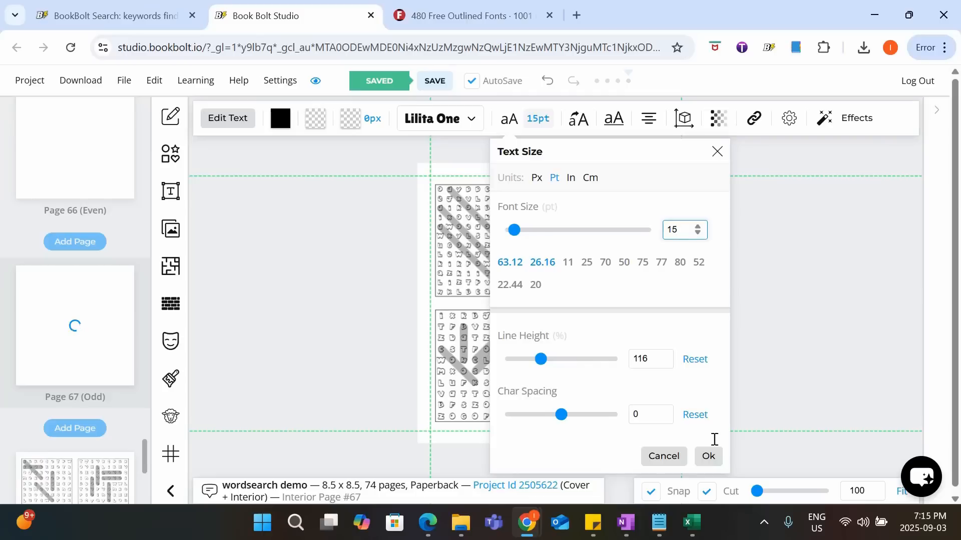
{"action": "left_click", "coordinate": [708, 456]}
- Move the Word Search #1 title directly above the upper-left solution grid, aligned with the grid's left edge
{"action": "left_click", "coordinate": [772, 246]}
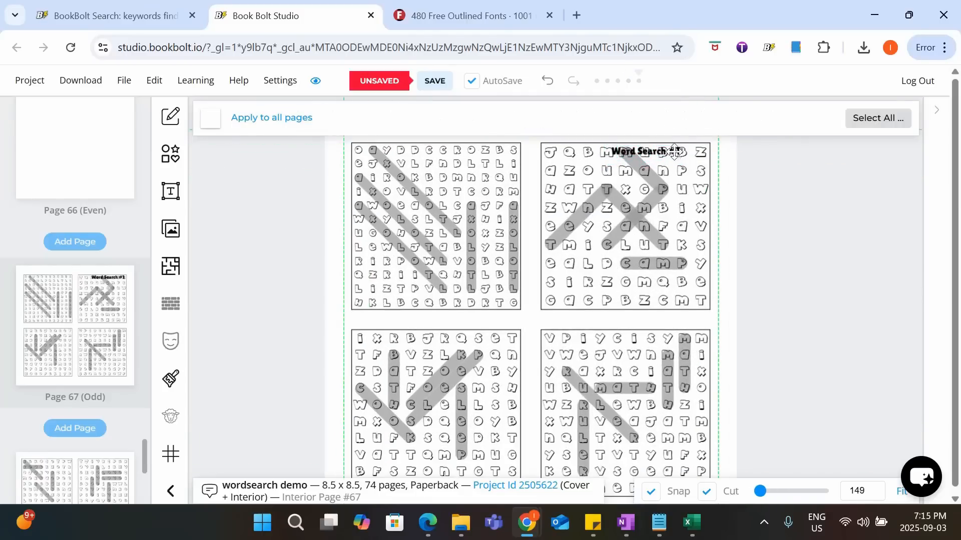
{"action": "left_click_drag", "start_coordinate": [674, 152], "coordinate": [431, 143]}
{"action": "left_click", "coordinate": [560, 173]}
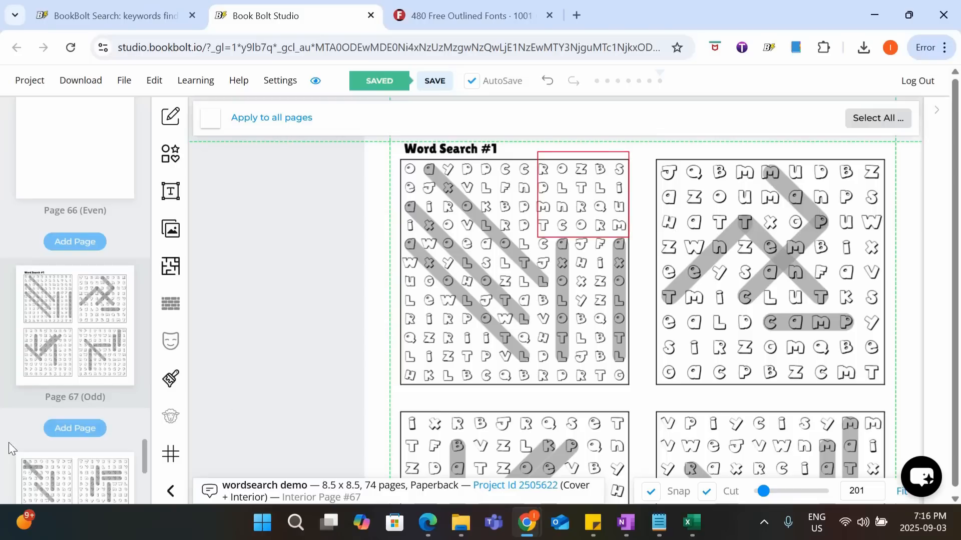
- Return to page 5 and add a rectangle shape with a white fill
{"action": "left_click_drag", "start_coordinate": [143, 450], "coordinate": [159, 157]}
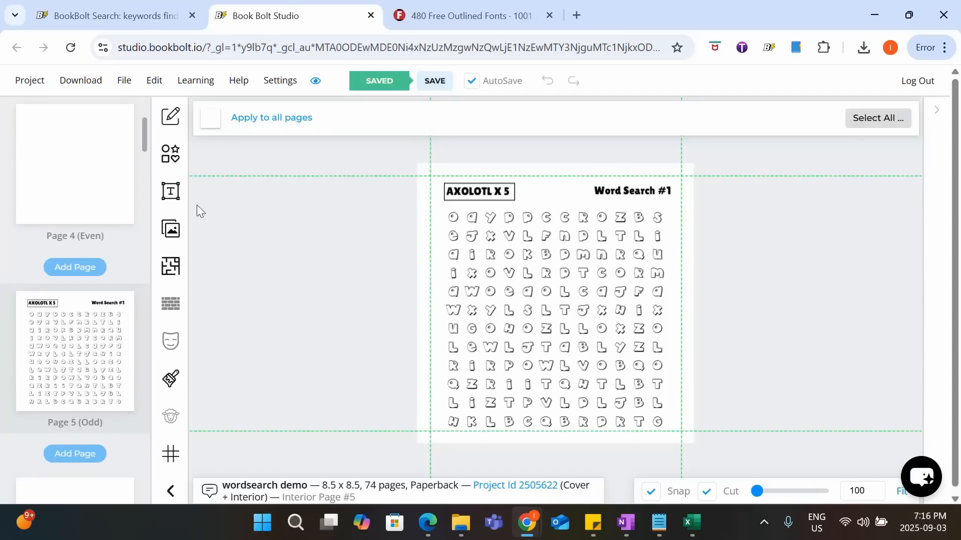
{"action": "left_click", "coordinate": [170, 153]}
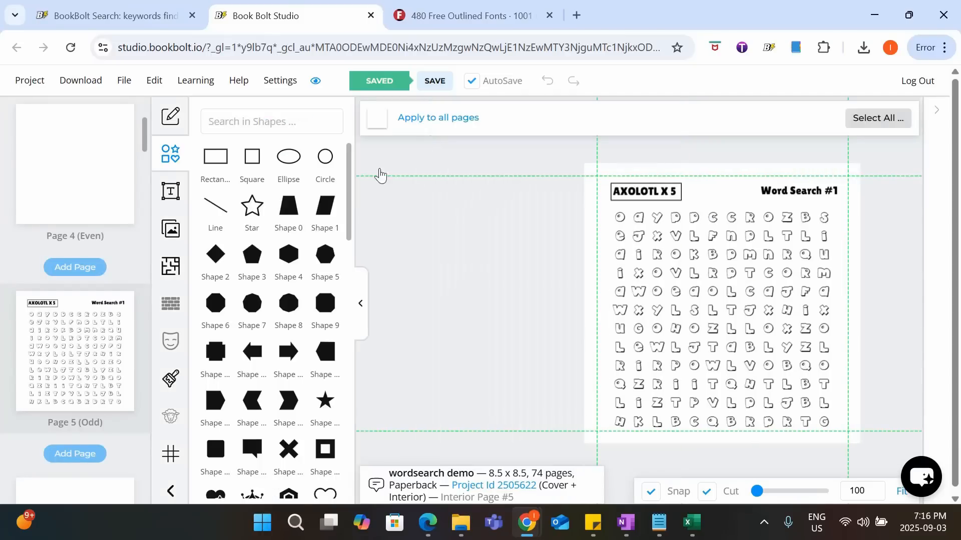
{"action": "left_click", "coordinate": [215, 156]}
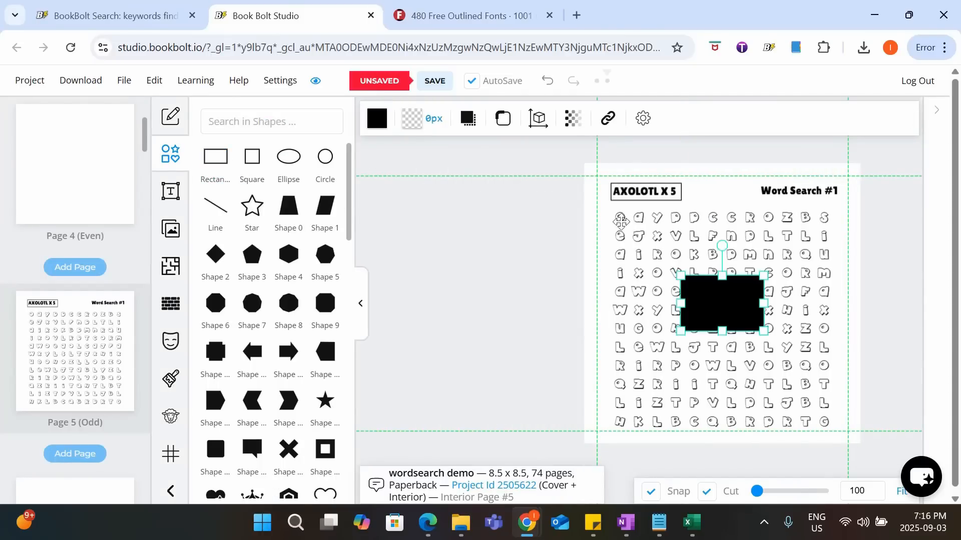
{"action": "left_click", "coordinate": [379, 123]}
{"action": "left_click", "coordinate": [508, 166]}
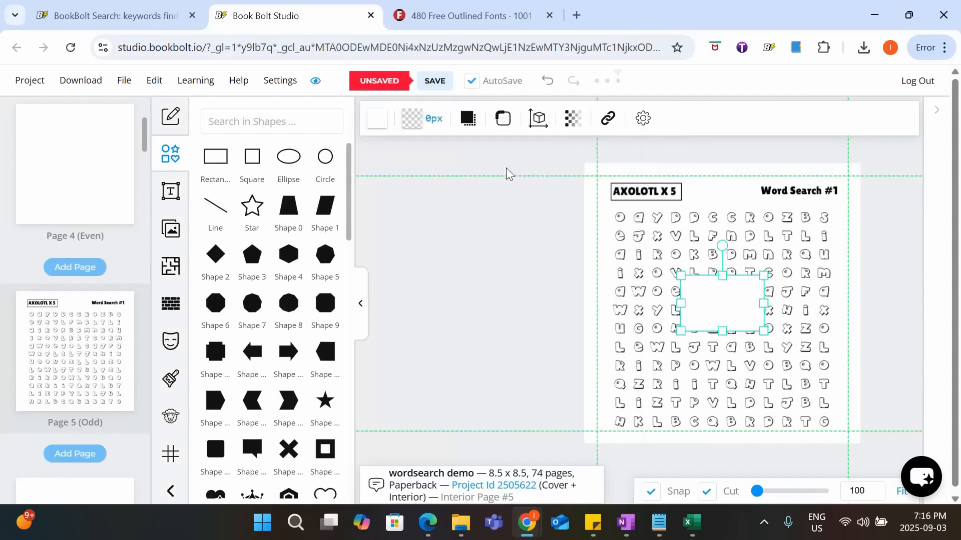
- Move and resize the white rectangle to cover the unused letters in the first four rows of the puzzle's last five columns
{"action": "left_click_drag", "start_coordinate": [722, 306], "coordinate": [787, 283]}
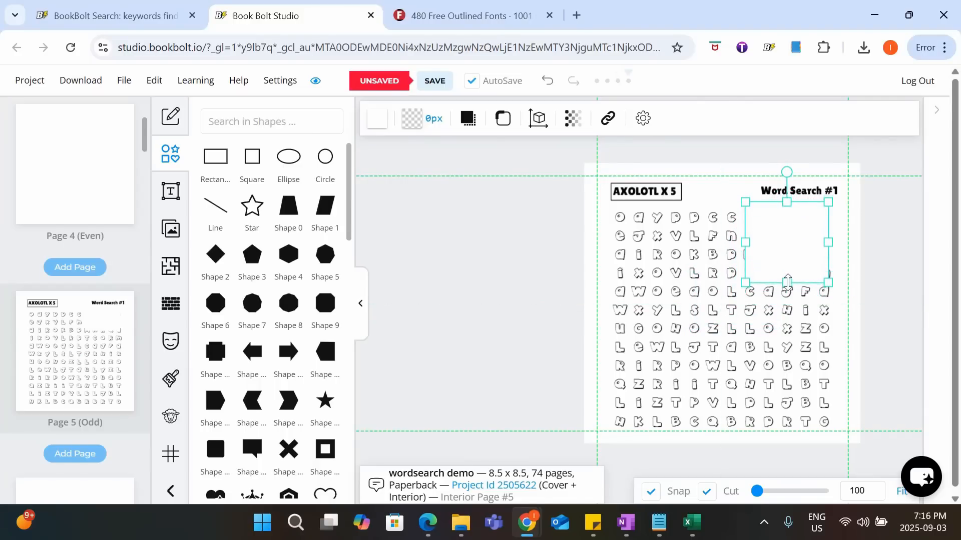
{"action": "left_click_drag", "start_coordinate": [828, 247], "coordinate": [834, 246]}
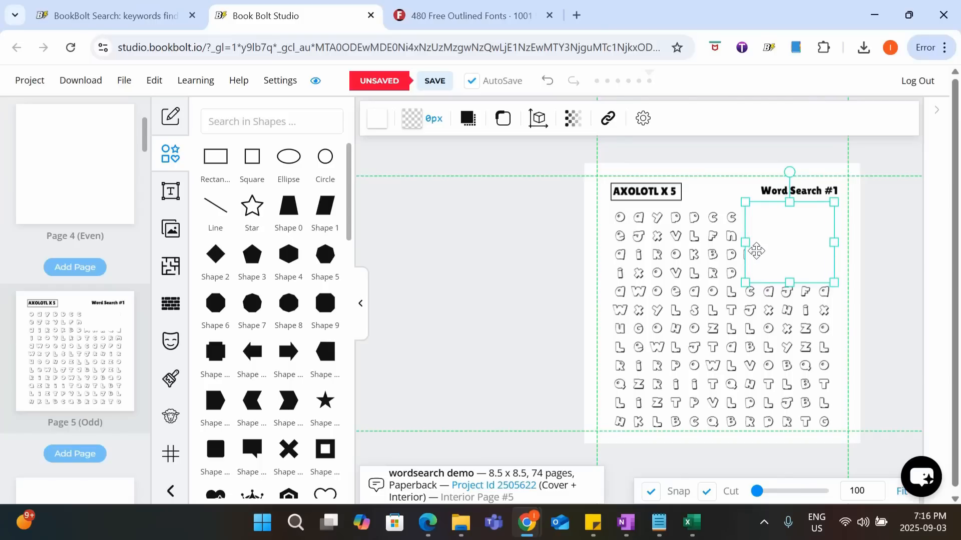
{"action": "left_click_drag", "start_coordinate": [745, 240], "coordinate": [743, 240]}
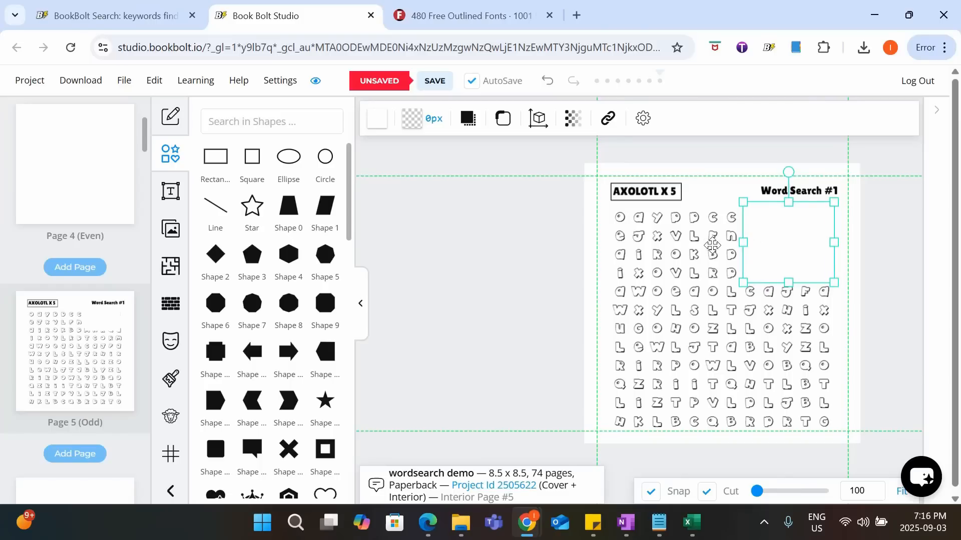
{"action": "left_click", "coordinate": [543, 286]}
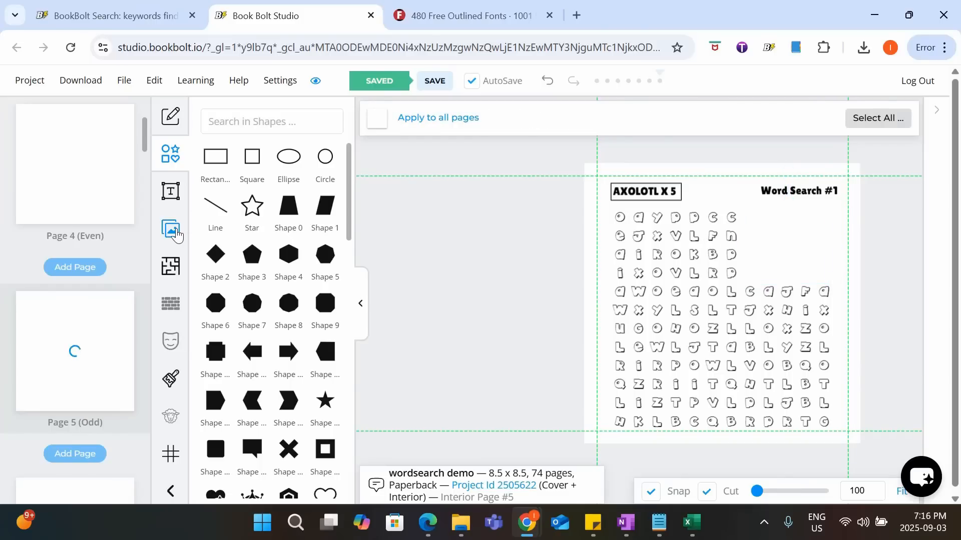
- Insert the uploaded image of the axolotl with a bow and teacup, shrink it, and place it in the blank upper-right corner of the puzzle
{"action": "left_click", "coordinate": [171, 229]}
{"action": "scroll", "coordinate": [531, 344], "scroll_direction": "up", "scroll_amount": 3}
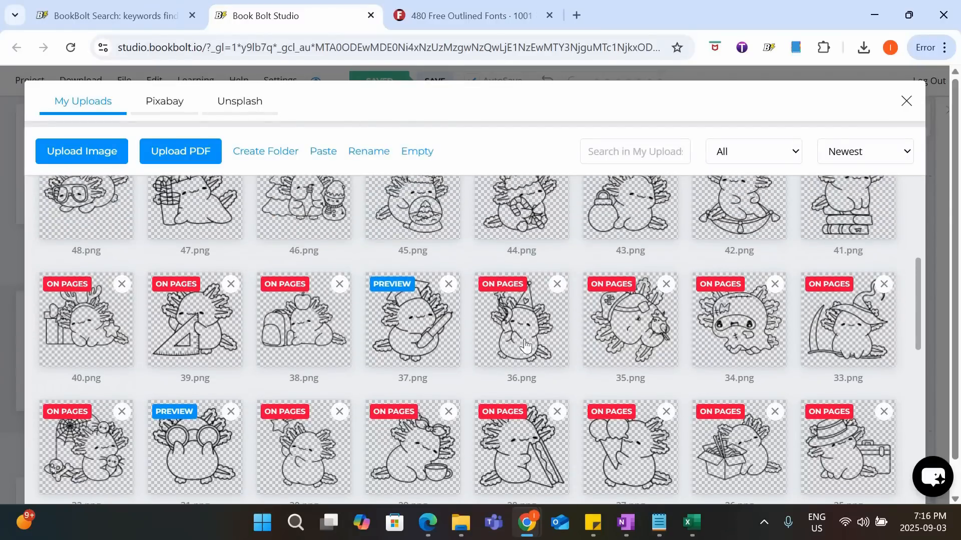
{"action": "left_click", "coordinate": [428, 462]}
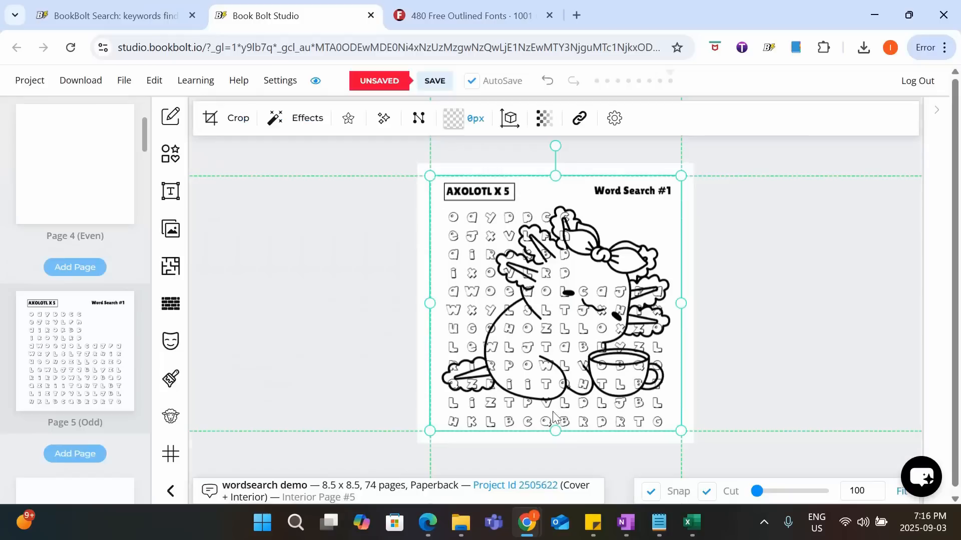
{"action": "left_click_drag", "start_coordinate": [606, 283], "coordinate": [566, 257]}
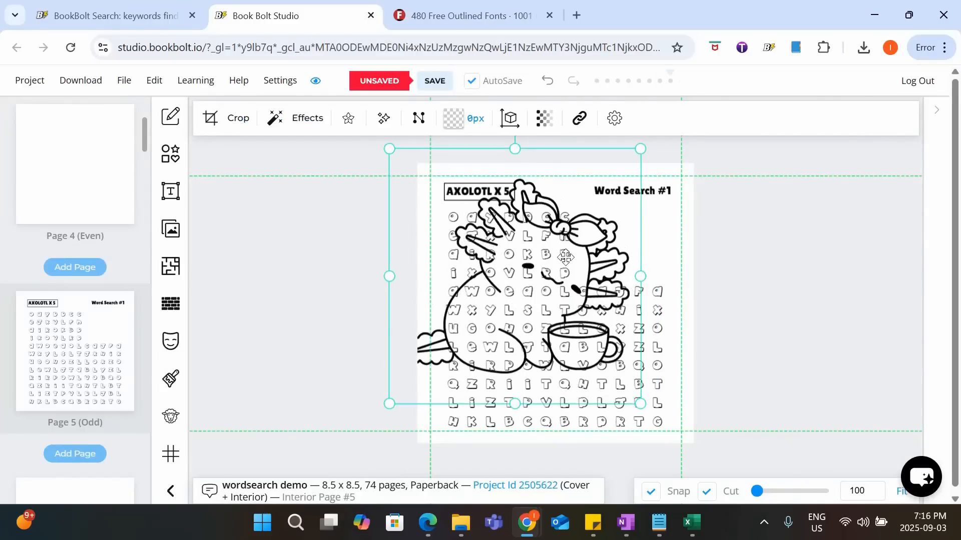
{"action": "left_click_drag", "start_coordinate": [641, 149], "coordinate": [474, 319]}
{"action": "left_click_drag", "start_coordinate": [457, 352], "coordinate": [639, 236]}
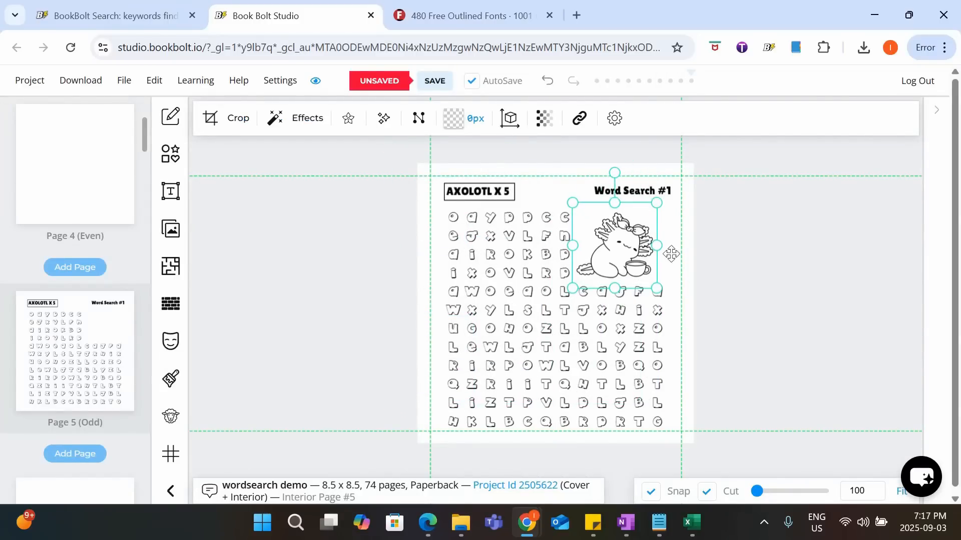
- Review the finished puzzle pages from Word Search #2 onward, checking their titles, framed word clues and axolotl illustrations
{"action": "left_click", "coordinate": [732, 278]}
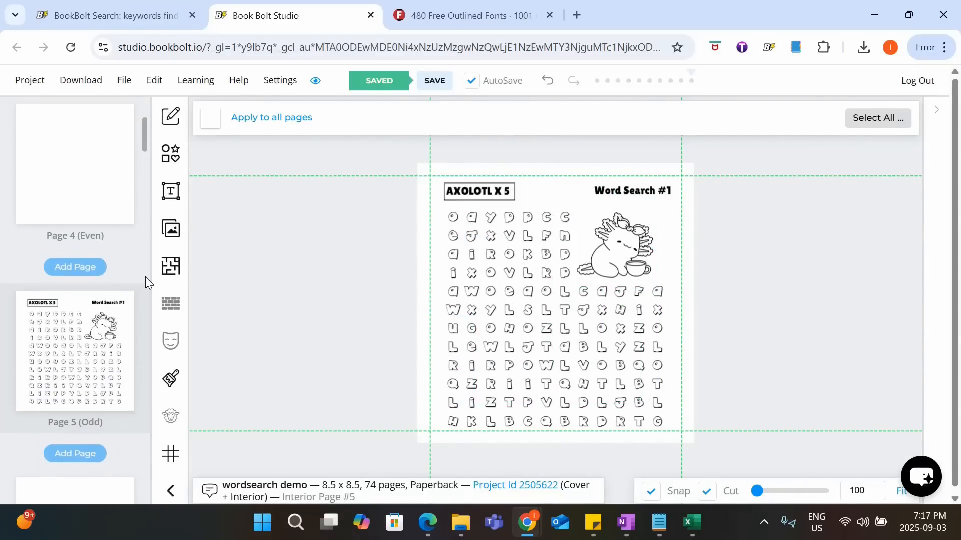
{"action": "scroll", "coordinate": [145, 277], "scroll_direction": "down", "scroll_amount": 3}
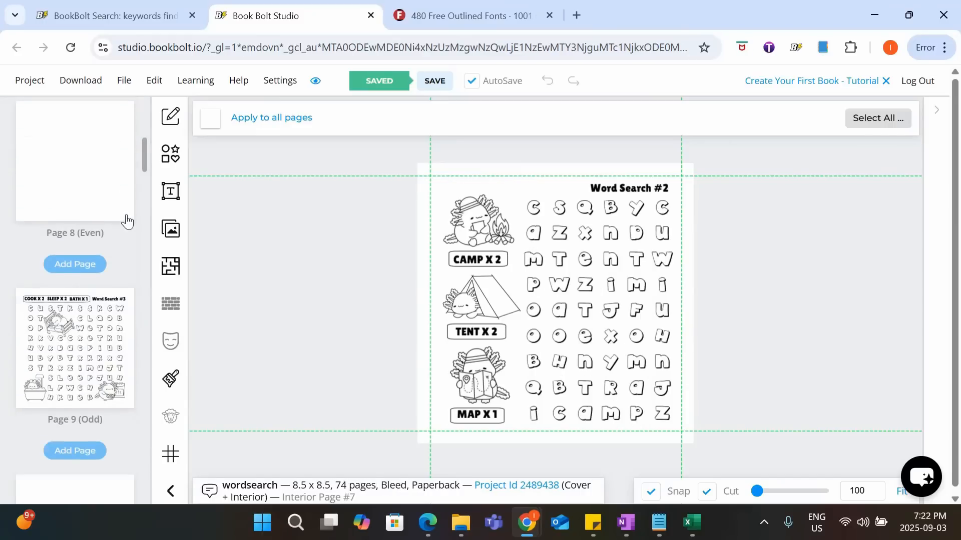
{"action": "scroll", "coordinate": [126, 221], "scroll_direction": "down", "scroll_amount": 3}
{"action": "left_click", "coordinate": [122, 202]}
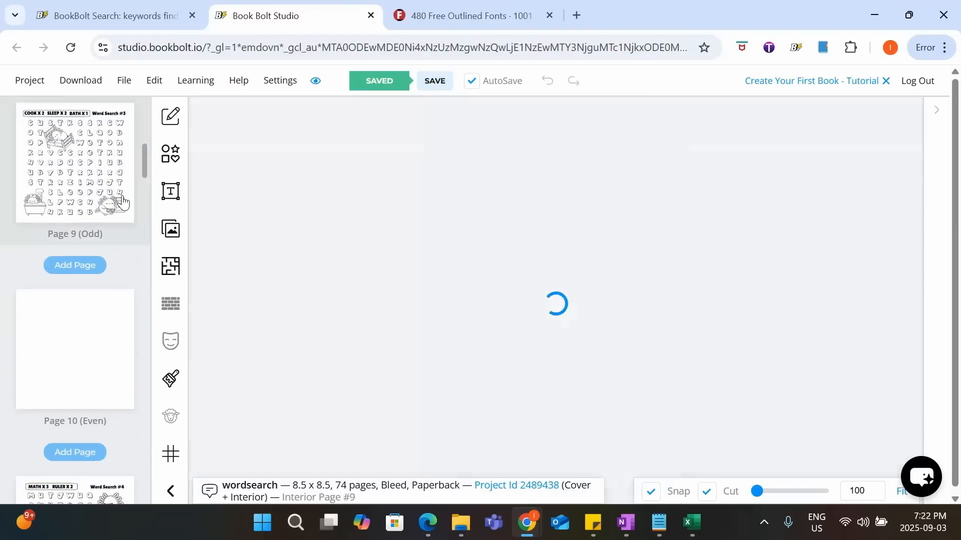
{"action": "scroll", "coordinate": [122, 200], "scroll_direction": "down", "scroll_amount": 5}
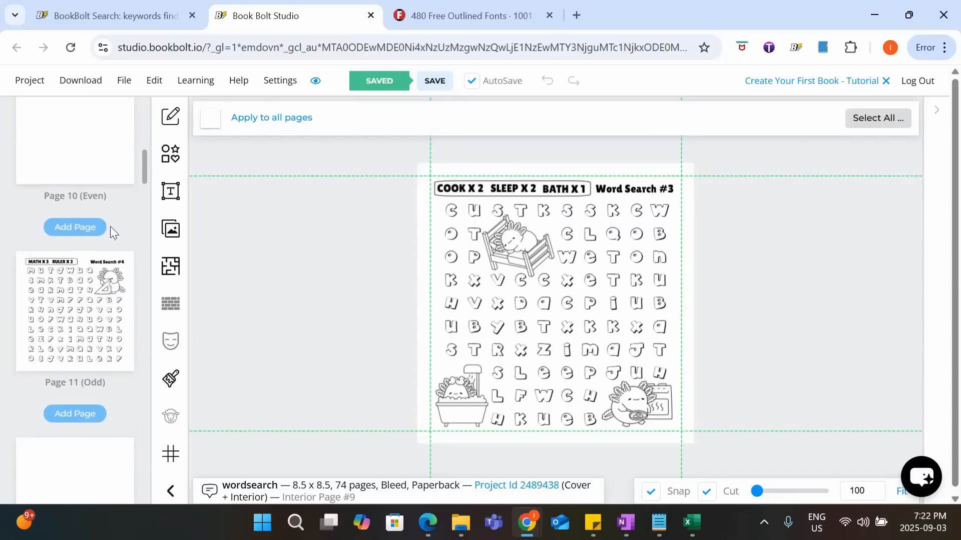
{"action": "left_click", "coordinate": [106, 277]}
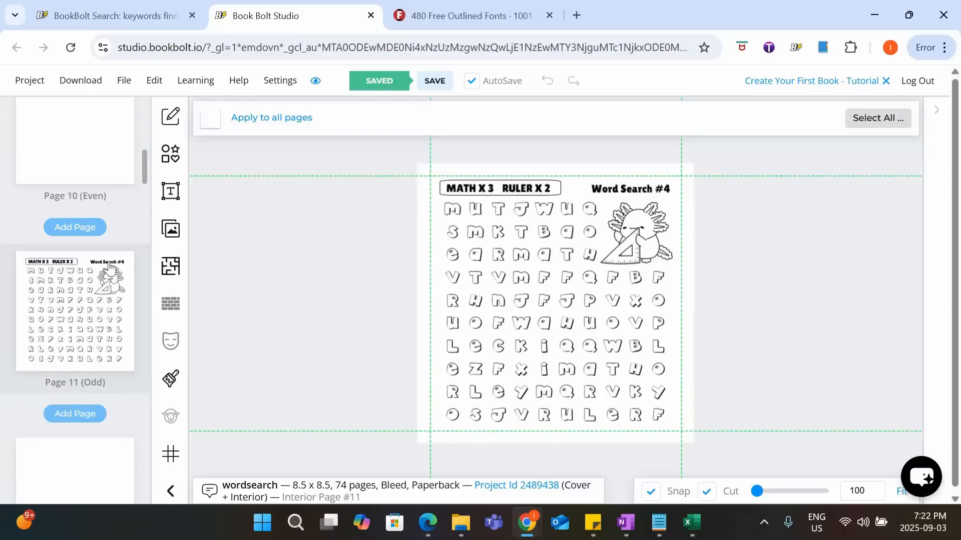
{"action": "scroll", "coordinate": [108, 273], "scroll_direction": "down", "scroll_amount": 7}
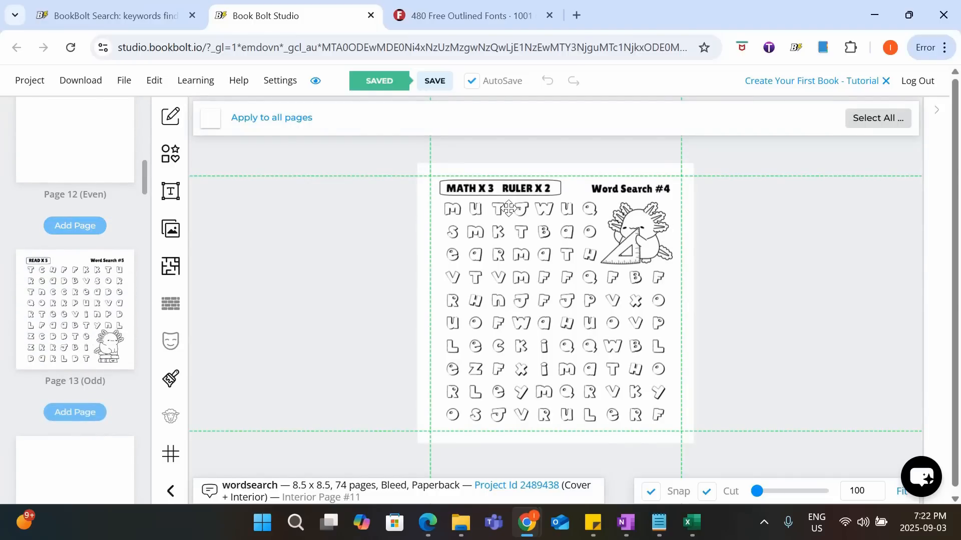
{"action": "left_click", "coordinate": [106, 332]}
{"action": "scroll", "coordinate": [110, 280], "scroll_direction": "down", "scroll_amount": 5}
{"action": "left_click", "coordinate": [111, 284]}
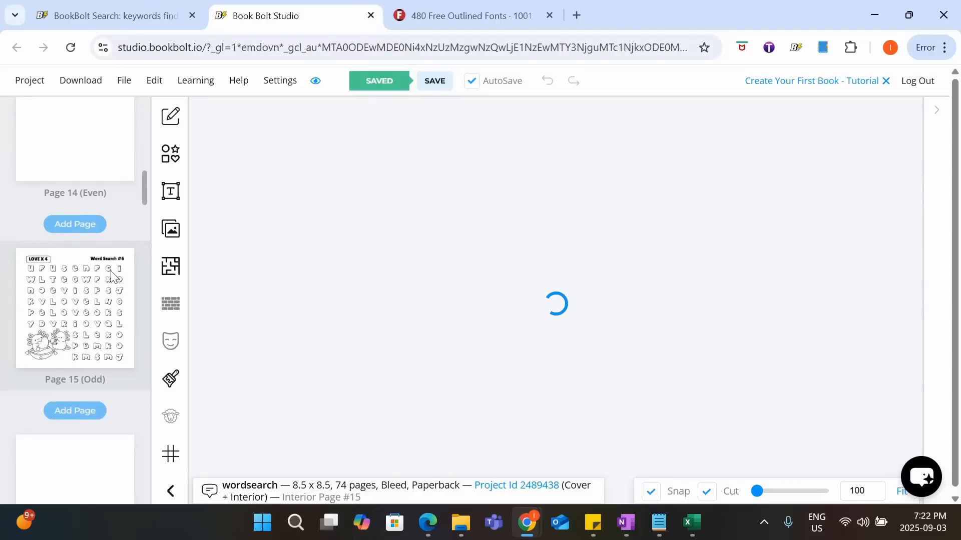
{"action": "scroll", "coordinate": [110, 280], "scroll_direction": "down", "scroll_amount": 10}
{"action": "scroll", "coordinate": [111, 279], "scroll_direction": "down", "scroll_amount": 15}
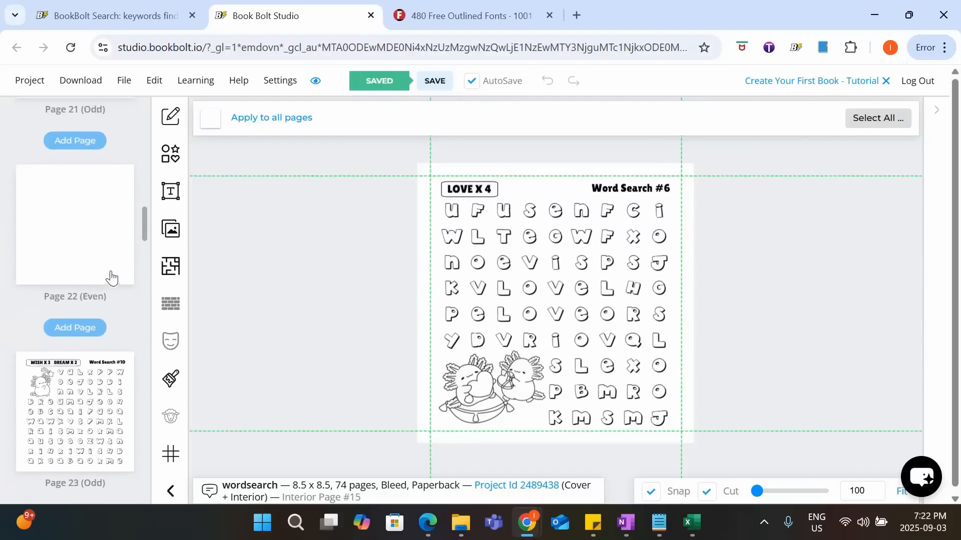
{"action": "scroll", "coordinate": [110, 279], "scroll_direction": "down", "scroll_amount": 20}
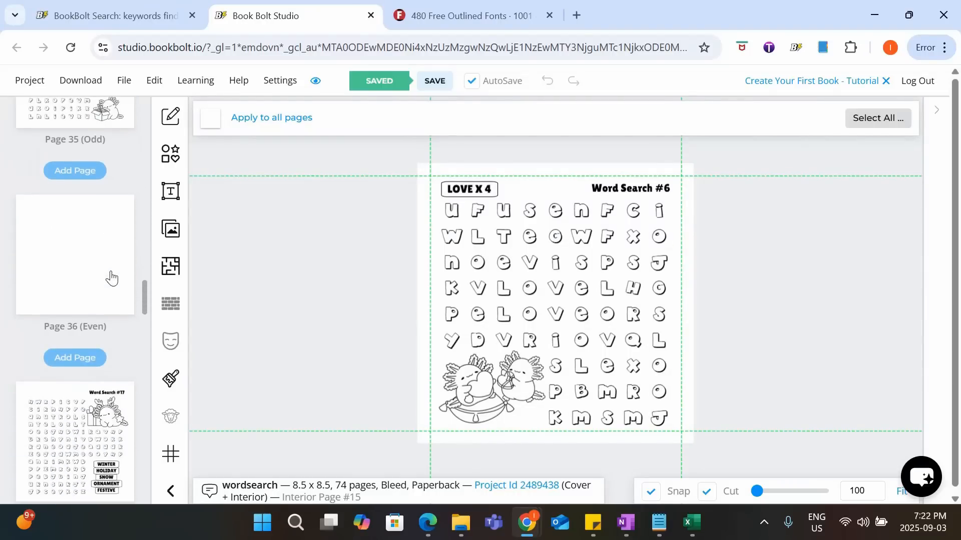
- Review the solution pages from page 67 through page 74, checking the labelled grids and highlighted answers
{"action": "left_click", "coordinate": [107, 346]}
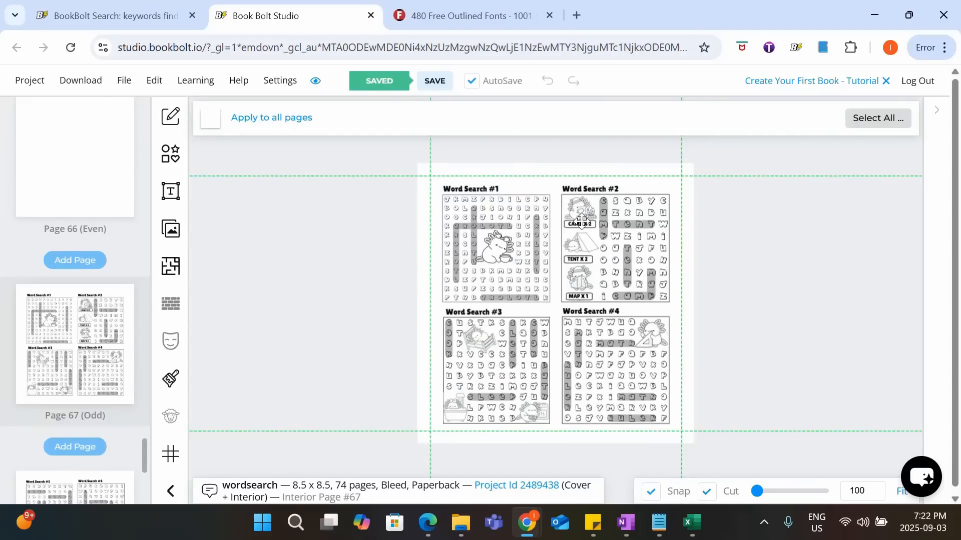
{"action": "scroll", "coordinate": [586, 299], "scroll_direction": "down", "scroll_amount": 1}
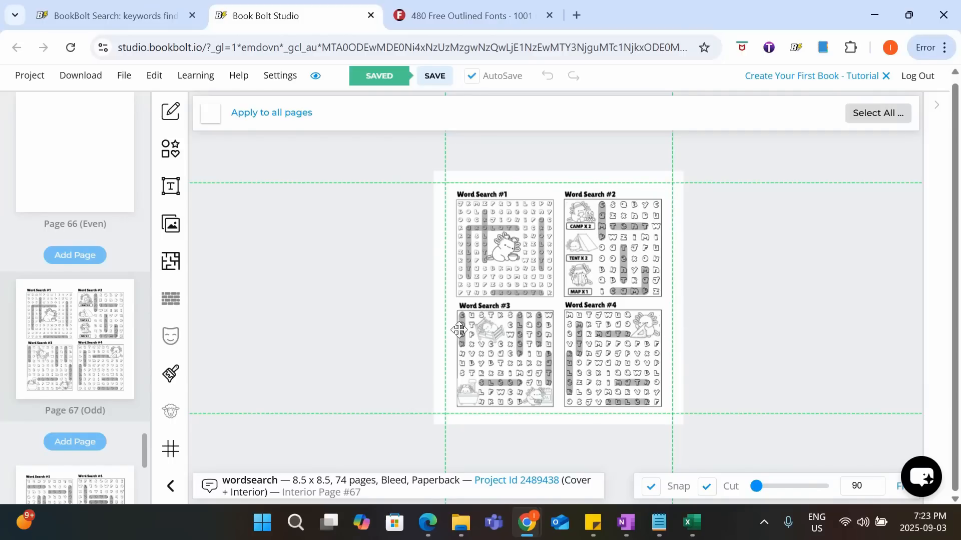
{"action": "scroll", "coordinate": [29, 390], "scroll_direction": "down", "scroll_amount": 3}
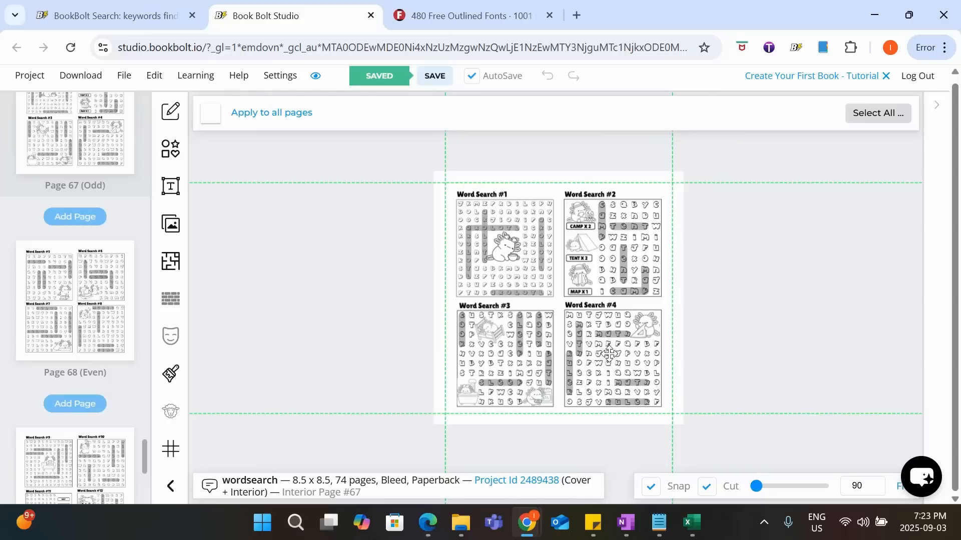
{"action": "left_click", "coordinate": [125, 314]}
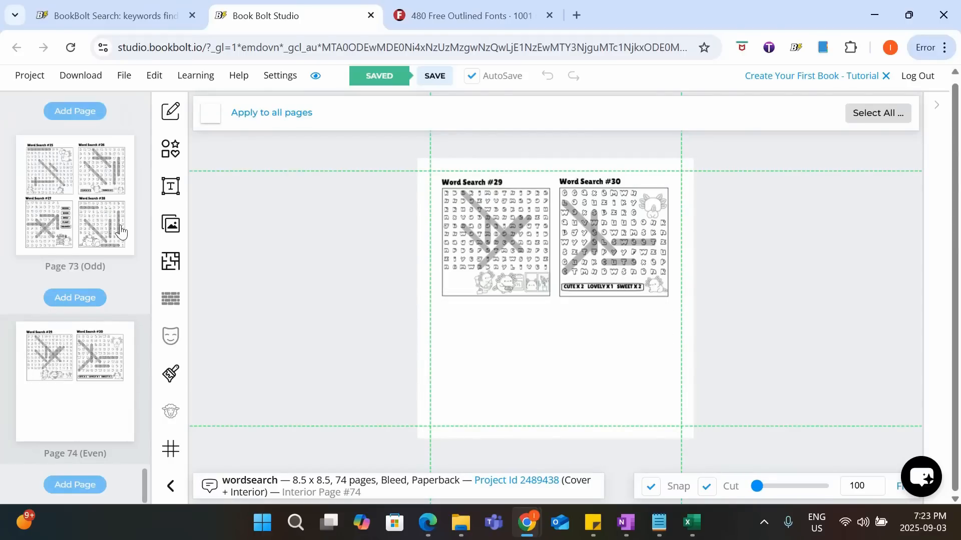
{"action": "scroll", "coordinate": [121, 232], "scroll_direction": "up", "scroll_amount": 2}
{"action": "scroll", "coordinate": [121, 232], "scroll_direction": "down", "scroll_amount": 2}
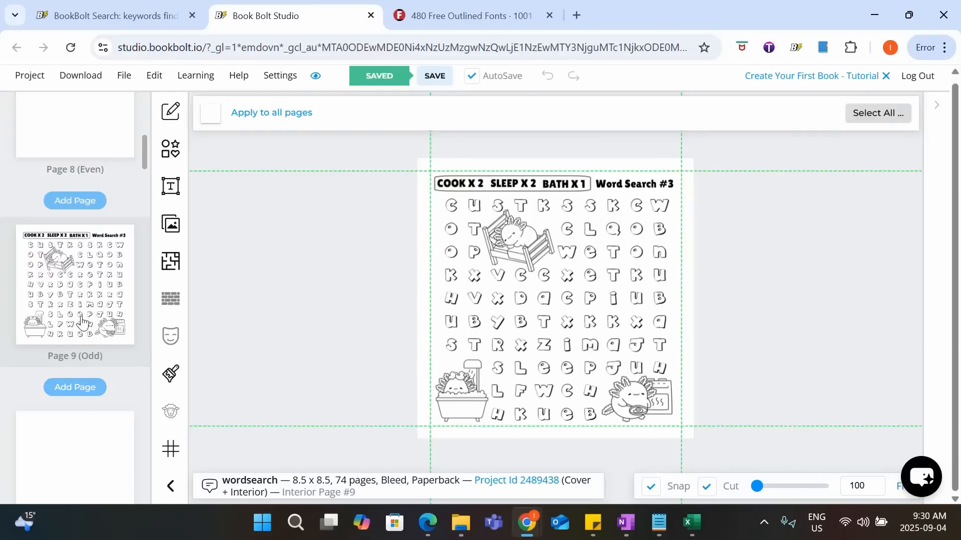
- Open the cover page, insert the uploaded desert tent background and enlarge it to fill the front cover including the bleed
{"action": "scroll", "coordinate": [82, 323], "scroll_direction": "up", "scroll_amount": 15}
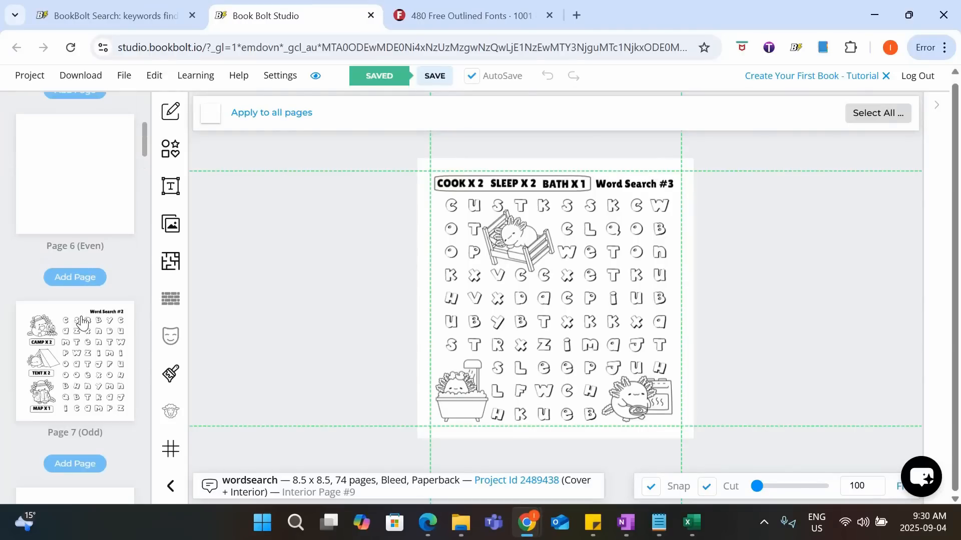
{"action": "scroll", "coordinate": [82, 323], "scroll_direction": "up", "scroll_amount": 6}
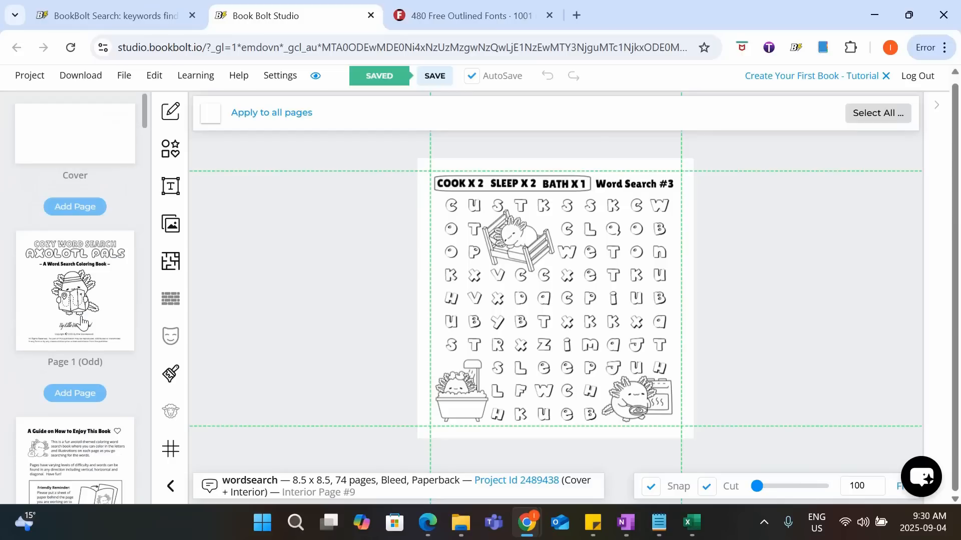
{"action": "left_click", "coordinate": [75, 159]}
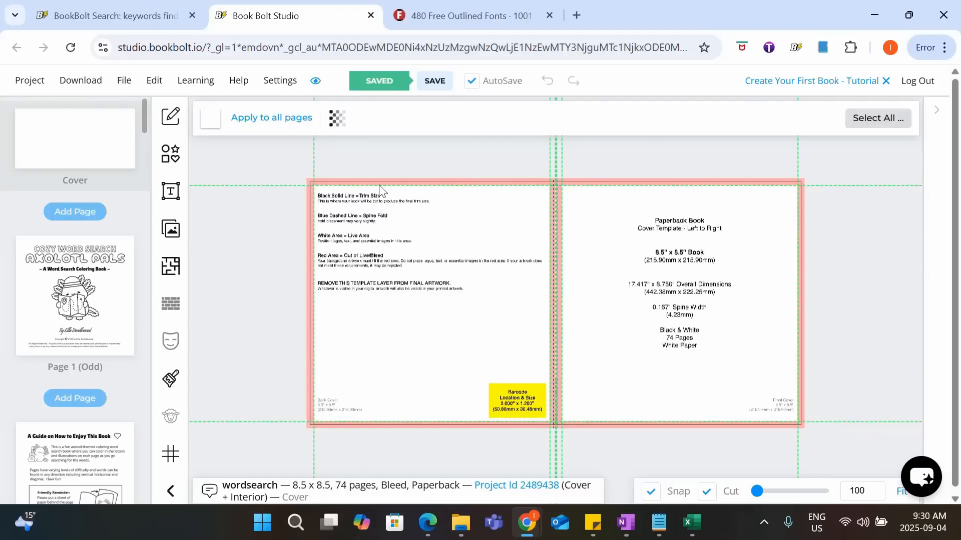
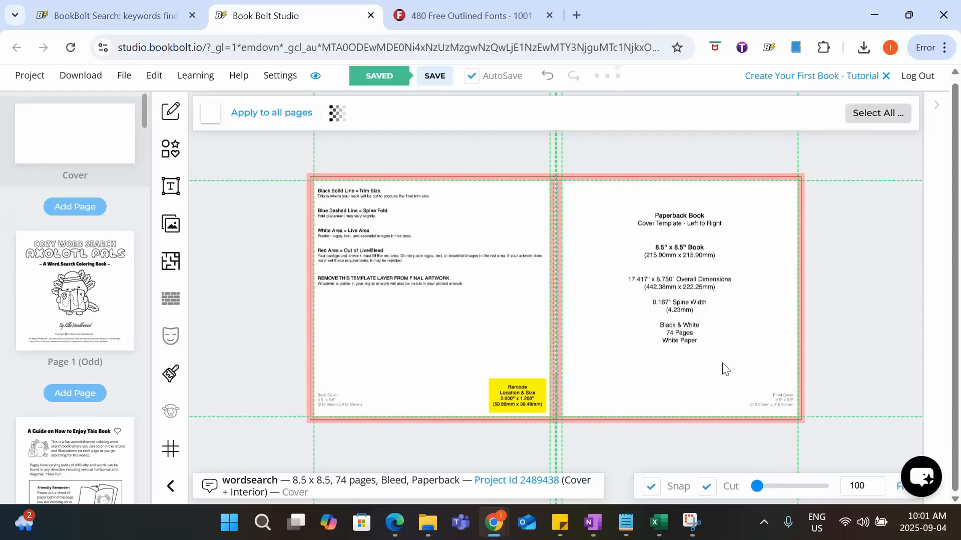
{"action": "left_click", "coordinate": [170, 224]}
{"action": "left_click", "coordinate": [415, 464]}
{"action": "left_click_drag", "start_coordinate": [642, 304], "coordinate": [634, 297]}
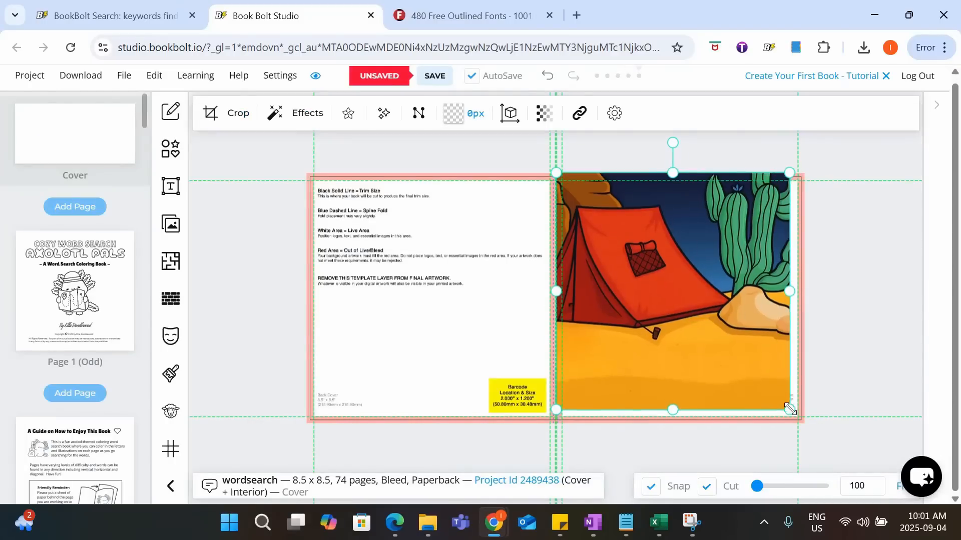
{"action": "left_click_drag", "start_coordinate": [791, 410], "coordinate": [804, 429]}
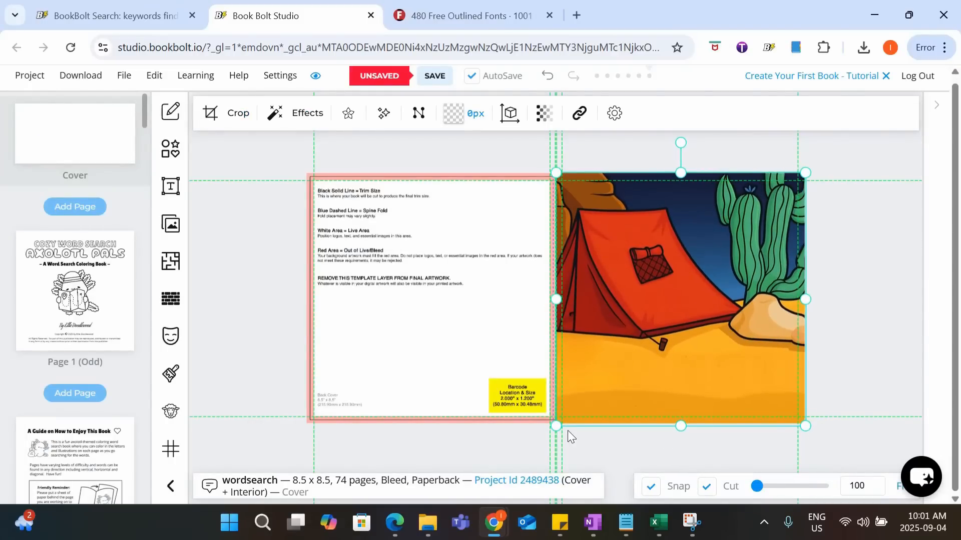
- Insert the uploaded image of the pink axolotl roasting a marshmallow and place it on the right side of the front cover
{"action": "left_click", "coordinate": [197, 265]}
{"action": "left_click", "coordinate": [171, 225]}
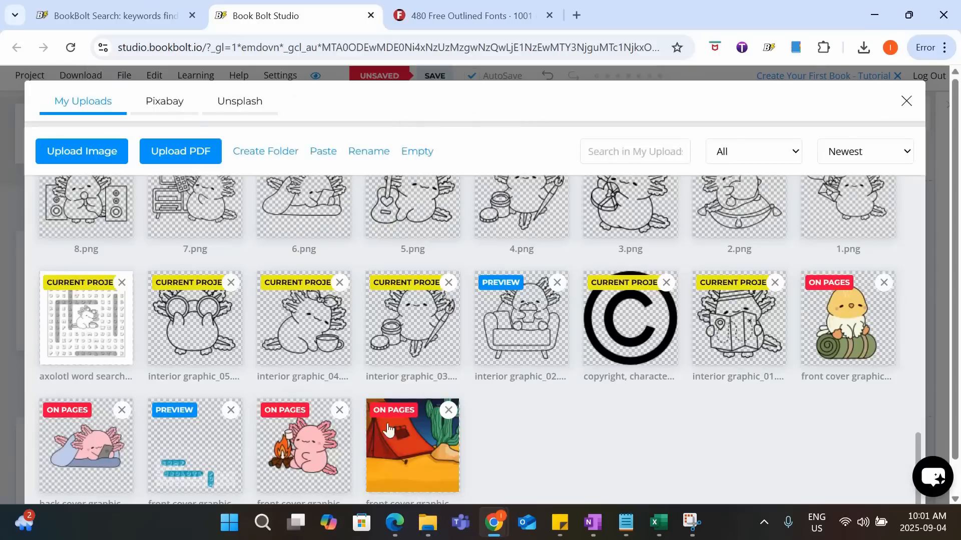
{"action": "left_click", "coordinate": [328, 449]}
{"action": "left_click_drag", "start_coordinate": [645, 300], "coordinate": [669, 327]}
- Insert the uploaded image of the chick on a sleeping bag, shrink it, and place it left of the campfire on the front cover
{"action": "left_click", "coordinate": [171, 225]}
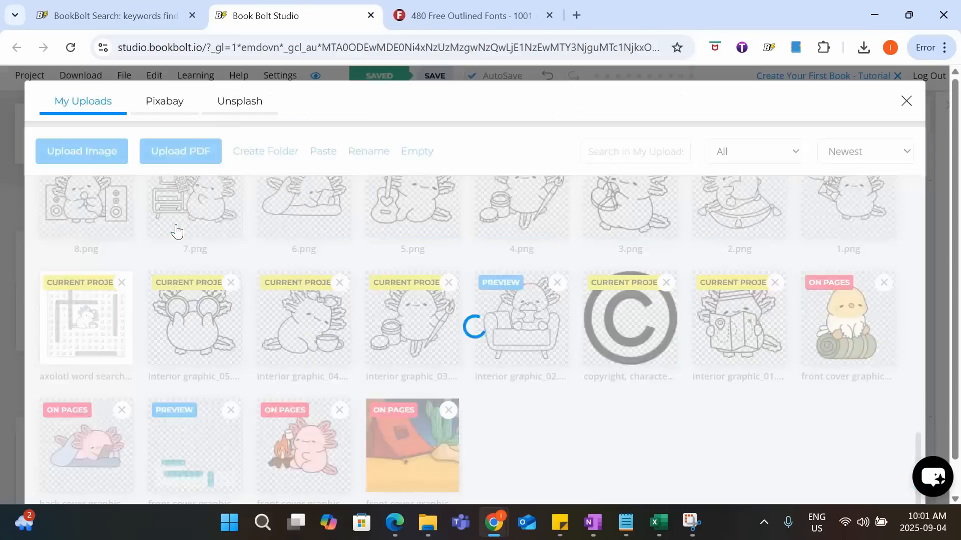
{"action": "left_click", "coordinate": [854, 297]}
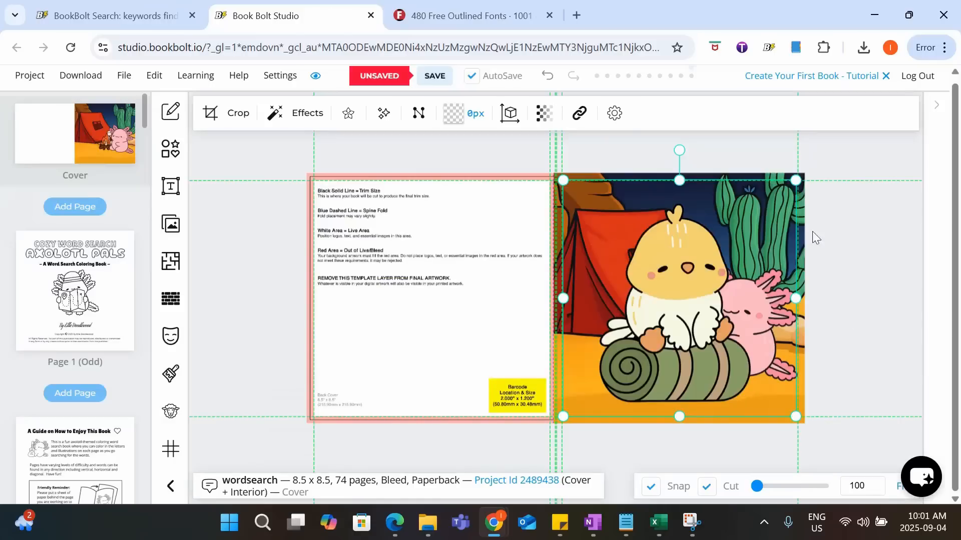
{"action": "left_click_drag", "start_coordinate": [797, 183], "coordinate": [670, 307]}
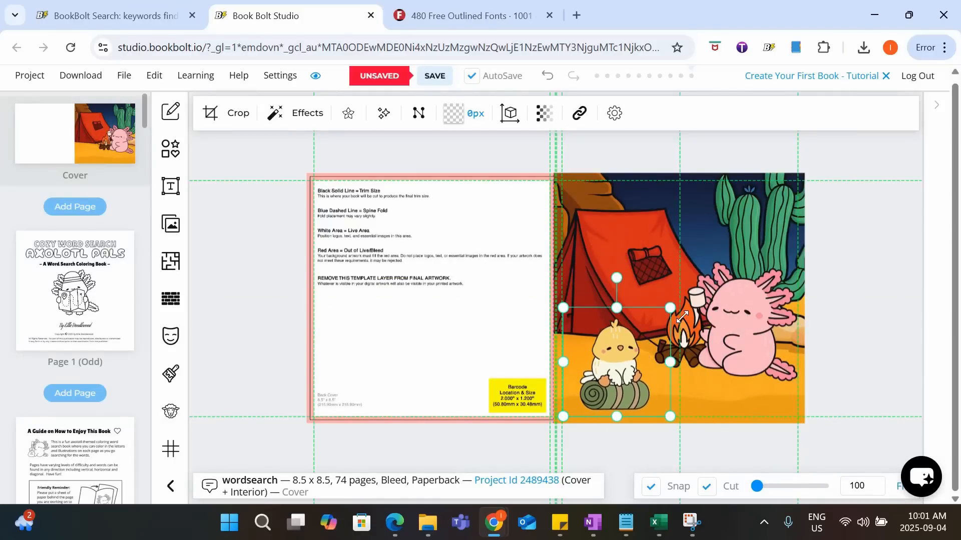
{"action": "left_click_drag", "start_coordinate": [598, 386], "coordinate": [597, 334]}
{"action": "left_click", "coordinate": [838, 282]}
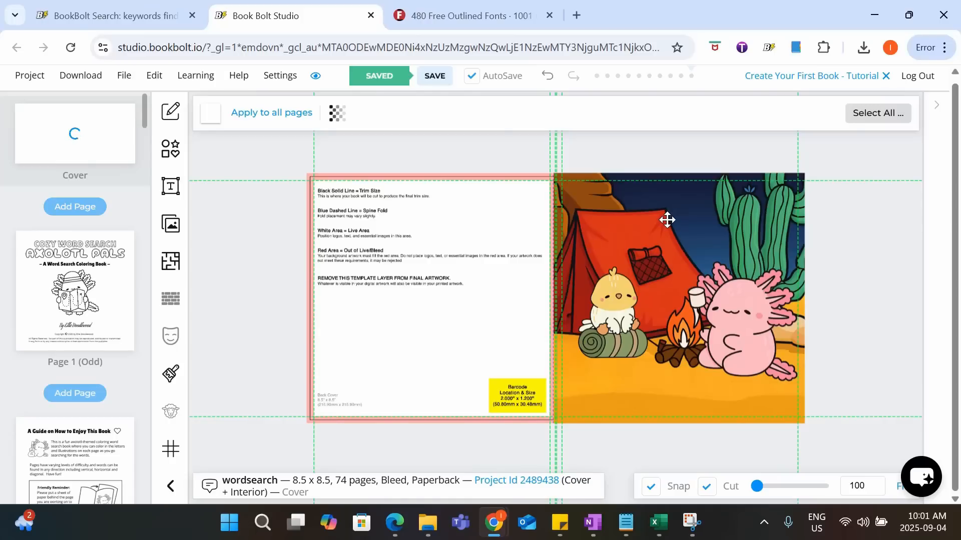
- Check the title wording on page 1 and add a heading reading COZY WORD SEARCH to the cover
{"action": "left_click", "coordinate": [59, 276]}
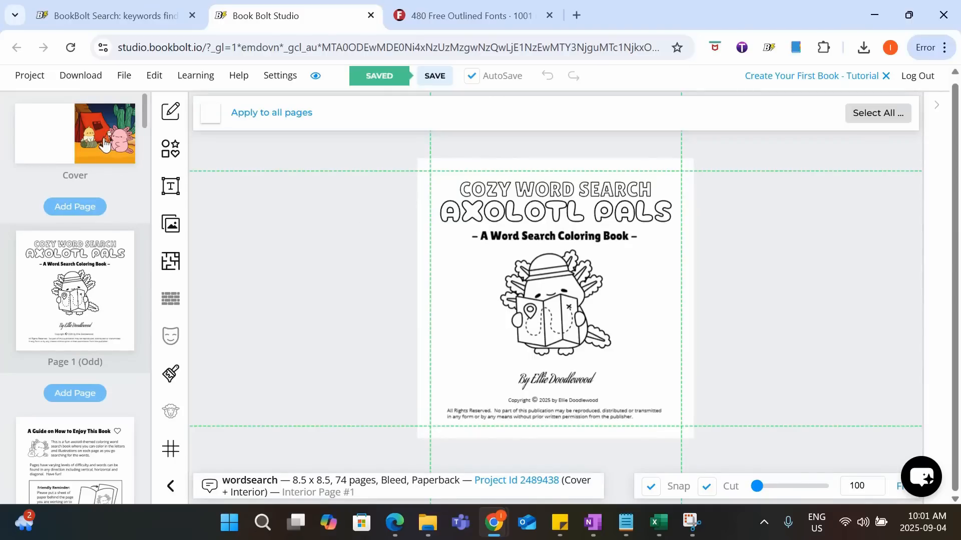
{"action": "left_click", "coordinate": [105, 145]}
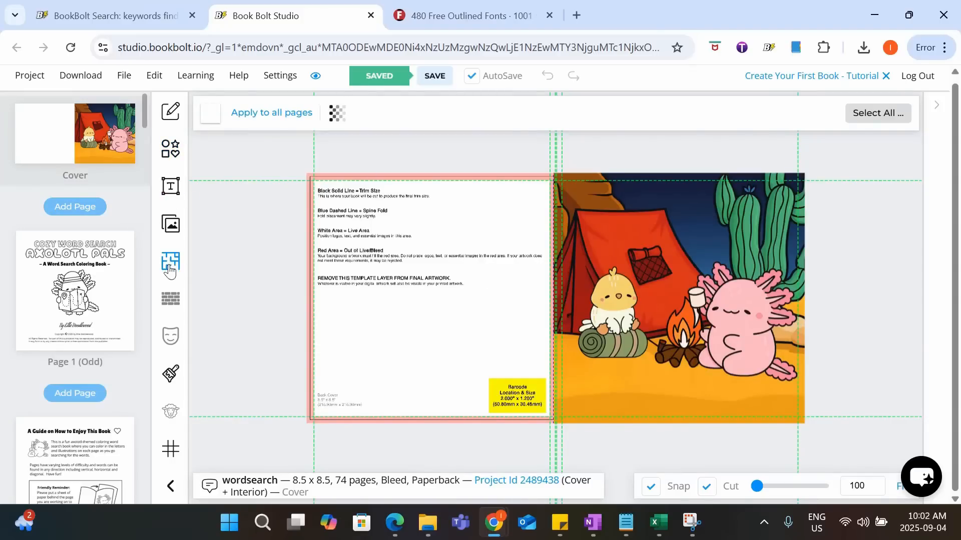
{"action": "left_click", "coordinate": [170, 186]}
{"action": "left_click", "coordinate": [263, 123]}
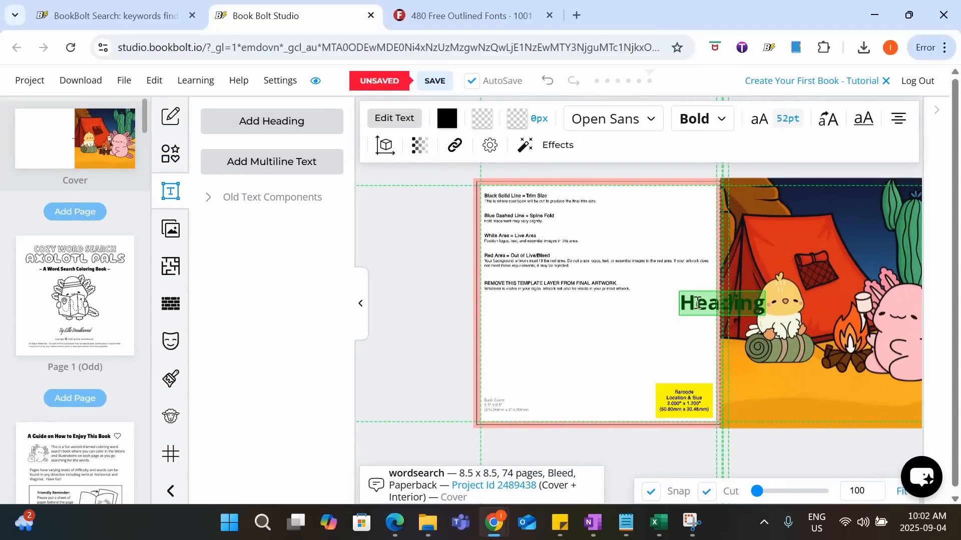
{"action": "key", "text": "BackSpace"}
{"action": "type", "text": "COZY WO"}
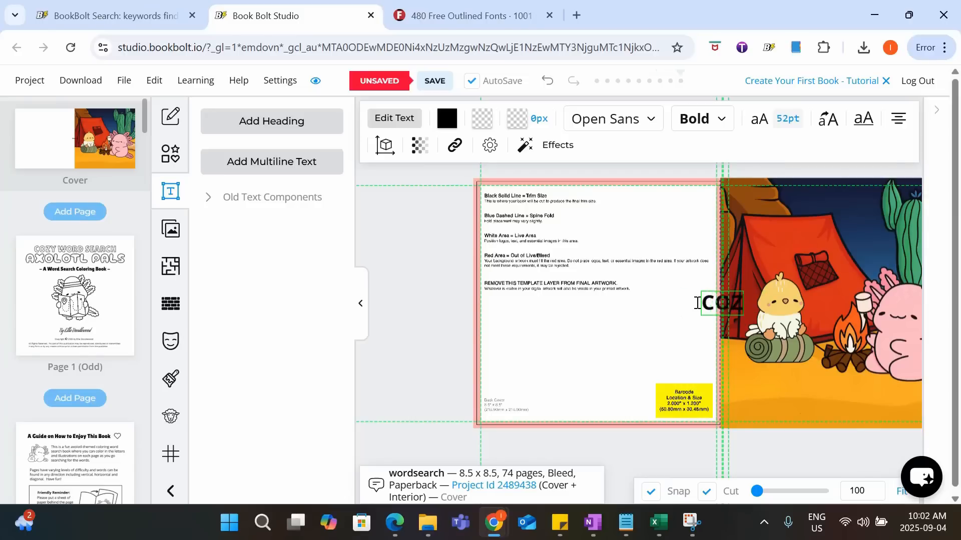
{"action": "type", "text": "EARCH"}
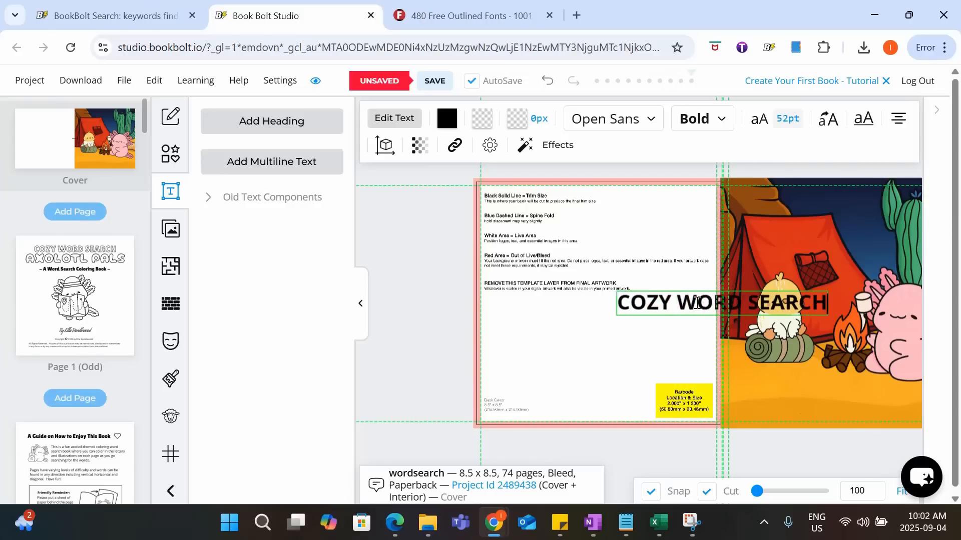
- Set the font of the entire COZY WORD SEARCH heading to Lilita One
{"action": "left_click_drag", "start_coordinate": [618, 303], "coordinate": [839, 314]}
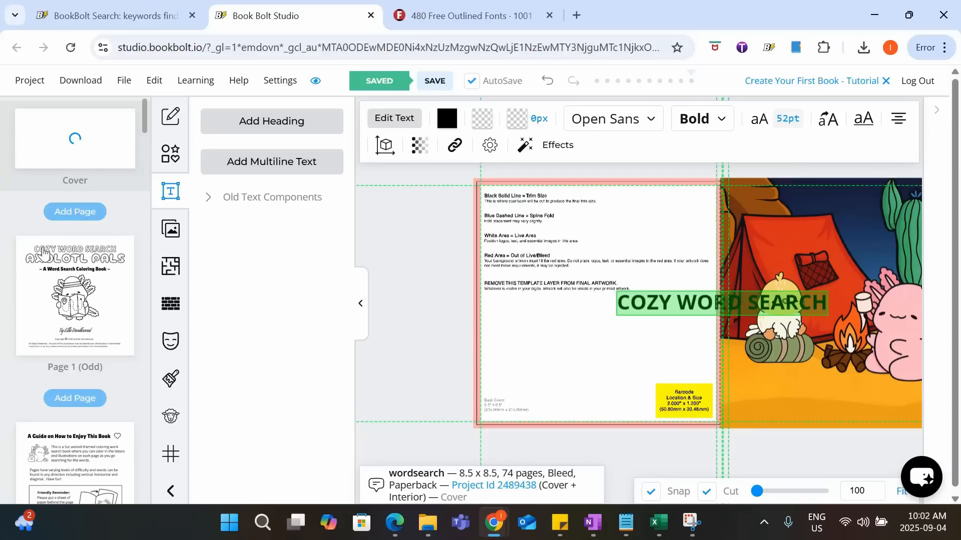
{"action": "left_click", "coordinate": [580, 126]}
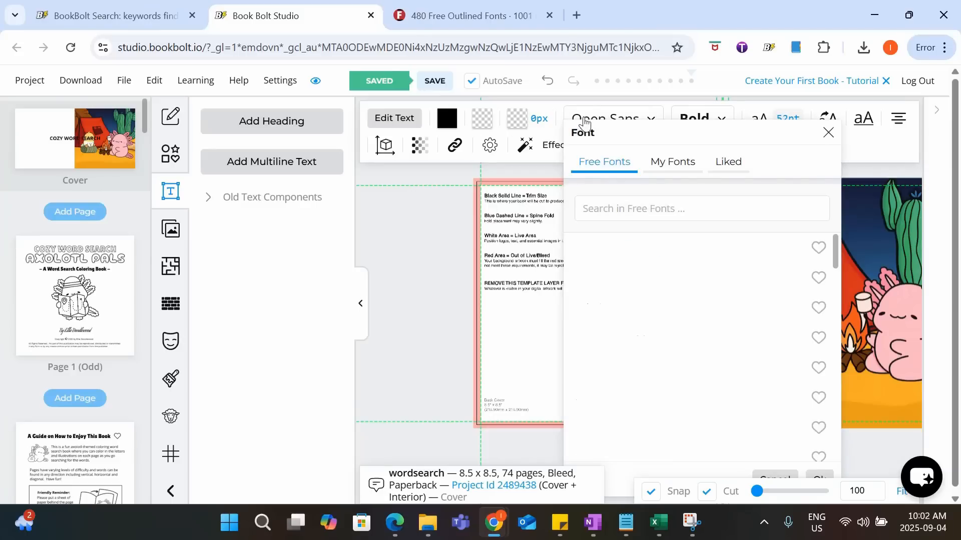
{"action": "left_click", "coordinate": [653, 281]}
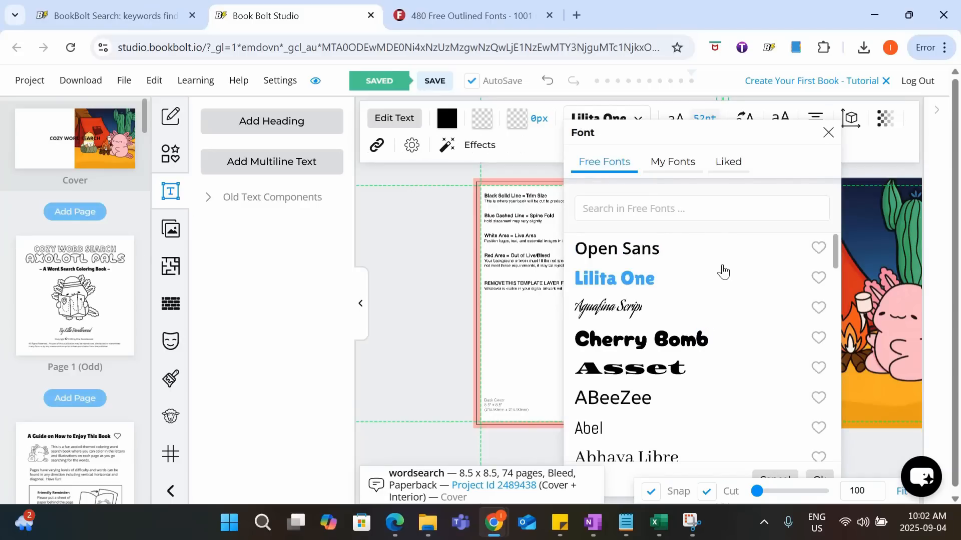
{"action": "left_click", "coordinate": [820, 478]}
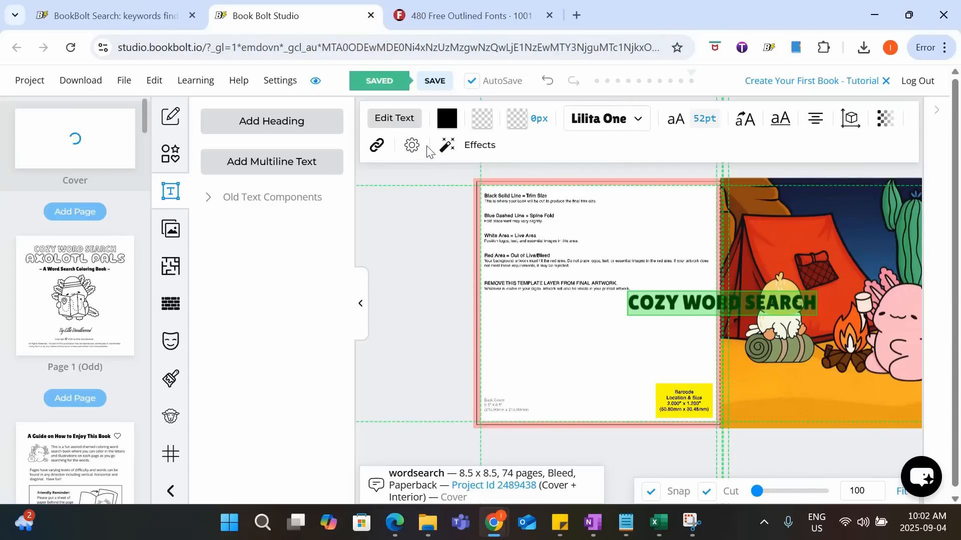
- Apply the Border text effect to the COZY WORD SEARCH heading in black (#000000) with a weight of 100
{"action": "left_click", "coordinate": [480, 145]}
{"action": "scroll", "coordinate": [596, 284], "scroll_direction": "down", "scroll_amount": 1}
{"action": "scroll", "coordinate": [596, 285], "scroll_direction": "down", "scroll_amount": 5}
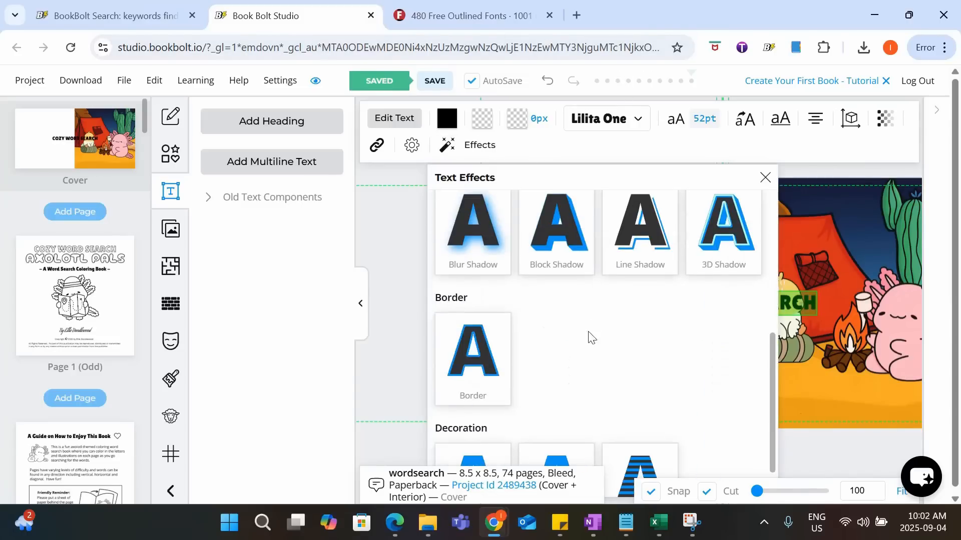
{"action": "left_click", "coordinate": [476, 377]}
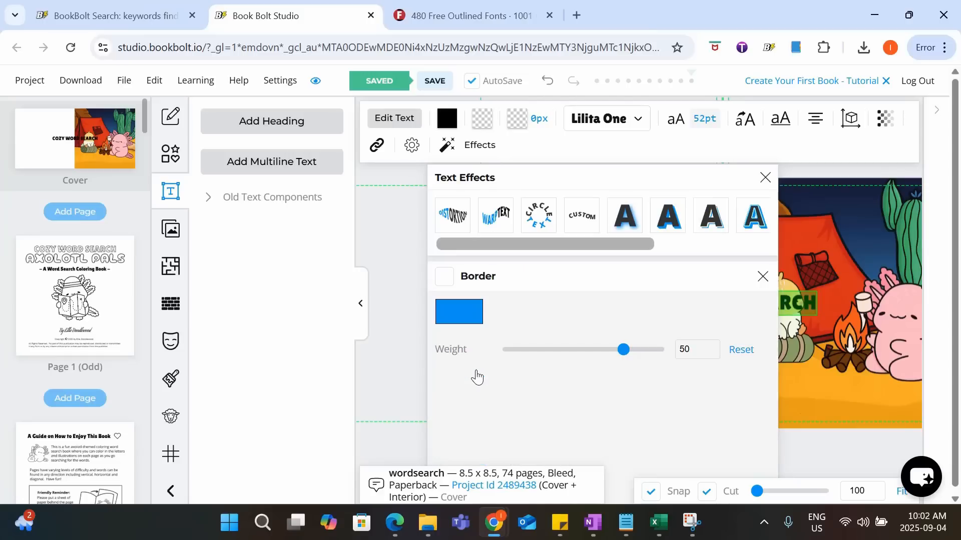
{"action": "left_click", "coordinate": [445, 278]}
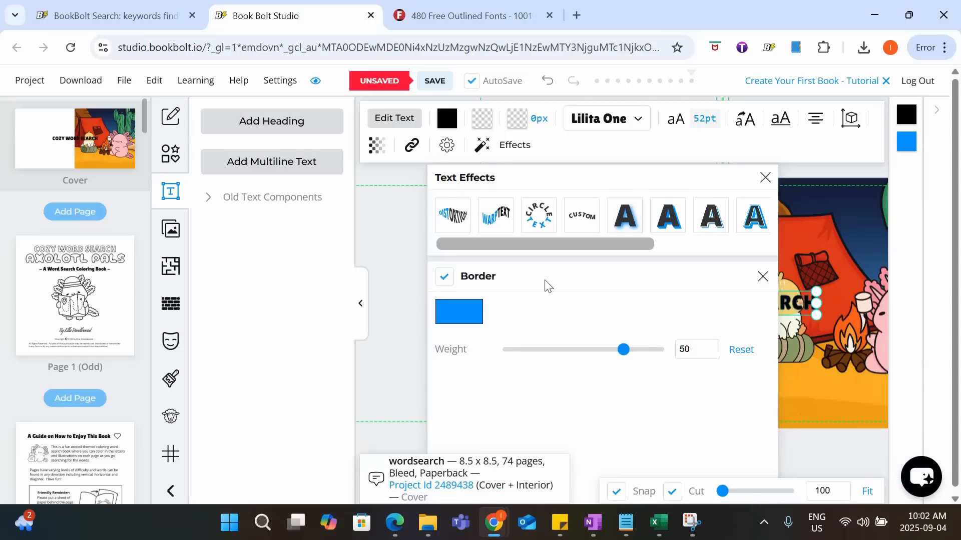
{"action": "left_click", "coordinate": [461, 320]}
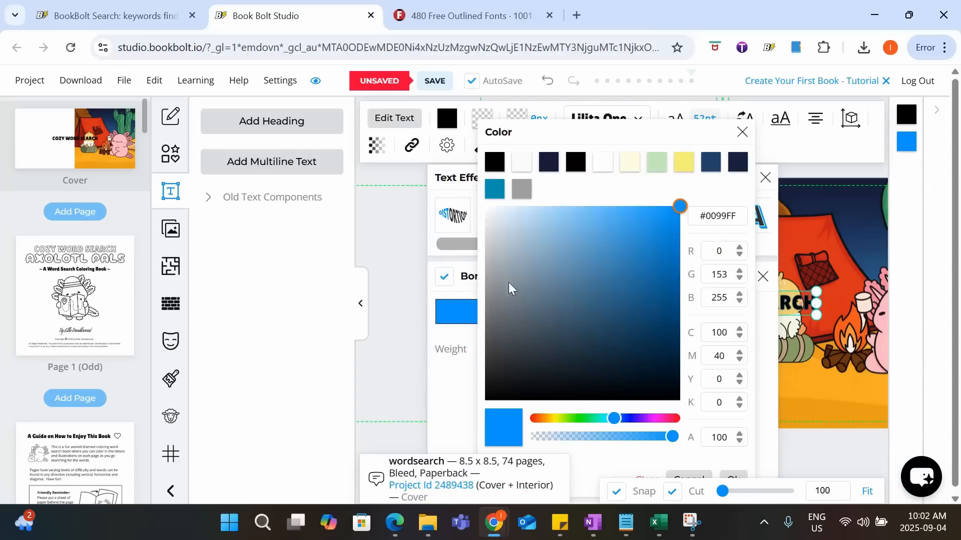
{"action": "left_click", "coordinate": [495, 166]}
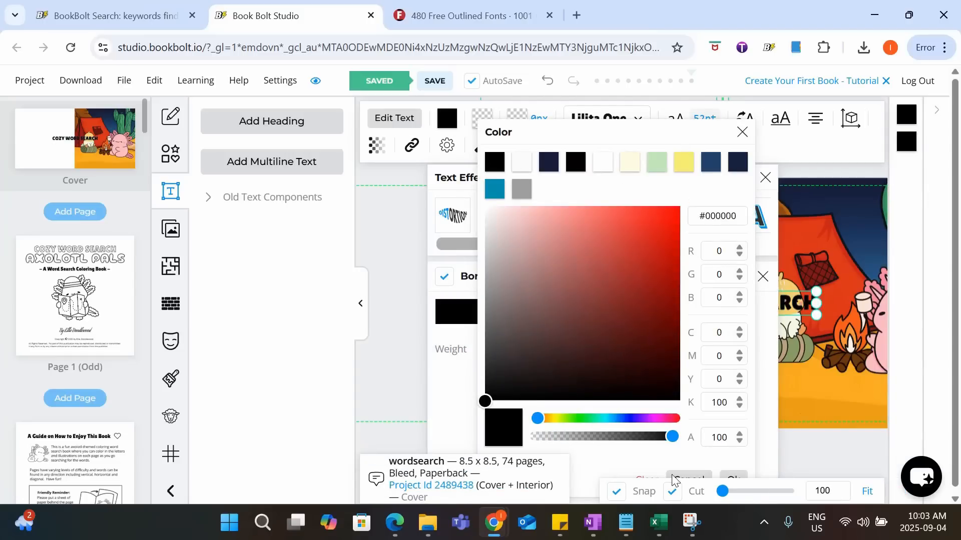
{"action": "left_click", "coordinate": [737, 479]}
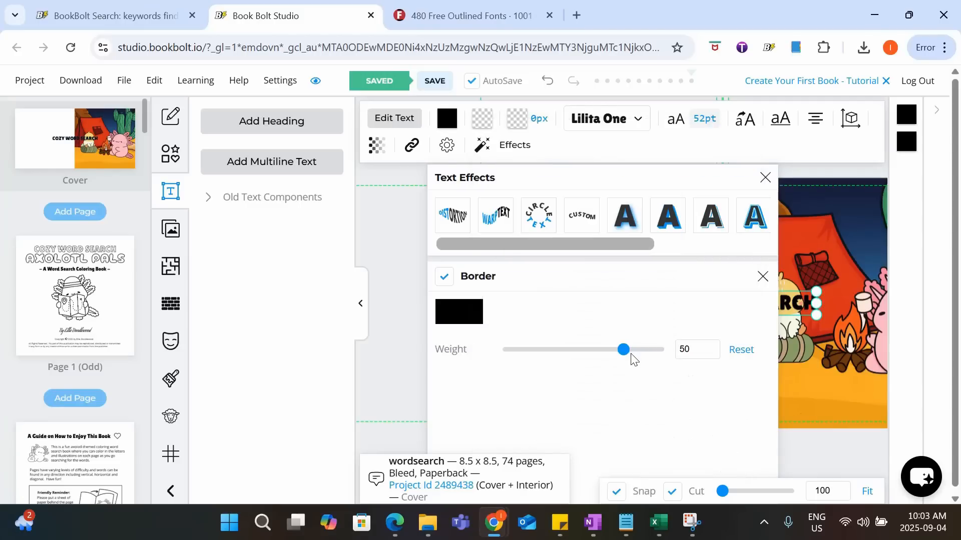
{"action": "left_click_drag", "start_coordinate": [626, 351], "coordinate": [685, 355]}
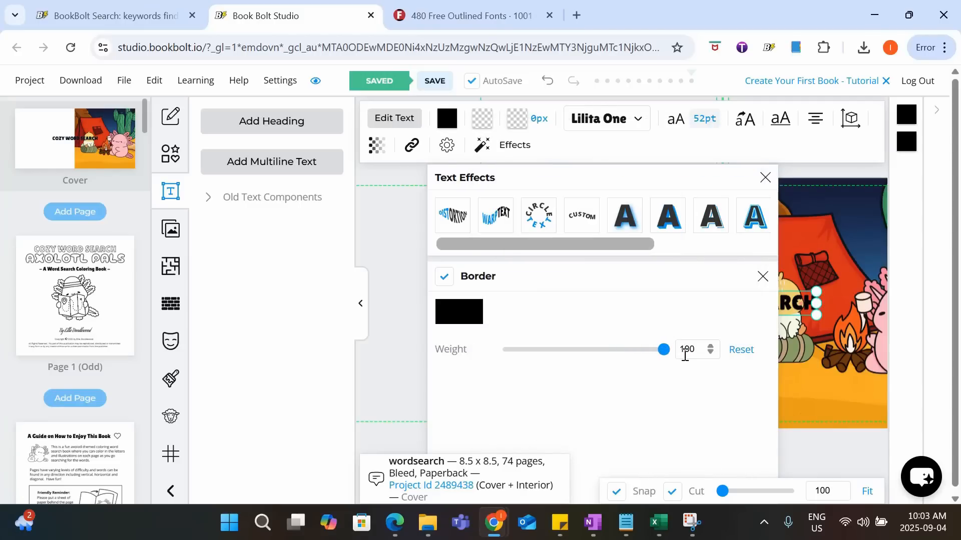
{"action": "scroll", "coordinate": [686, 174], "scroll_direction": "down", "scroll_amount": 3}
{"action": "left_click", "coordinate": [711, 373]}
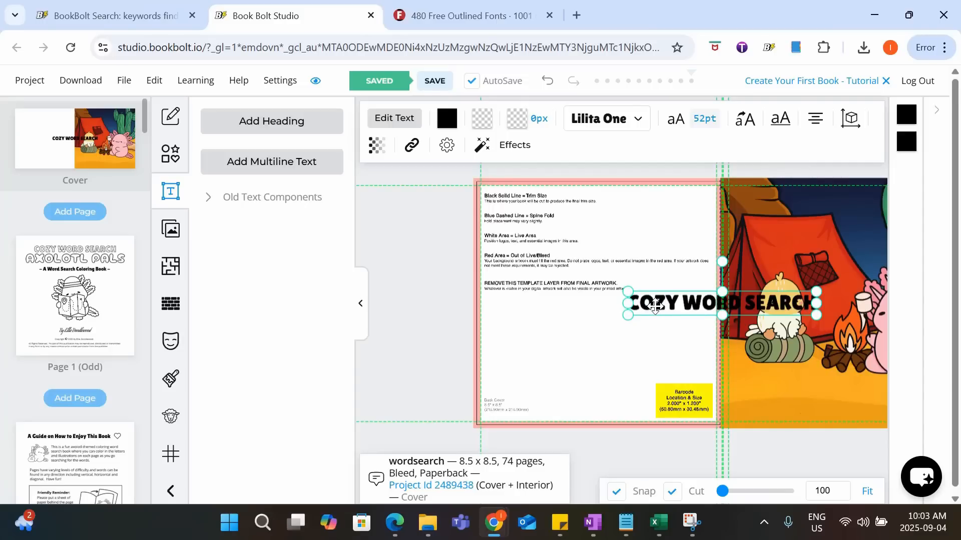
- Change the text color of the entire COZY WORD SEARCH heading to light yellow
{"action": "left_click", "coordinate": [655, 306]}
{"action": "left_click_drag", "start_coordinate": [637, 306], "coordinate": [814, 302]}
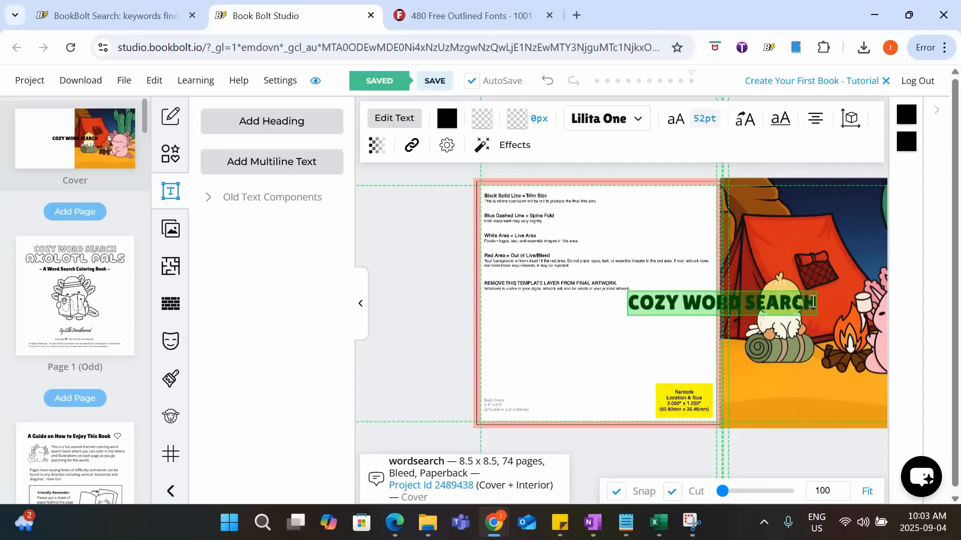
{"action": "left_click", "coordinate": [448, 123]}
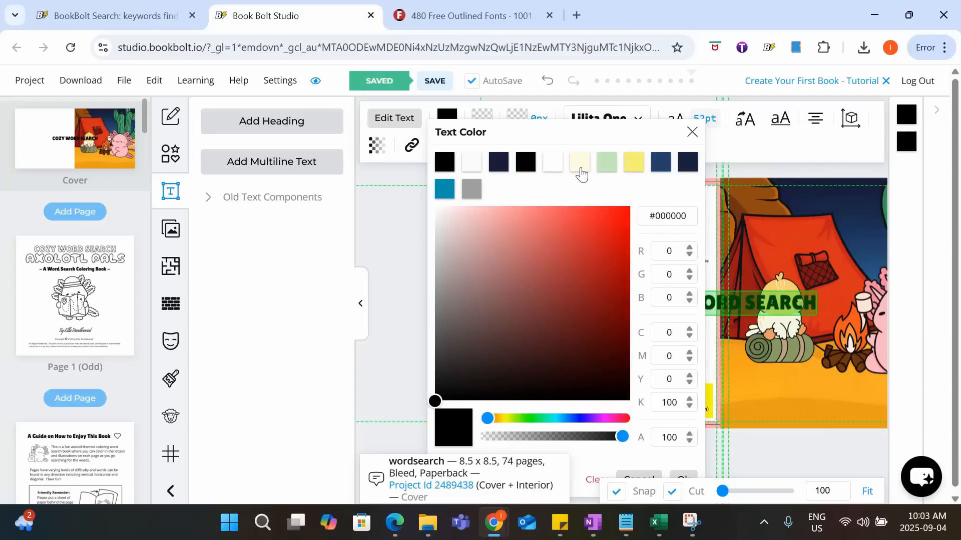
{"action": "left_click", "coordinate": [634, 162]}
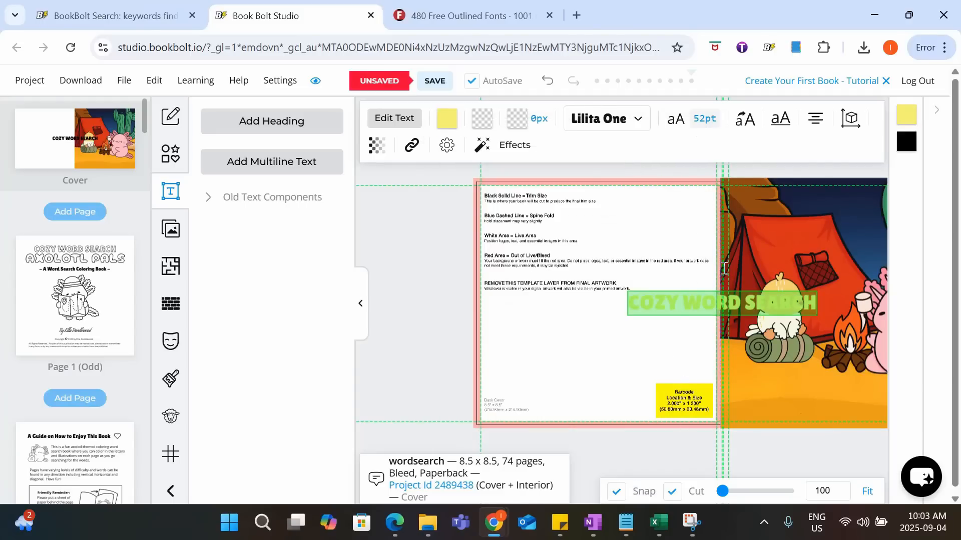
{"action": "left_click", "coordinate": [583, 300]}
- Move the COZY WORD SEARCH heading onto the night sky area at the top of the front cover
{"action": "left_click_drag", "start_coordinate": [657, 299], "coordinate": [780, 205]}
{"action": "scroll", "coordinate": [804, 459], "scroll_direction": "down", "scroll_amount": 1}
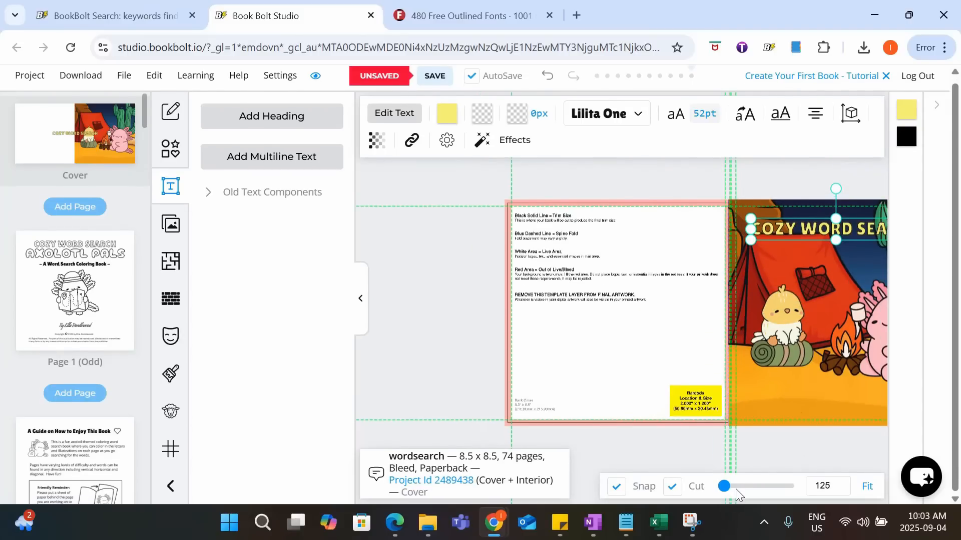
{"action": "left_click_drag", "start_coordinate": [725, 488], "coordinate": [718, 486]}
{"action": "scroll", "coordinate": [753, 300], "scroll_direction": "up", "scroll_amount": 1}
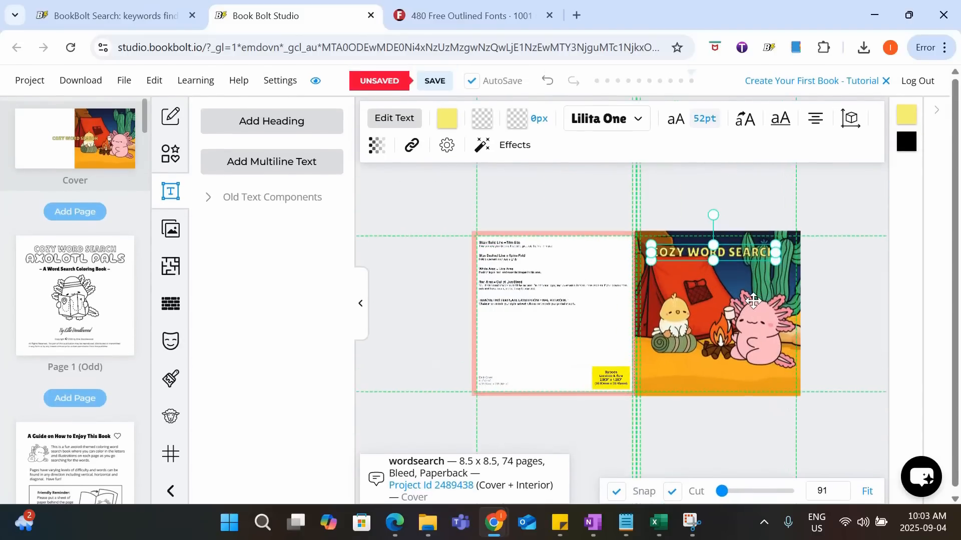
{"action": "scroll", "coordinate": [753, 300], "scroll_direction": "up", "scroll_amount": 3}
{"action": "scroll", "coordinate": [716, 245], "scroll_direction": "down", "scroll_amount": 1}
{"action": "left_click", "coordinate": [715, 246]}
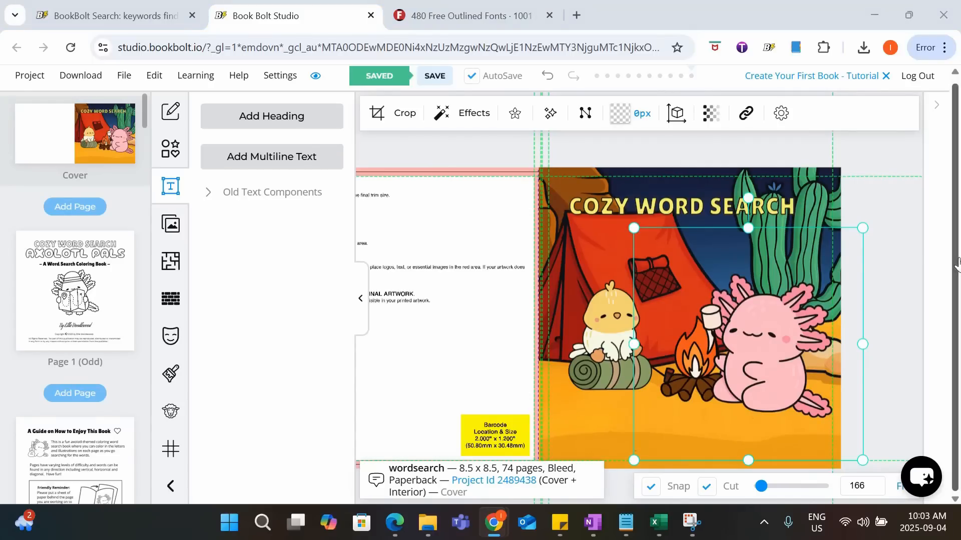
- Paste the AXOLOTL PALS title and the – A Word Search Coloring Book – subtitle, placing them beneath the COZY WORD SEARCH heading
{"action": "left_click", "coordinate": [804, 214]}
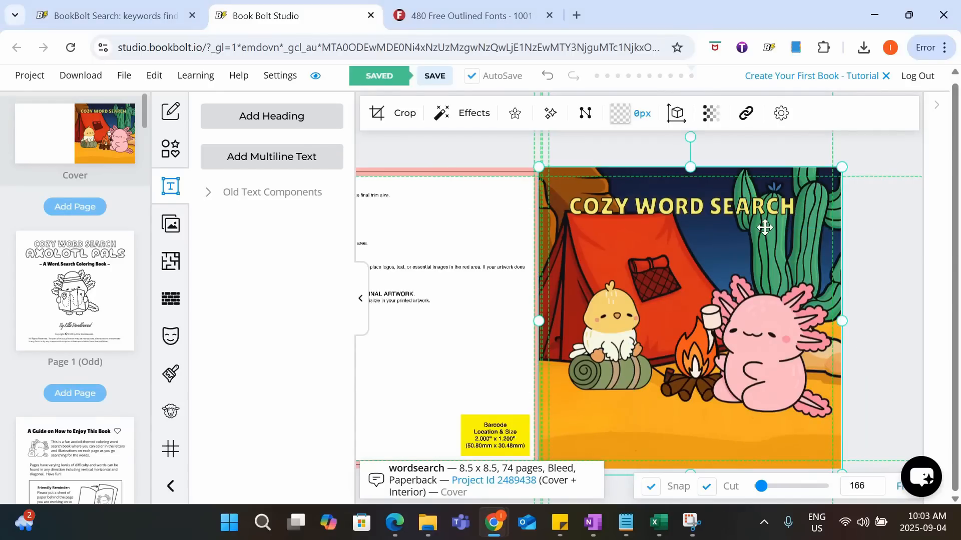
{"action": "key", "text": "ctrl+v"}
{"action": "left_click_drag", "start_coordinate": [710, 224], "coordinate": [712, 234]}
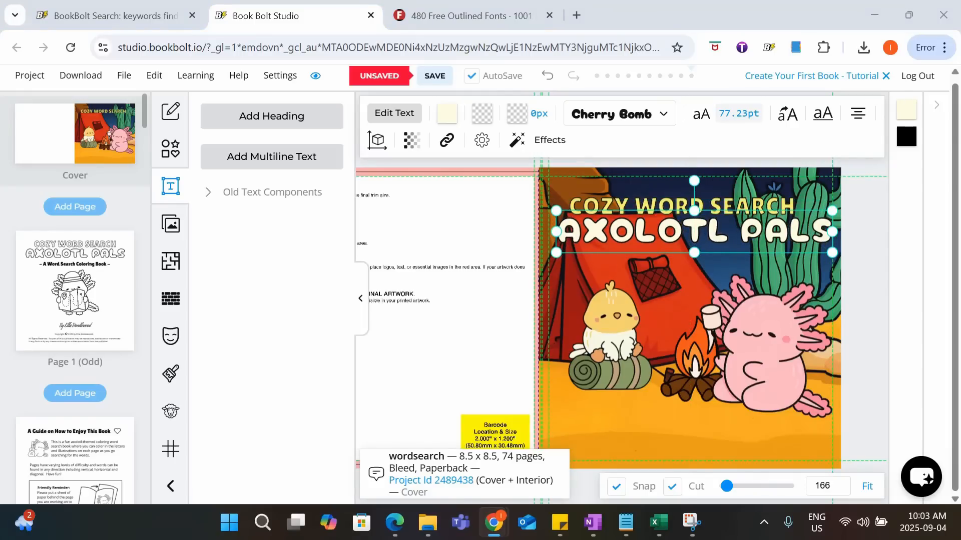
{"action": "left_click", "coordinate": [748, 258]}
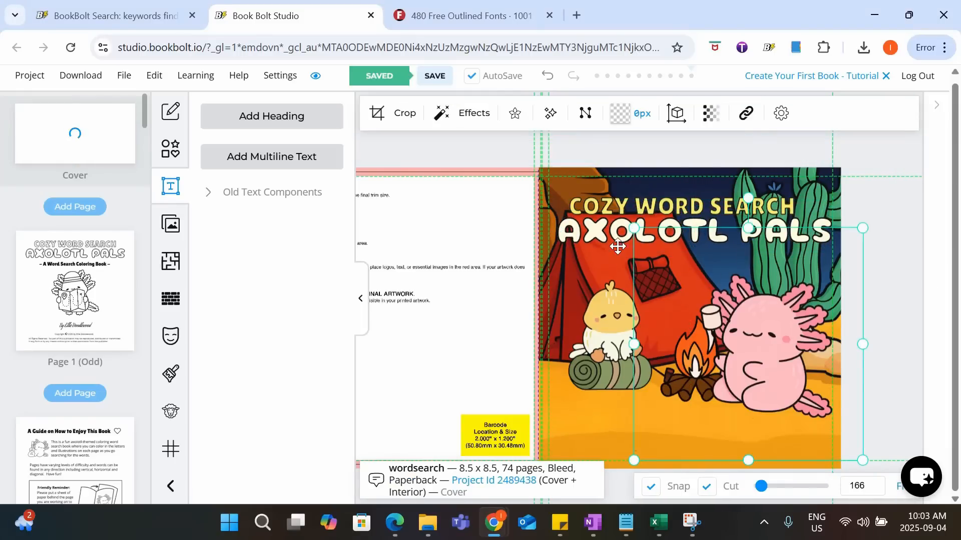
{"action": "key", "text": "ctrl+v"}
{"action": "left_click_drag", "start_coordinate": [716, 253], "coordinate": [716, 262]}
- Shift the COZY WORD SEARCH, AXOLOTL PALS and subtitle lines slightly upward so they sit evenly on the front cover
{"action": "left_click", "coordinate": [742, 199]}
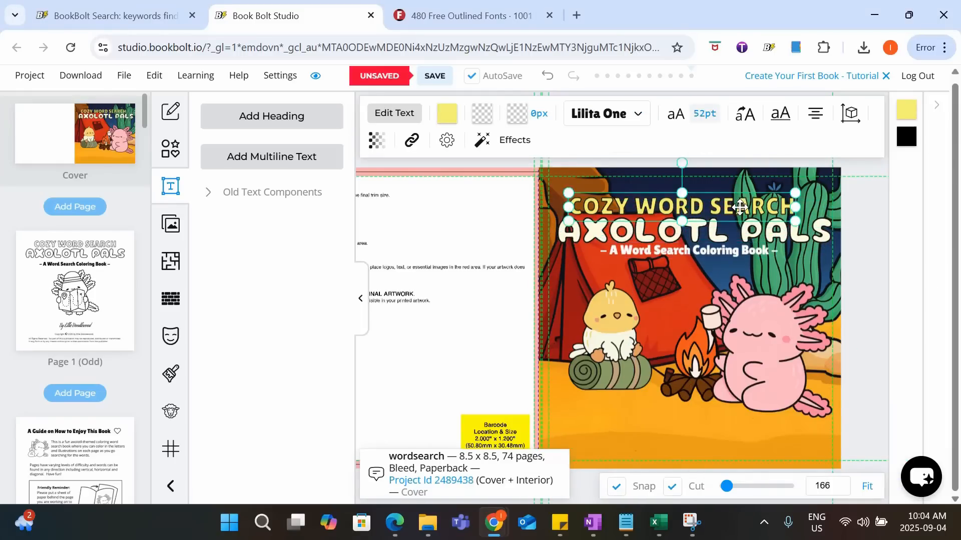
{"action": "left_click_drag", "start_coordinate": [752, 226], "coordinate": [753, 220]}
{"action": "left_click_drag", "start_coordinate": [754, 221], "coordinate": [749, 218]}
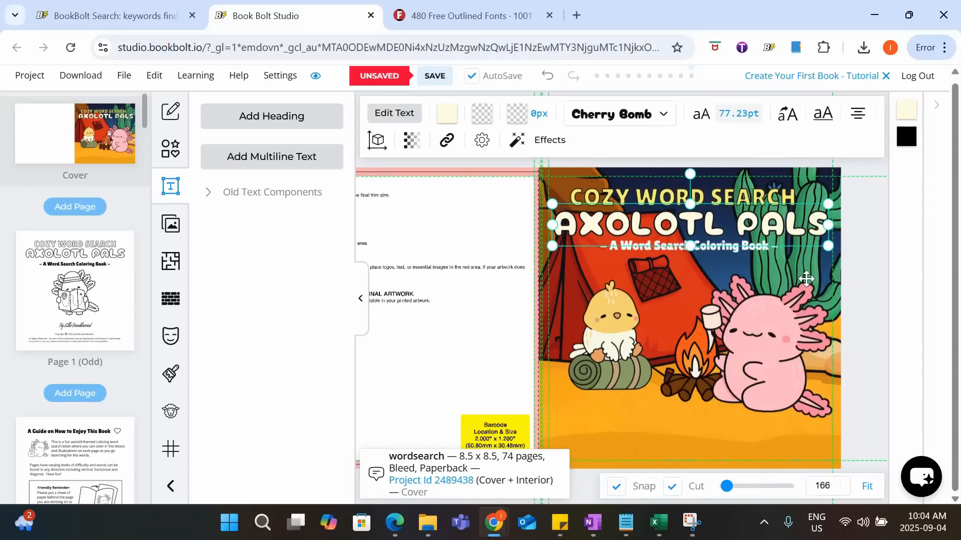
{"action": "left_click", "coordinate": [805, 278]}
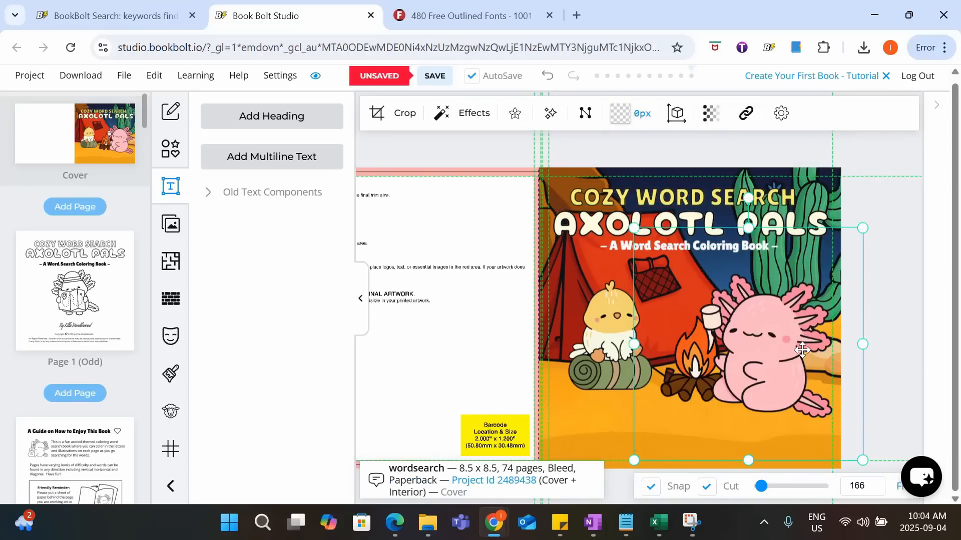
{"action": "left_click", "coordinate": [881, 328]}
{"action": "scroll", "coordinate": [881, 328], "scroll_direction": "down", "scroll_amount": 1}
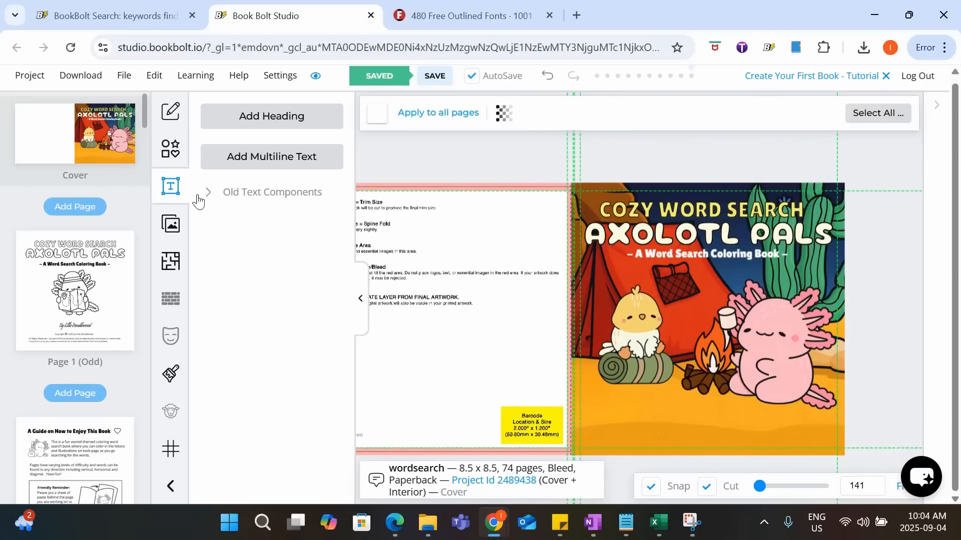
- Add a multiline text box to the cover and set all of its placeholder text in the akaDylan Open font
{"action": "left_click", "coordinate": [298, 161]}
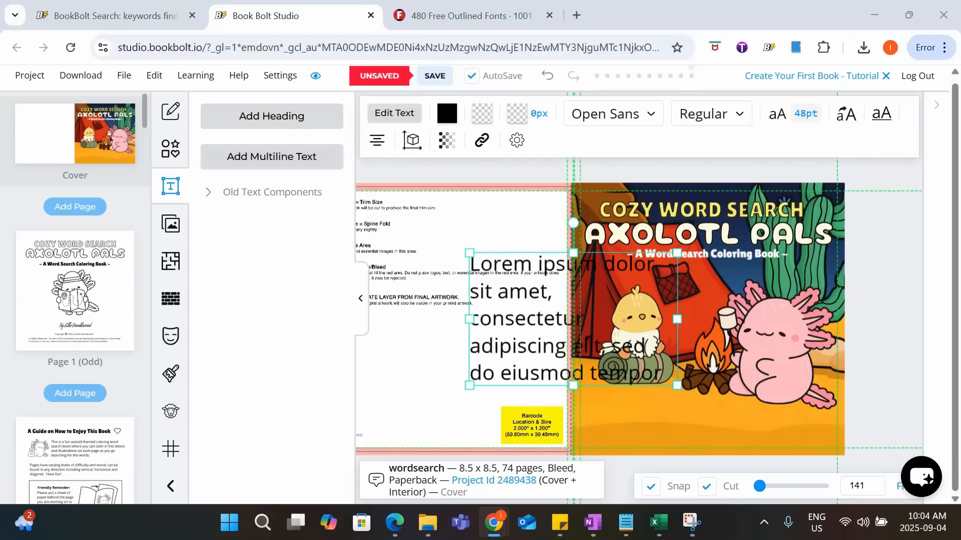
{"action": "double_click", "coordinate": [482, 274]}
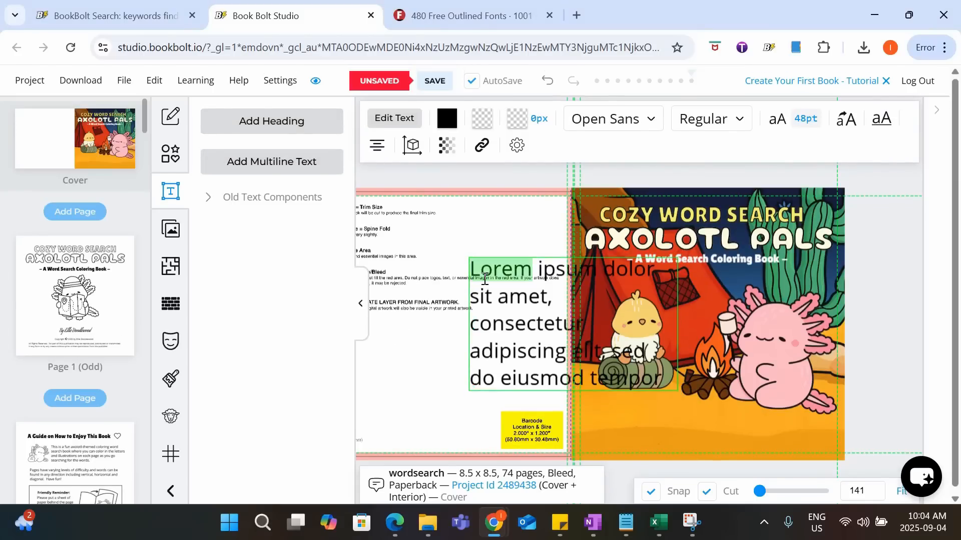
{"action": "left_click", "coordinate": [483, 272]}
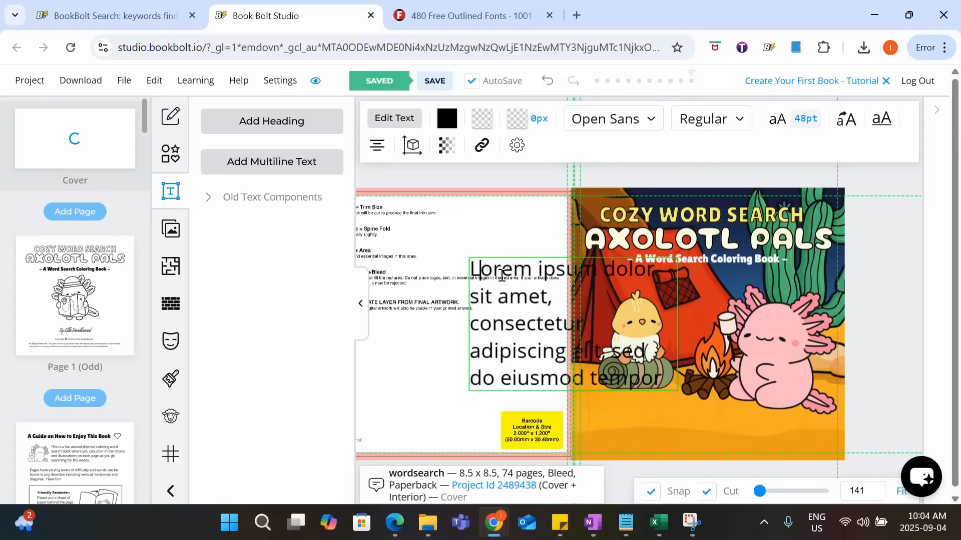
{"action": "left_click_drag", "start_coordinate": [472, 271], "coordinate": [658, 383]}
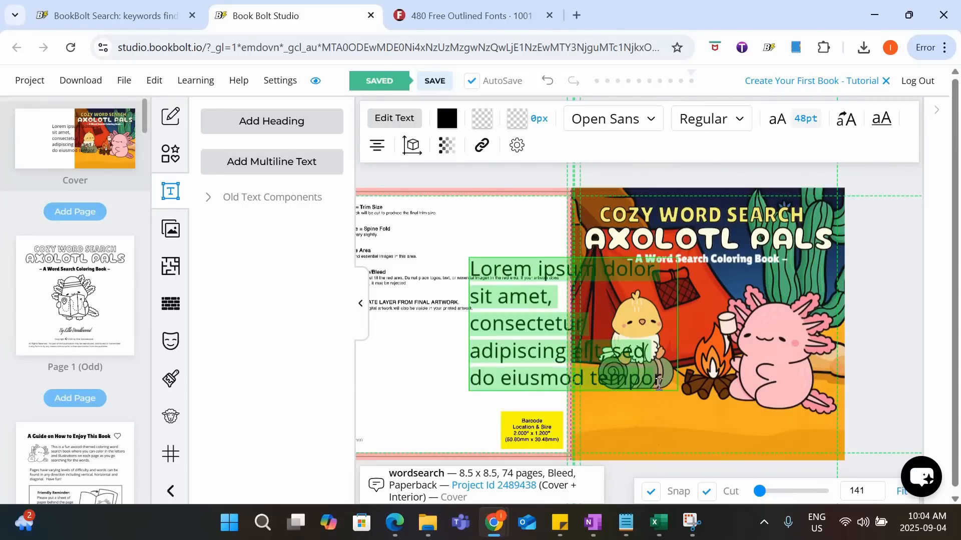
{"action": "left_click", "coordinate": [646, 131]}
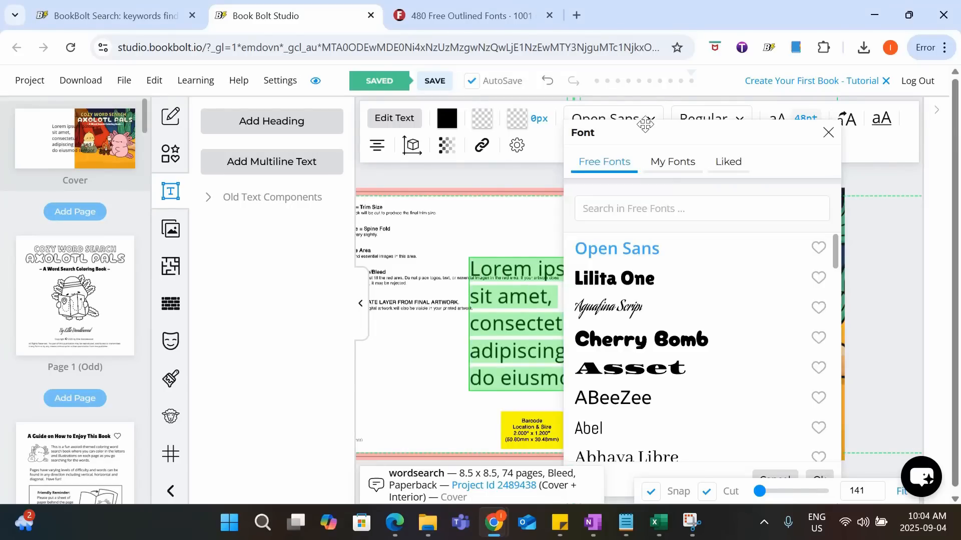
{"action": "left_click", "coordinate": [671, 161]}
{"action": "scroll", "coordinate": [693, 359], "scroll_direction": "down", "scroll_amount": 3}
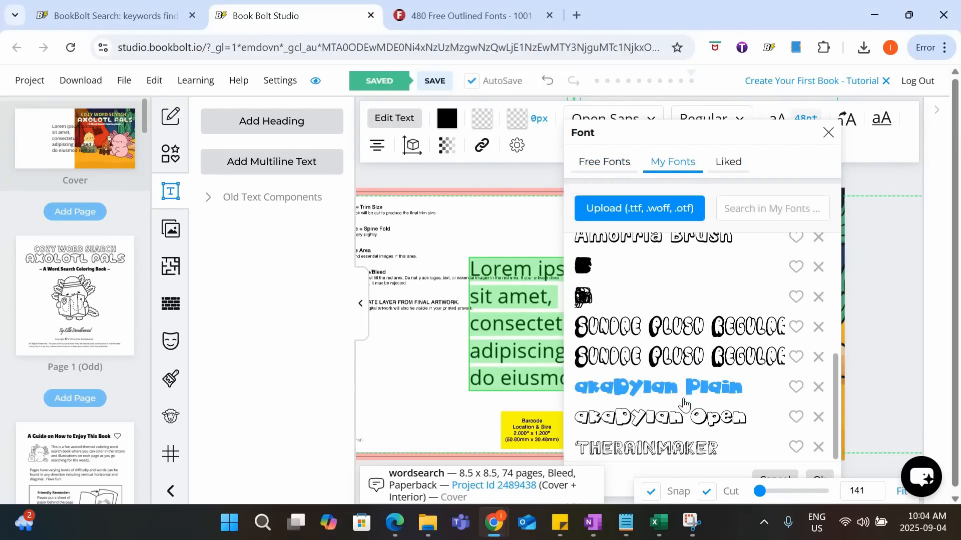
{"action": "left_click", "coordinate": [673, 419]}
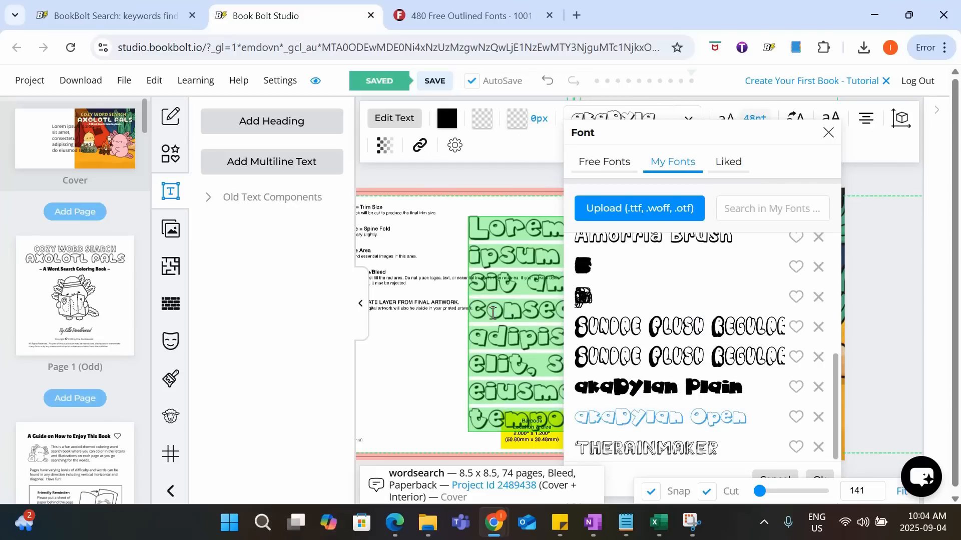
{"action": "left_click", "coordinate": [817, 477]}
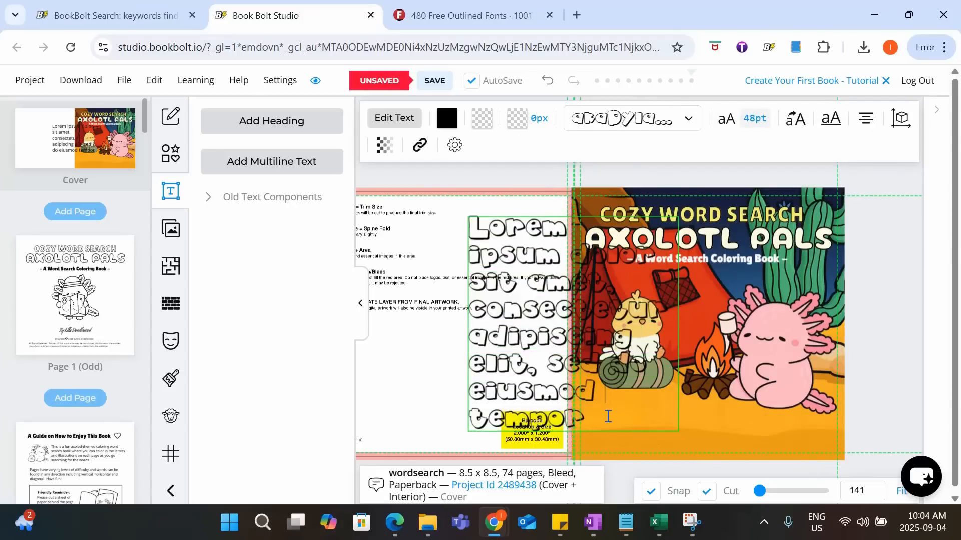
- Replace the placeholder text with letter rows Y C U T E and L K R Q B, and move the box to the bottom of the front cover
{"action": "key", "text": "BackSpace"}
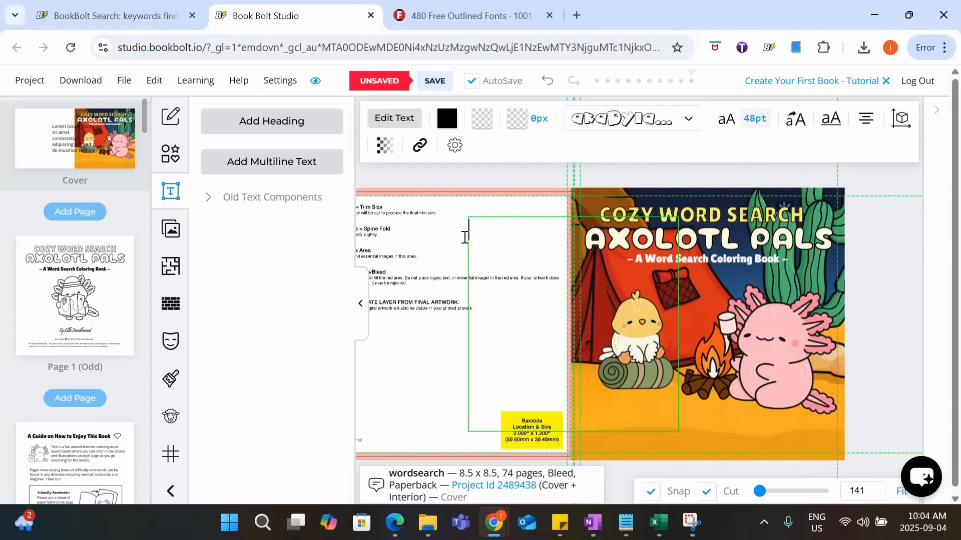
{"action": "type", "text": "Y C U "}
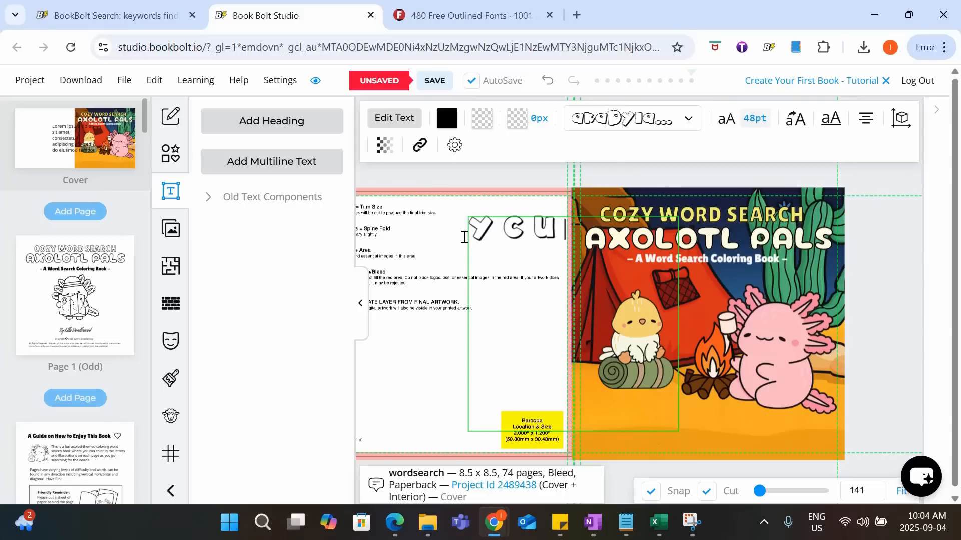
{"action": "type", "text": "T O"}
{"action": "key", "text": "Return"}
{"action": "type", "text": "L"}
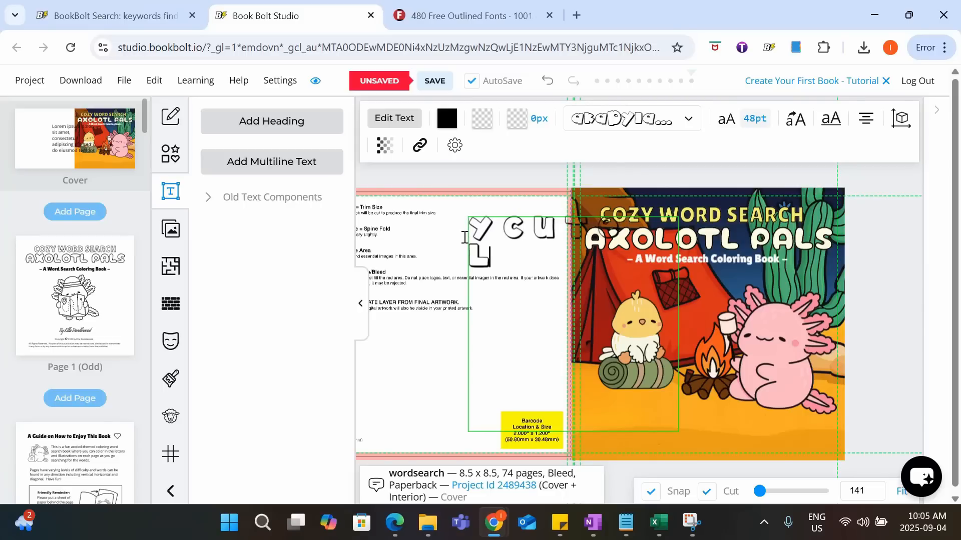
{"action": "type", "text": " K R O B"}
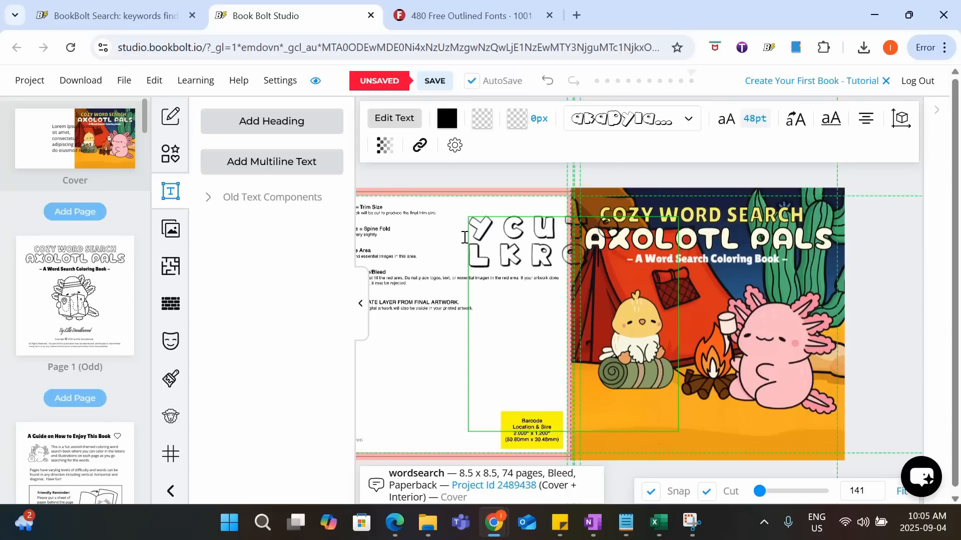
{"action": "left_click", "coordinate": [762, 414]}
{"action": "left_click_drag", "start_coordinate": [518, 242], "coordinate": [631, 421]}
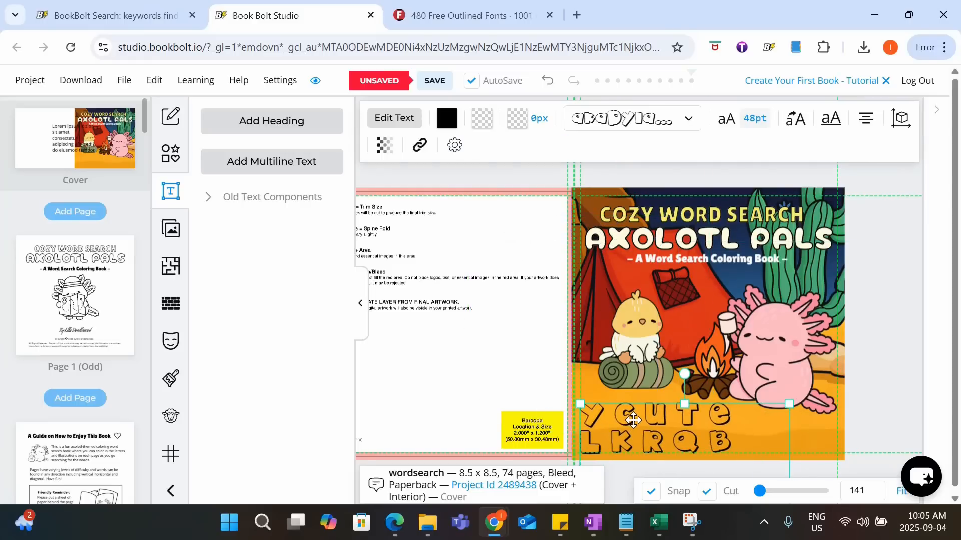
- Set the Y C U T E and L K R Q B letter rows to 25 pt and shift the box slightly inward on the cover
{"action": "left_click", "coordinate": [712, 443]}
{"action": "left_click_drag", "start_coordinate": [734, 440], "coordinate": [553, 397]}
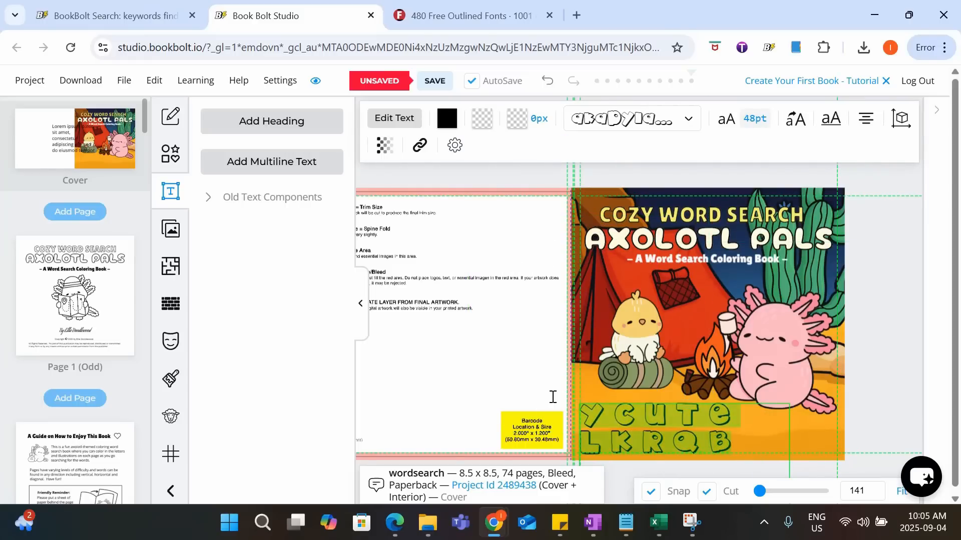
{"action": "left_click", "coordinate": [754, 118]}
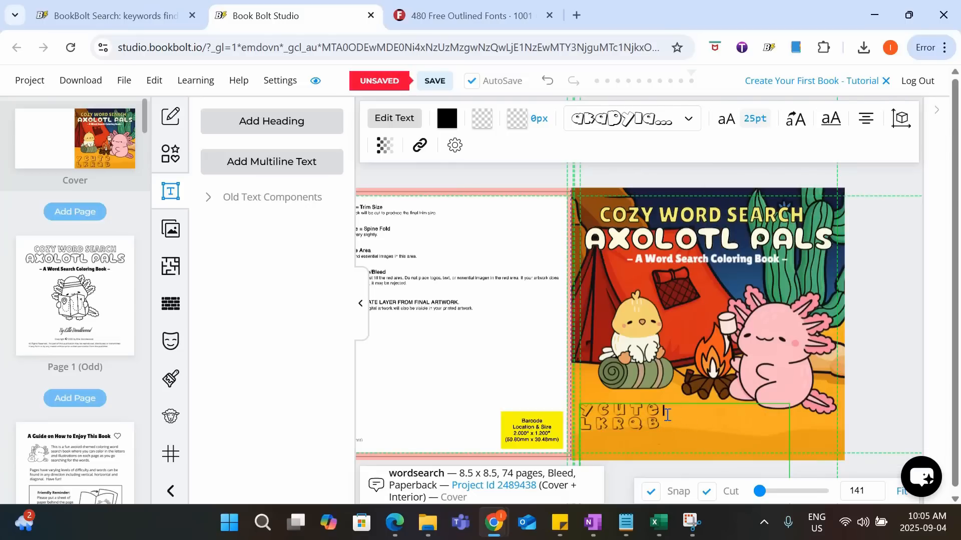
{"action": "left_click", "coordinate": [851, 426]}
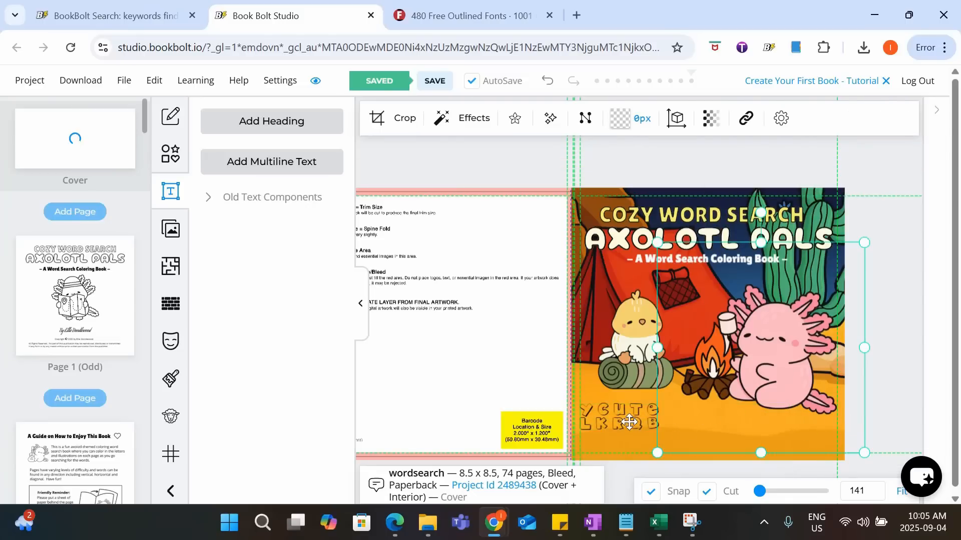
{"action": "left_click", "coordinate": [649, 417]}
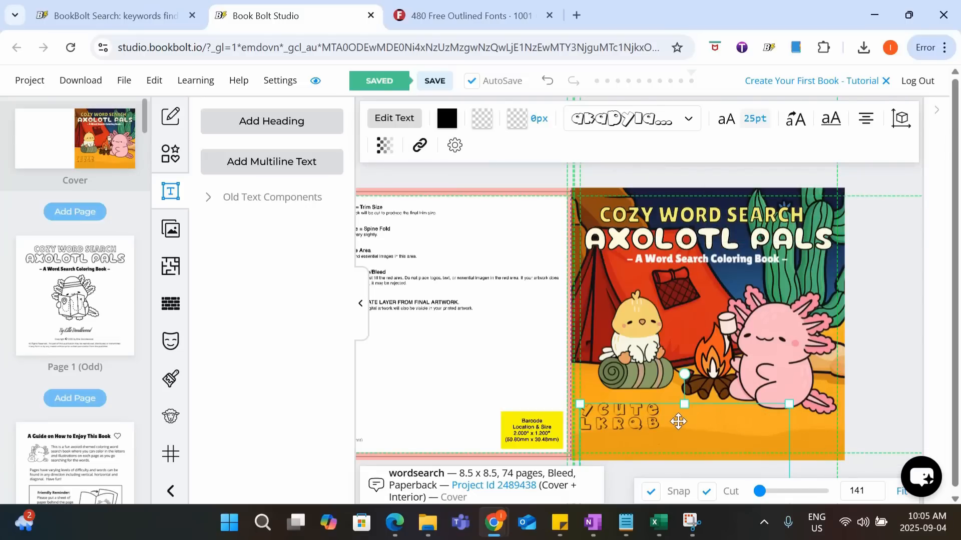
{"action": "left_click_drag", "start_coordinate": [675, 423], "coordinate": [694, 427]}
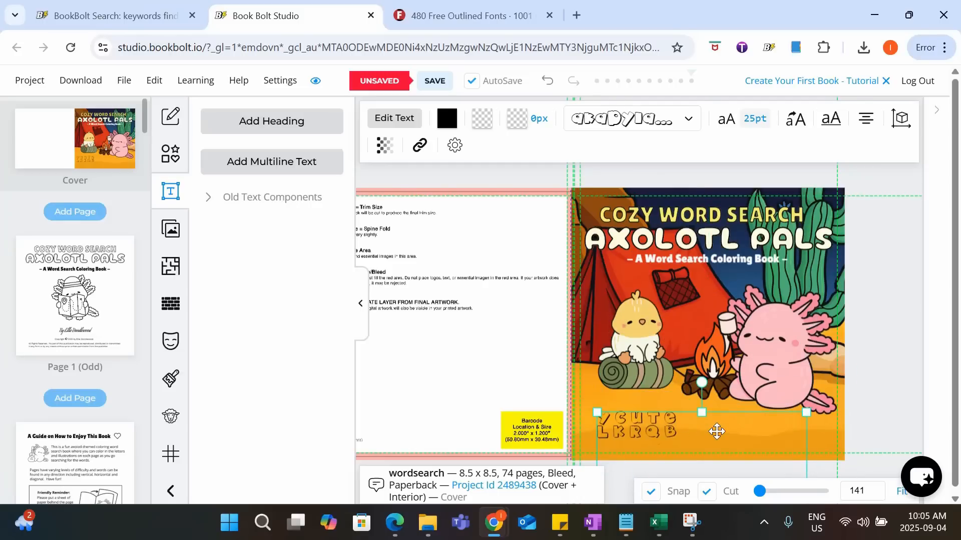
{"action": "left_click", "coordinate": [875, 360]}
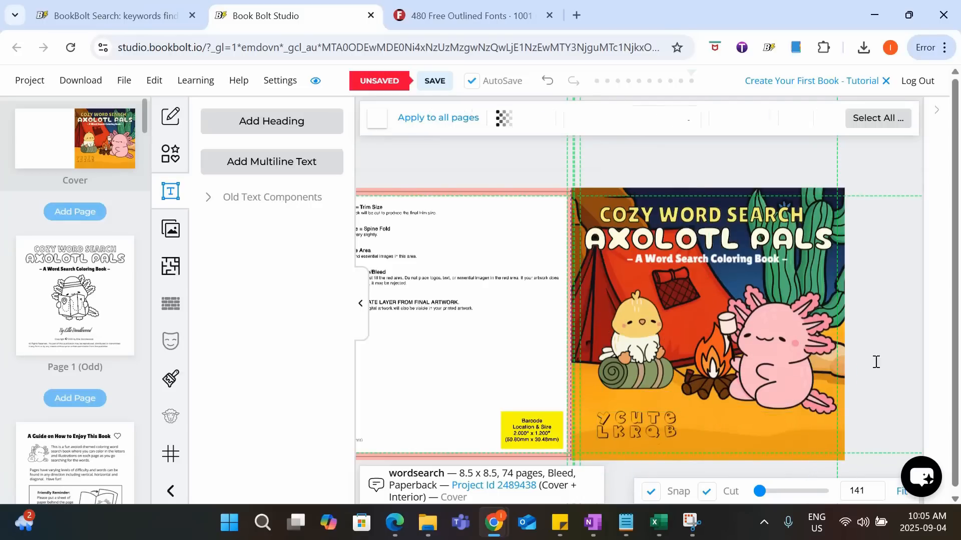
- Replace the two-row letter box with the five-row puzzle letter grid containing CAMP, AXOLOTL and FUN
{"action": "left_click", "coordinate": [699, 432]}
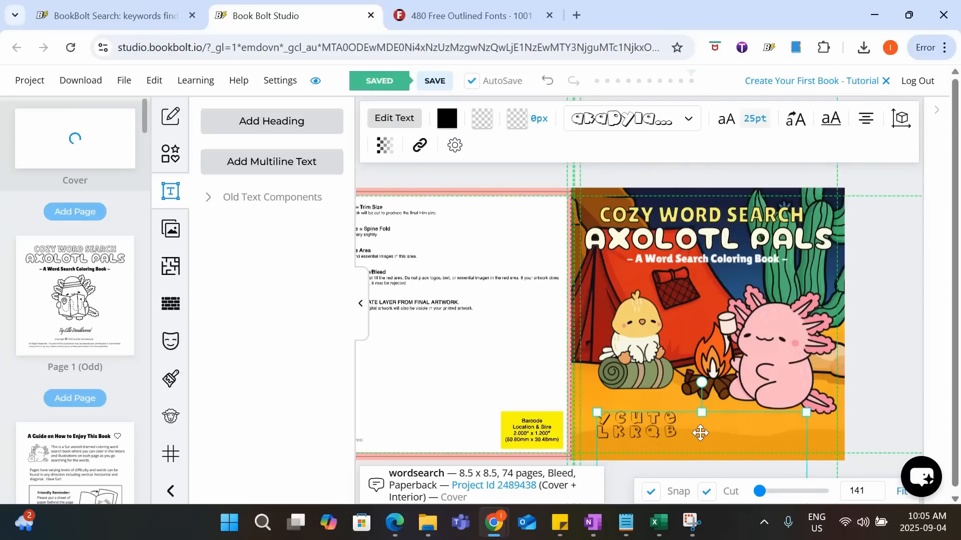
{"action": "key", "text": "Delete"}
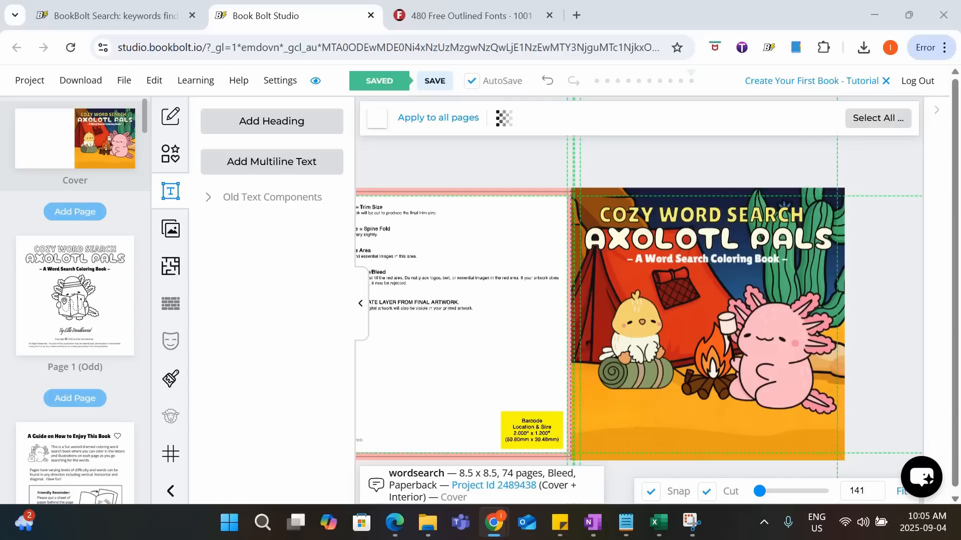
{"action": "left_click", "coordinate": [695, 418]}
{"action": "key", "text": "ctrl+z"}
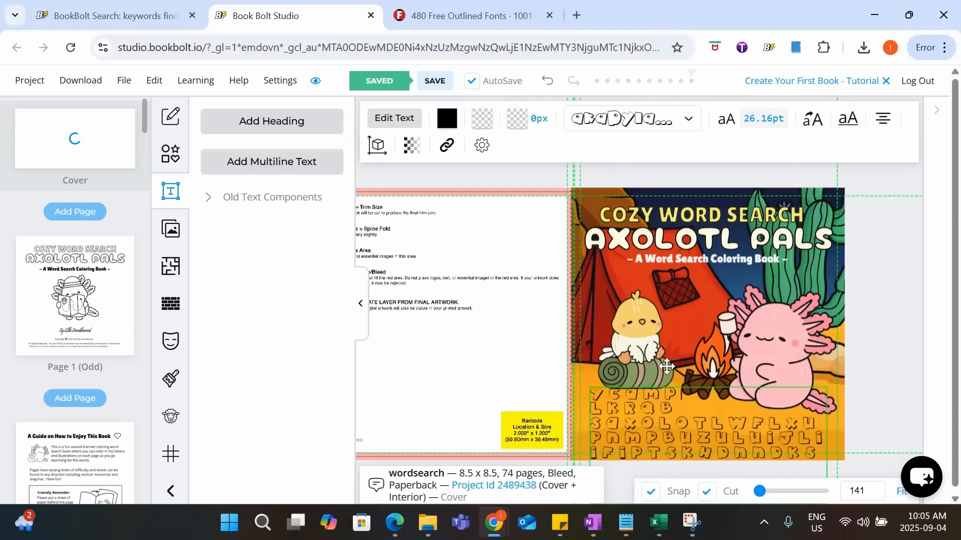
- Move the chick, the letter grid and the axolotl slightly upward on the front cover
{"action": "left_click", "coordinate": [662, 349]}
{"action": "left_click_drag", "start_coordinate": [661, 349], "coordinate": [662, 344]}
{"action": "left_click_drag", "start_coordinate": [707, 436], "coordinate": [712, 427]}
{"action": "left_click", "coordinate": [783, 350]}
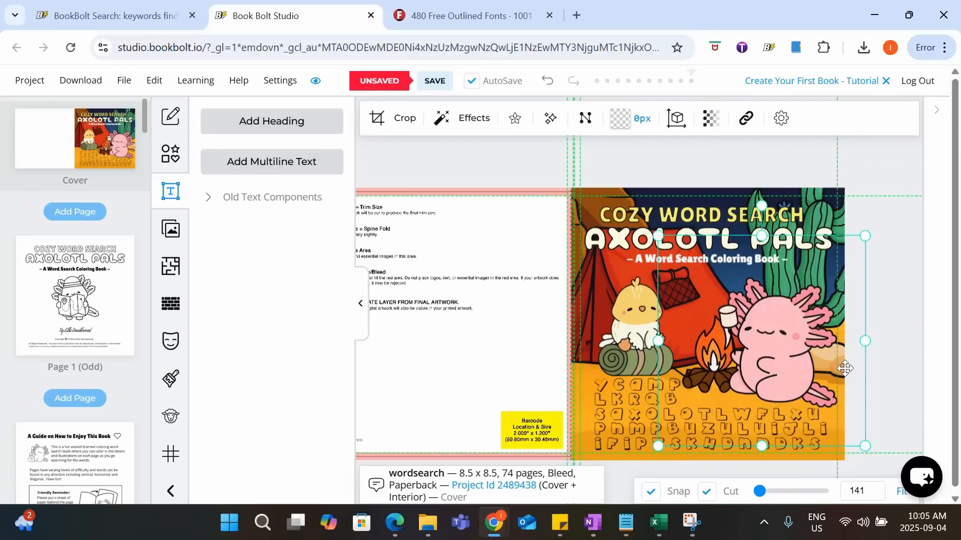
- Add a rectangle and size it to cover the word CAMP in the first row of the letter grid
{"action": "left_click", "coordinate": [627, 429]}
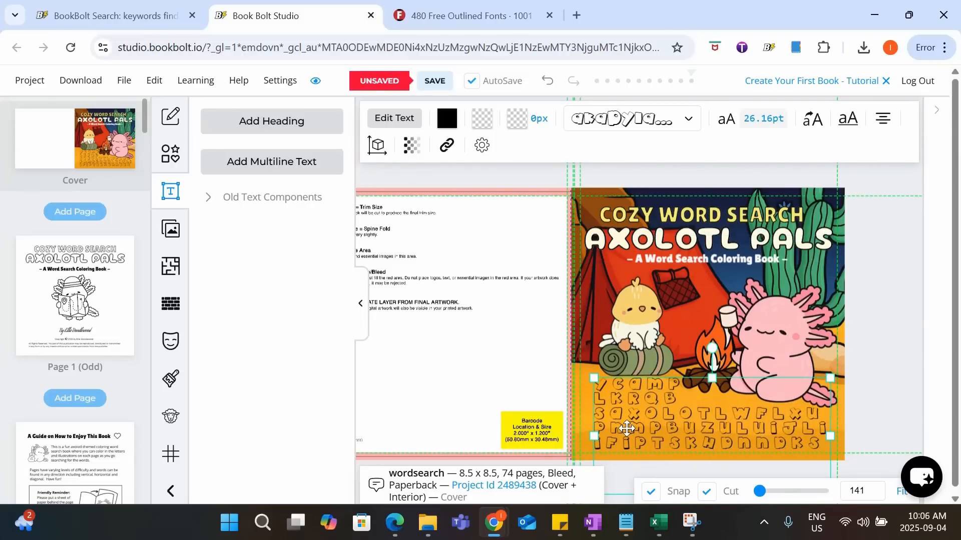
{"action": "left_click", "coordinate": [171, 154]}
{"action": "left_click", "coordinate": [206, 156]}
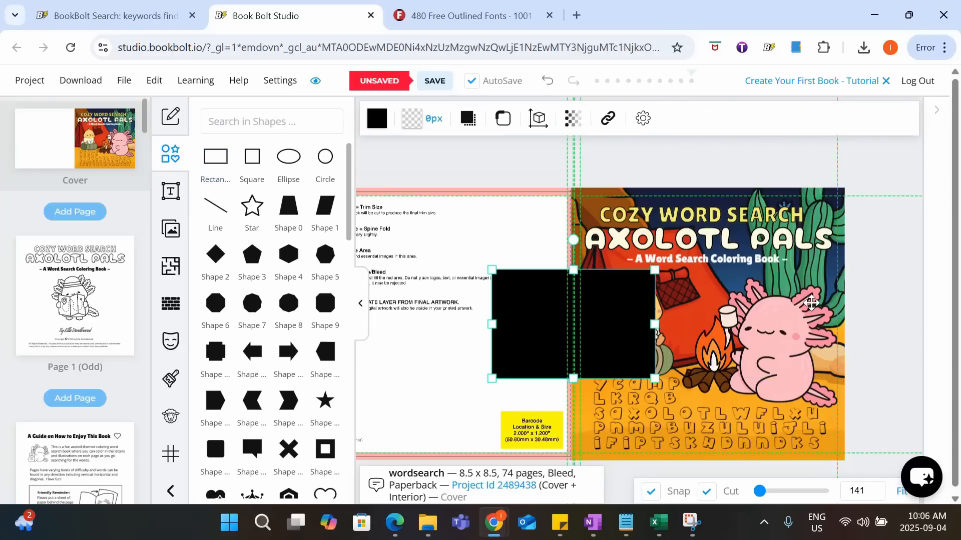
{"action": "left_click_drag", "start_coordinate": [588, 295], "coordinate": [652, 342]}
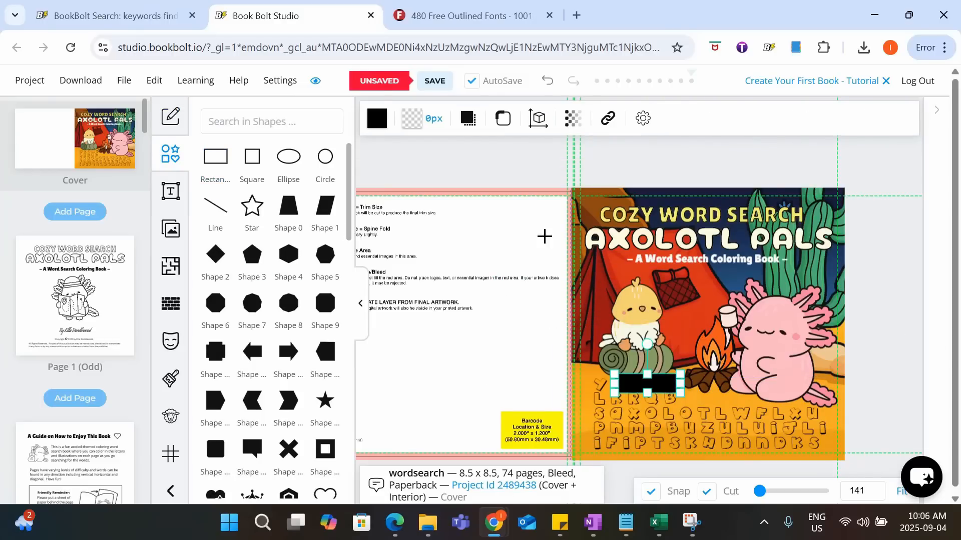
- Fill the CAMP rectangle with pale cream and send it backward behind the letters, adjusting its position slightly
{"action": "left_click", "coordinate": [378, 119]}
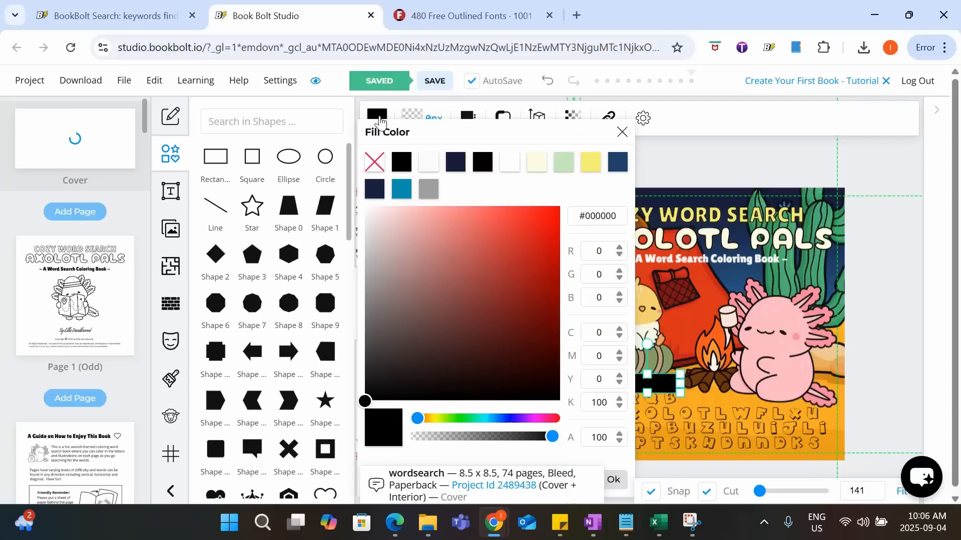
{"action": "left_click", "coordinate": [535, 163]}
{"action": "right_click", "coordinate": [668, 386]}
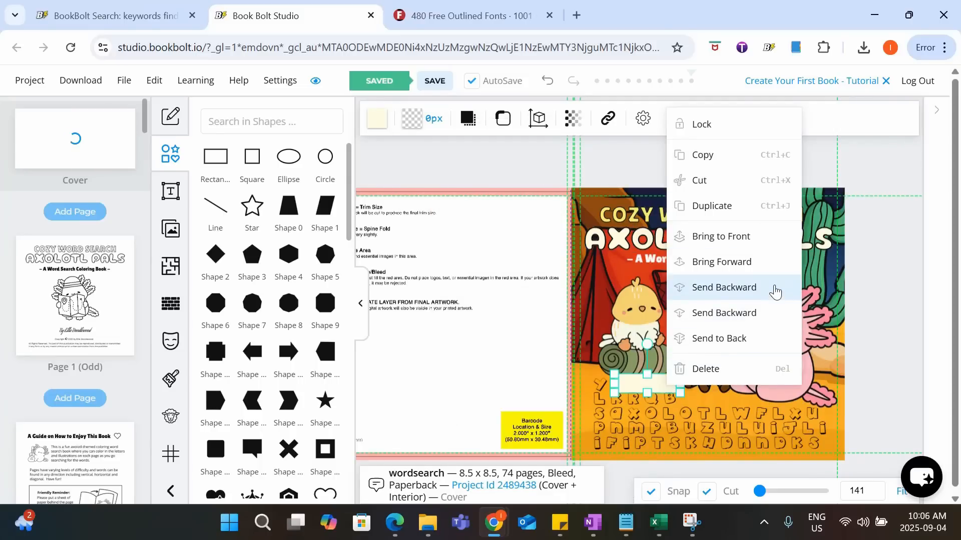
{"action": "left_click", "coordinate": [776, 293]}
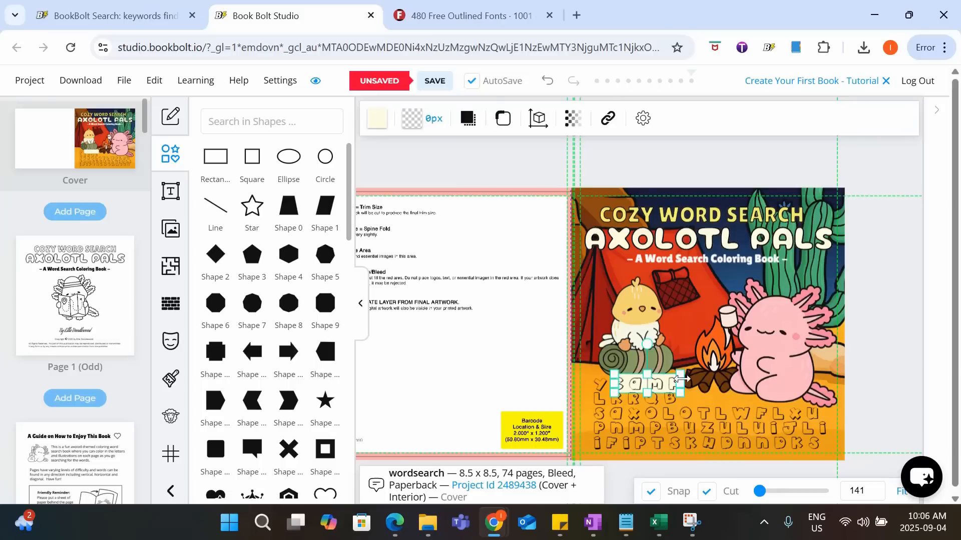
{"action": "left_click_drag", "start_coordinate": [671, 376], "coordinate": [670, 375]}
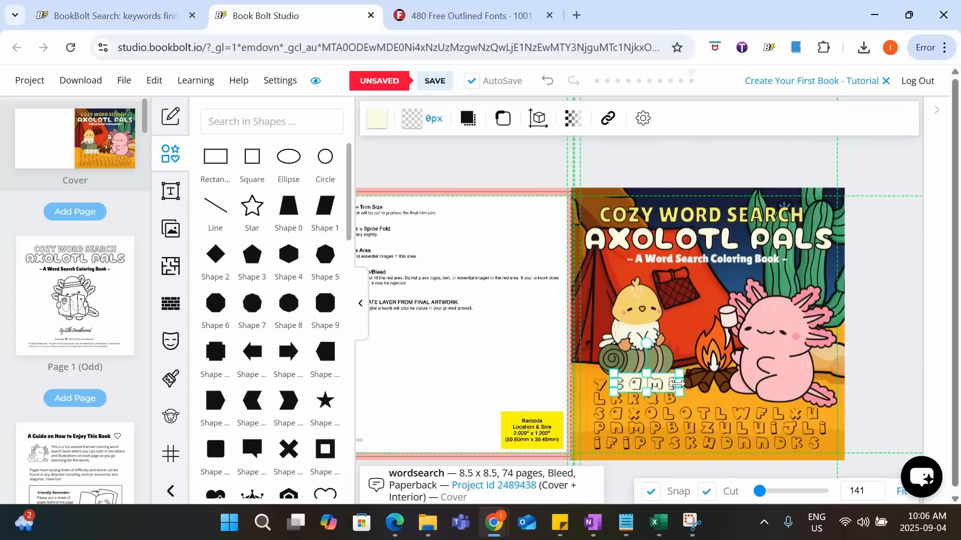
- Place a matching cream rectangle over AXOLOTL in the third row and send it backward behind the letters
{"action": "left_click_drag", "start_coordinate": [665, 379], "coordinate": [727, 414]}
{"action": "right_click", "coordinate": [701, 413]}
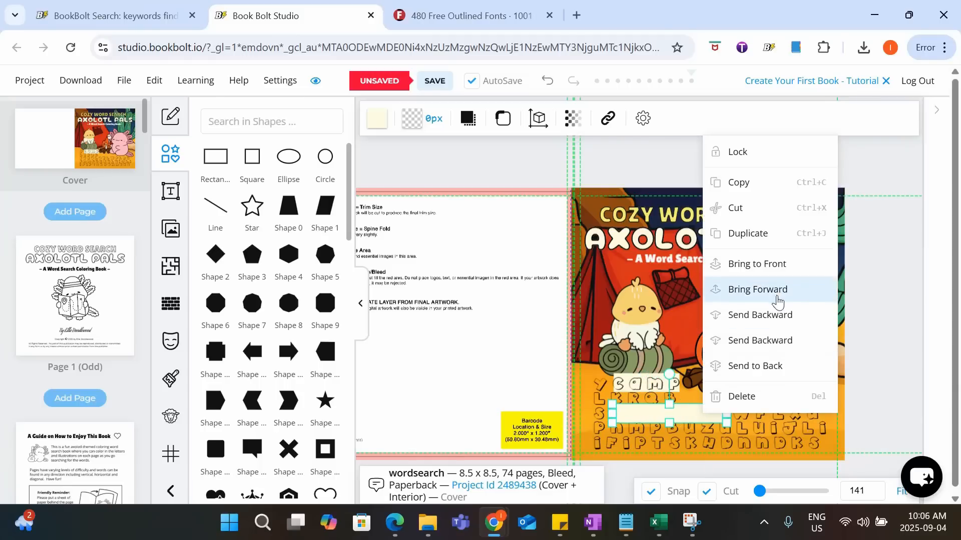
{"action": "left_click", "coordinate": [781, 315]}
{"action": "left_click", "coordinate": [886, 381]}
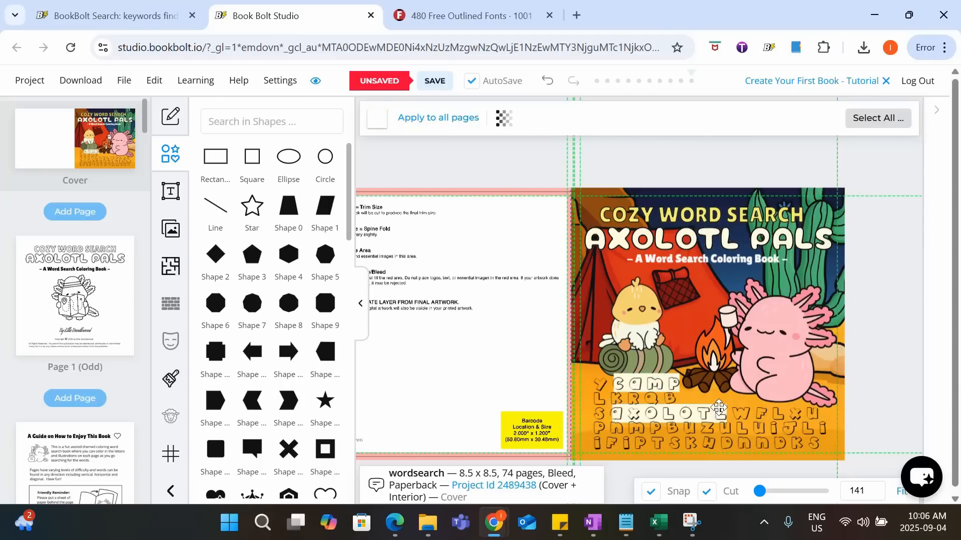
{"action": "left_click", "coordinate": [714, 409]}
{"action": "left_click", "coordinate": [864, 387]}
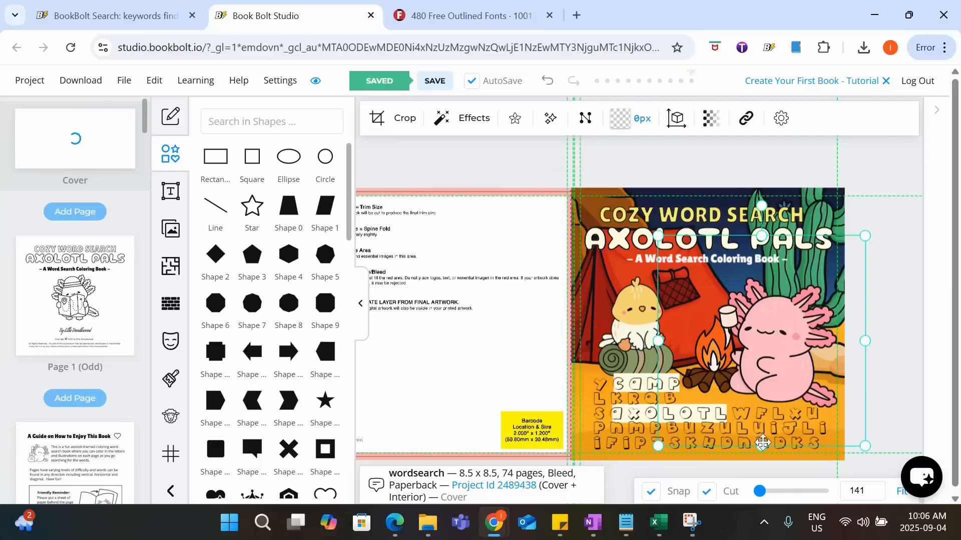
- Copy the CAMP highlight, reshape it vertically over the word FUN, and send it backward behind the letters
{"action": "left_click", "coordinate": [649, 377]}
{"action": "key", "text": "ctrl+c"}
{"action": "key", "text": "ctrl+v"}
{"action": "left_click_drag", "start_coordinate": [649, 380], "coordinate": [768, 412]}
{"action": "left_click_drag", "start_coordinate": [766, 376], "coordinate": [761, 406]}
{"action": "left_click_drag", "start_coordinate": [757, 380], "coordinate": [756, 406]}
{"action": "right_click", "coordinate": [757, 411]}
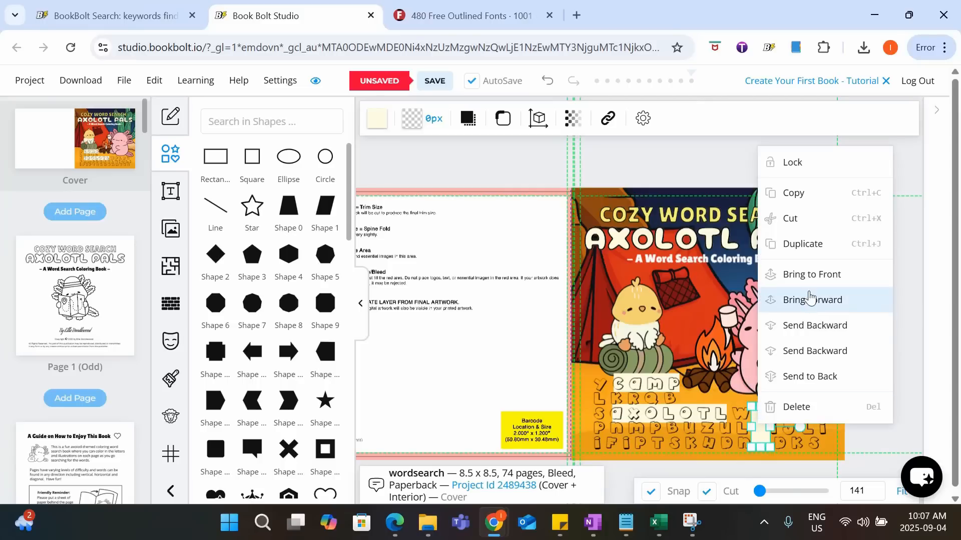
{"action": "left_click", "coordinate": [817, 334]}
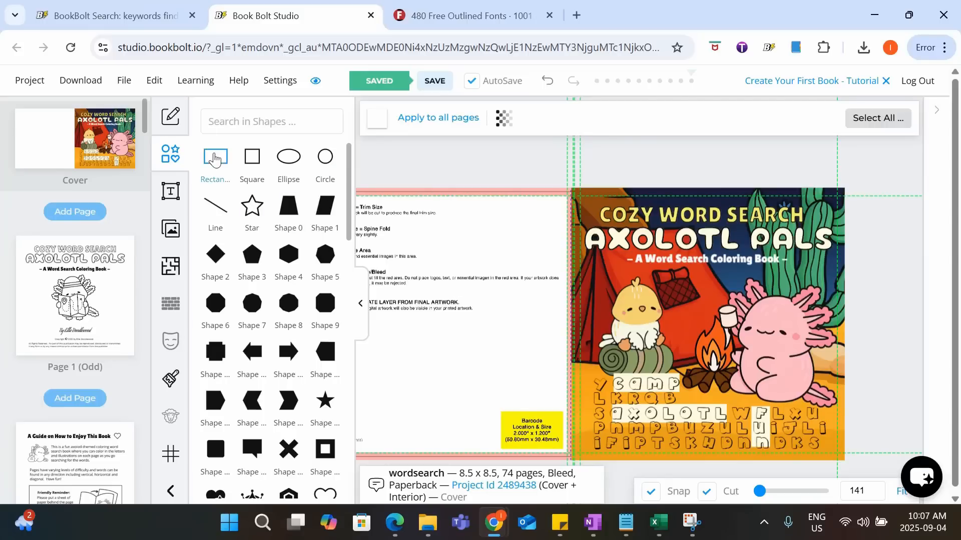
- Add a rectangle covering the whole back cover and fill it with dark blue
{"action": "left_click", "coordinate": [215, 158]}
{"action": "left_click_drag", "start_coordinate": [554, 303], "coordinate": [473, 216]}
{"action": "left_click_drag", "start_coordinate": [356, 441], "coordinate": [354, 462]}
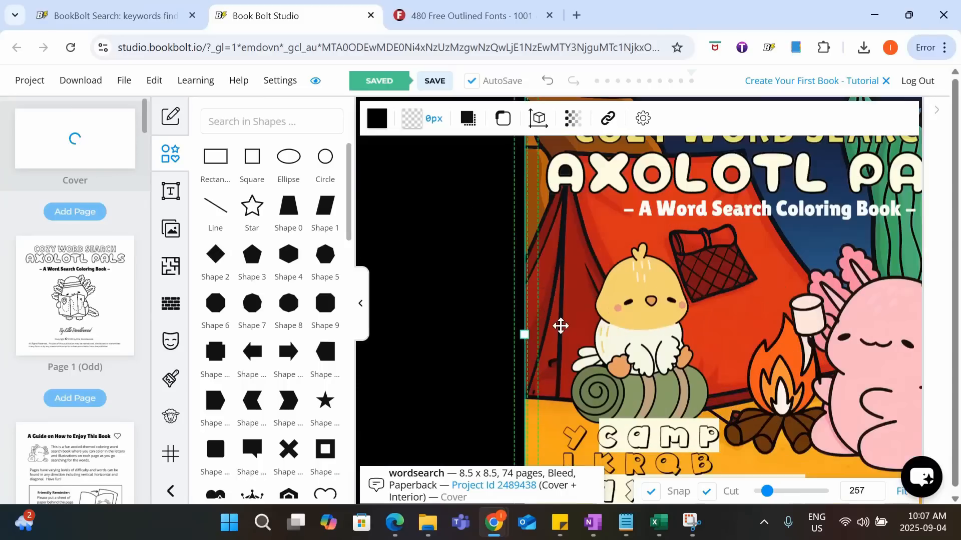
{"action": "scroll", "coordinate": [570, 321], "scroll_direction": "up", "scroll_amount": 5}
{"action": "scroll", "coordinate": [552, 305], "scroll_direction": "down", "scroll_amount": 1}
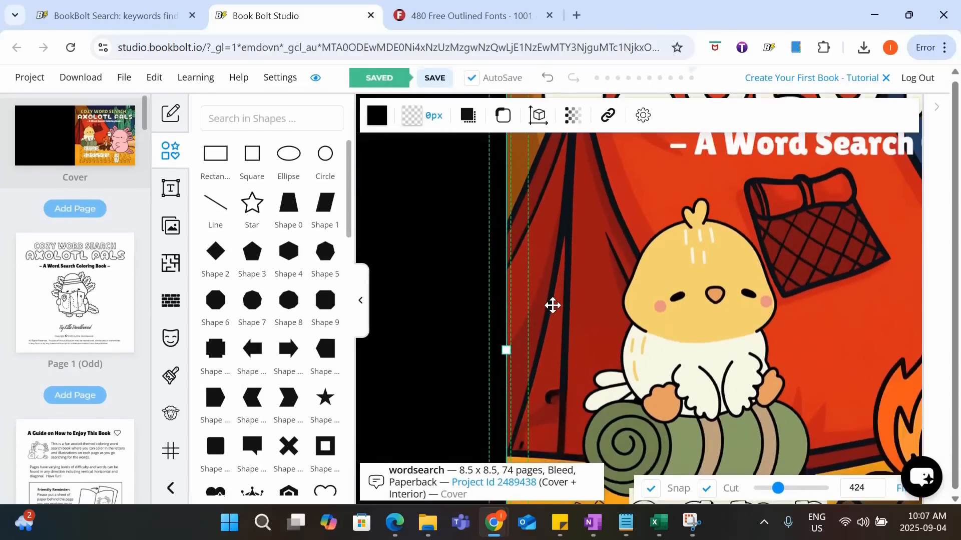
{"action": "scroll", "coordinate": [552, 305], "scroll_direction": "up", "scroll_amount": 2}
{"action": "scroll", "coordinate": [553, 305], "scroll_direction": "down", "scroll_amount": 6}
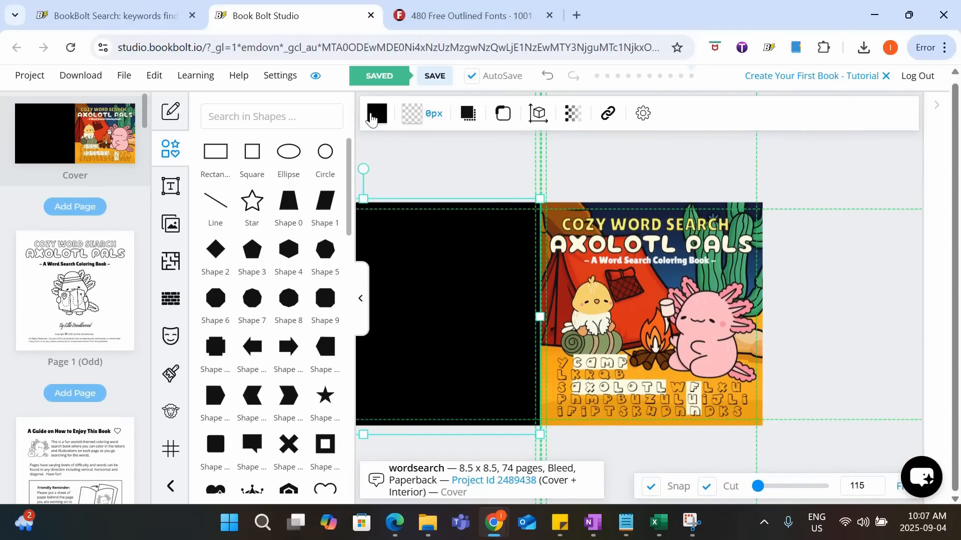
{"action": "left_click", "coordinate": [372, 116]}
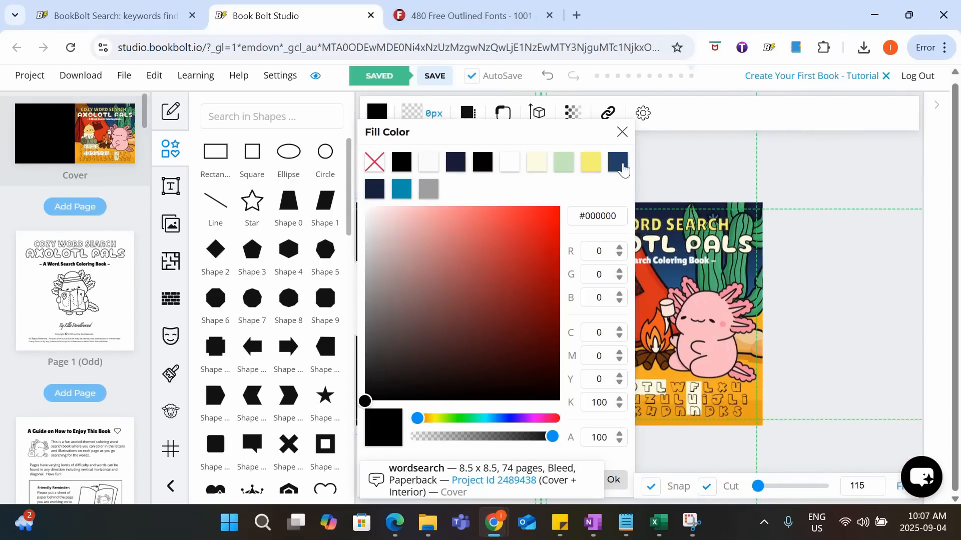
{"action": "left_click", "coordinate": [623, 170]}
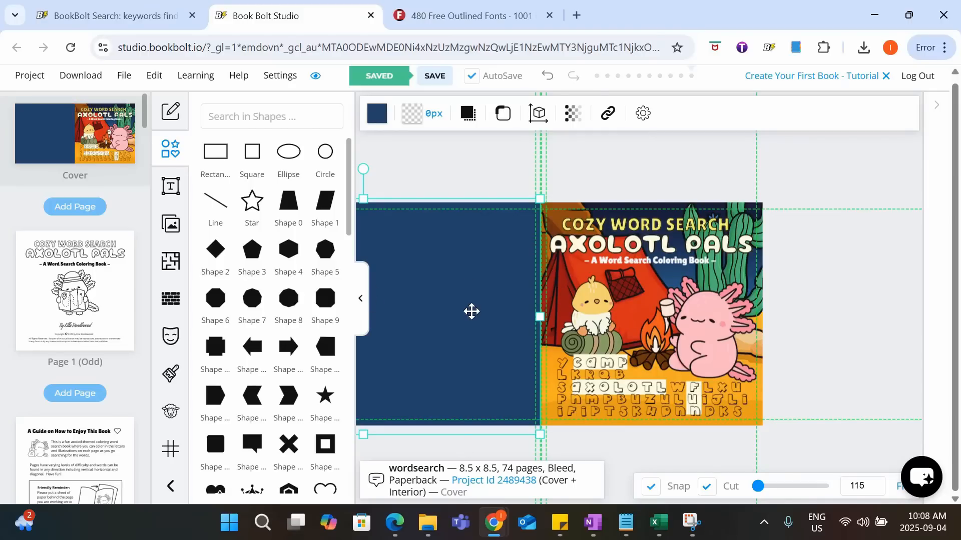
- Paste the two-line "Dive into the world of axolotls" blurb onto the back cover and position it near the upper edge
{"action": "left_click", "coordinate": [361, 313]}
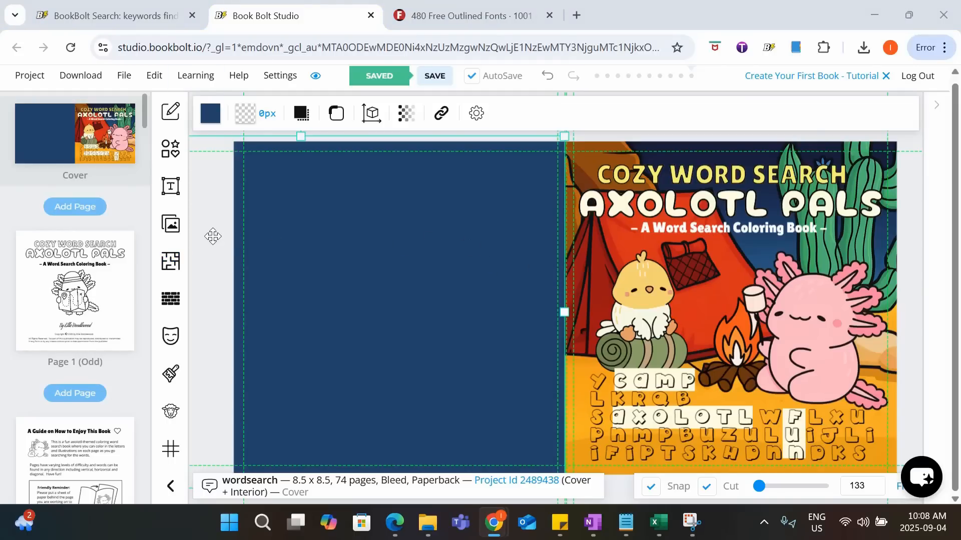
{"action": "key", "text": "ctrl+v"}
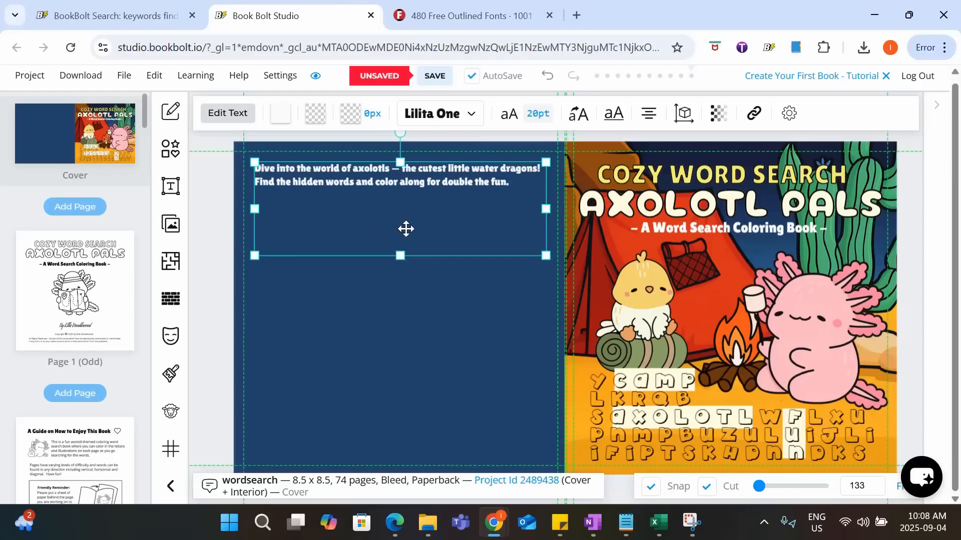
{"action": "left_click_drag", "start_coordinate": [438, 182], "coordinate": [443, 196]}
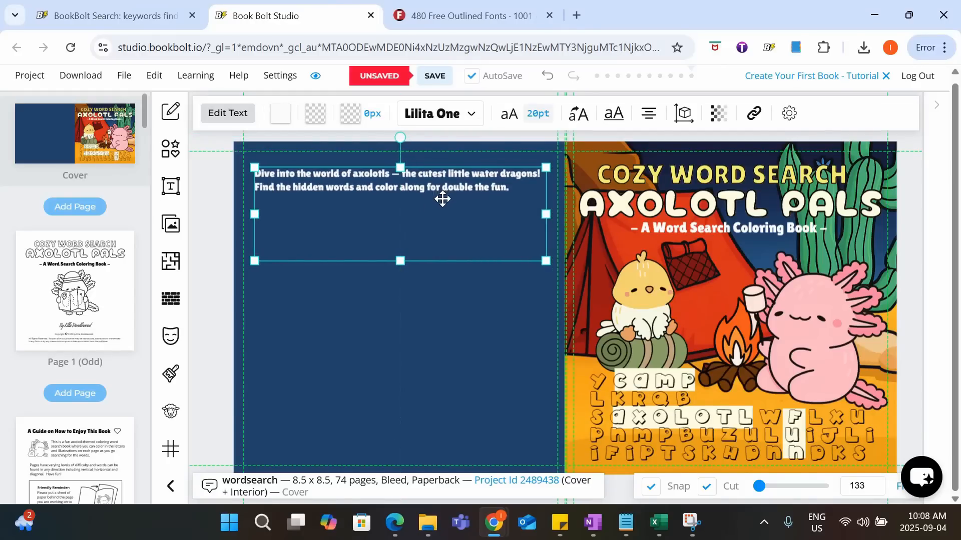
{"action": "left_click", "coordinate": [210, 201]}
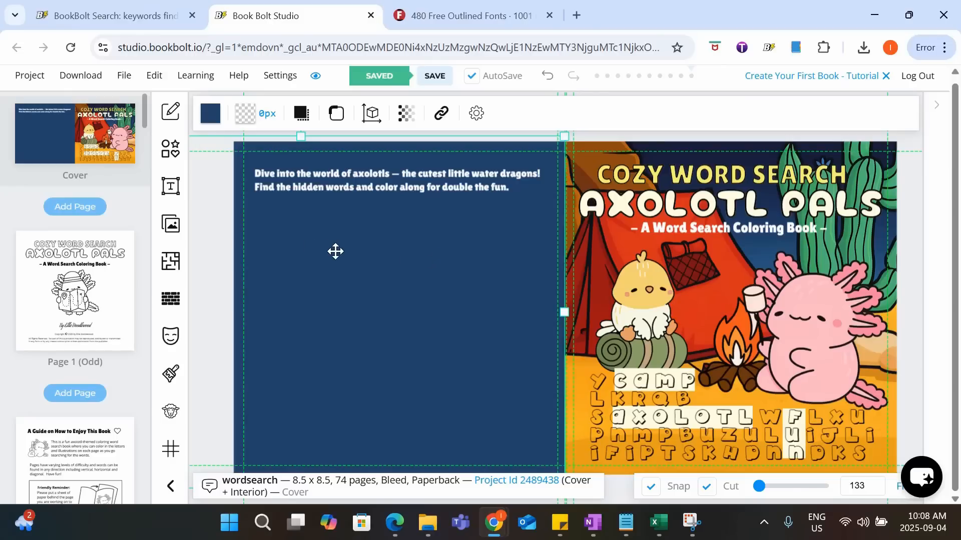
- Open interior page 7 with Word Search #2 and download the current page in RGB
{"action": "scroll", "coordinate": [113, 275], "scroll_direction": "down", "scroll_amount": 15}
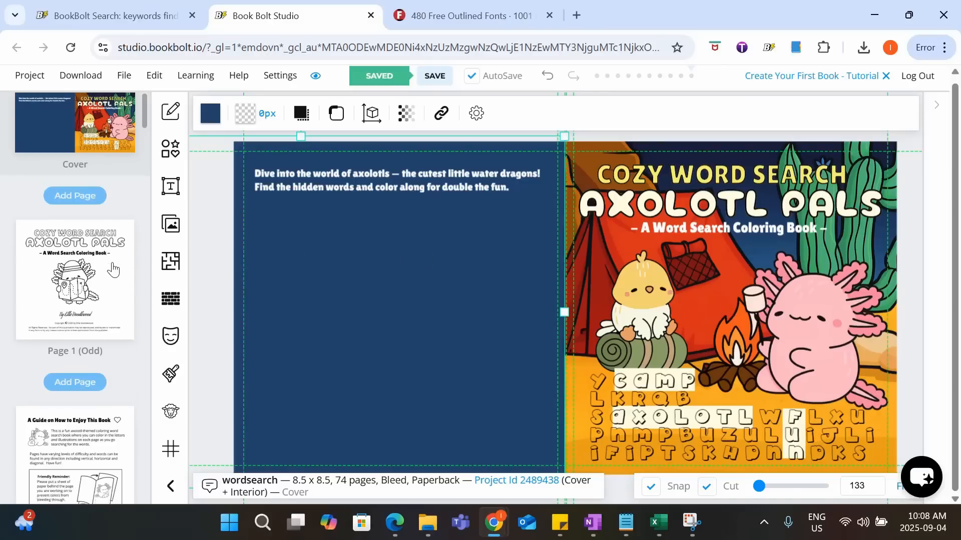
{"action": "scroll", "coordinate": [113, 270], "scroll_direction": "down", "scroll_amount": 2}
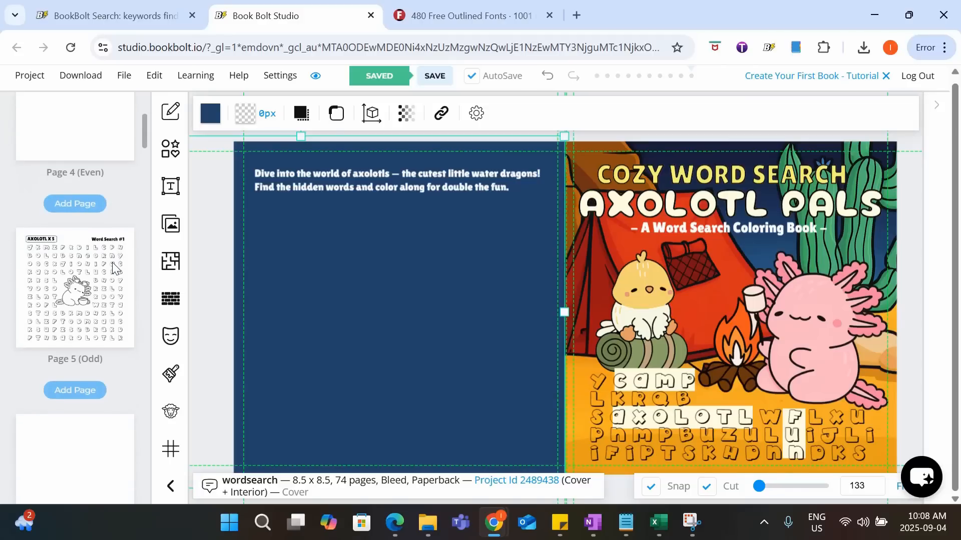
{"action": "scroll", "coordinate": [115, 269], "scroll_direction": "down", "scroll_amount": 6}
{"action": "left_click", "coordinate": [95, 375]}
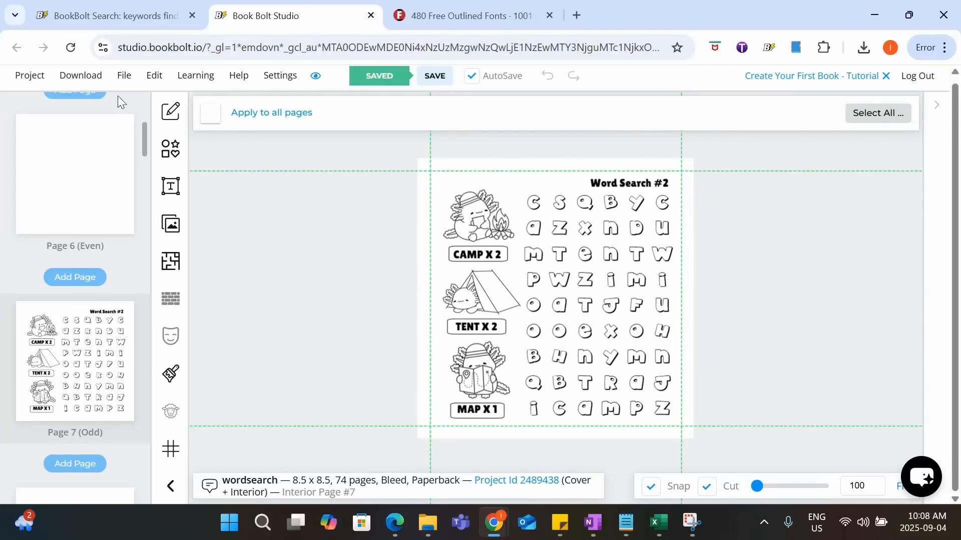
{"action": "left_click", "coordinate": [84, 84]}
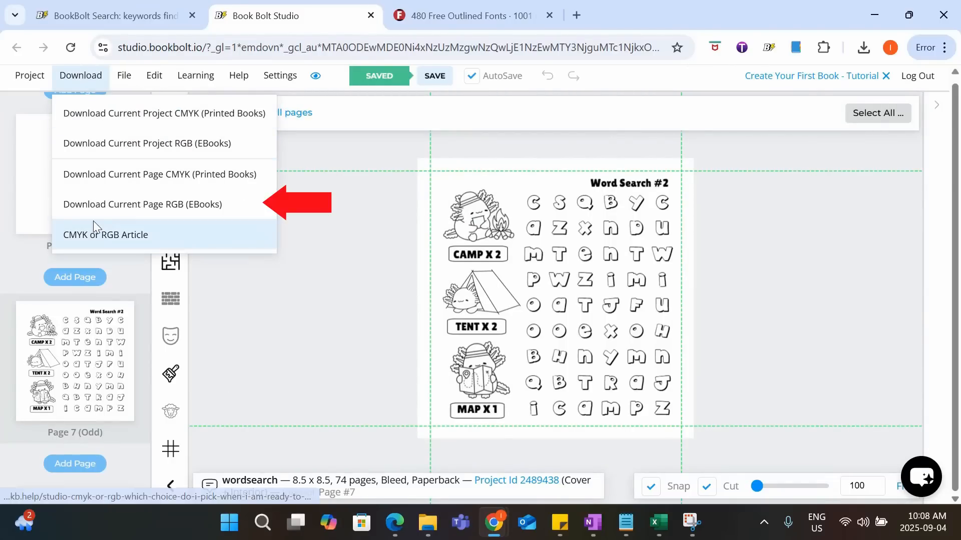
{"action": "left_click", "coordinate": [94, 202]}
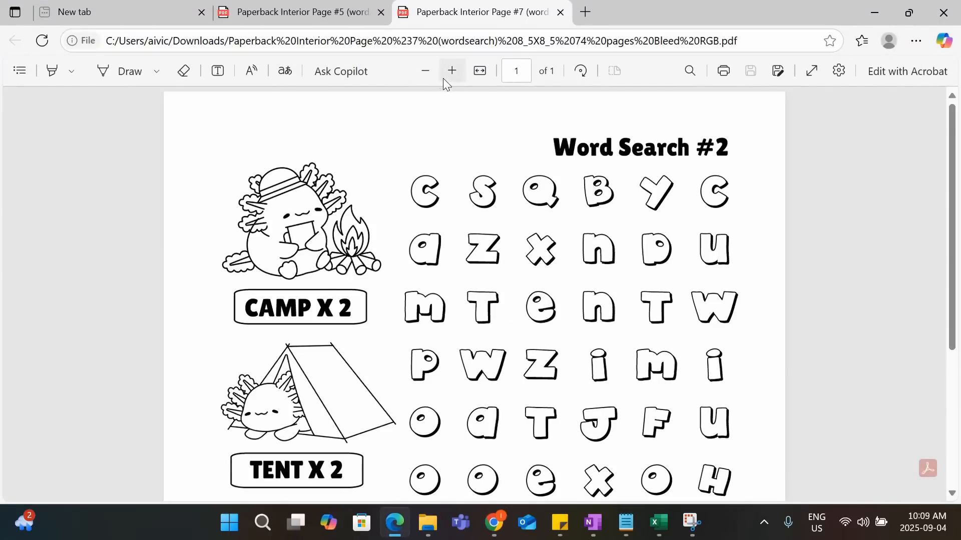
- Fit the downloaded Word Search #2 PDF page in view and snip the whole page as a screenshot
{"action": "left_click", "coordinate": [426, 71]}
{"action": "left_click", "coordinate": [426, 71]}
{"action": "left_click", "coordinate": [426, 71]}
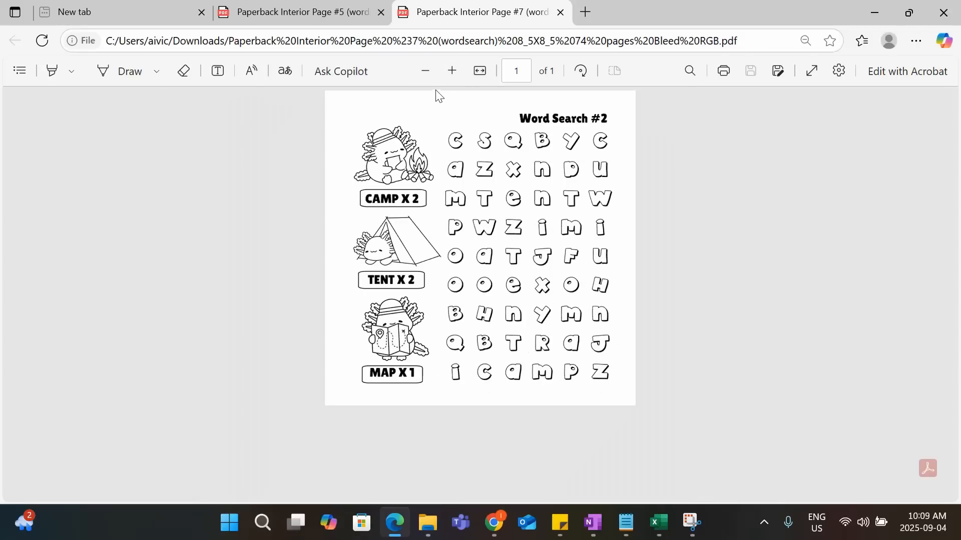
{"action": "left_click", "coordinate": [452, 71]}
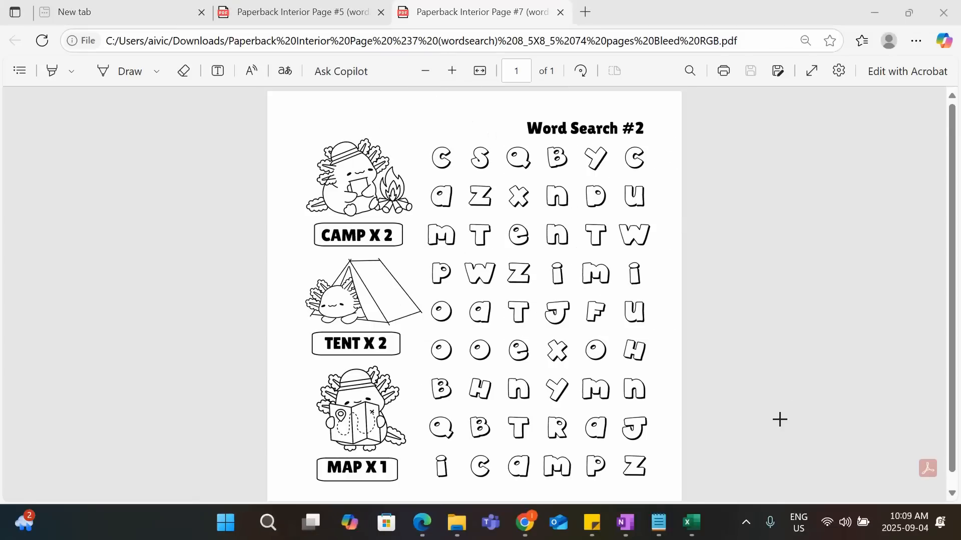
{"action": "key", "text": "Escape"}
{"action": "left_click", "coordinate": [235, 38]}
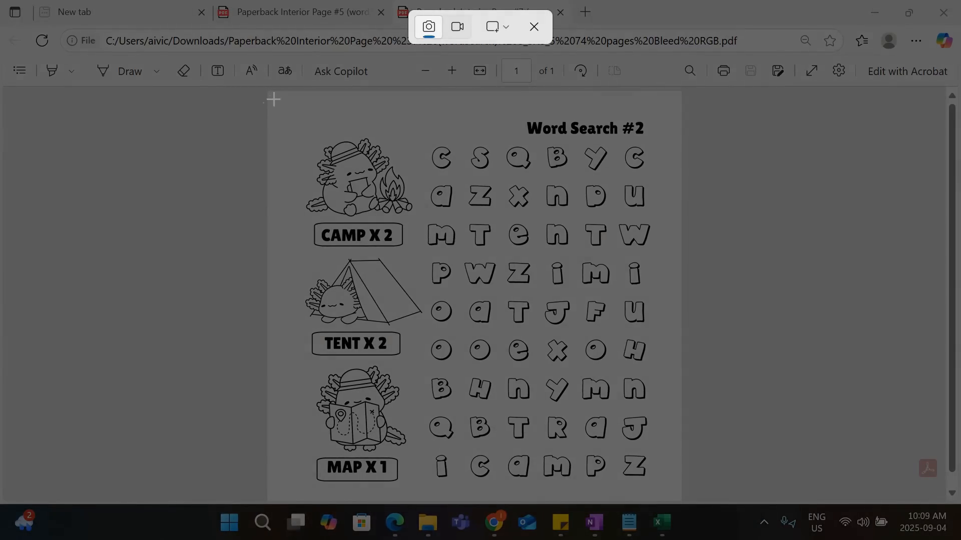
{"action": "left_click_drag", "start_coordinate": [270, 96], "coordinate": [673, 502]}
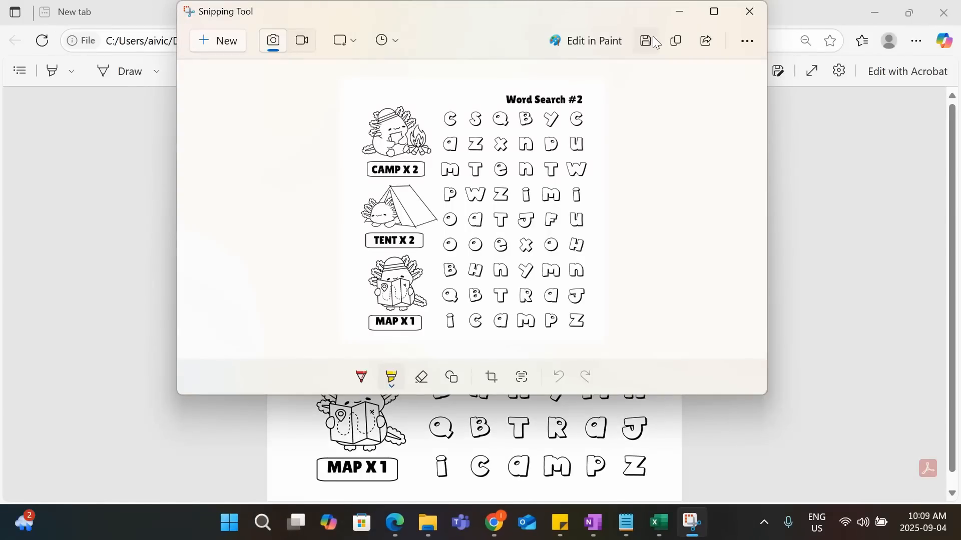
{"action": "left_click", "coordinate": [654, 41]}
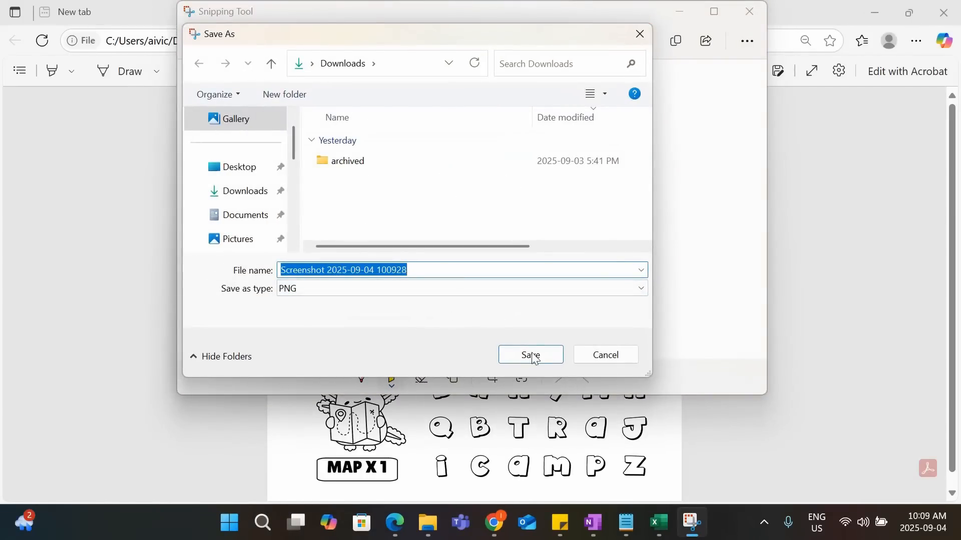
{"action": "left_click", "coordinate": [534, 359]}
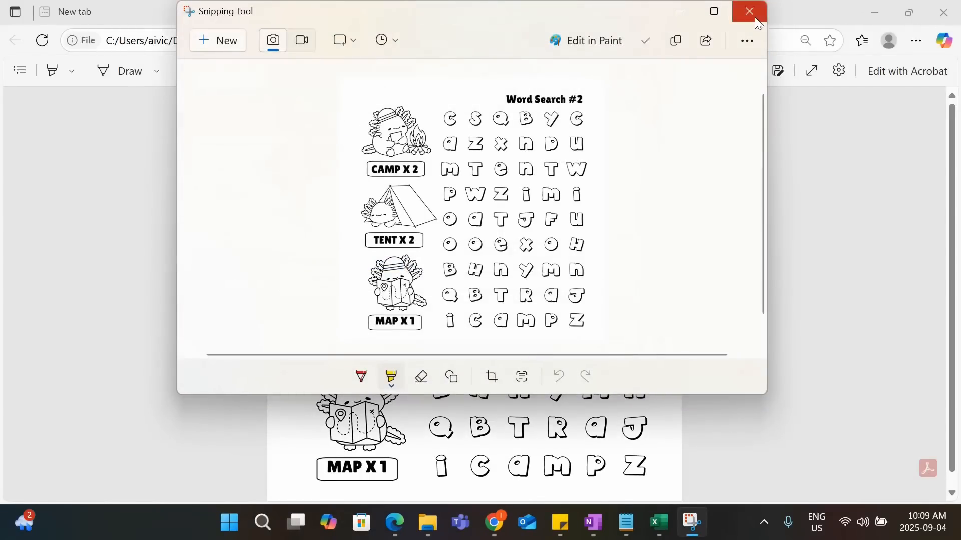
{"action": "left_click", "coordinate": [755, 17]}
{"action": "left_click", "coordinate": [873, 13]}
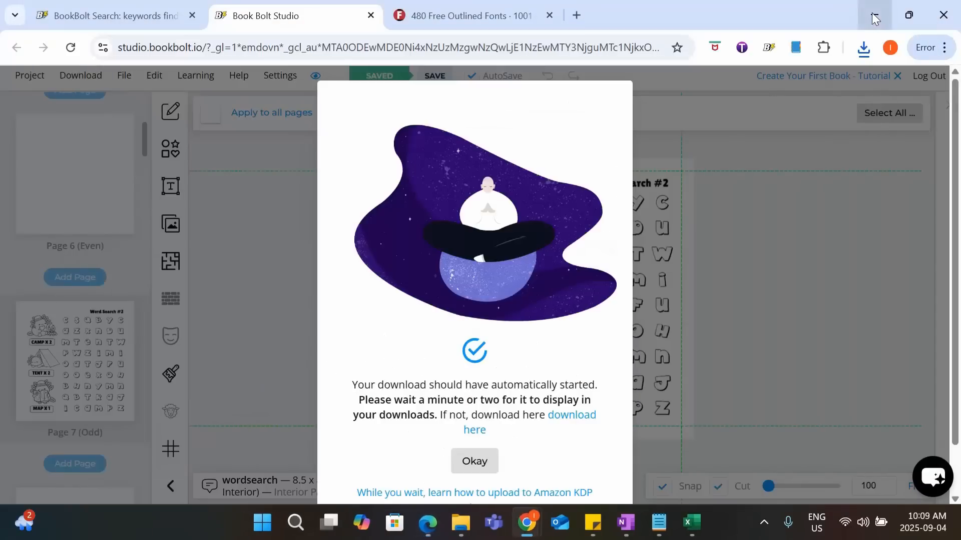
{"action": "left_click", "coordinate": [732, 229]}
{"action": "scroll", "coordinate": [109, 199], "scroll_direction": "up", "scroll_amount": 15}
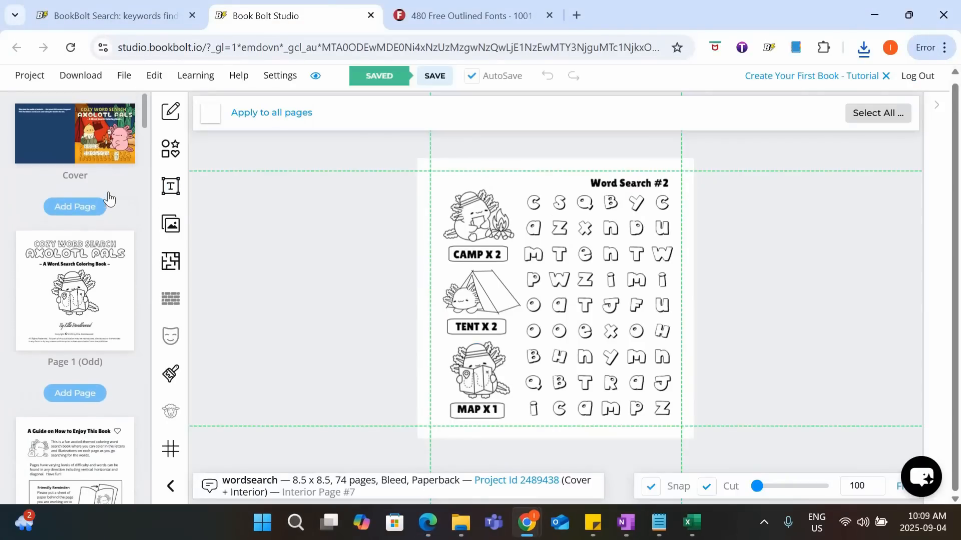
{"action": "left_click", "coordinate": [61, 145]}
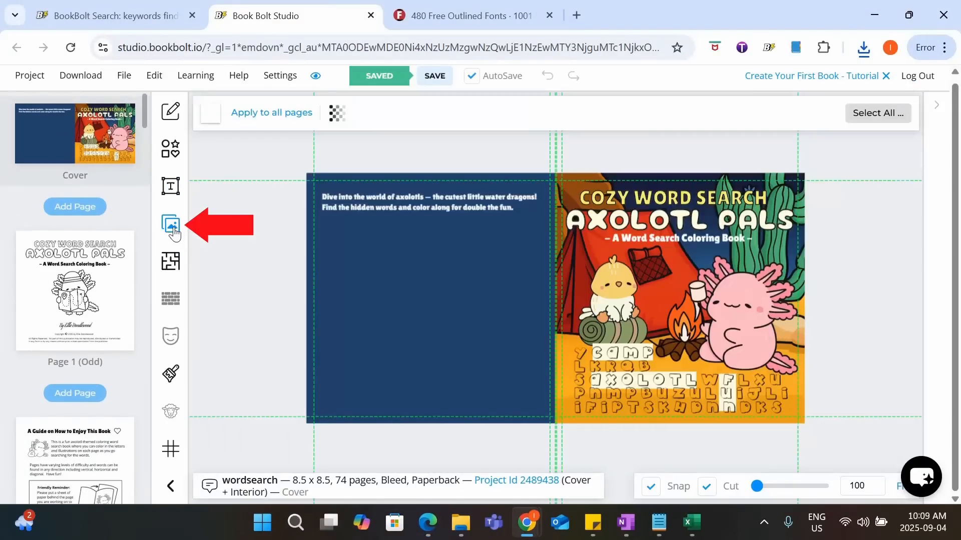
{"action": "left_click", "coordinate": [171, 224]}
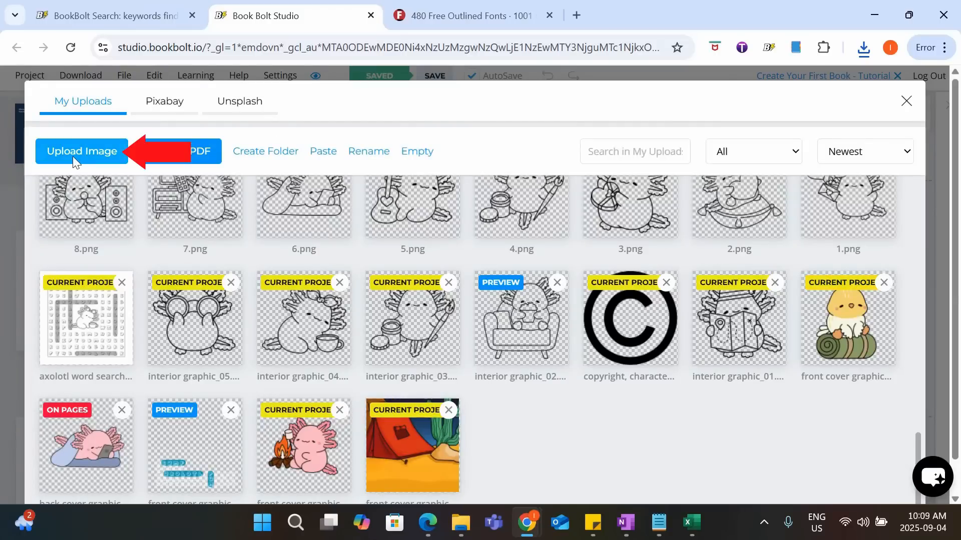
{"action": "left_click", "coordinate": [73, 157]}
{"action": "left_click", "coordinate": [215, 138]}
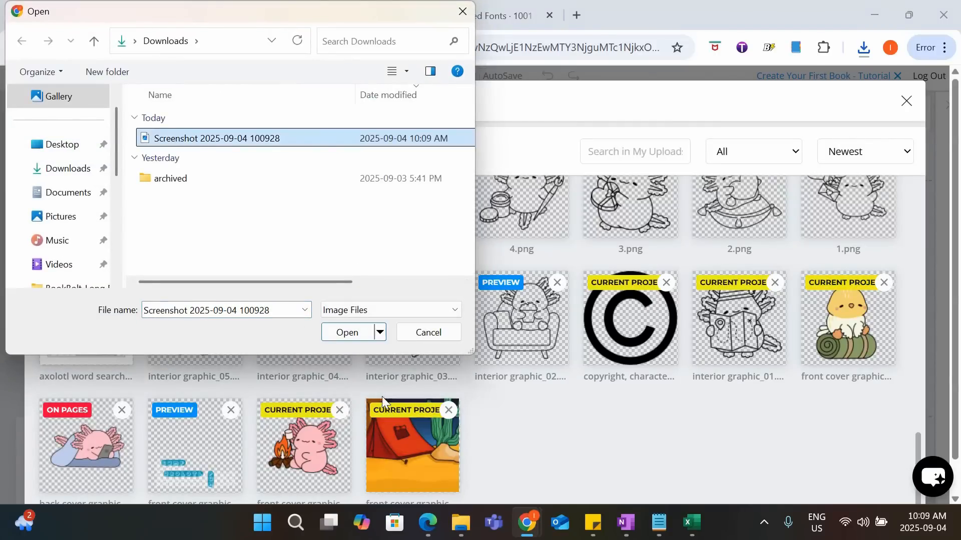
{"action": "left_click", "coordinate": [349, 332]}
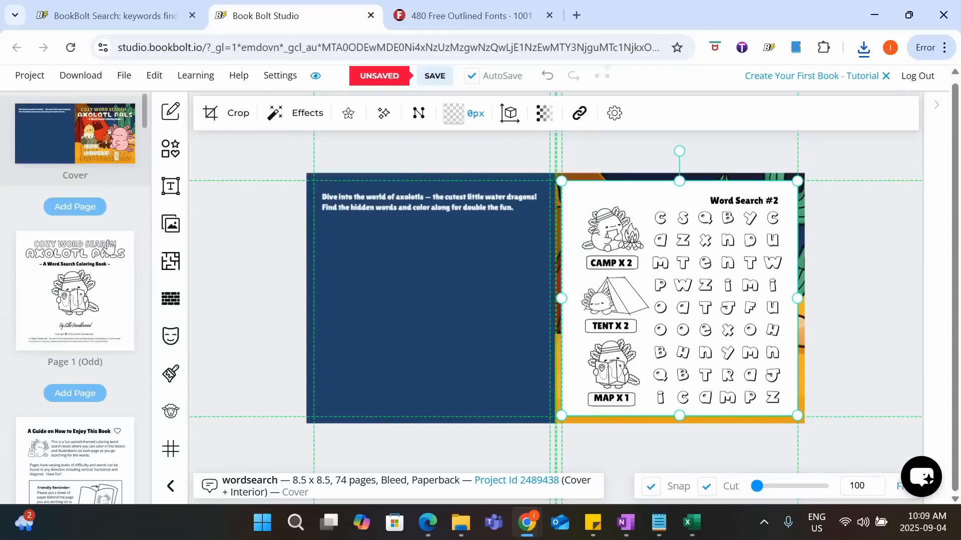
- Shrink the Word Search #2 image to a small preview and place it beneath the blurb on the back cover
{"action": "left_click_drag", "start_coordinate": [771, 277], "coordinate": [580, 288]}
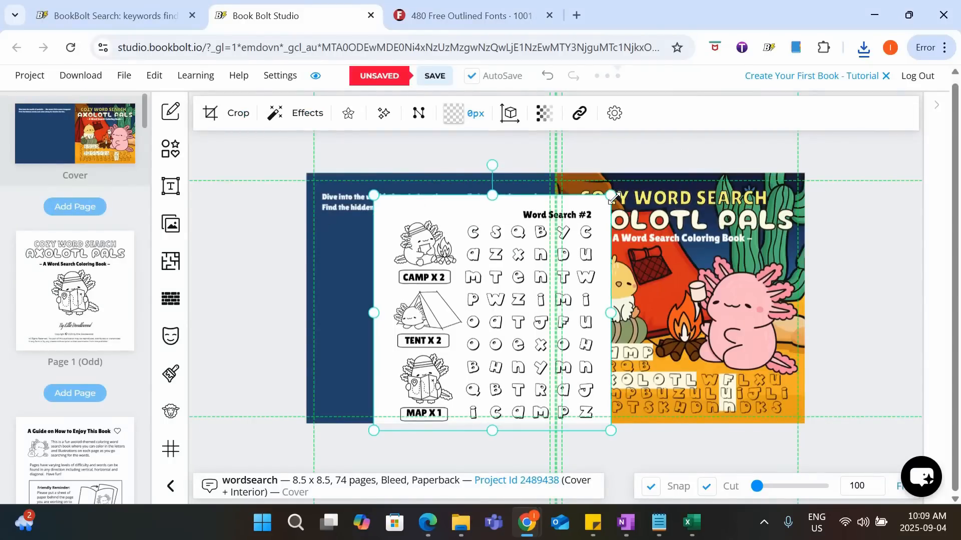
{"action": "left_click_drag", "start_coordinate": [607, 193], "coordinate": [459, 344]}
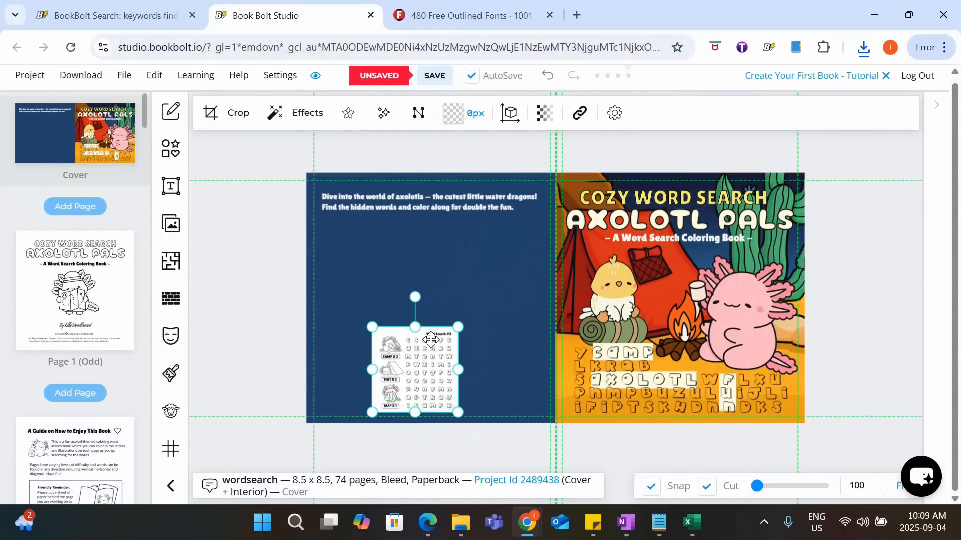
{"action": "left_click_drag", "start_coordinate": [433, 376], "coordinate": [414, 271]}
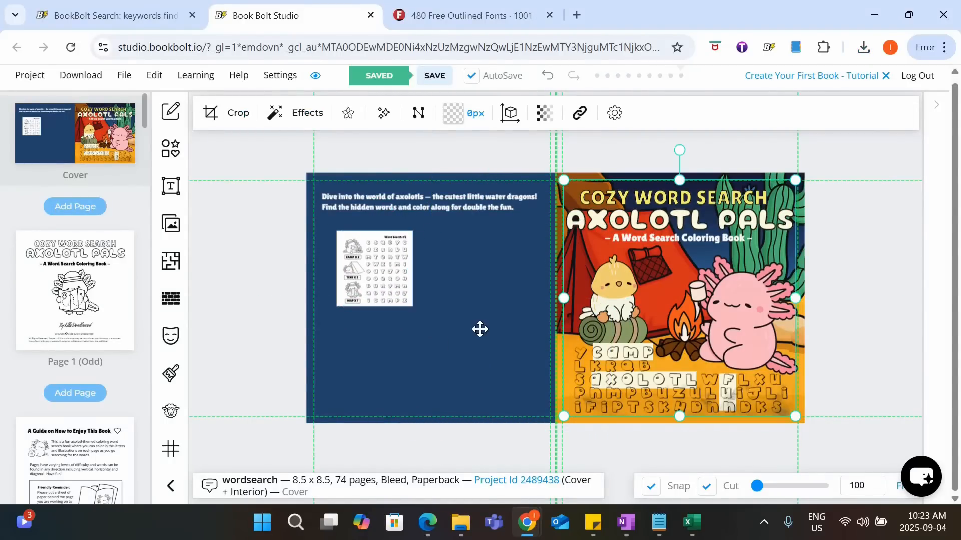
- Paste the Word Search #25 page image onto the back cover, shrink it, and place it below the Word Search #2 preview
{"action": "key", "text": "ctrl+v"}
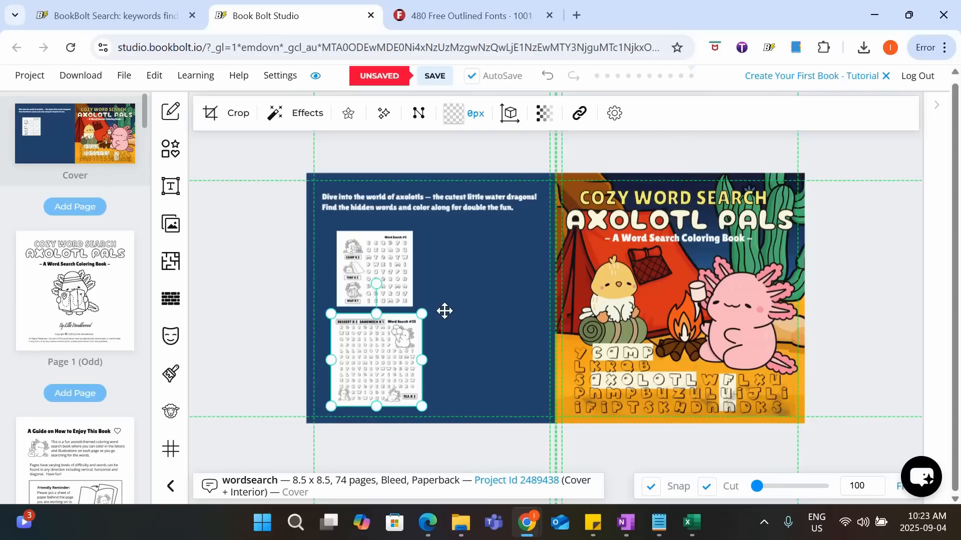
{"action": "left_click_drag", "start_coordinate": [415, 348], "coordinate": [469, 325]}
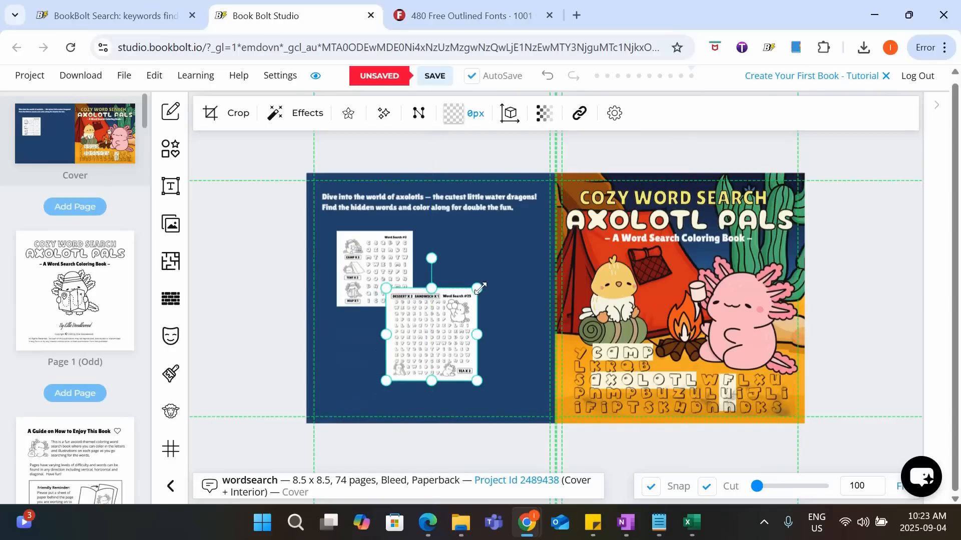
{"action": "left_click_drag", "start_coordinate": [478, 289], "coordinate": [468, 298]}
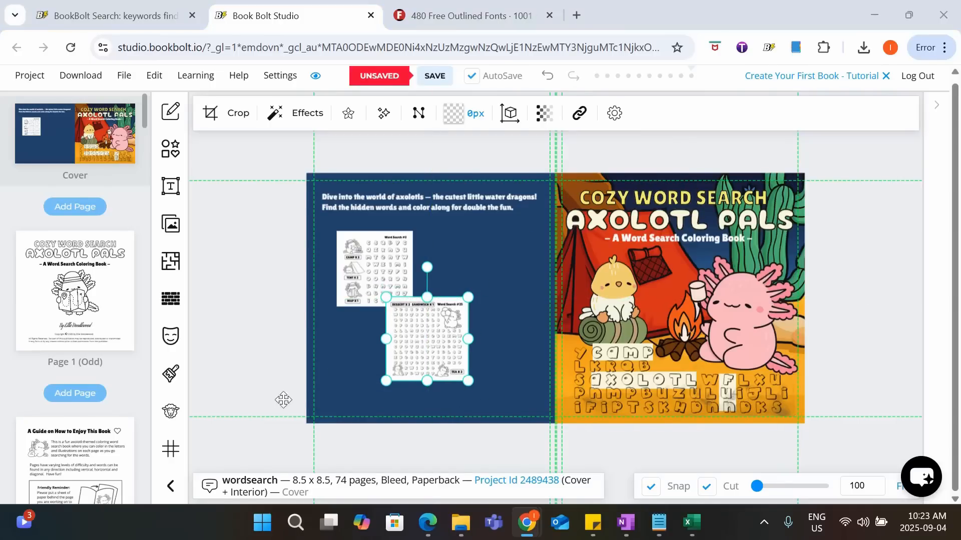
- Shift the Word Search #2 preview slightly up and outward on the back cover and enlarge it
{"action": "scroll", "coordinate": [632, 290], "scroll_direction": "up", "scroll_amount": 6}
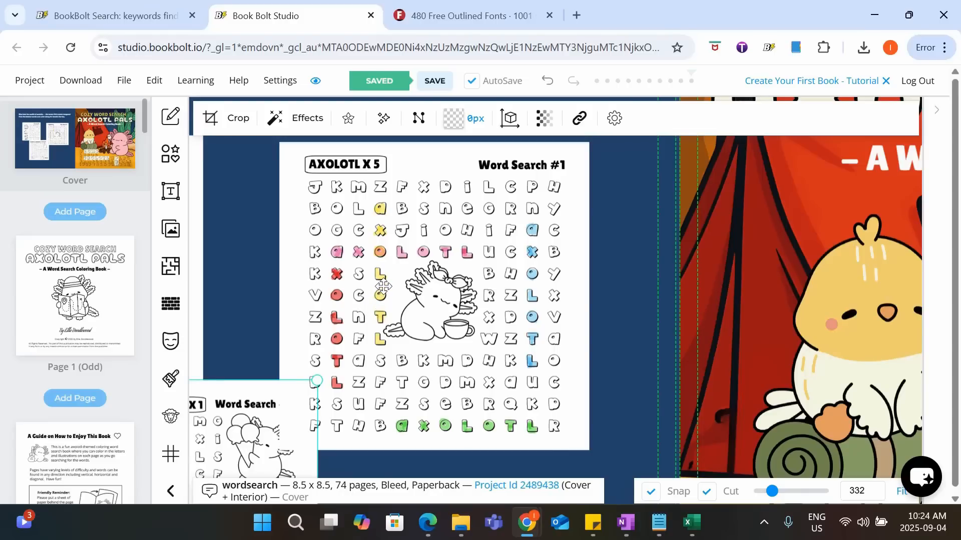
{"action": "scroll", "coordinate": [384, 287], "scroll_direction": "down", "scroll_amount": 3}
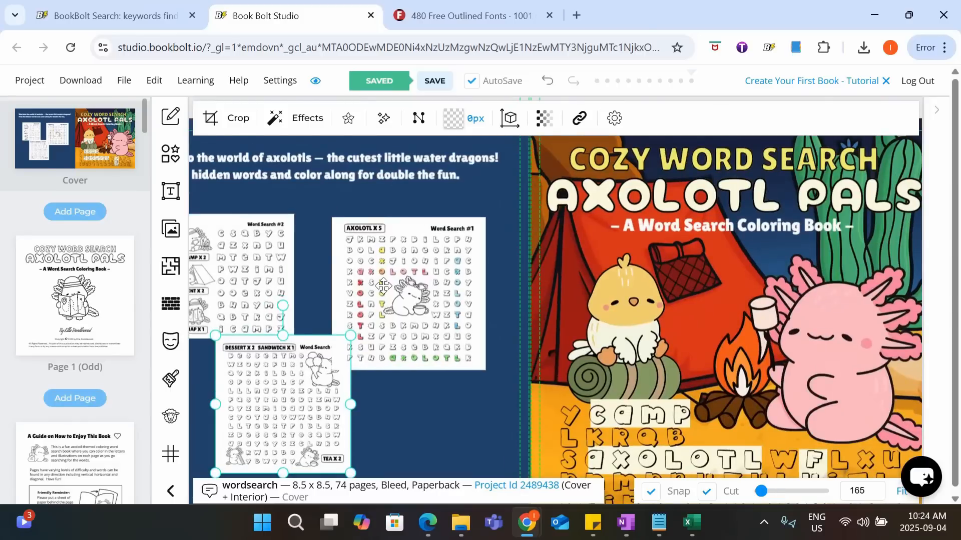
{"action": "scroll", "coordinate": [384, 288], "scroll_direction": "down", "scroll_amount": 3}
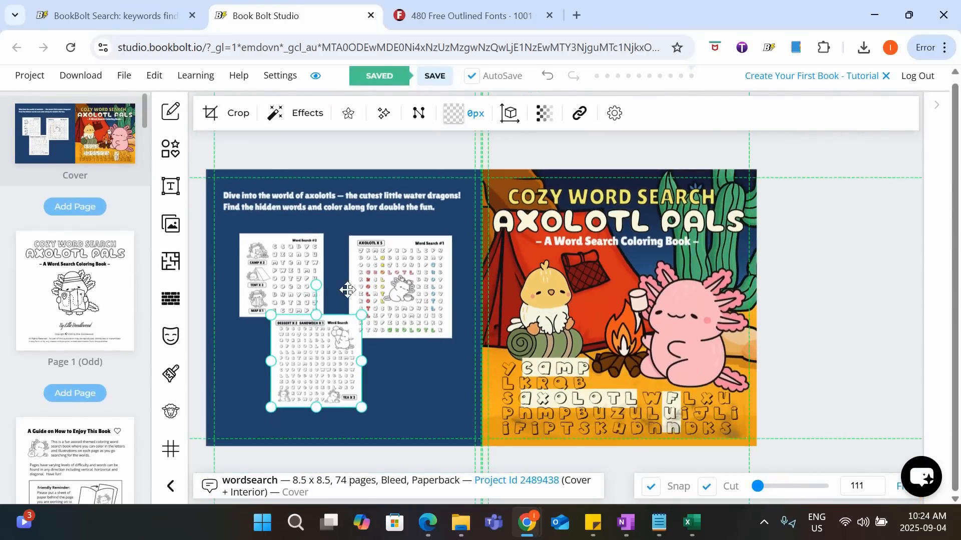
{"action": "left_click_drag", "start_coordinate": [281, 277], "coordinate": [273, 270]}
{"action": "left_click_drag", "start_coordinate": [316, 308], "coordinate": [328, 319]}
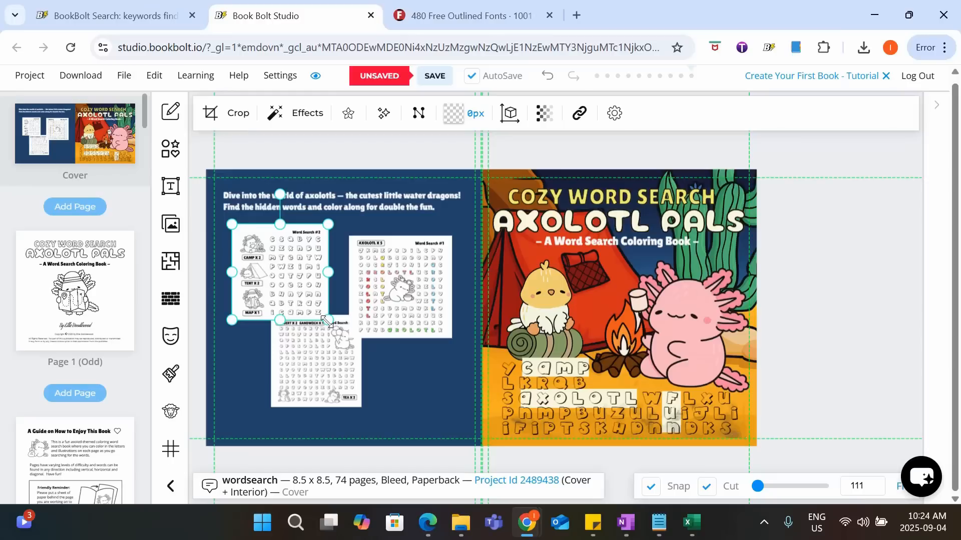
- Align and enlarge the Word Search #25 preview directly below Word Search #2, and lower the Word Search #1 preview beside them
{"action": "left_click_drag", "start_coordinate": [334, 369], "coordinate": [293, 381]}
{"action": "left_click_drag", "start_coordinate": [322, 420], "coordinate": [328, 428]}
{"action": "left_click", "coordinate": [414, 399]}
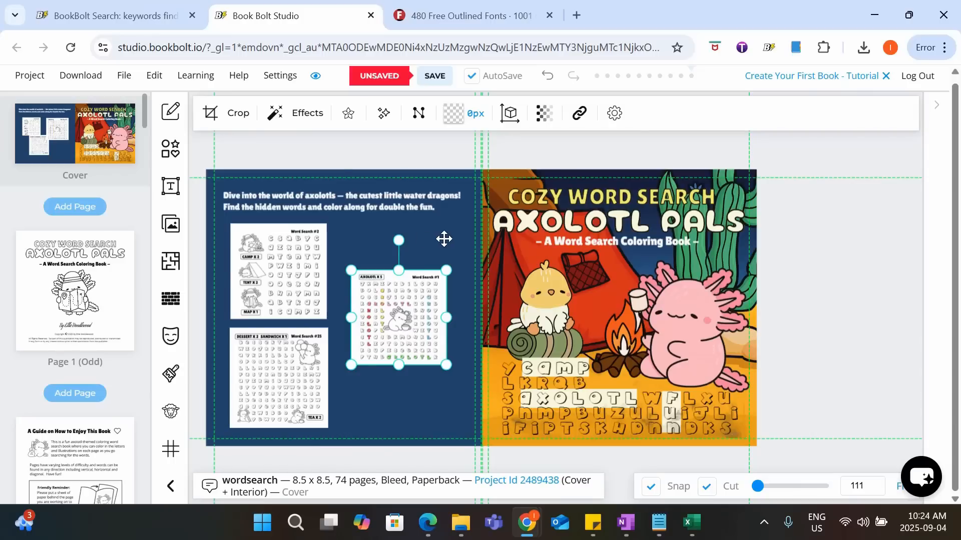
{"action": "left_click", "coordinate": [445, 240]}
{"action": "left_click", "coordinate": [369, 240]}
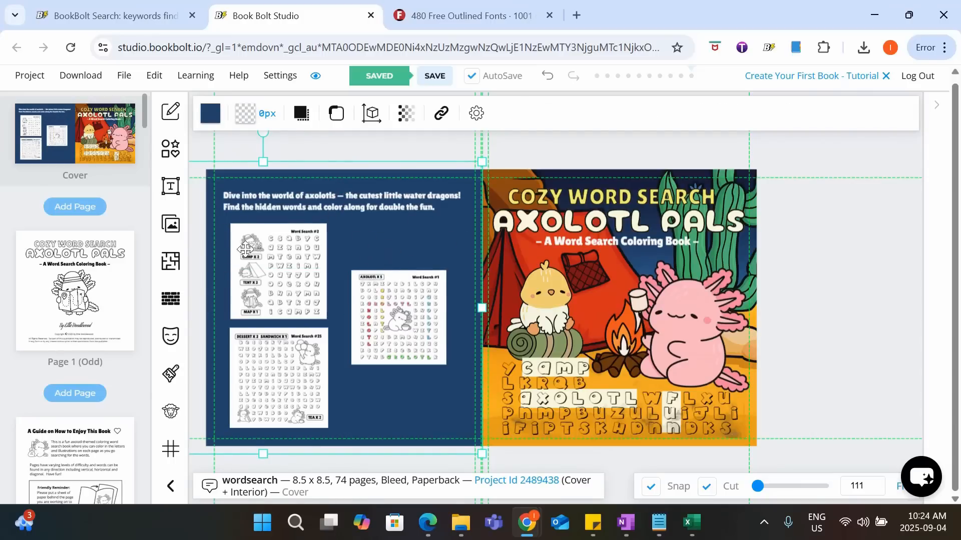
- Insert the uploaded back cover graphic of the axolotl lying with a tablet and scale it down on the back cover
{"action": "left_click", "coordinate": [172, 226]}
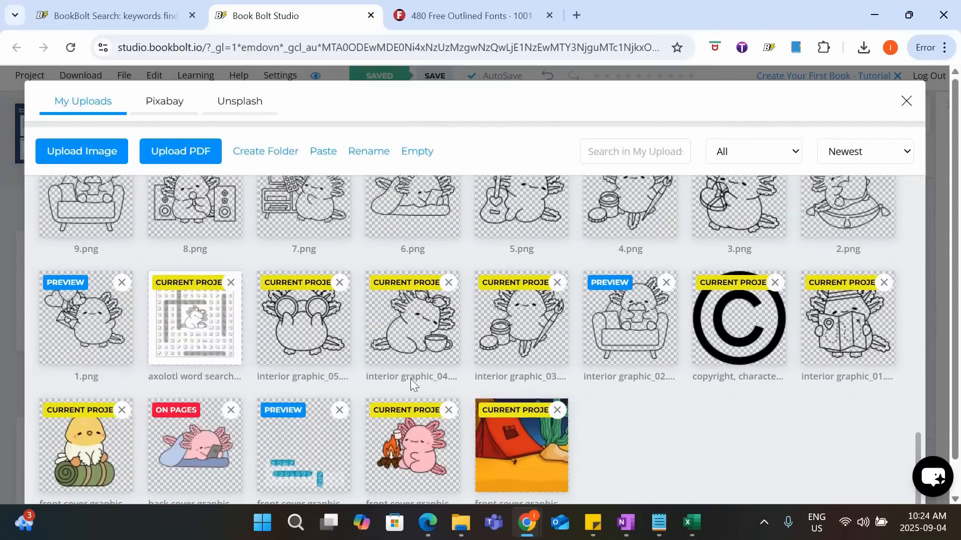
{"action": "left_click", "coordinate": [209, 447]}
{"action": "left_click_drag", "start_coordinate": [683, 345], "coordinate": [435, 346]}
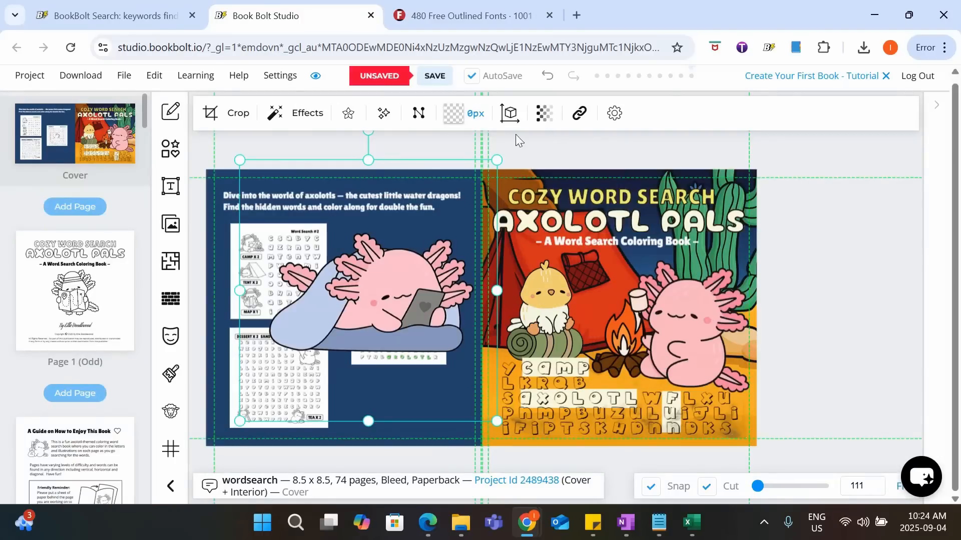
{"action": "left_click_drag", "start_coordinate": [493, 161], "coordinate": [356, 302]}
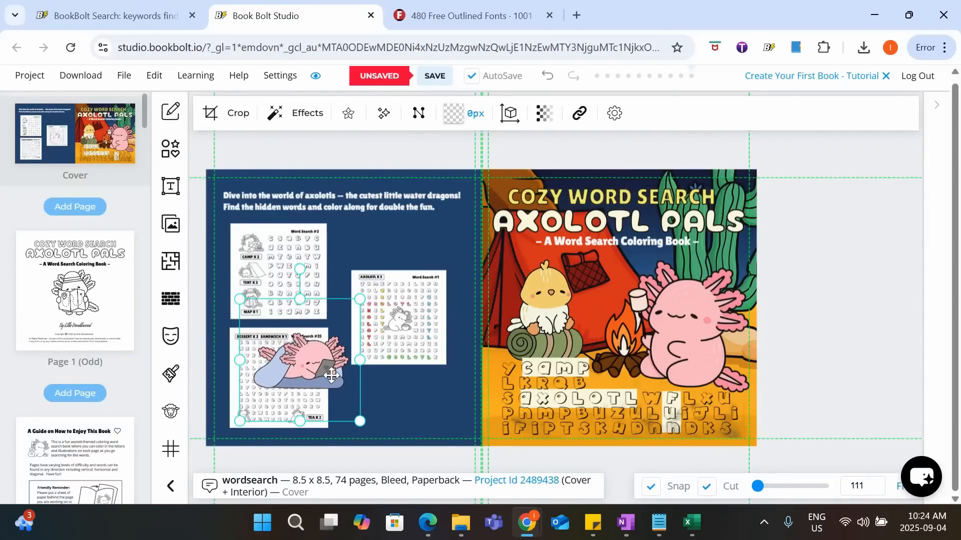
- Flip the tablet axolotl horizontally and place it resting on the upper edge of the Word Search #1 preview
{"action": "left_click_drag", "start_coordinate": [331, 373], "coordinate": [425, 260]}
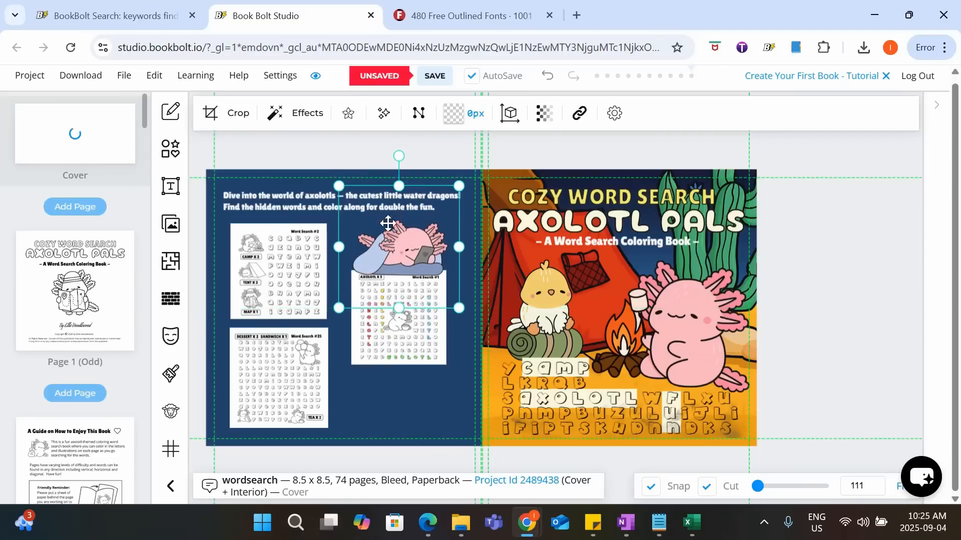
{"action": "left_click_drag", "start_coordinate": [340, 247], "coordinate": [618, 250]}
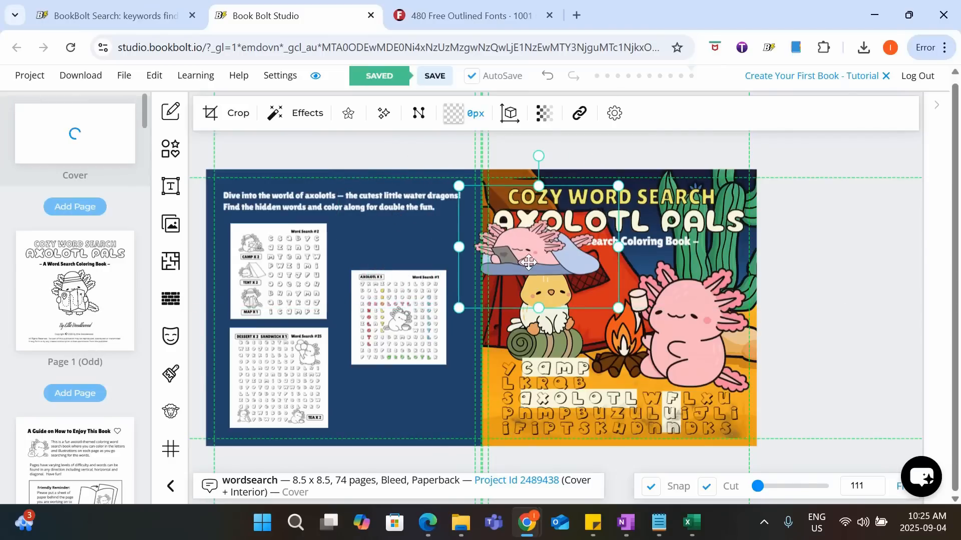
{"action": "left_click_drag", "start_coordinate": [529, 264], "coordinate": [416, 257]}
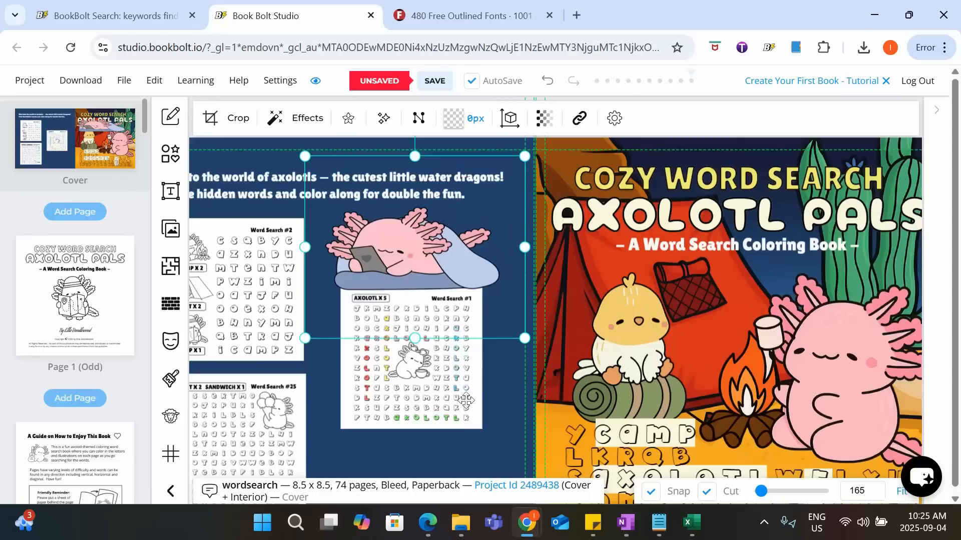
- Lower the opacity of the blue back cover background to 65 to reveal the template's barcode area
{"action": "scroll", "coordinate": [466, 401], "scroll_direction": "down", "scroll_amount": 5}
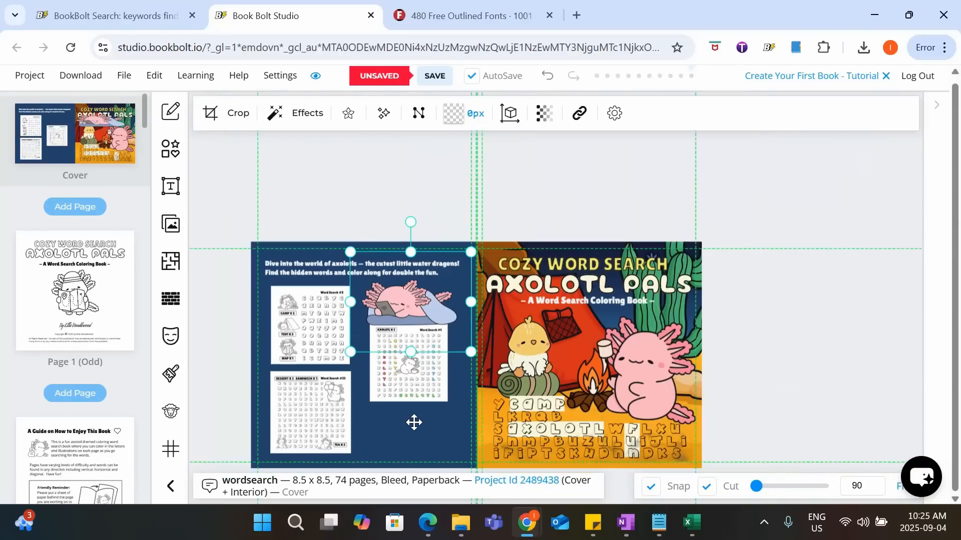
{"action": "scroll", "coordinate": [414, 451], "scroll_direction": "up", "scroll_amount": 2}
{"action": "scroll", "coordinate": [413, 451], "scroll_direction": "up", "scroll_amount": 1}
{"action": "left_click", "coordinate": [415, 439]}
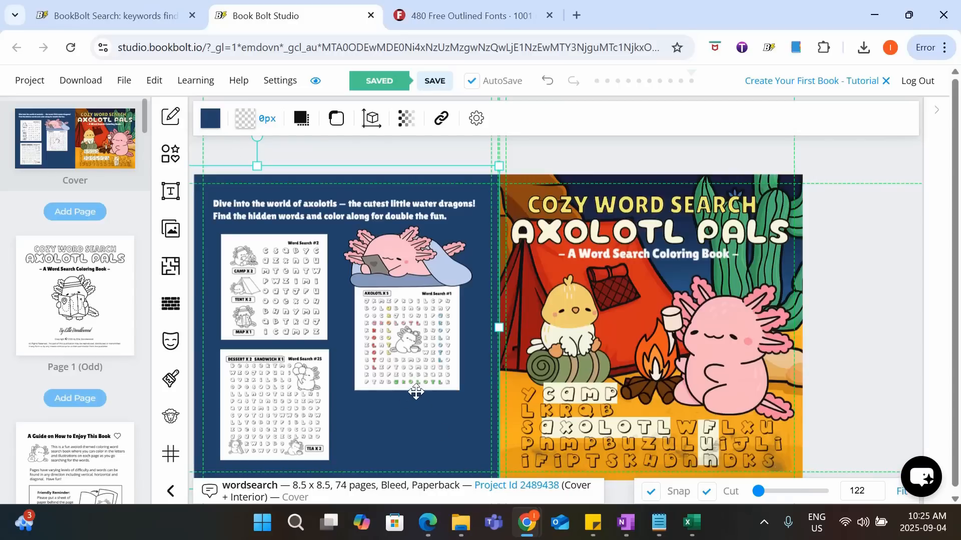
{"action": "left_click", "coordinate": [408, 127]}
{"action": "left_click_drag", "start_coordinate": [514, 181], "coordinate": [477, 194]}
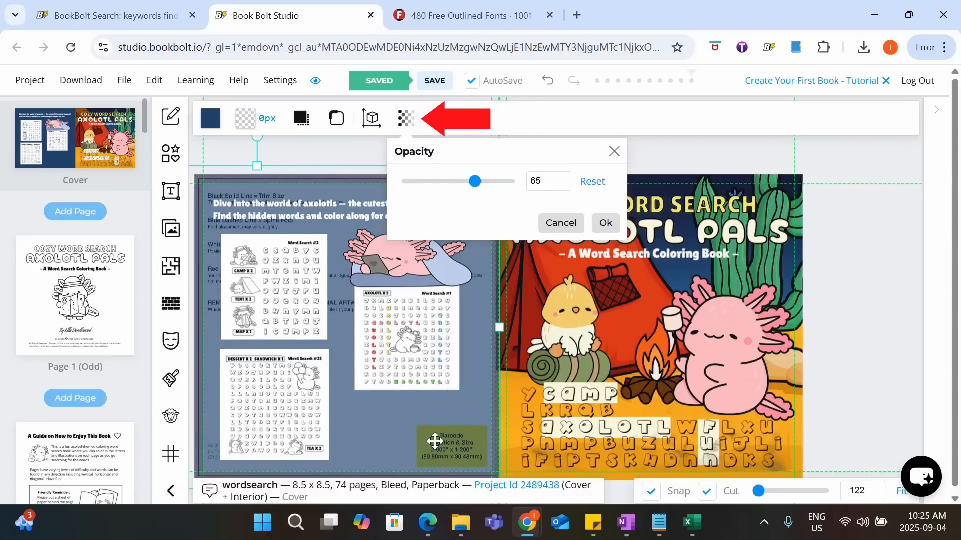
- Try the Word Search #1 preview over the barcode area, and move it back up beneath the tablet axolotl
{"action": "left_click_drag", "start_coordinate": [436, 362], "coordinate": [449, 410]}
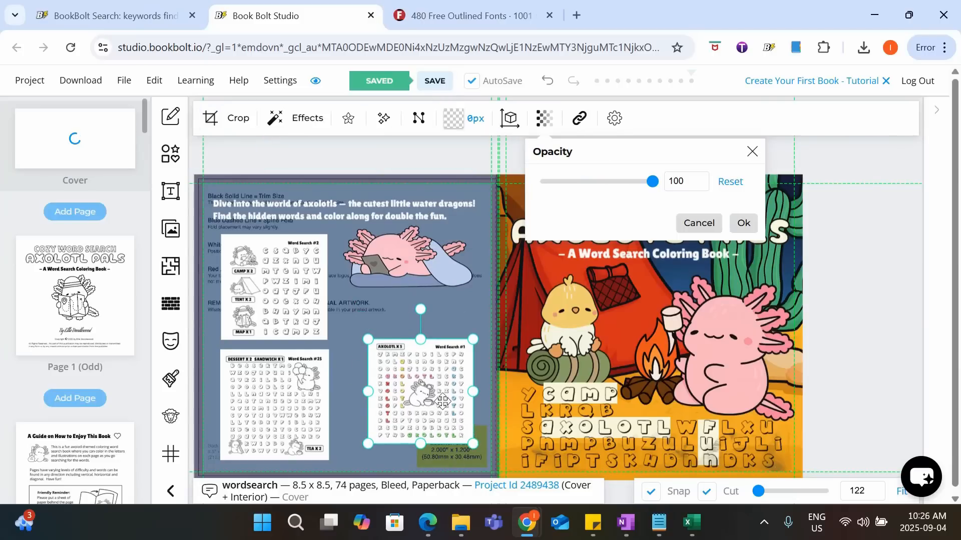
{"action": "left_click_drag", "start_coordinate": [439, 398], "coordinate": [427, 346]}
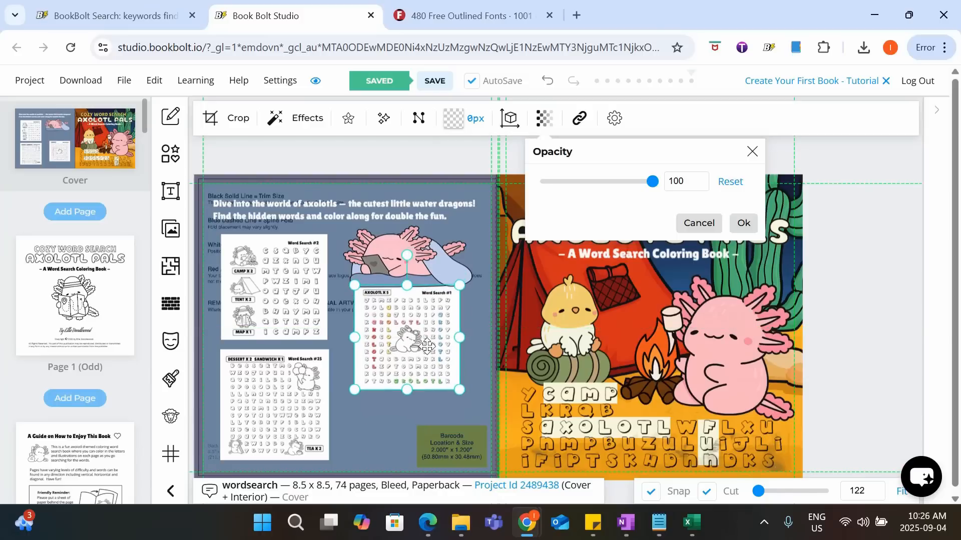
{"action": "left_click", "coordinate": [475, 394]}
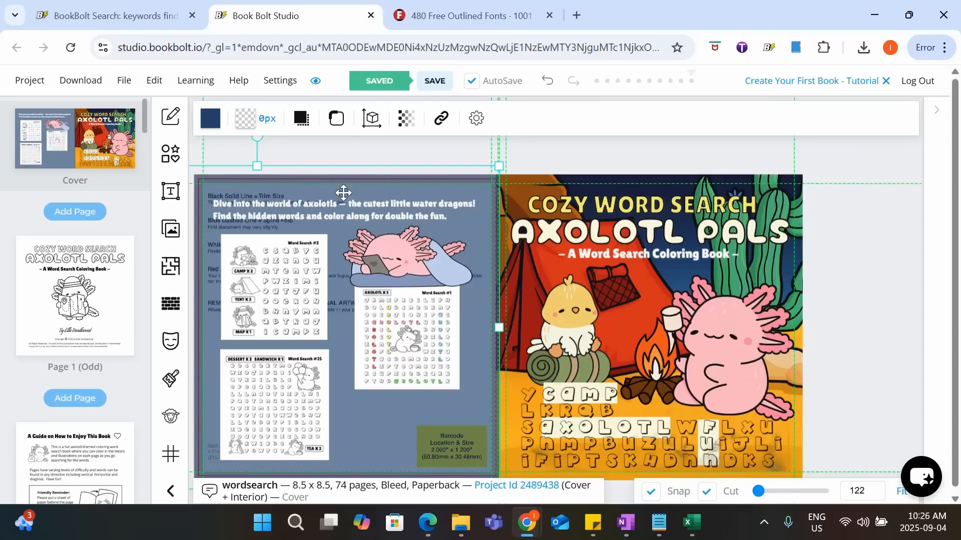
- Restore the opacity of the blue back cover background to 100 and deselect it
{"action": "scroll", "coordinate": [495, 251], "scroll_direction": "up", "scroll_amount": 5}
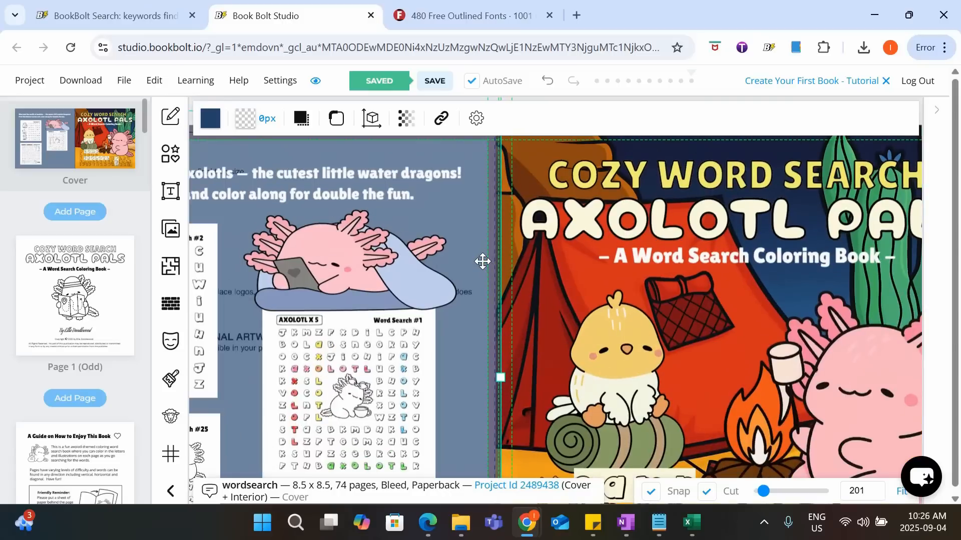
{"action": "scroll", "coordinate": [480, 258], "scroll_direction": "down", "scroll_amount": 8}
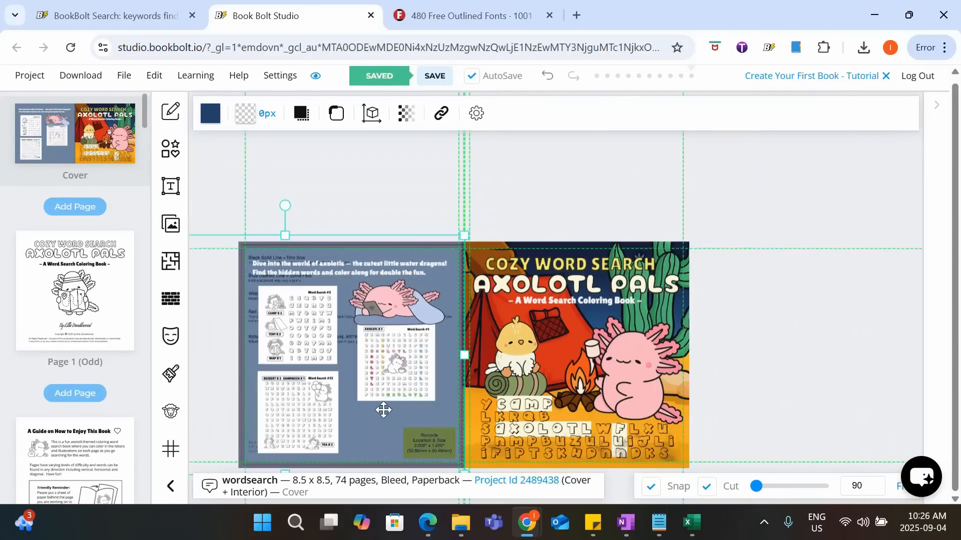
{"action": "scroll", "coordinate": [384, 410], "scroll_direction": "up", "scroll_amount": 3}
{"action": "left_click", "coordinate": [362, 200]}
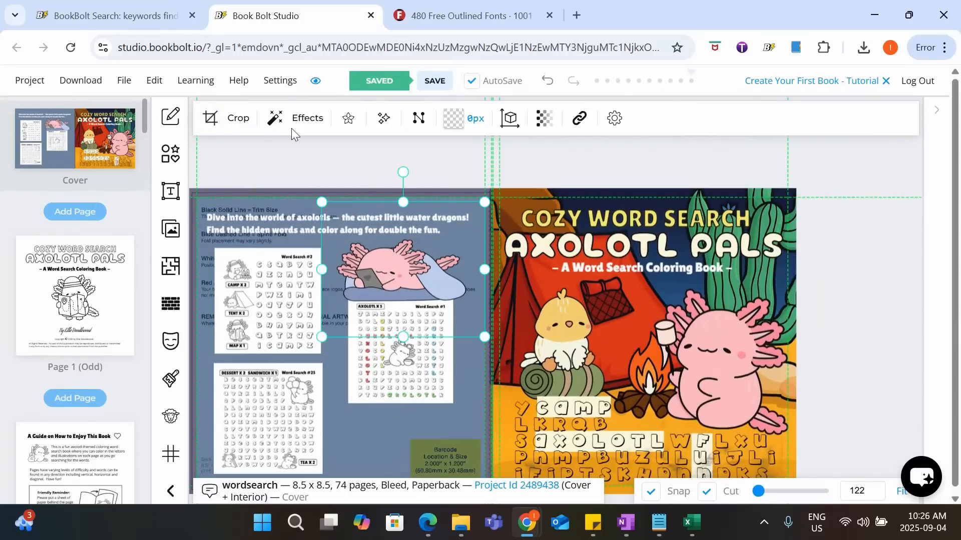
{"action": "left_click", "coordinate": [337, 437]}
{"action": "left_click", "coordinate": [415, 122]}
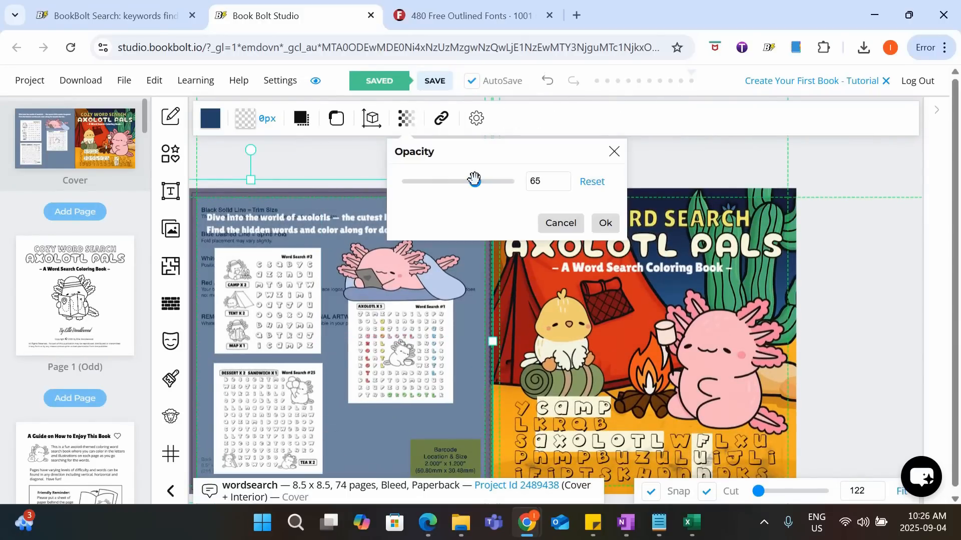
{"action": "left_click_drag", "start_coordinate": [474, 181], "coordinate": [515, 181]}
{"action": "left_click", "coordinate": [340, 208]}
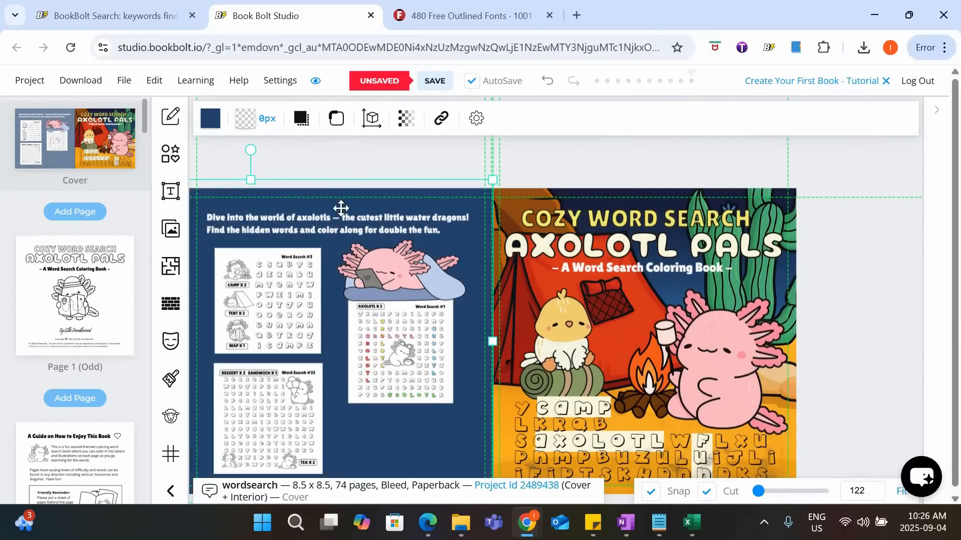
{"action": "scroll", "coordinate": [366, 238], "scroll_direction": "down", "scroll_amount": 3}
{"action": "left_click", "coordinate": [753, 350]}
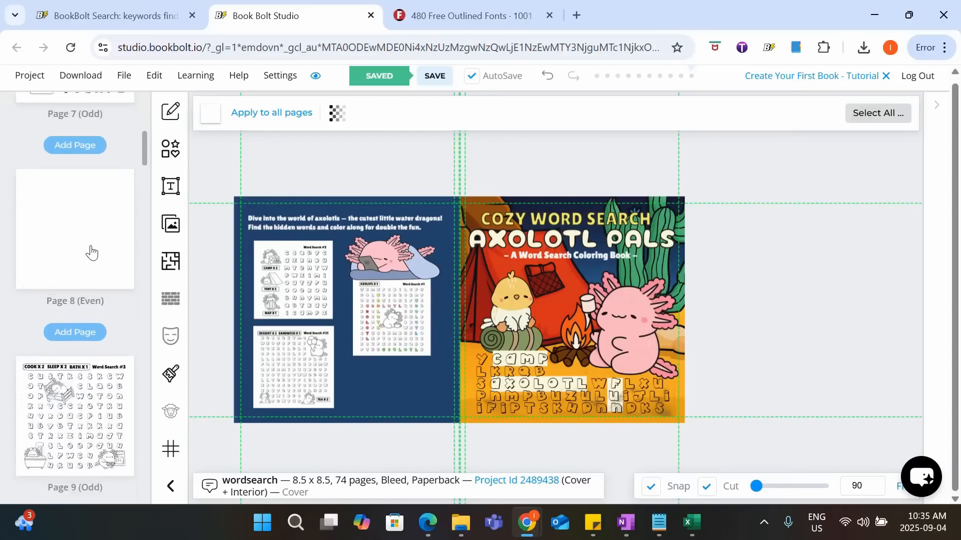
- Download the whole current project in CMYK for printed books
{"action": "scroll", "coordinate": [88, 250], "scroll_direction": "down", "scroll_amount": 15}
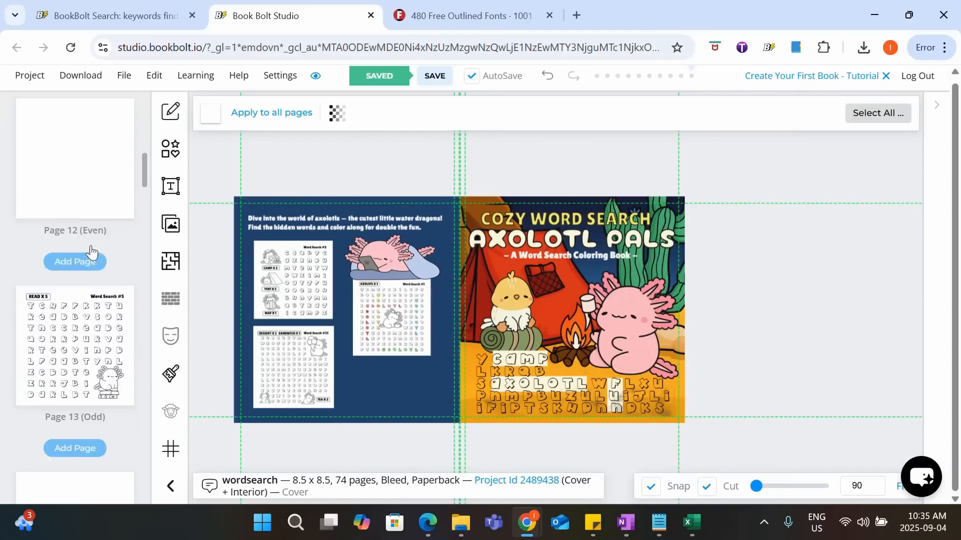
{"action": "scroll", "coordinate": [91, 253], "scroll_direction": "up", "scroll_amount": 20}
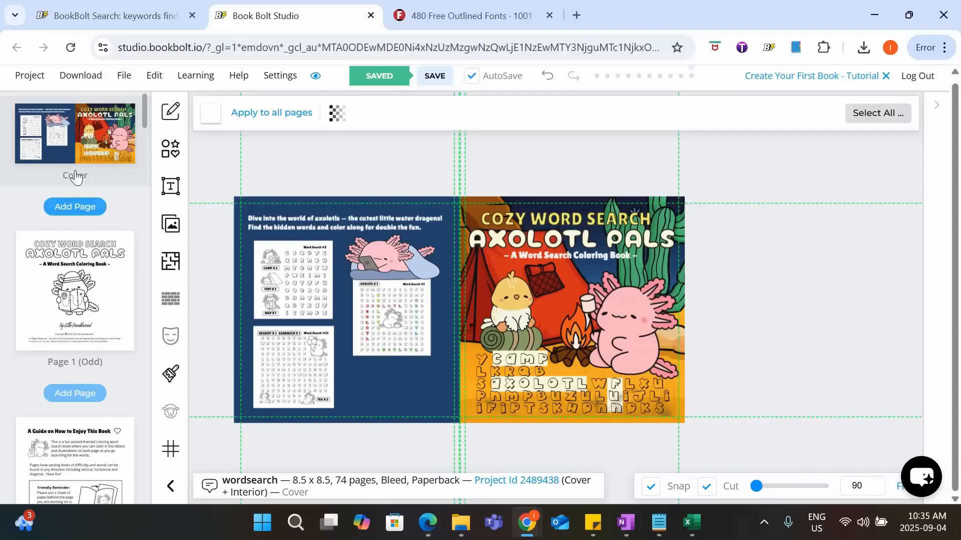
{"action": "left_click", "coordinate": [88, 79]}
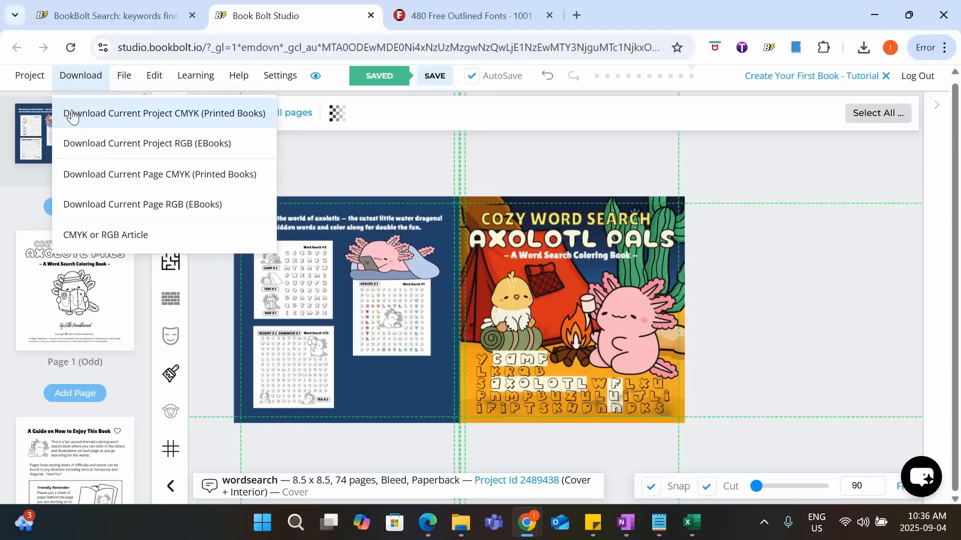
{"action": "left_click", "coordinate": [203, 114]}
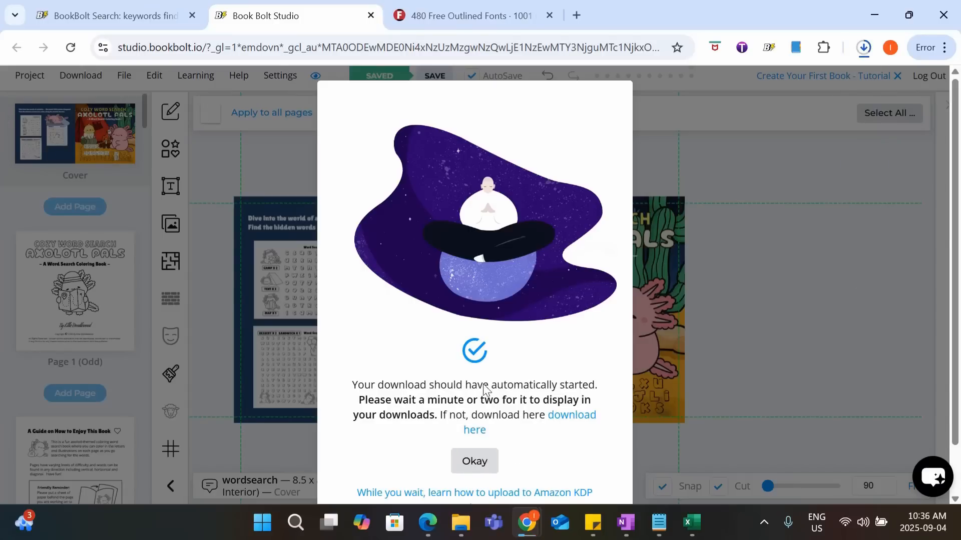
{"action": "left_click", "coordinate": [475, 462]}
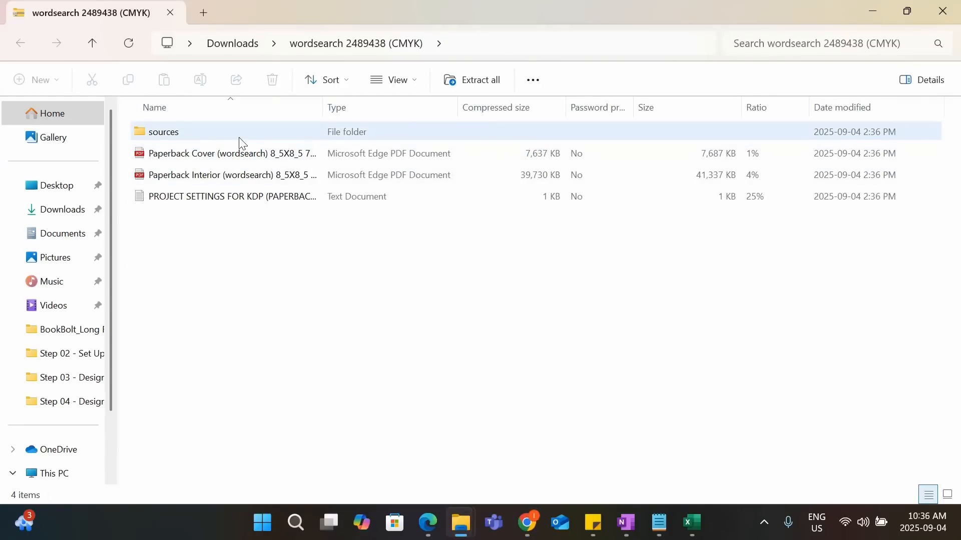
- Open the Paperback Cover PDF from the downloaded wordsearch archive in File Explorer for review, followed by the Paperback Interior PDF
{"action": "double_click", "coordinate": [244, 153]}
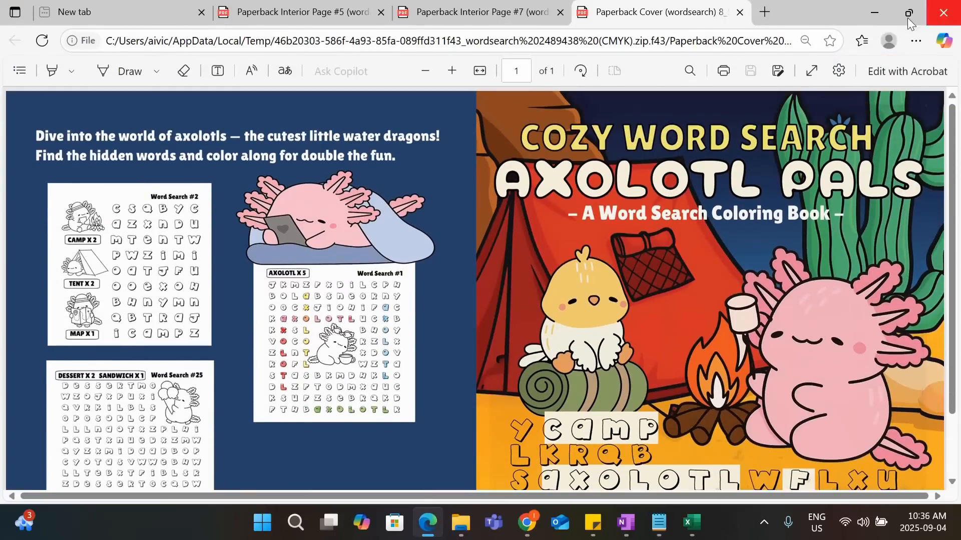
{"action": "left_click", "coordinate": [875, 12]}
{"action": "double_click", "coordinate": [331, 175]}
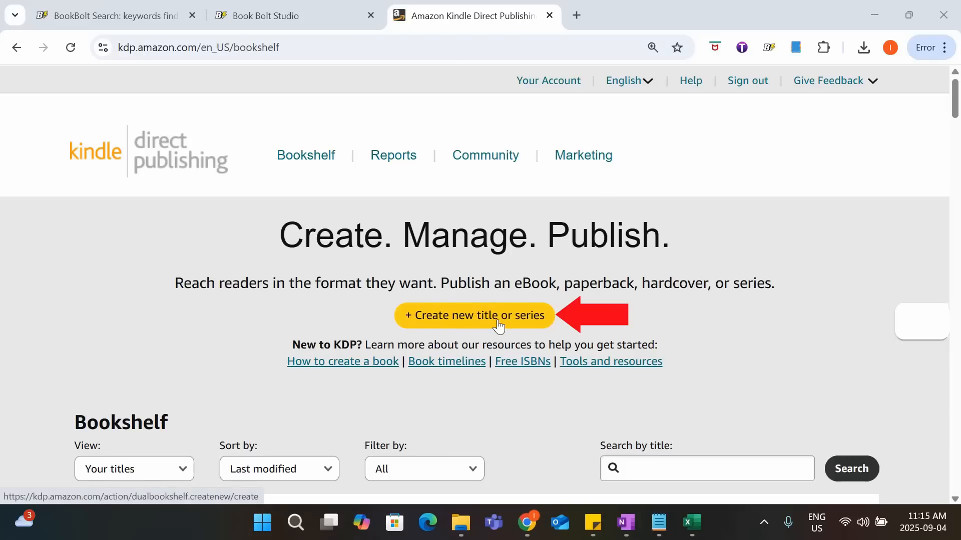
- Create a new paperback title from the Kindle Direct Publishing bookshelf
{"action": "left_click", "coordinate": [471, 323]}
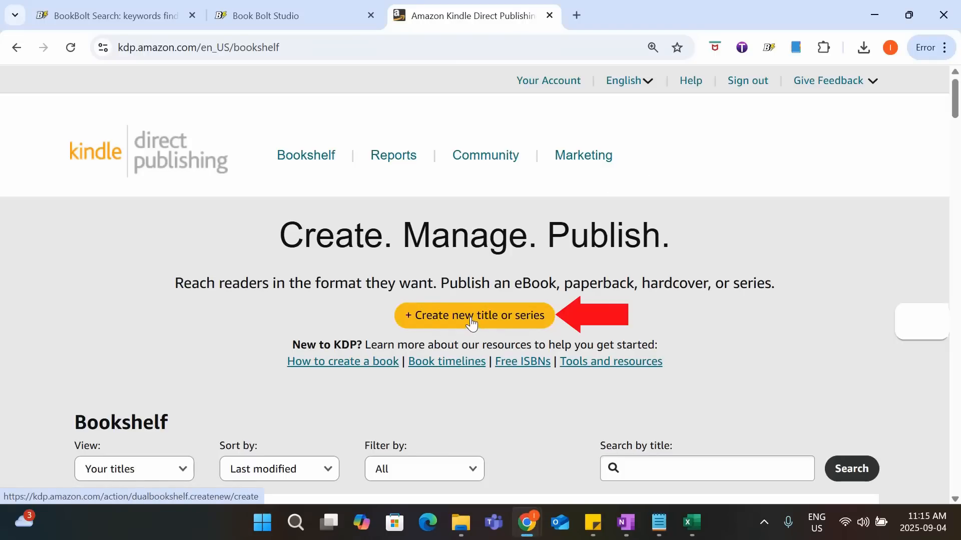
{"action": "scroll", "coordinate": [503, 239], "scroll_direction": "down", "scroll_amount": 4}
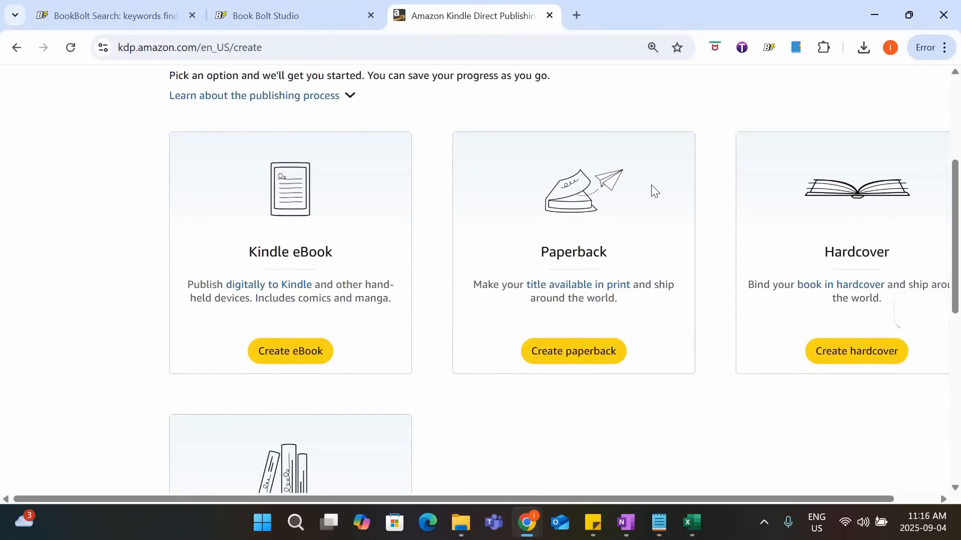
{"action": "left_click", "coordinate": [589, 356]}
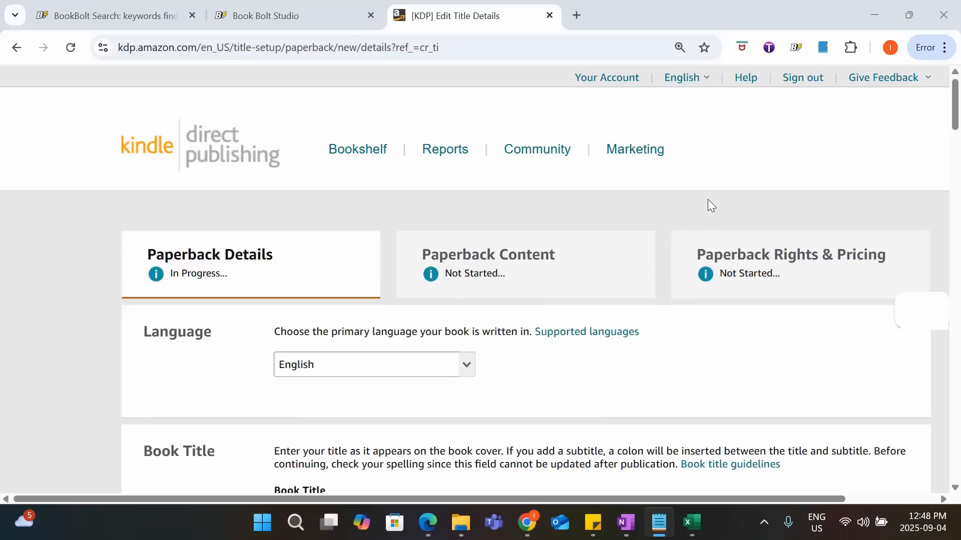
- Enter the book title "Cozy Word Search Axolotl Pals" and the subtitle "A Cute Word Search Coloring Puzzle Book for Adults, Teens and Kids"
{"action": "scroll", "coordinate": [708, 199], "scroll_direction": "down", "scroll_amount": 1}
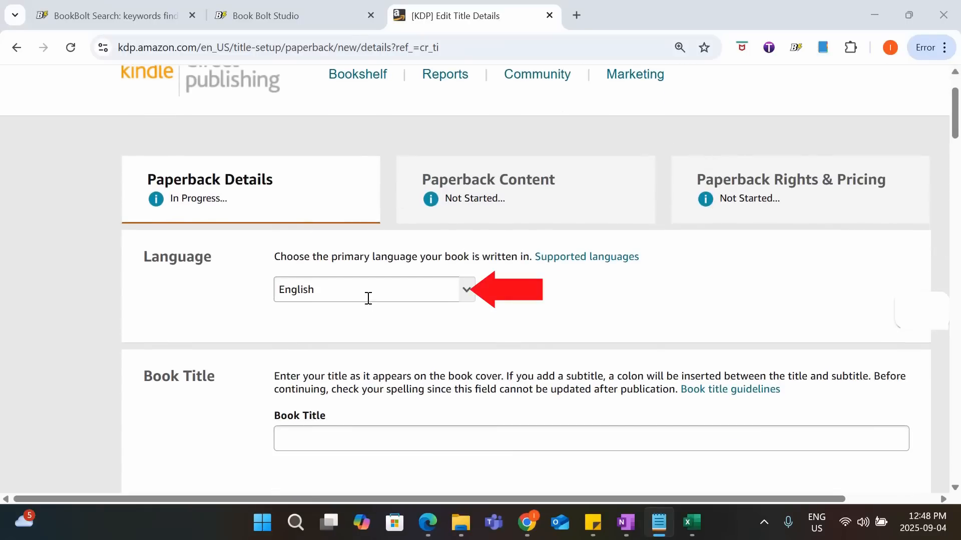
{"action": "scroll", "coordinate": [502, 301], "scroll_direction": "down", "scroll_amount": 3}
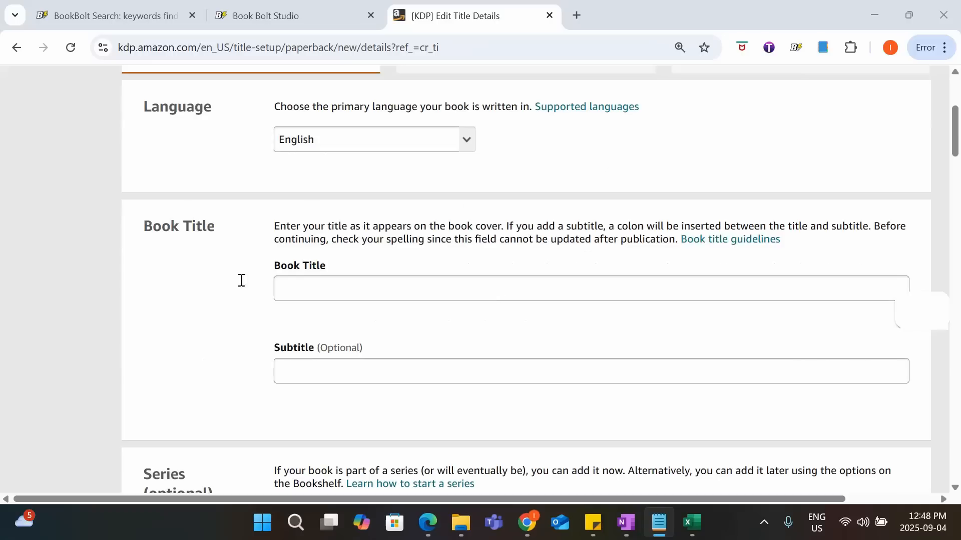
{"action": "left_click", "coordinate": [355, 282]}
{"action": "type", "text": "Cozy Word Search Axolotl Pals"}
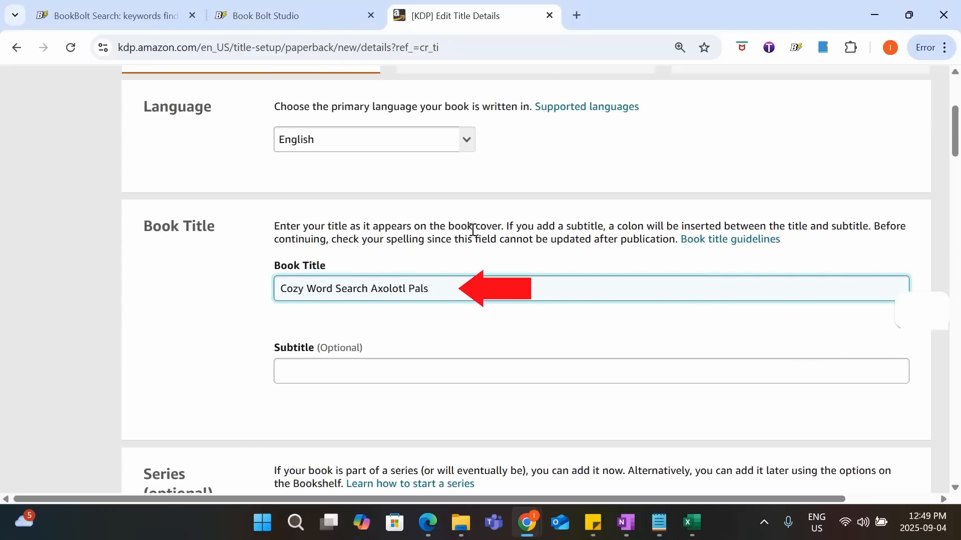
{"action": "key", "text": "alt+Tab"}
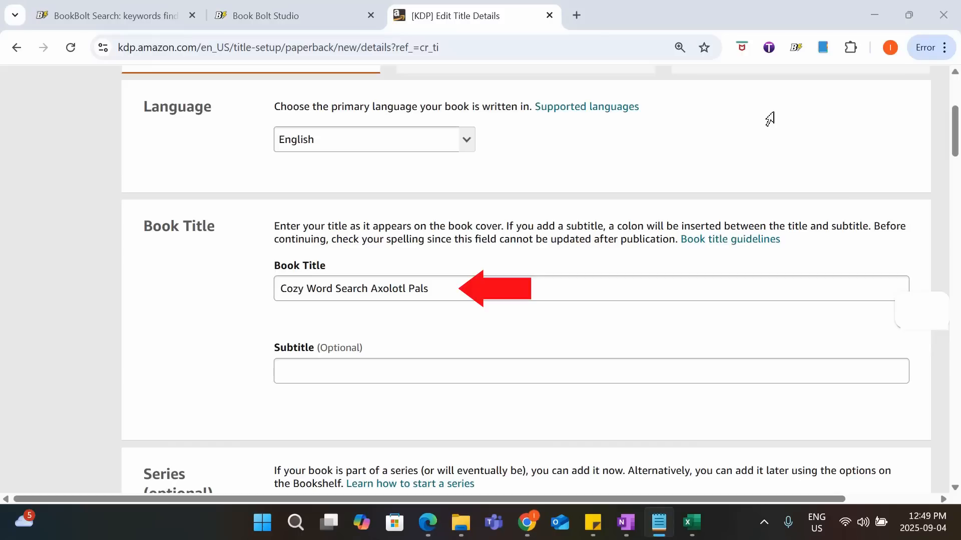
{"action": "left_click", "coordinate": [400, 373]}
{"action": "type", "text": "A Cute Word Search Coloring Puzzle Book for Adults, Teens and Kids"}
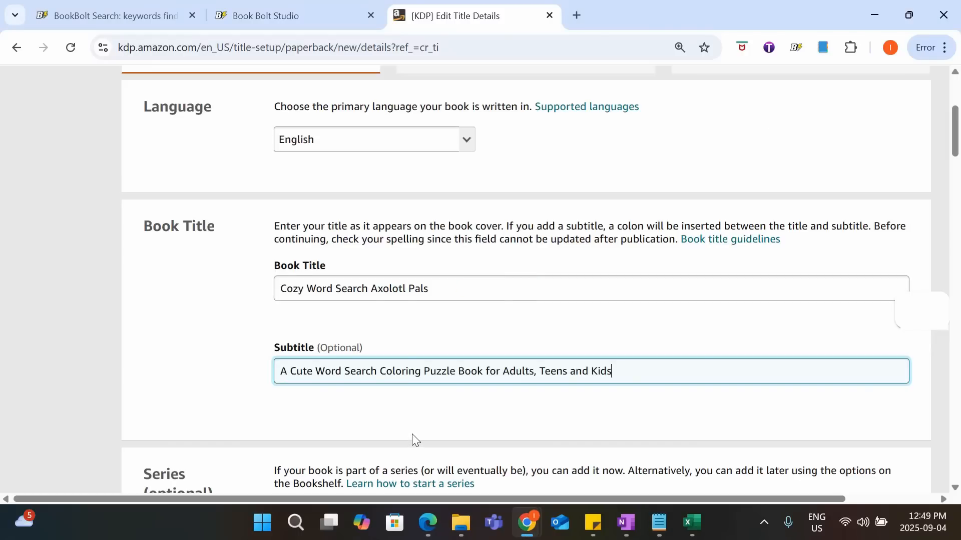
{"action": "left_click", "coordinate": [495, 397]}
- Leave the series and edition number blank, and fill in the primary author's first and last name
{"action": "scroll", "coordinate": [496, 397], "scroll_direction": "down", "scroll_amount": 4}
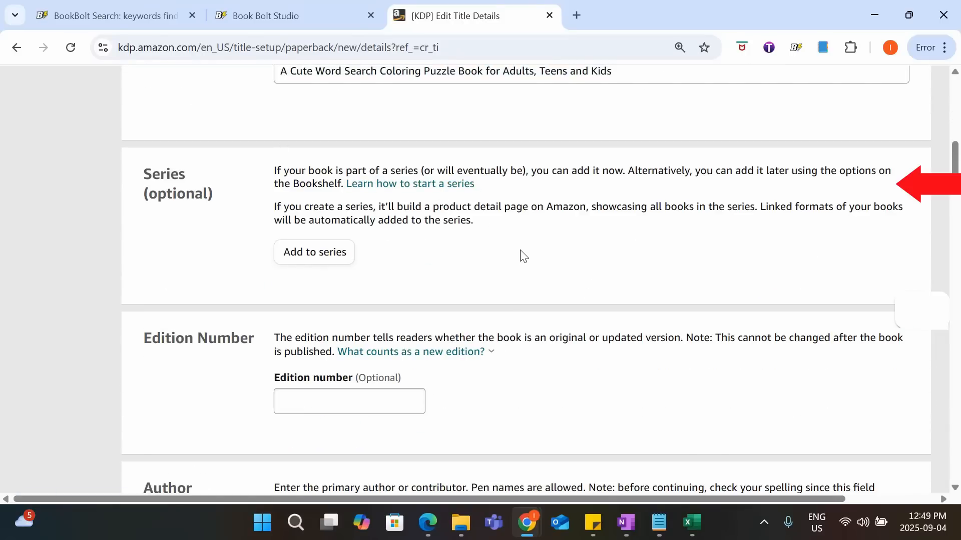
{"action": "scroll", "coordinate": [524, 255], "scroll_direction": "down", "scroll_amount": 3}
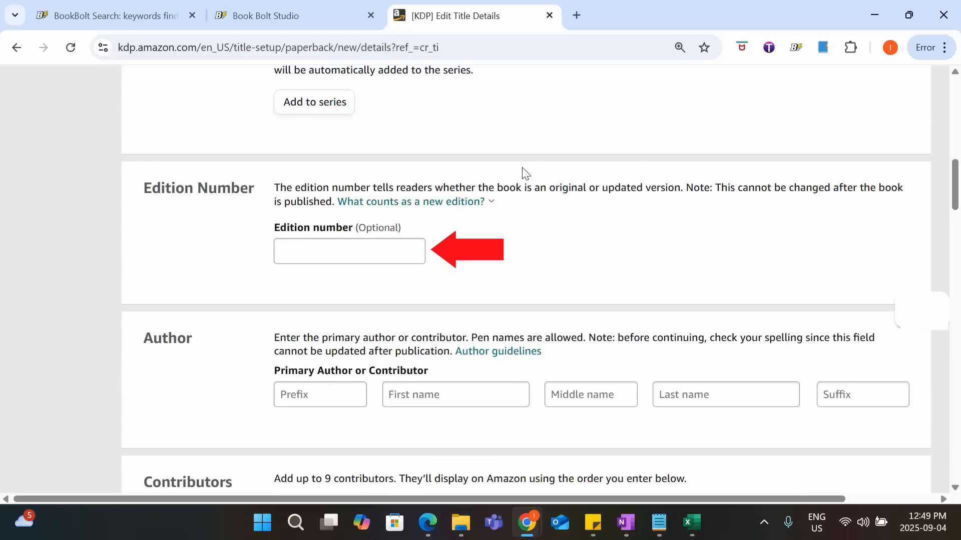
{"action": "scroll", "coordinate": [524, 173], "scroll_direction": "down", "scroll_amount": 3}
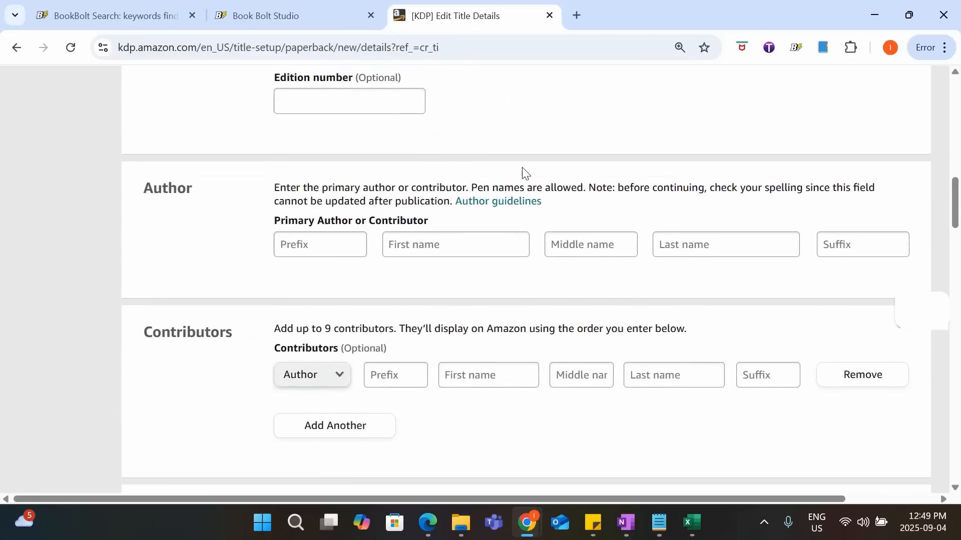
{"action": "left_click", "coordinate": [440, 244]}
{"action": "type", "text": "Ellie"}
{"action": "left_click", "coordinate": [791, 236]}
{"action": "type", "text": "Doodlewood"}
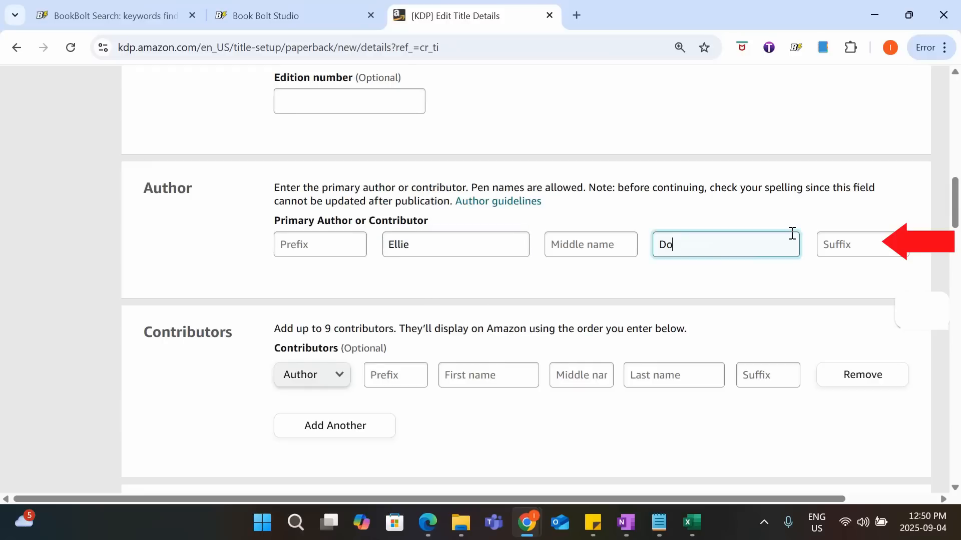
- Leave the contributors blank and paste the prepared book summary beginning "Discover the perfect mix of fun and relaxation" as the description
{"action": "scroll", "coordinate": [752, 305], "scroll_direction": "down", "scroll_amount": 2}
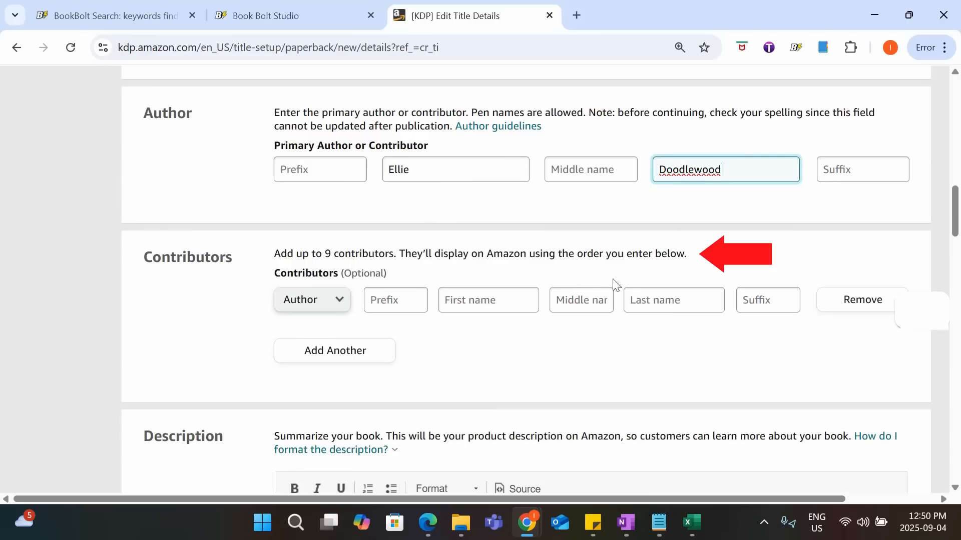
{"action": "scroll", "coordinate": [625, 284], "scroll_direction": "down", "scroll_amount": 3}
{"action": "scroll", "coordinate": [640, 282], "scroll_direction": "down", "scroll_amount": 3}
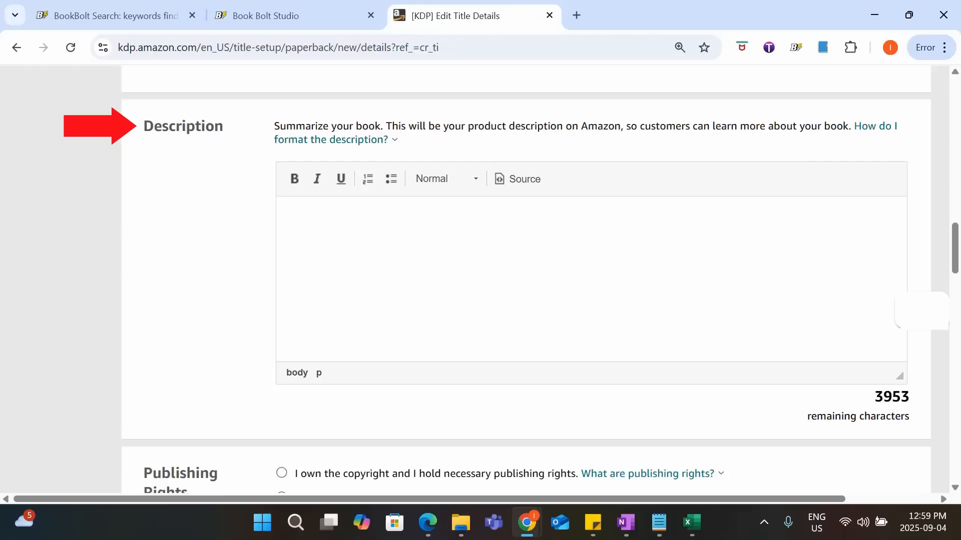
{"action": "left_click", "coordinate": [427, 243]}
{"action": "right_click", "coordinate": [423, 239]}
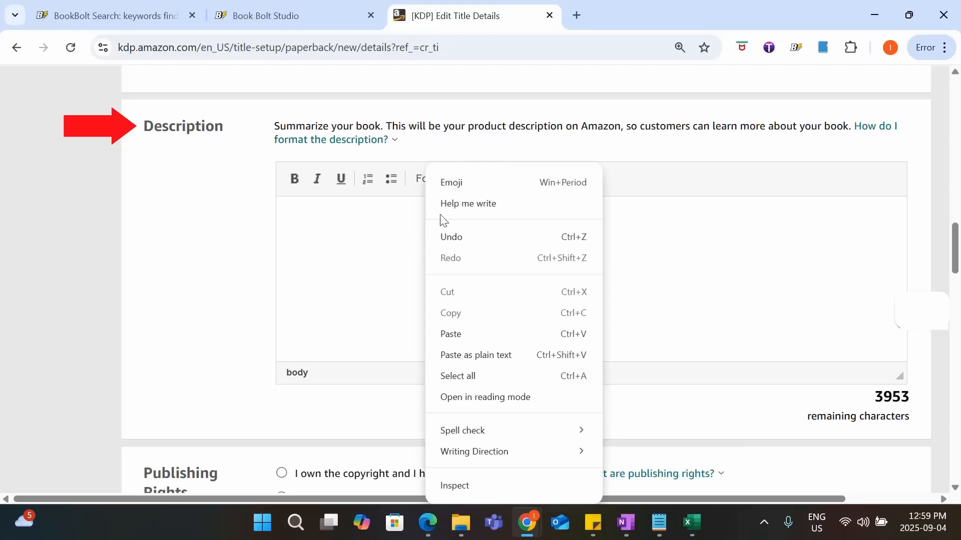
{"action": "left_click", "coordinate": [398, 212]}
{"action": "right_click", "coordinate": [399, 212]}
{"action": "left_click", "coordinate": [423, 334]}
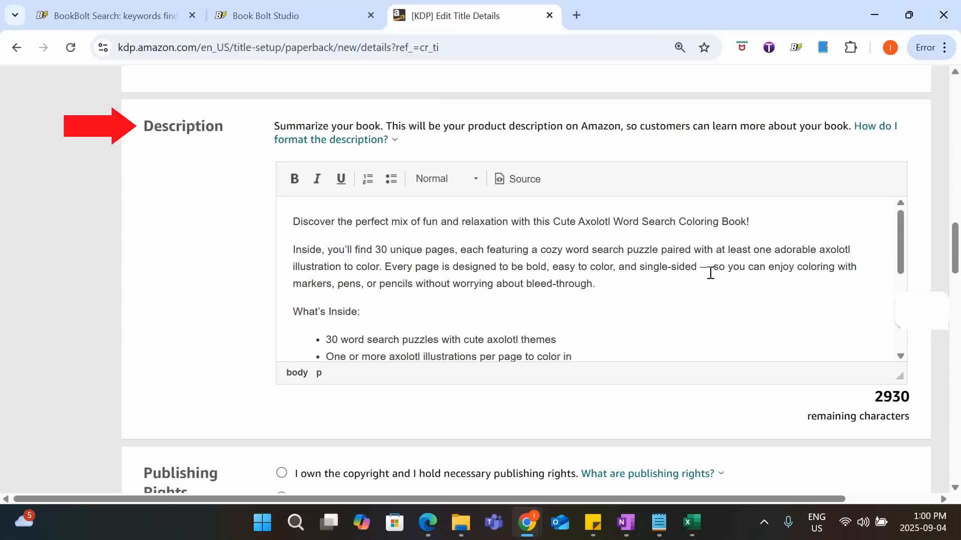
- Declare that you own the copyright and hold the publishing rights, and answer No to sexually explicit images or title
{"action": "scroll", "coordinate": [710, 273], "scroll_direction": "down", "scroll_amount": 1}
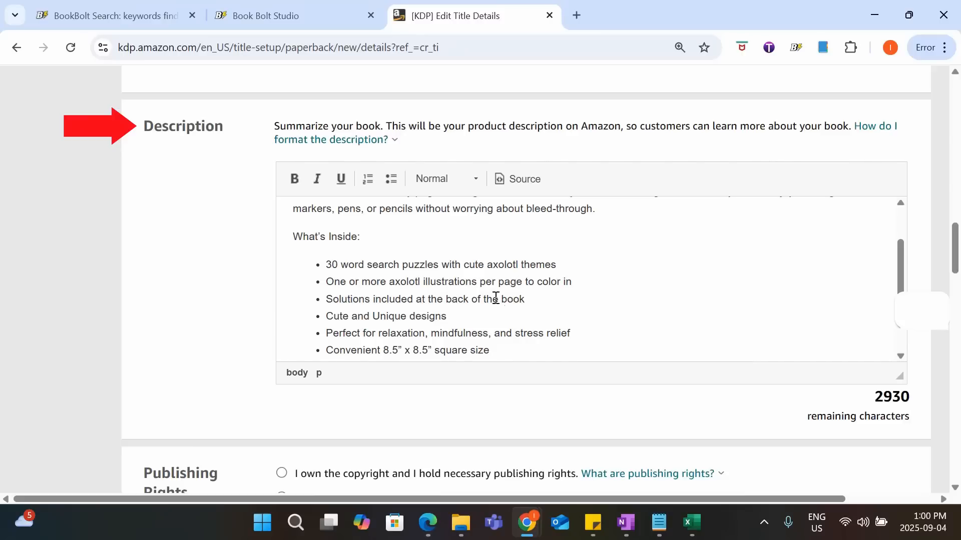
{"action": "scroll", "coordinate": [567, 293], "scroll_direction": "down", "scroll_amount": 2}
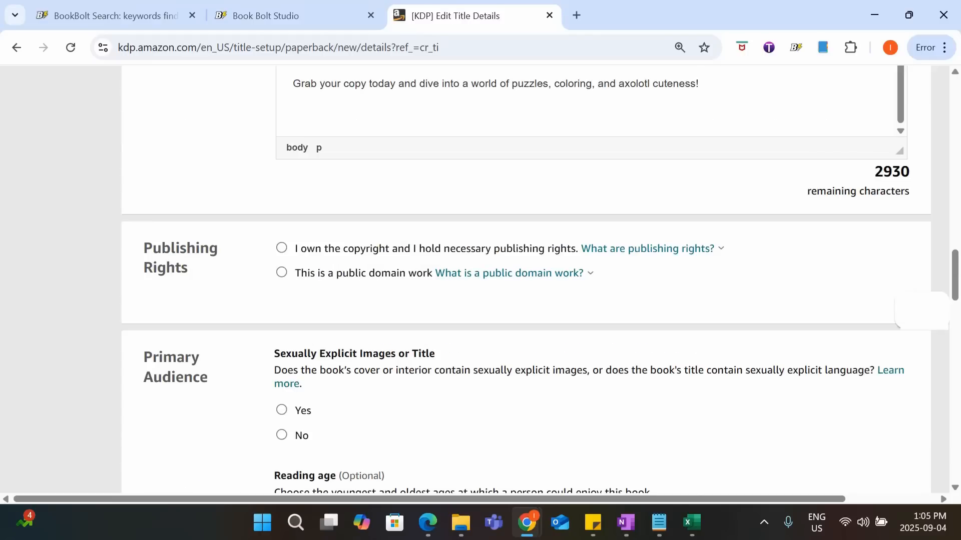
{"action": "scroll", "coordinate": [625, 133], "scroll_direction": "down", "scroll_amount": 1}
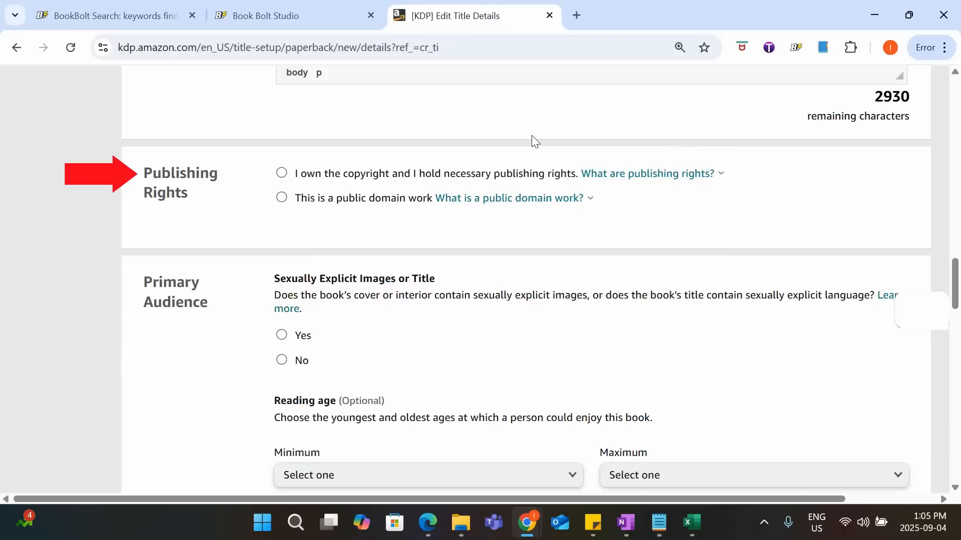
{"action": "left_click", "coordinate": [281, 173]}
{"action": "scroll", "coordinate": [608, 211], "scroll_direction": "down", "scroll_amount": 1}
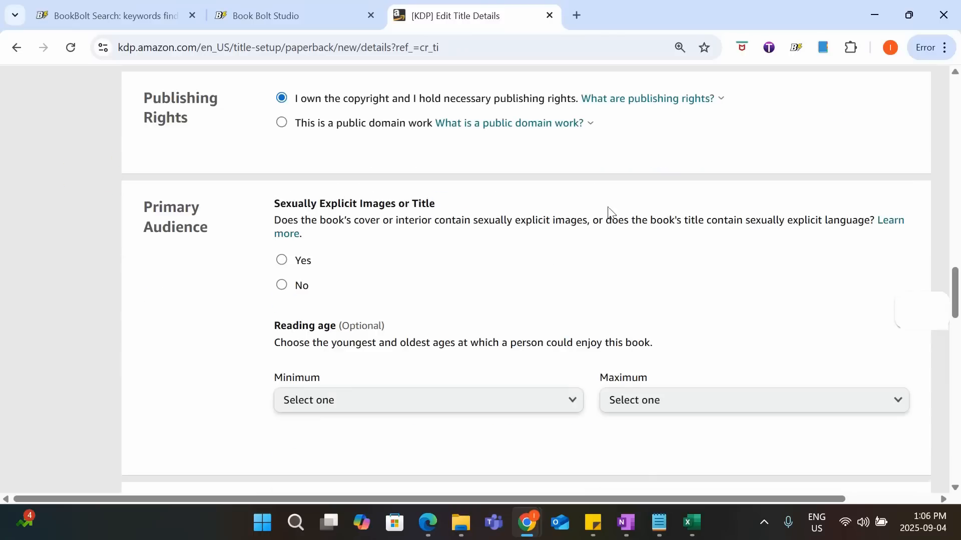
{"action": "left_click", "coordinate": [300, 285]}
- Leave the optional reading age blank and keep Amazon.com as the primary marketplace
{"action": "scroll", "coordinate": [444, 199], "scroll_direction": "down", "scroll_amount": 2}
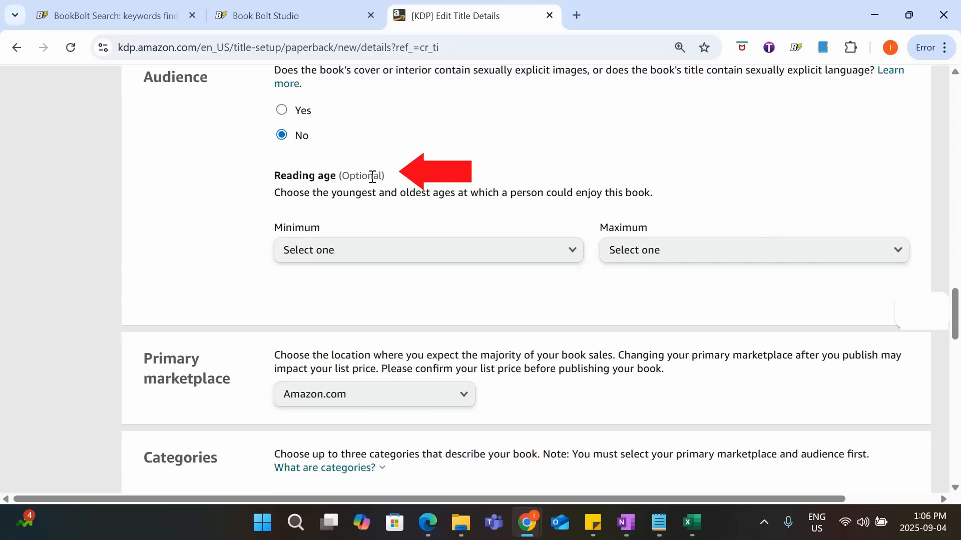
{"action": "scroll", "coordinate": [541, 174], "scroll_direction": "down", "scroll_amount": 3}
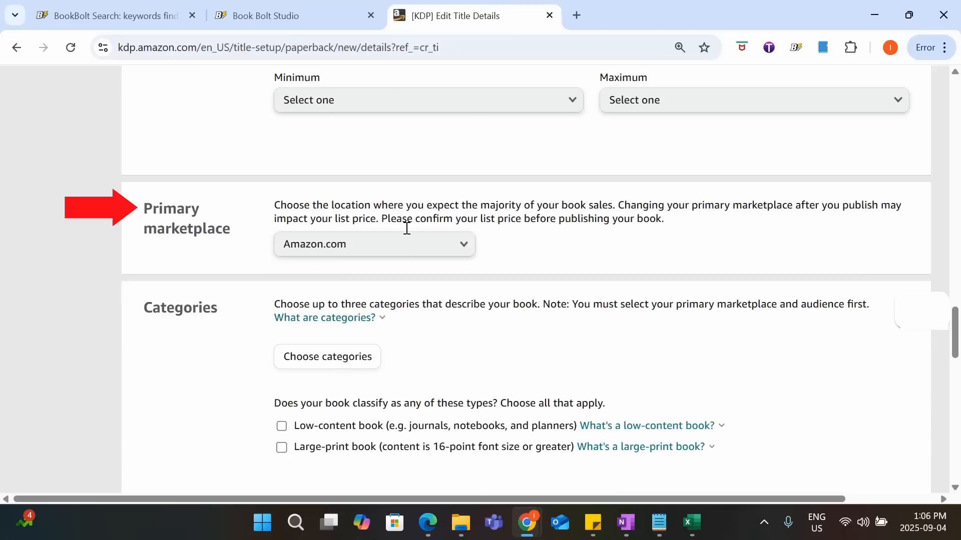
{"action": "left_click", "coordinate": [413, 244]}
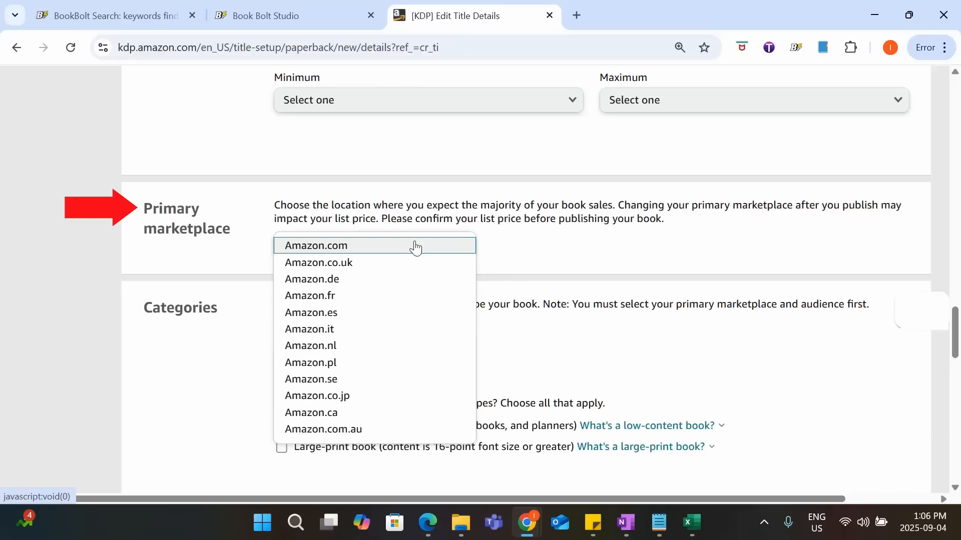
{"action": "left_click", "coordinate": [415, 246]}
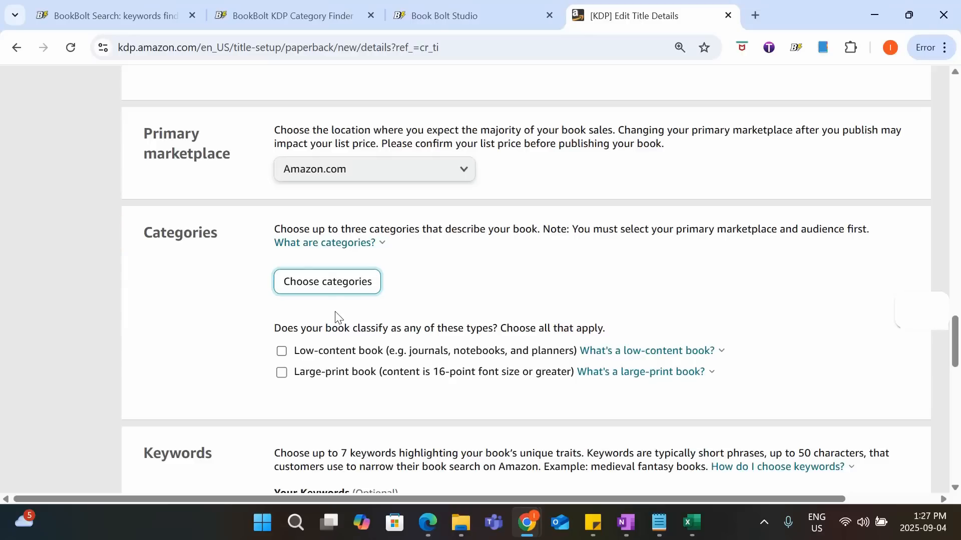
- Start choosing the book's categories and set the first category to Children's Books
{"action": "left_click", "coordinate": [345, 290]}
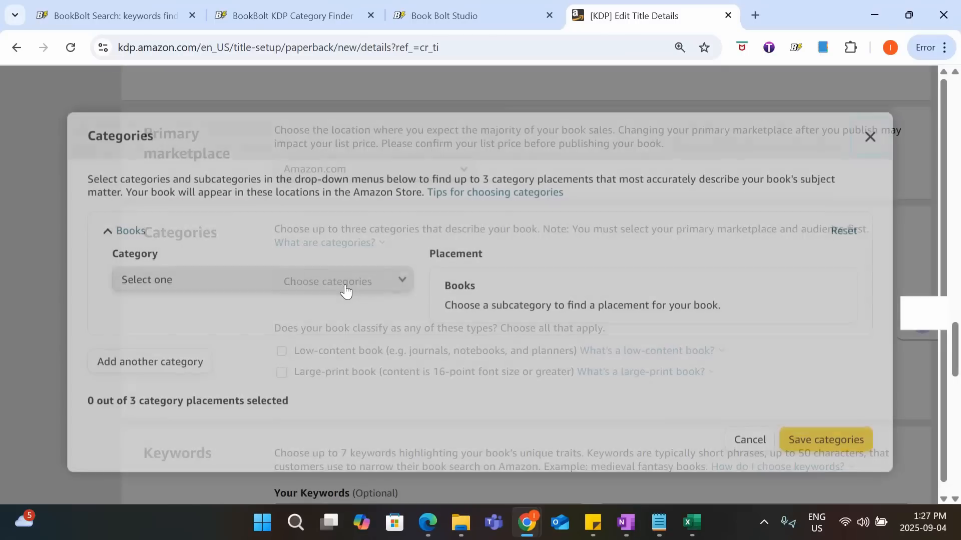
{"action": "left_click", "coordinate": [389, 282]}
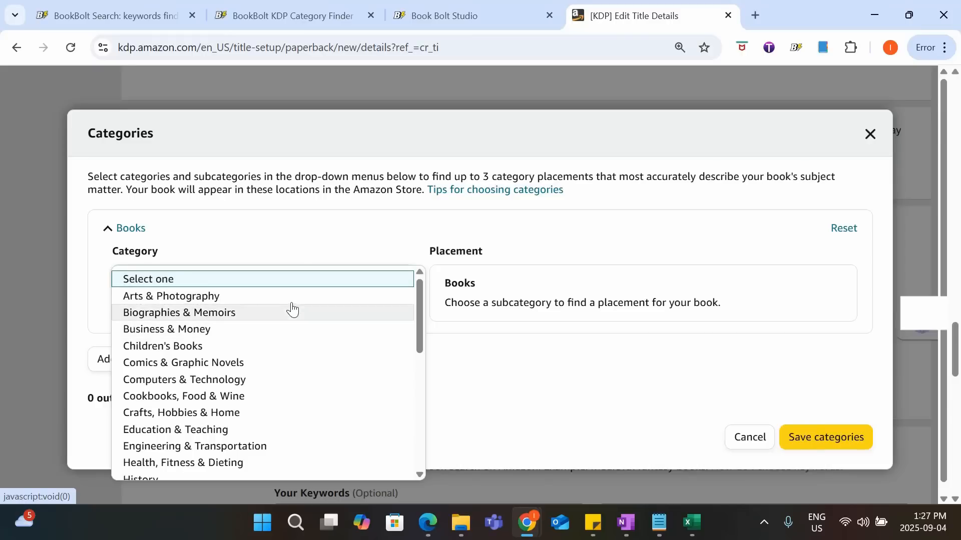
{"action": "scroll", "coordinate": [292, 365], "scroll_direction": "down", "scroll_amount": 3}
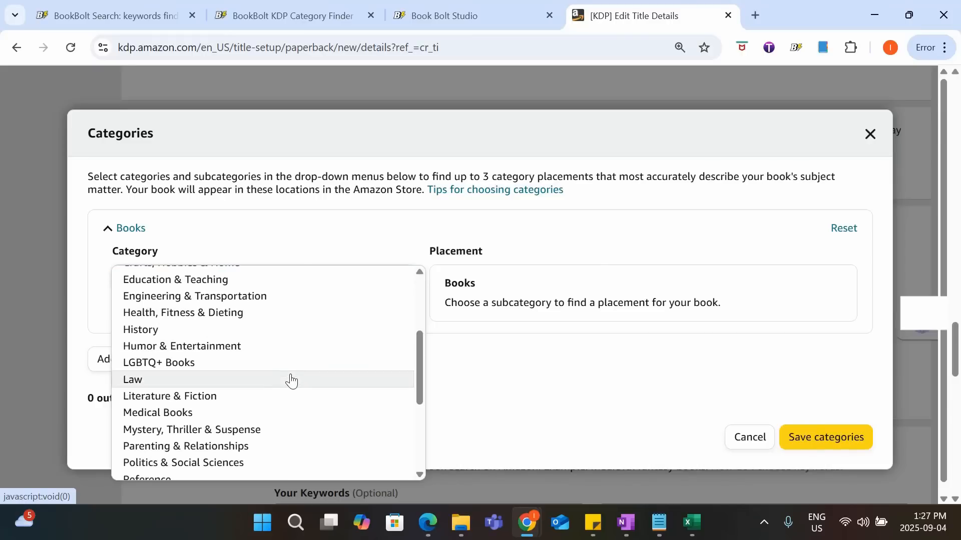
{"action": "scroll", "coordinate": [285, 440], "scroll_direction": "down", "scroll_amount": 3}
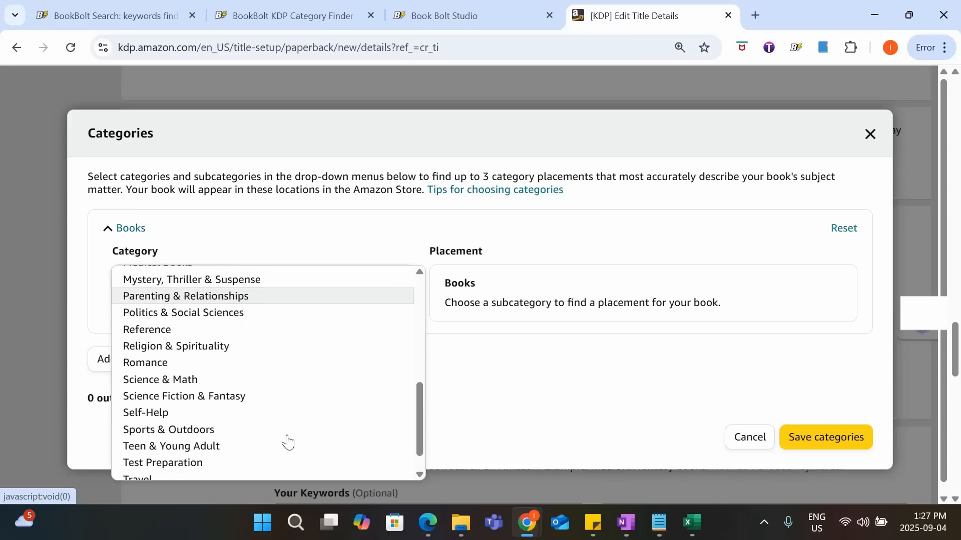
{"action": "scroll", "coordinate": [240, 410], "scroll_direction": "up", "scroll_amount": 6}
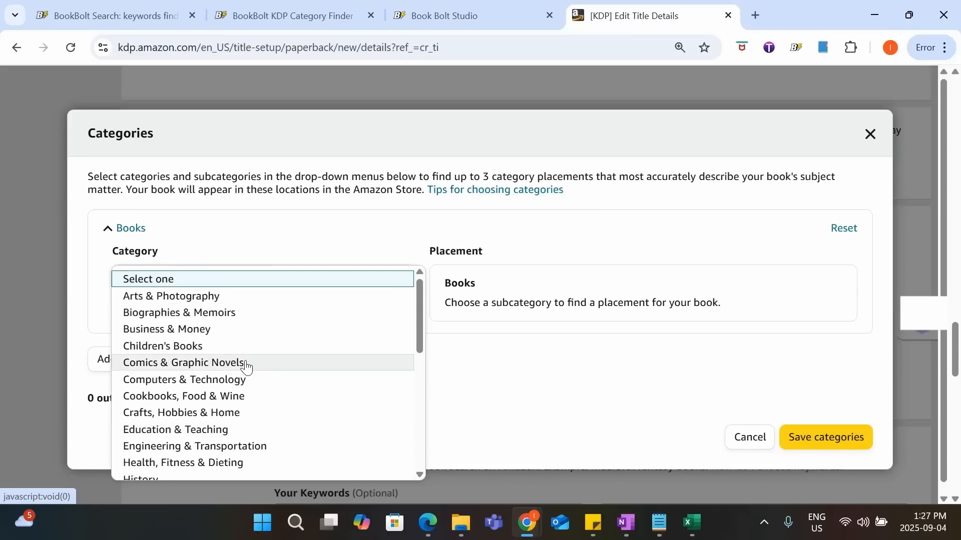
{"action": "left_click", "coordinate": [224, 349]}
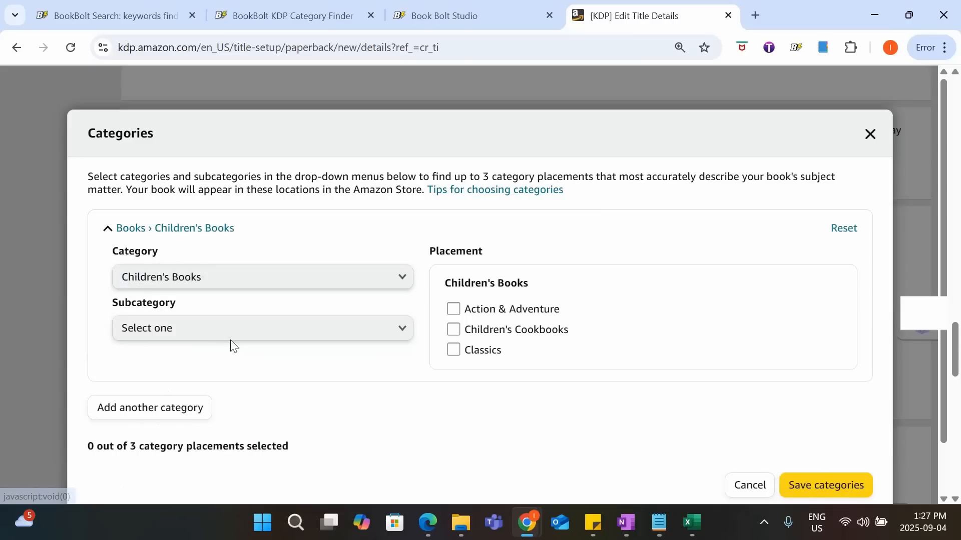
- Narrow the Children's Books category to Activities, Crafts & Games and its Activity Books subcategory
{"action": "left_click", "coordinate": [333, 329]}
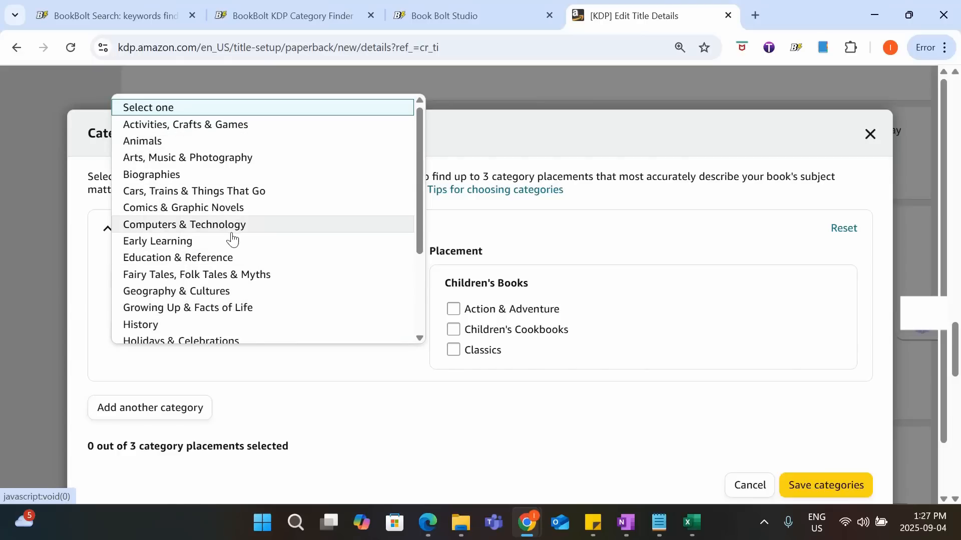
{"action": "left_click", "coordinate": [229, 125]}
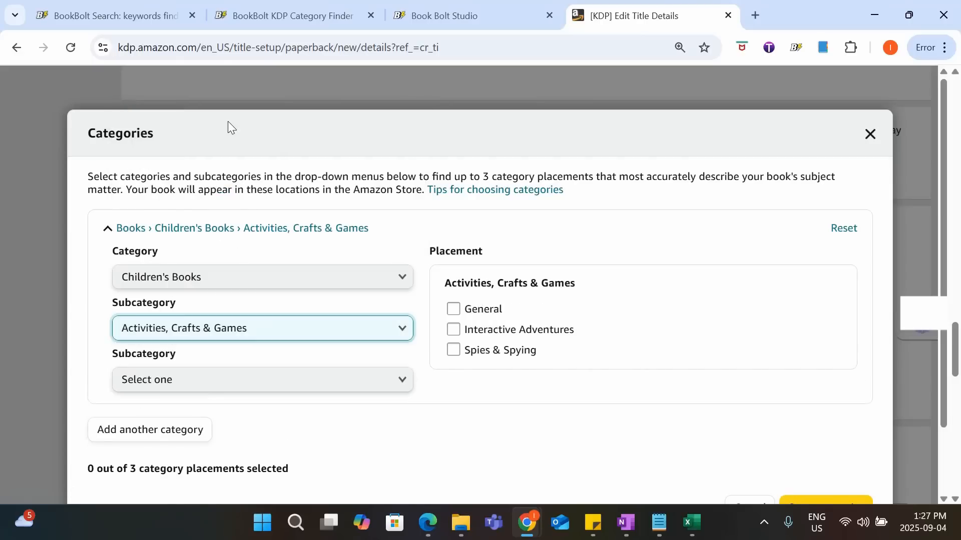
{"action": "left_click", "coordinate": [307, 386]}
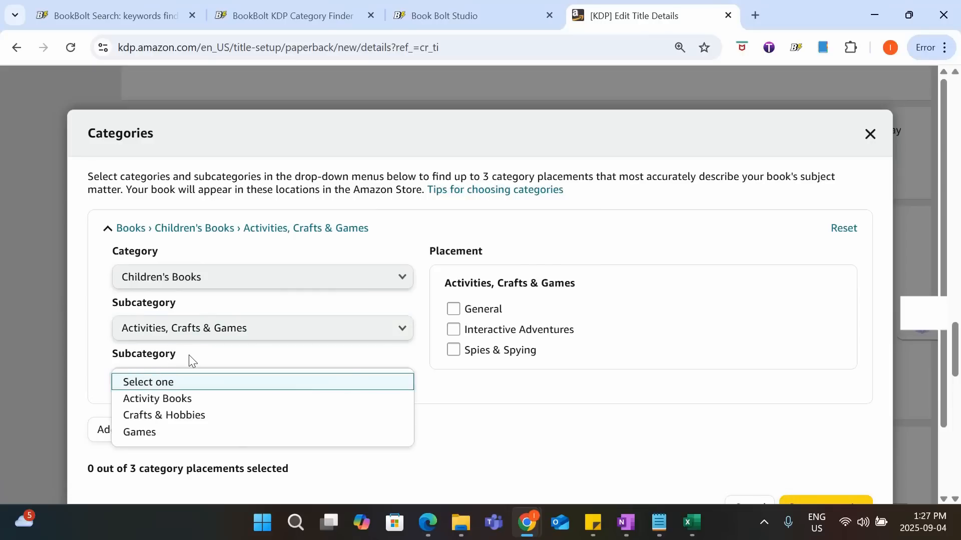
{"action": "left_click", "coordinate": [223, 399]}
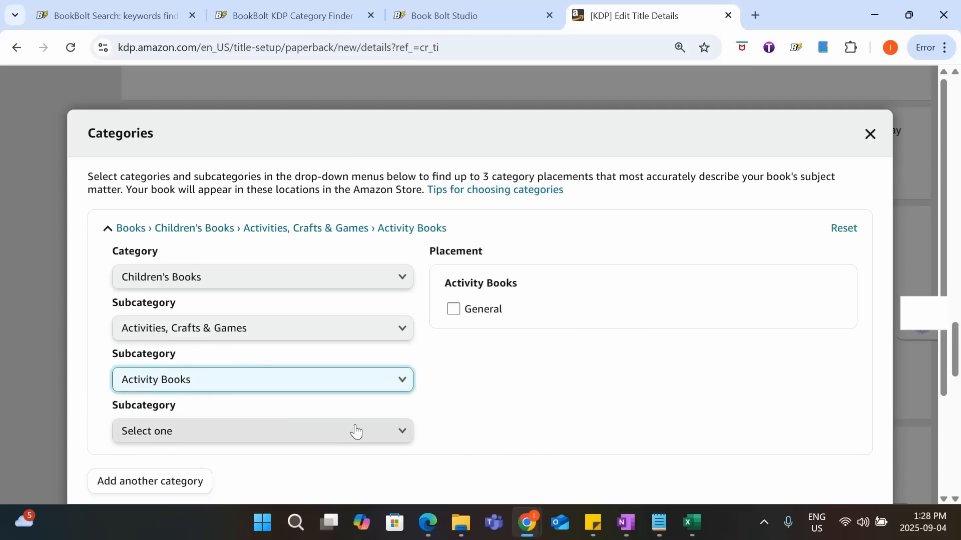
- Set the last subcategory under Activity Books to Coloring Books and choose the Nonfiction placement
{"action": "left_click", "coordinate": [388, 439]}
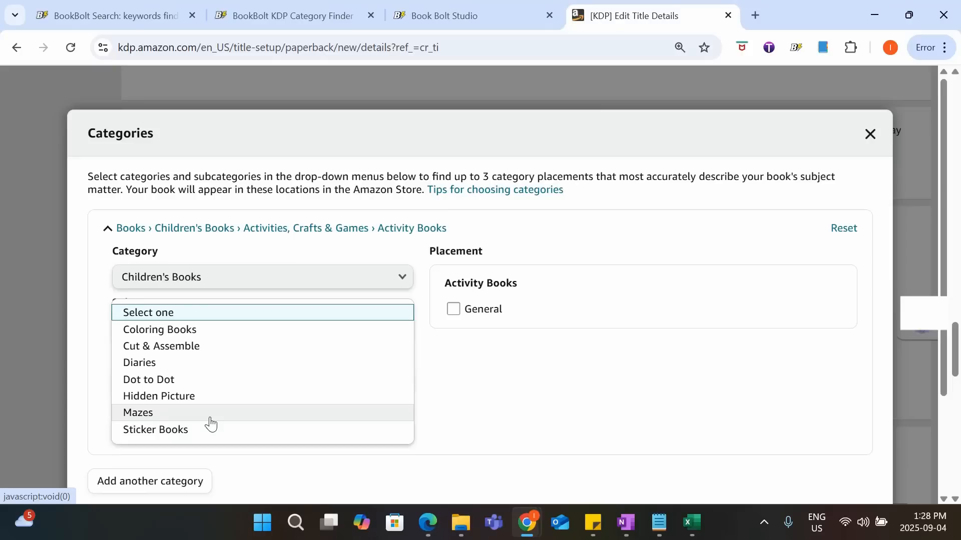
{"action": "left_click", "coordinate": [219, 335]}
{"action": "left_click", "coordinate": [404, 433]}
{"action": "left_click", "coordinate": [276, 313]}
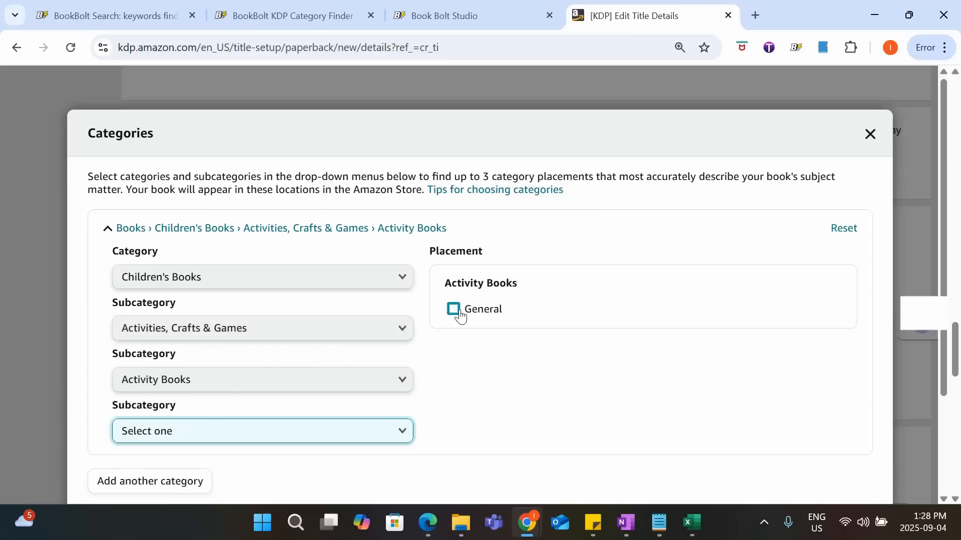
{"action": "left_click", "coordinate": [399, 432]}
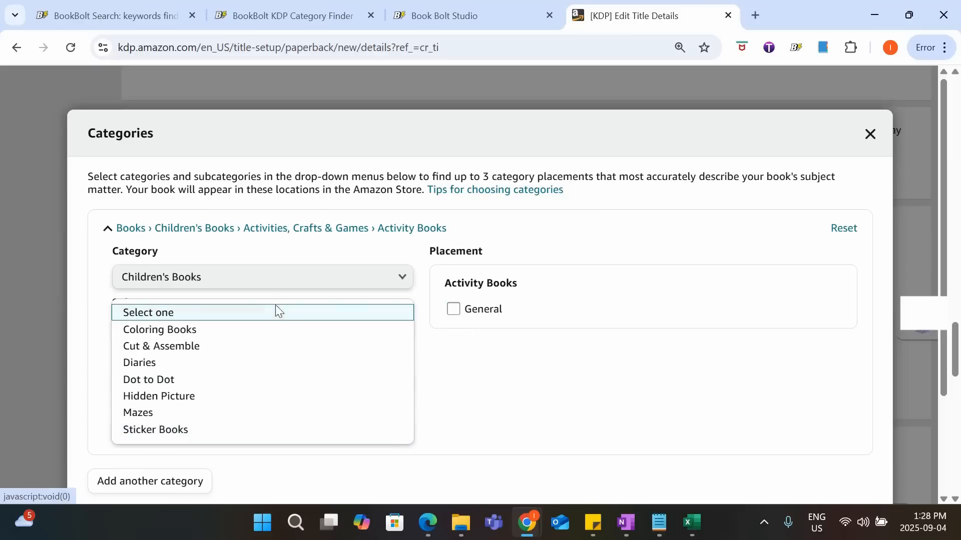
{"action": "left_click", "coordinate": [273, 332]}
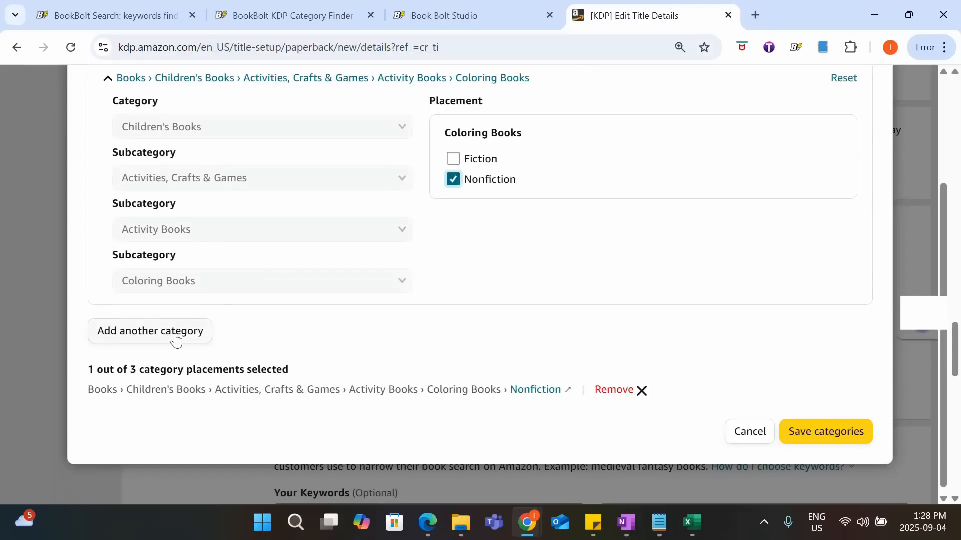
- Add a second category, Crafts, Hobbies & Home with the subcategory Coloring Books for Grown-Ups, and choose the Animals placement
{"action": "left_click", "coordinate": [175, 339]}
{"action": "left_click", "coordinate": [354, 255]}
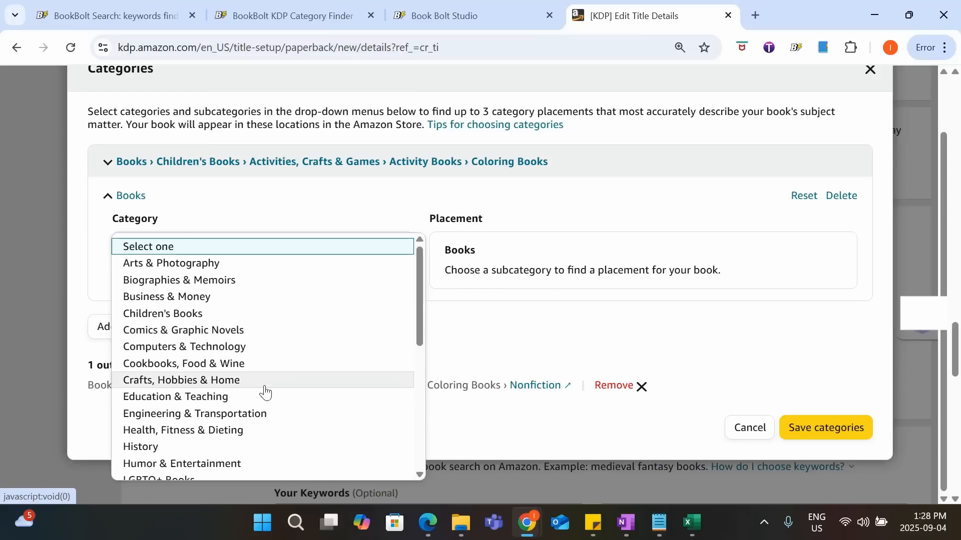
{"action": "left_click", "coordinate": [295, 381]}
{"action": "left_click", "coordinate": [402, 301]}
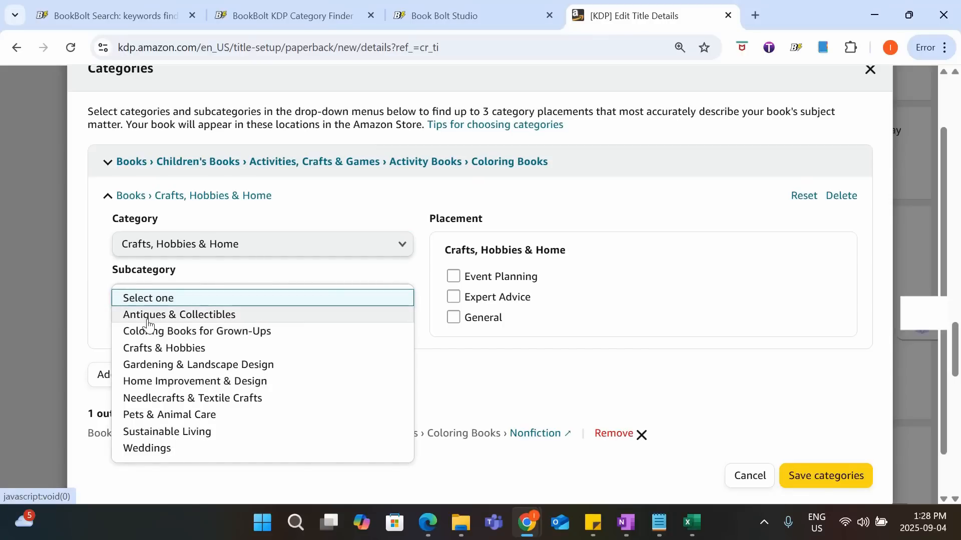
{"action": "left_click", "coordinate": [256, 334]}
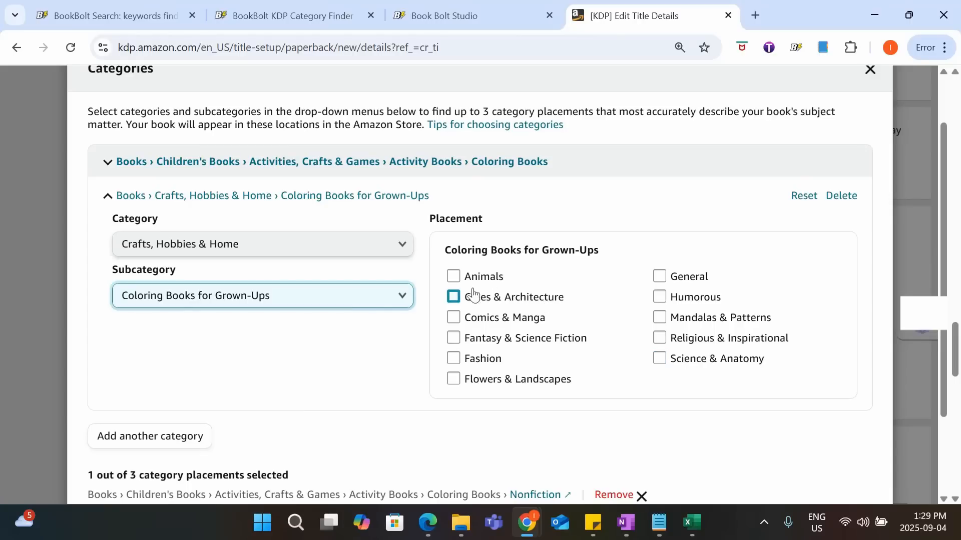
{"action": "left_click", "coordinate": [459, 279]}
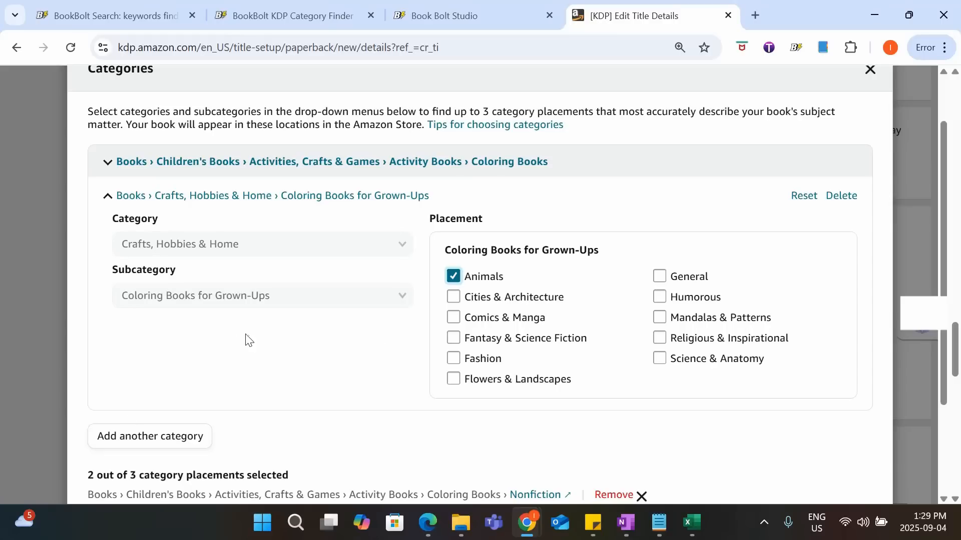
- Add a third category and set it to Humor & Entertainment
{"action": "left_click", "coordinate": [156, 441]}
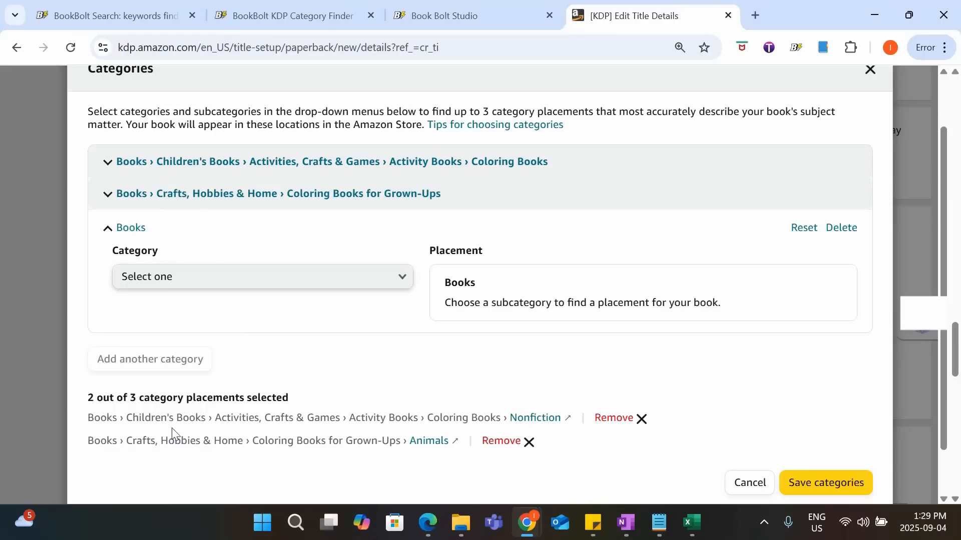
{"action": "left_click", "coordinate": [229, 284]}
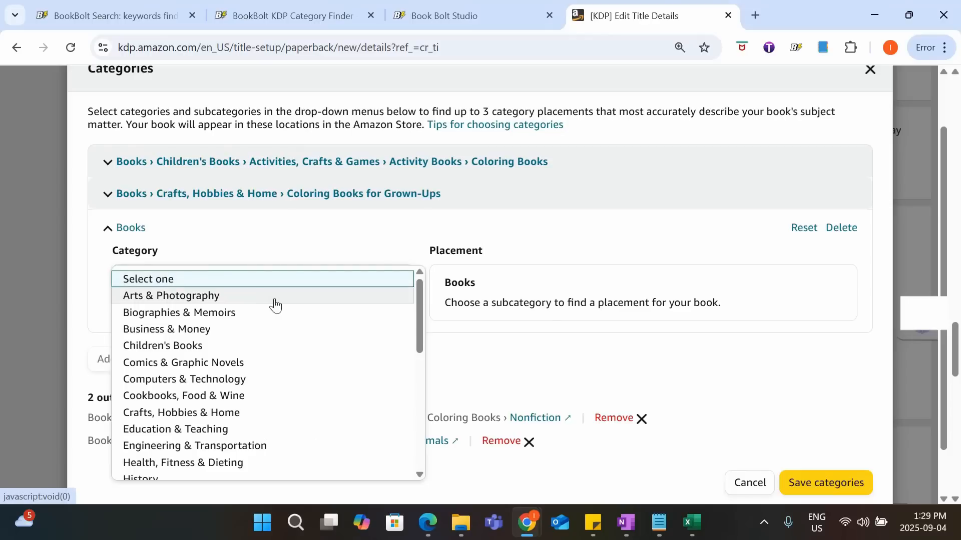
{"action": "scroll", "coordinate": [290, 349], "scroll_direction": "down", "scroll_amount": 1}
{"action": "scroll", "coordinate": [290, 349], "scroll_direction": "down", "scroll_amount": 2}
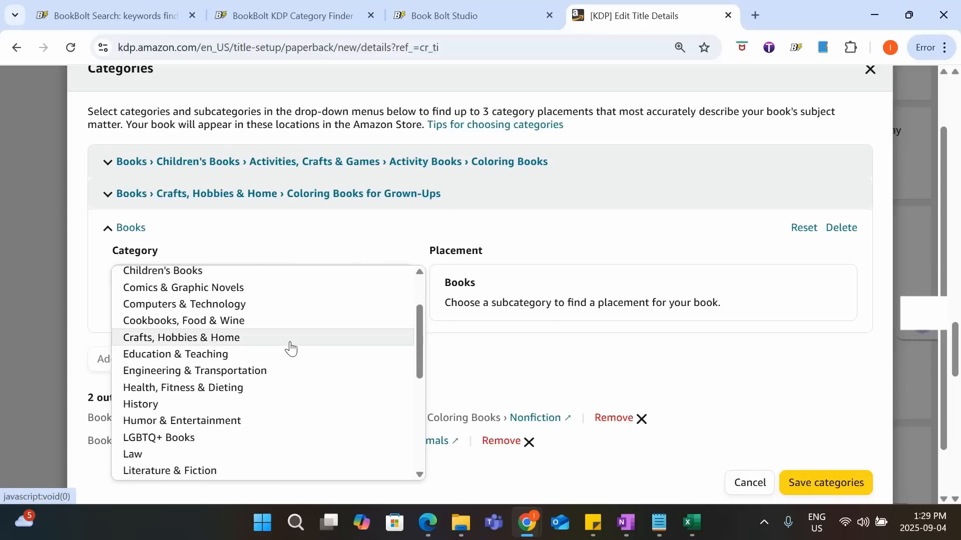
{"action": "scroll", "coordinate": [290, 349], "scroll_direction": "down", "scroll_amount": 3}
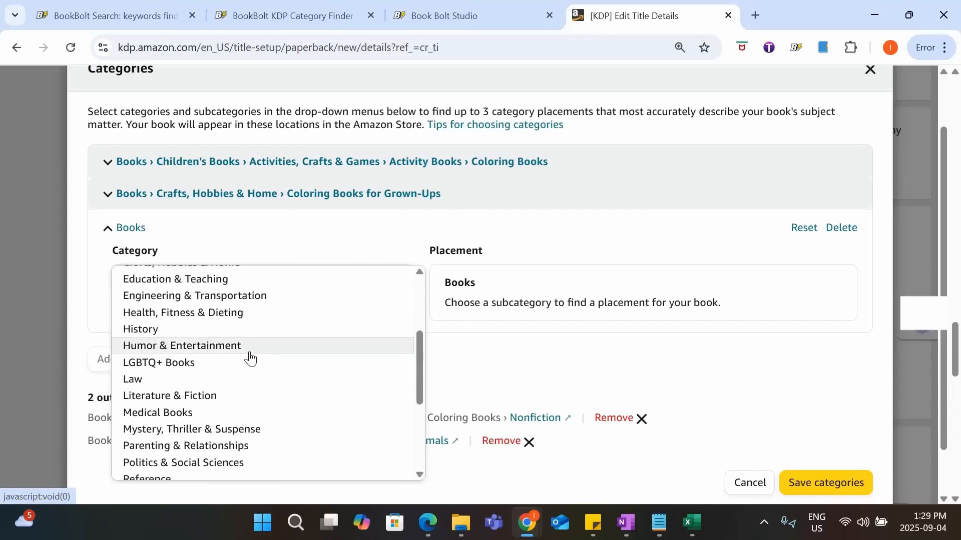
{"action": "left_click", "coordinate": [259, 351]}
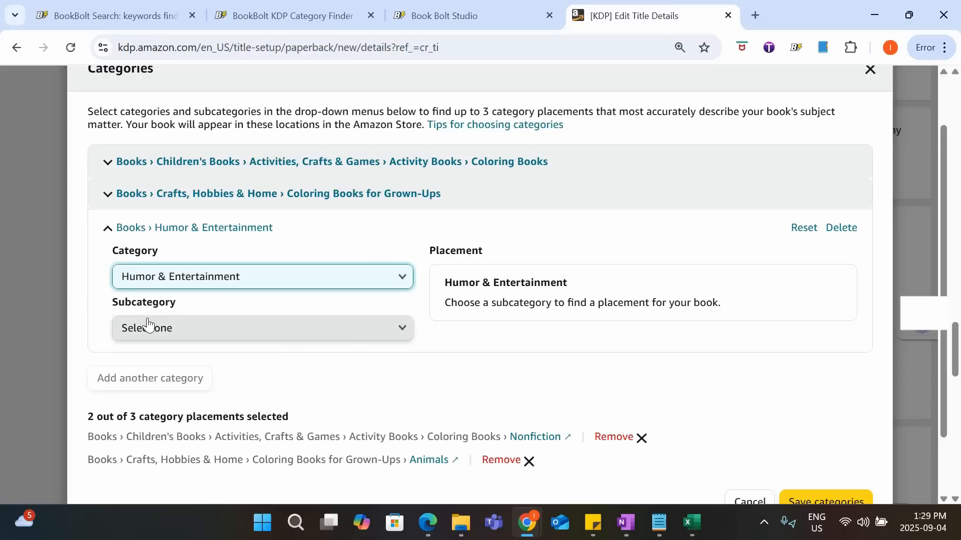
- Narrow the Humor & Entertainment category to Puzzles & Games, leaving the further subcategory unselected
{"action": "left_click", "coordinate": [375, 330]}
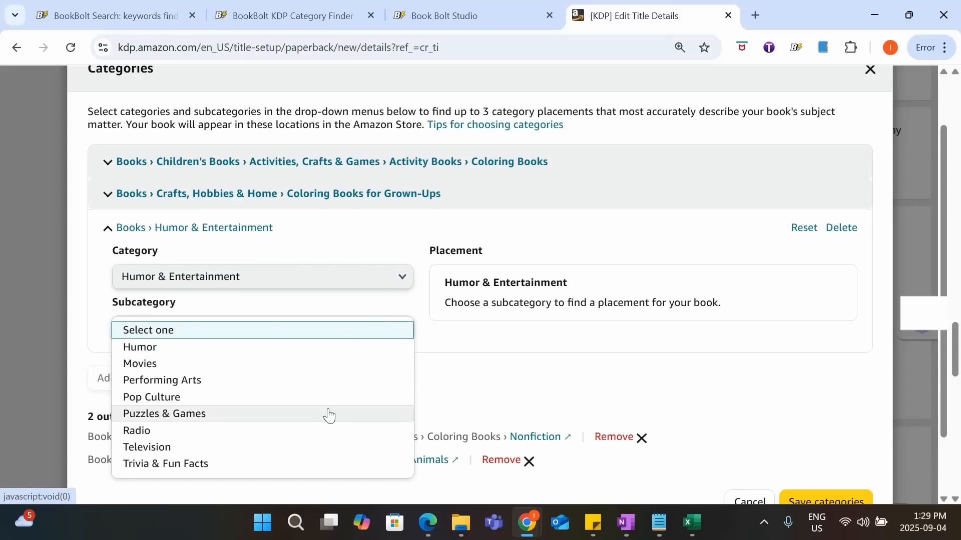
{"action": "left_click", "coordinate": [328, 414]}
{"action": "scroll", "coordinate": [259, 343], "scroll_direction": "down", "scroll_amount": 1}
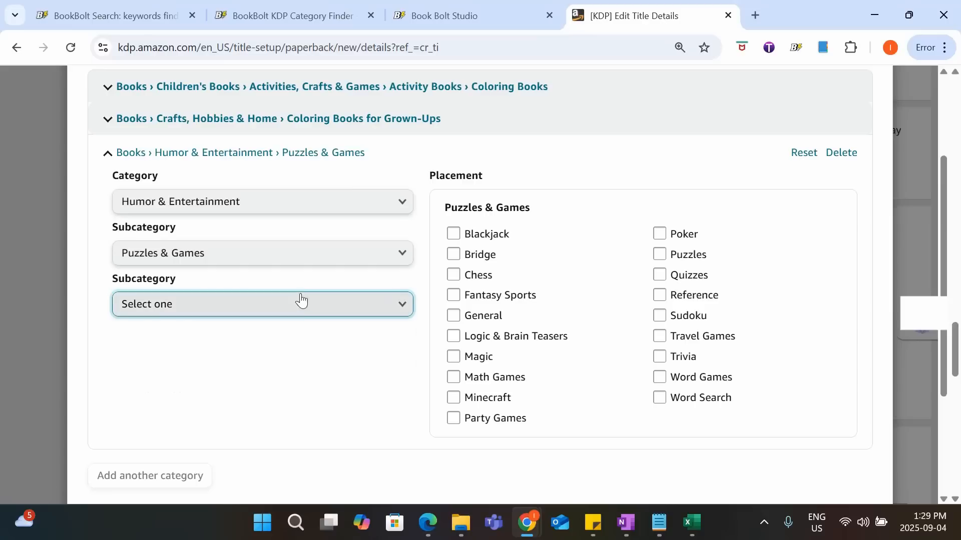
{"action": "left_click", "coordinate": [268, 305]}
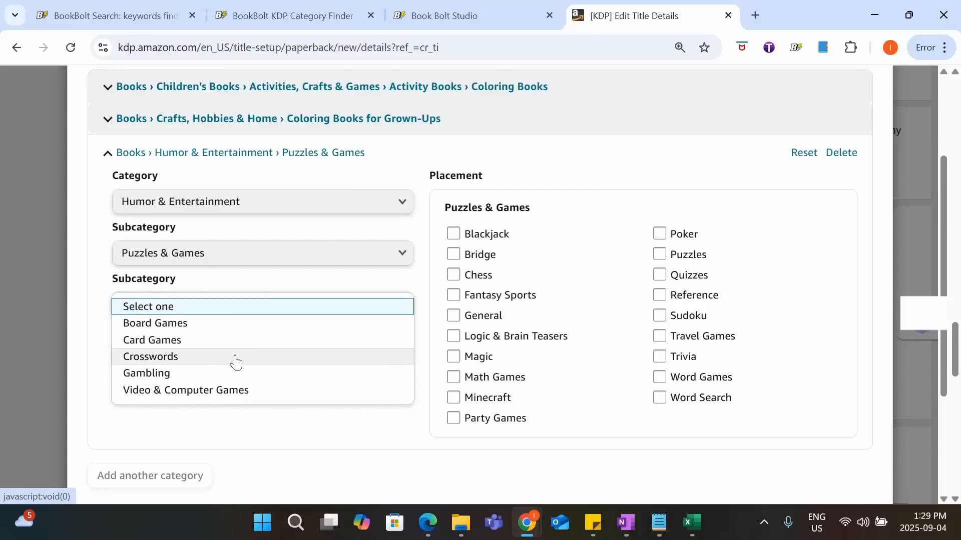
{"action": "left_click", "coordinate": [259, 282]}
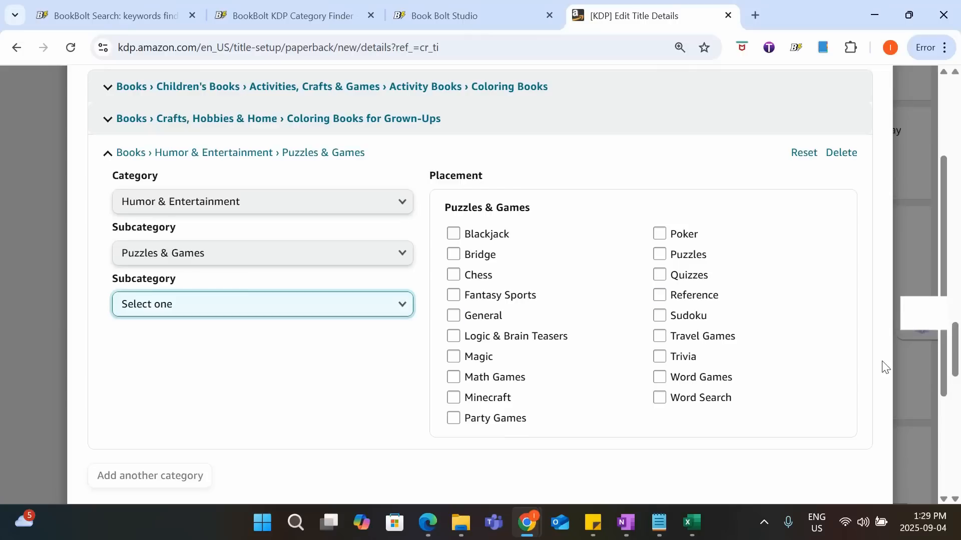
- Choose the Word Search placement under Puzzles & Games and save the three categories
{"action": "left_click", "coordinate": [659, 399]}
{"action": "scroll", "coordinate": [604, 343], "scroll_direction": "down", "scroll_amount": 2}
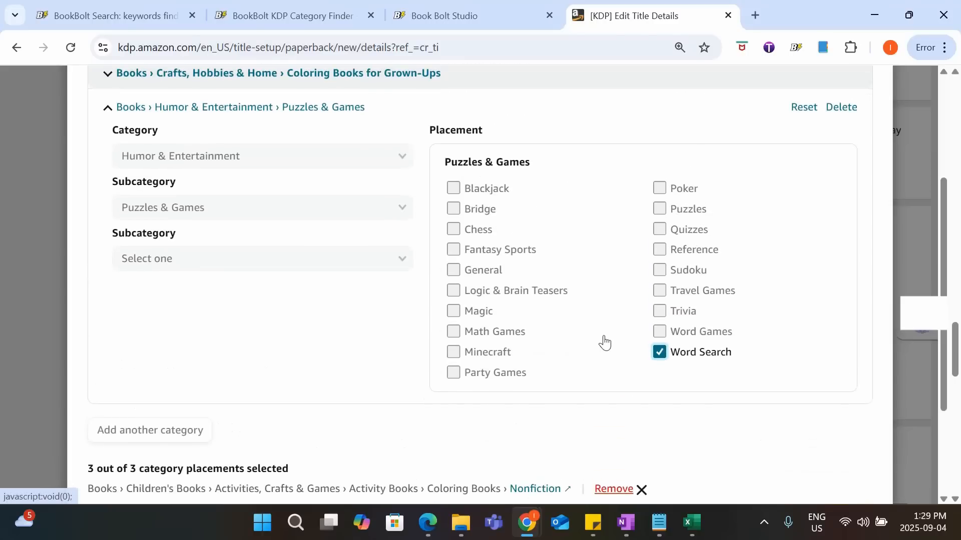
{"action": "scroll", "coordinate": [603, 342], "scroll_direction": "down", "scroll_amount": 3}
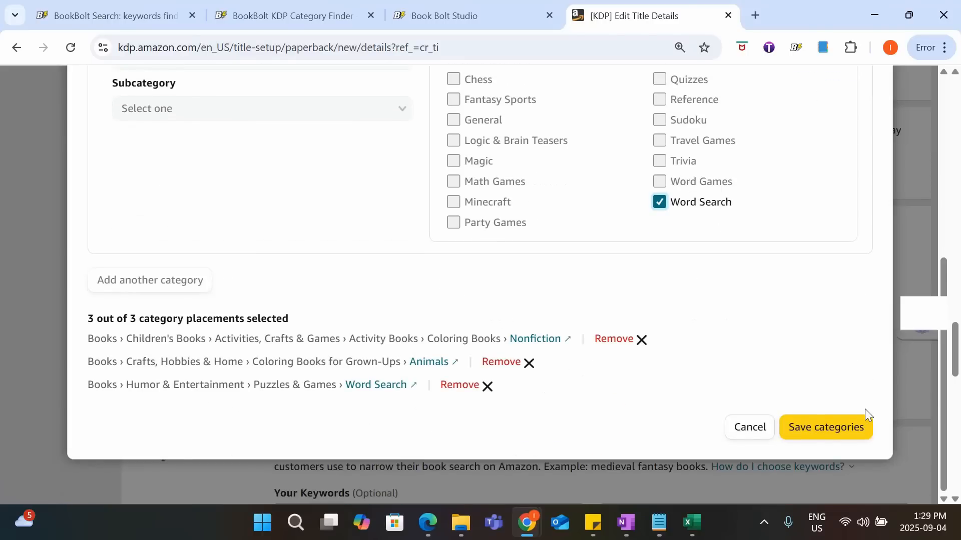
{"action": "left_click", "coordinate": [852, 434]}
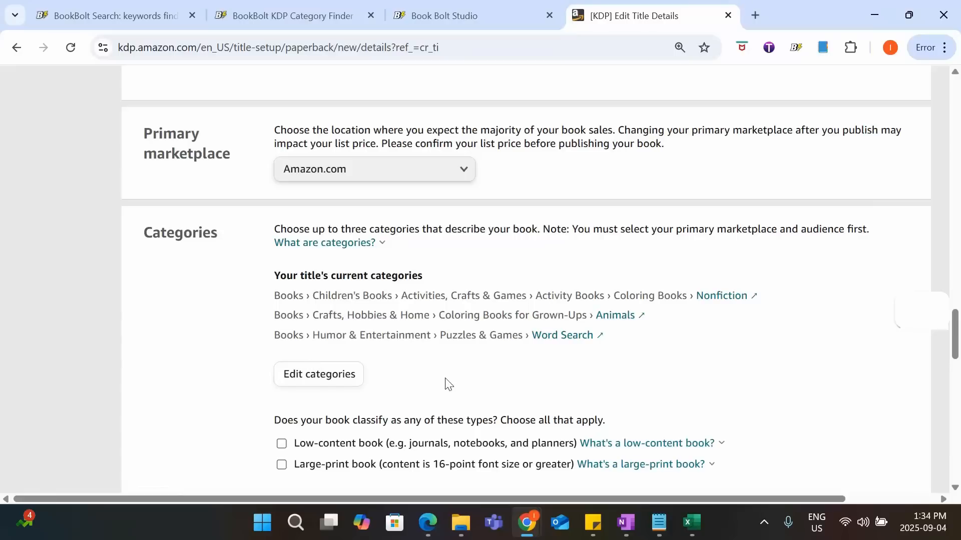
{"action": "scroll", "coordinate": [475, 392], "scroll_direction": "down", "scroll_amount": 2}
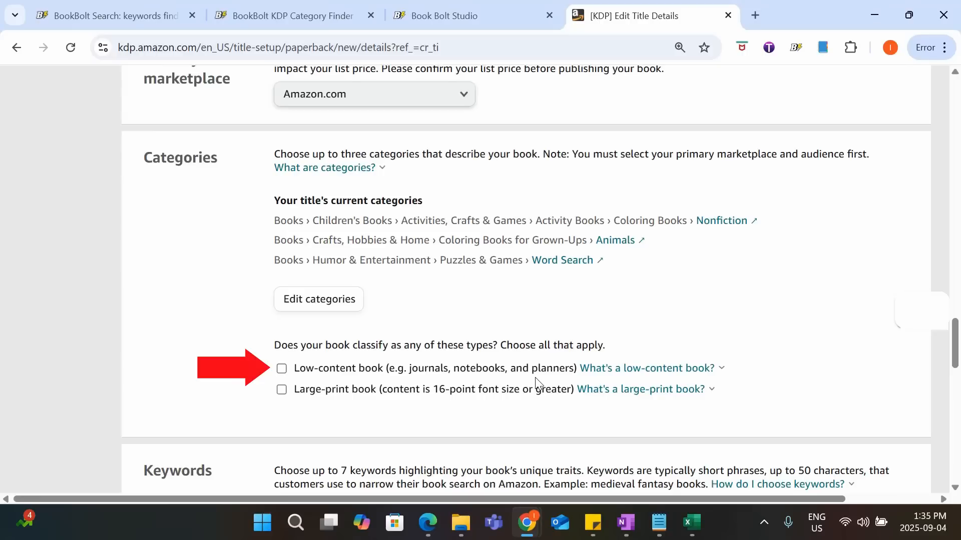
{"action": "left_click", "coordinate": [620, 380]}
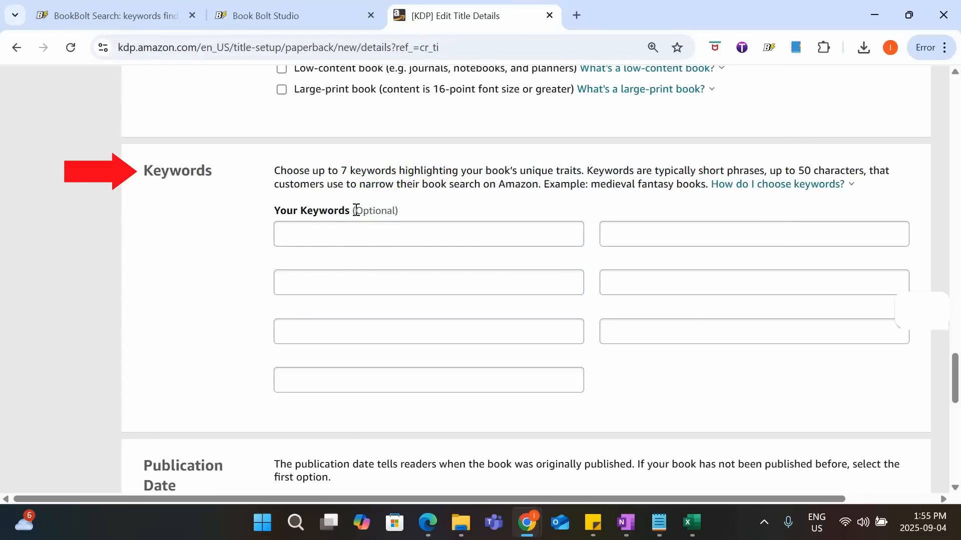
- Switch to Book Bolt and open its Keywords research tool
{"action": "left_click", "coordinate": [81, 6]}
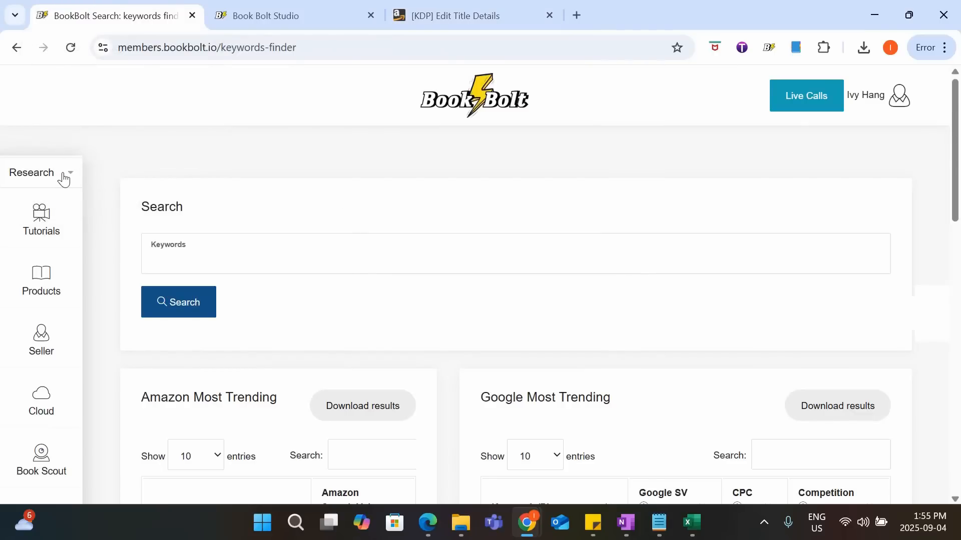
{"action": "left_click", "coordinate": [64, 179]}
{"action": "left_click", "coordinate": [67, 223]}
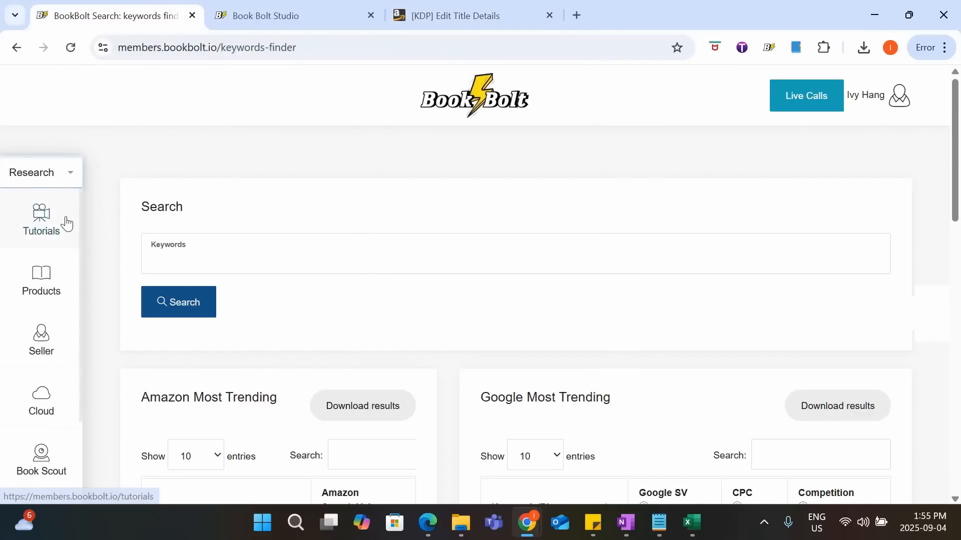
{"action": "scroll", "coordinate": [67, 224], "scroll_direction": "down", "scroll_amount": 5}
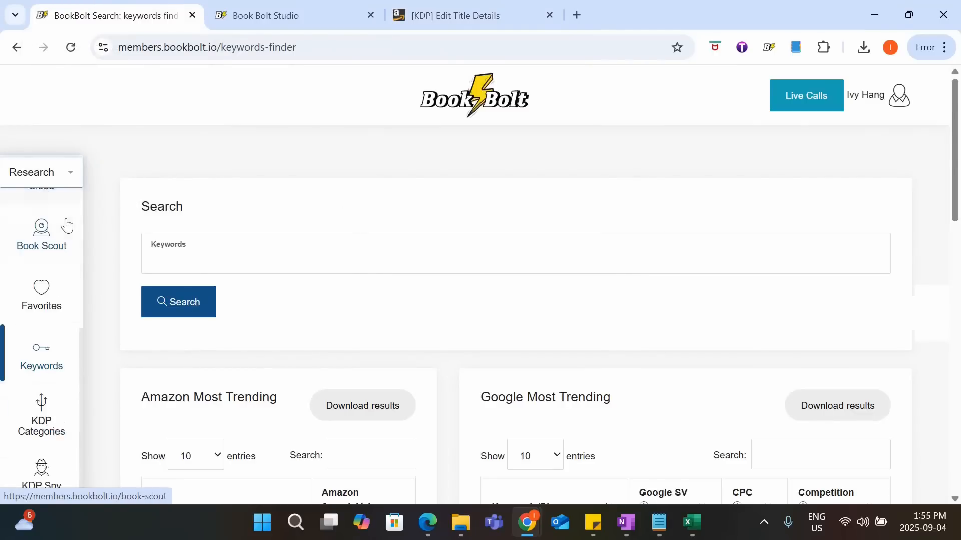
{"action": "left_click", "coordinate": [34, 361]}
{"action": "left_click", "coordinate": [135, 193]}
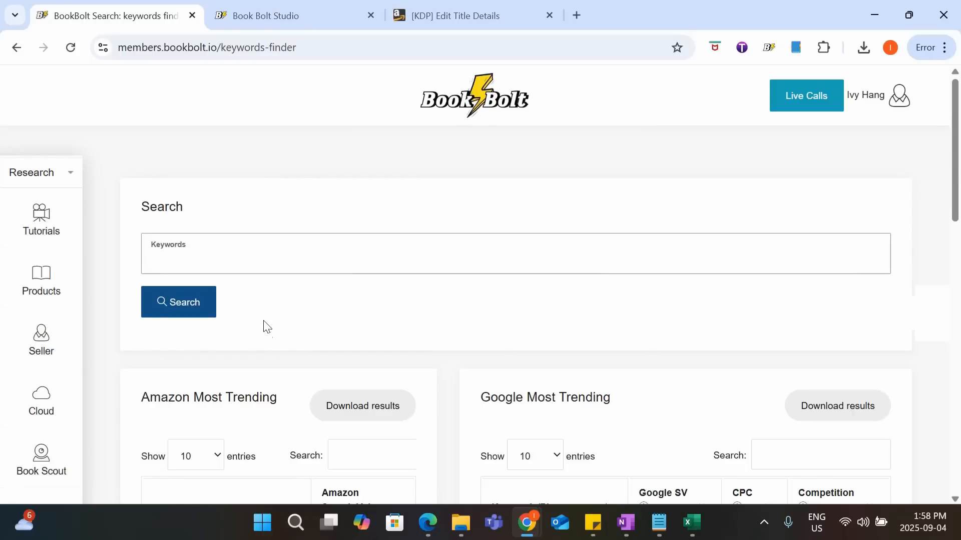
- Search the keyword finder for "word search" and examine the Amazon and Google trending keywords
{"action": "left_click", "coordinate": [290, 263]}
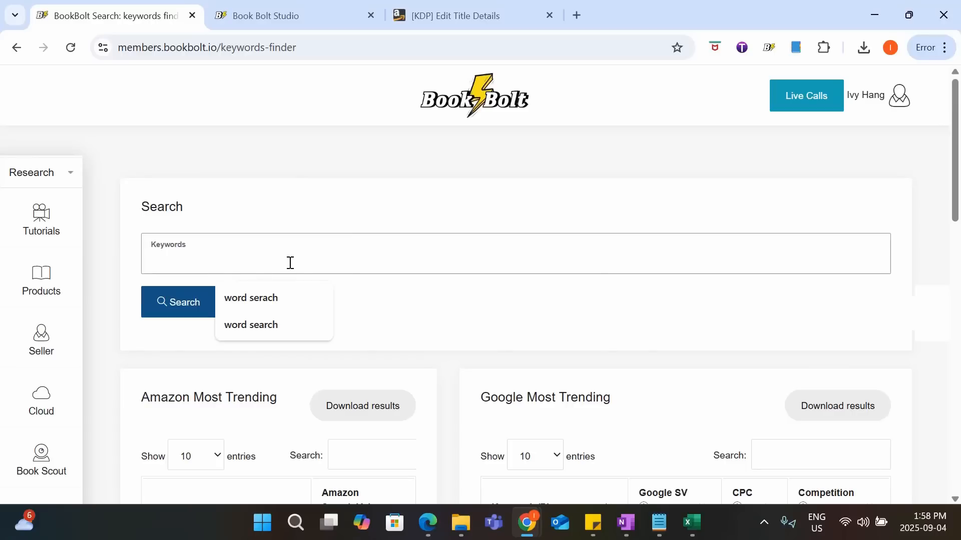
{"action": "type", "text": "word search"}
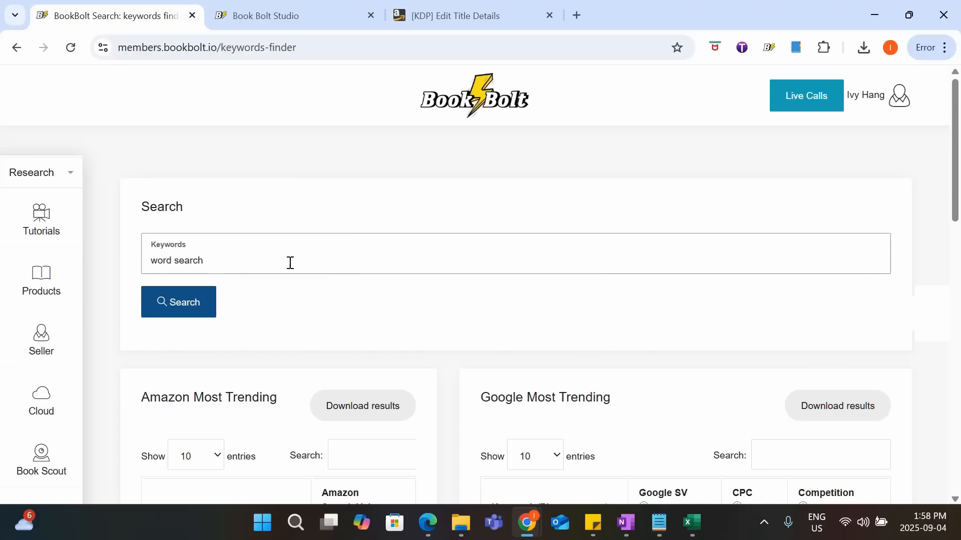
{"action": "left_click", "coordinate": [170, 314]}
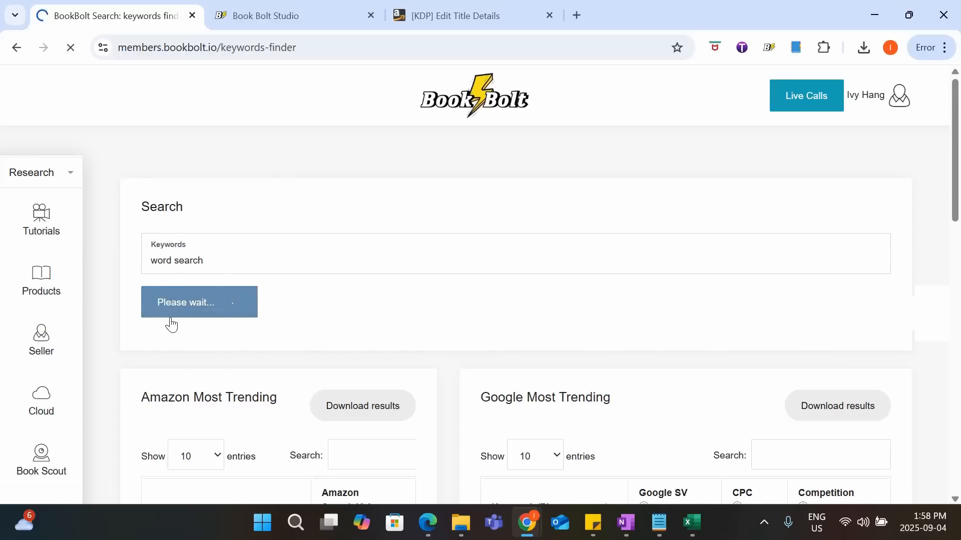
{"action": "scroll", "coordinate": [225, 199], "scroll_direction": "down", "scroll_amount": 4}
{"action": "scroll", "coordinate": [225, 199], "scroll_direction": "up", "scroll_amount": 1}
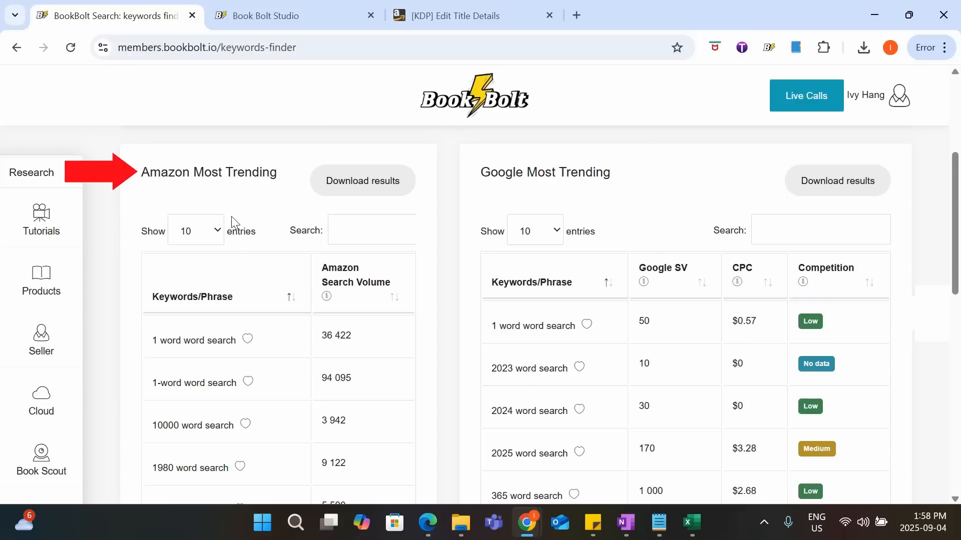
{"action": "scroll", "coordinate": [231, 217], "scroll_direction": "down", "scroll_amount": 1}
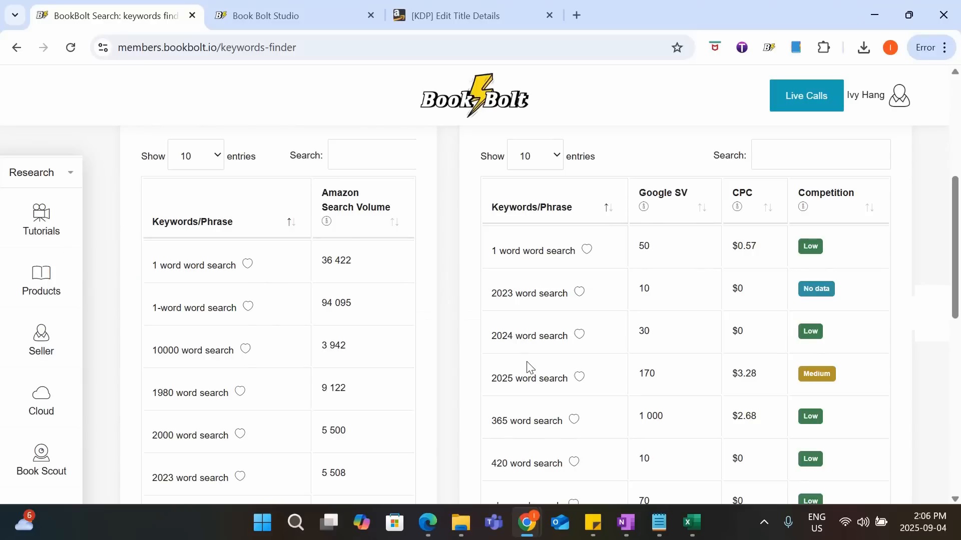
- Switch to the Amazon store, search for "1 word word search" and check how many results the keyword has
{"action": "mouse_move", "coordinate": [540, 506]}
{"action": "left_click", "coordinate": [701, 450]}
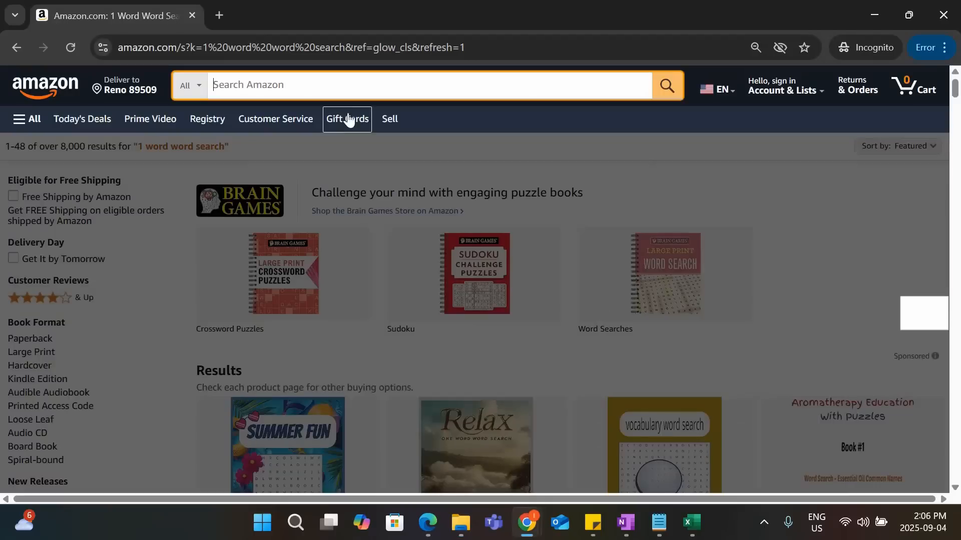
{"action": "type", "text": "1 word word search"}
{"action": "left_click", "coordinate": [665, 87]}
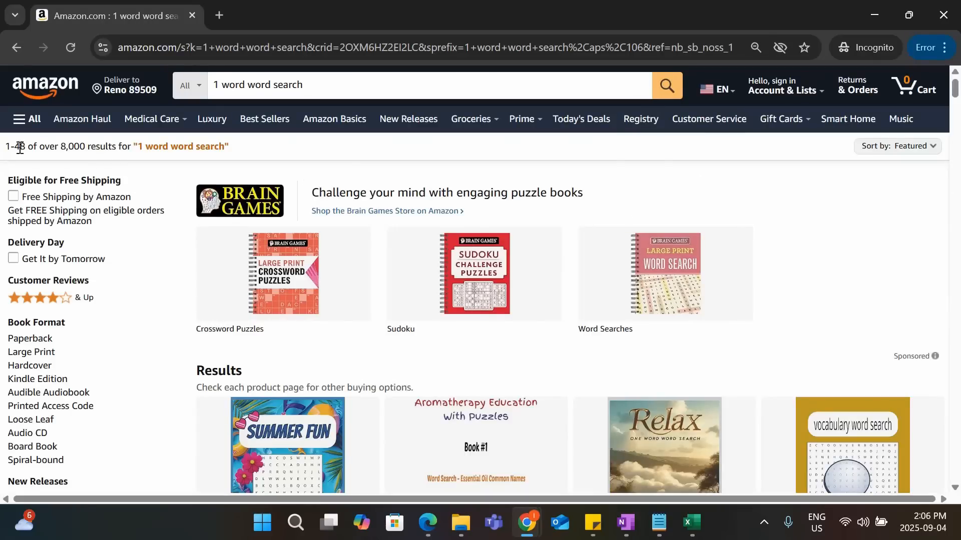
{"action": "left_click_drag", "start_coordinate": [5, 146], "coordinate": [61, 144]}
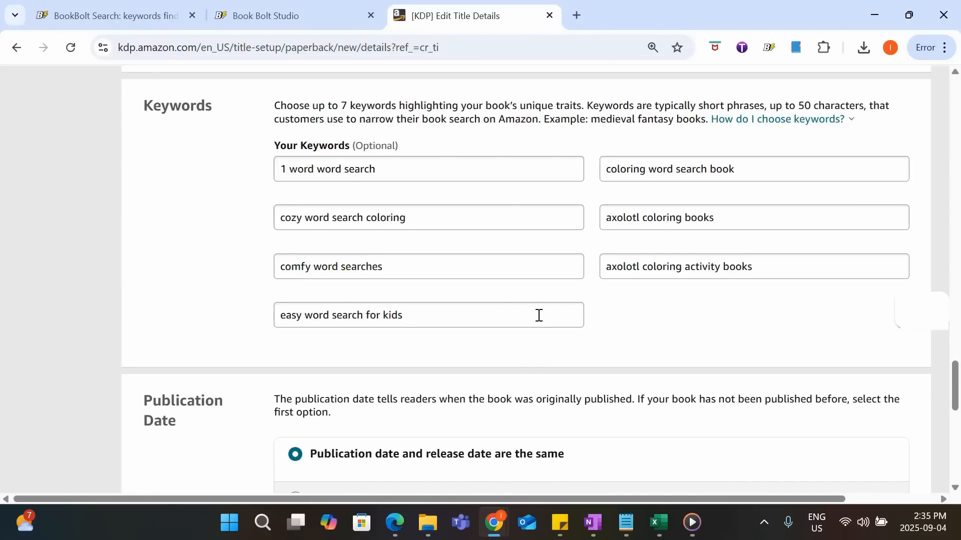
- Save the paperback details to continue to the content setup, and assign the book a free KDP ISBN
{"action": "scroll", "coordinate": [669, 313], "scroll_direction": "down", "scroll_amount": 5}
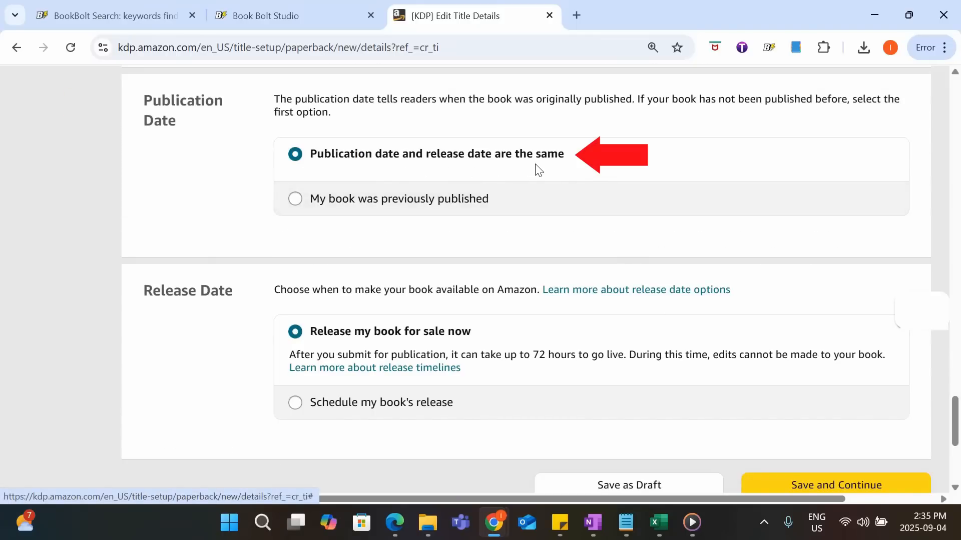
{"action": "scroll", "coordinate": [538, 180], "scroll_direction": "down", "scroll_amount": 1}
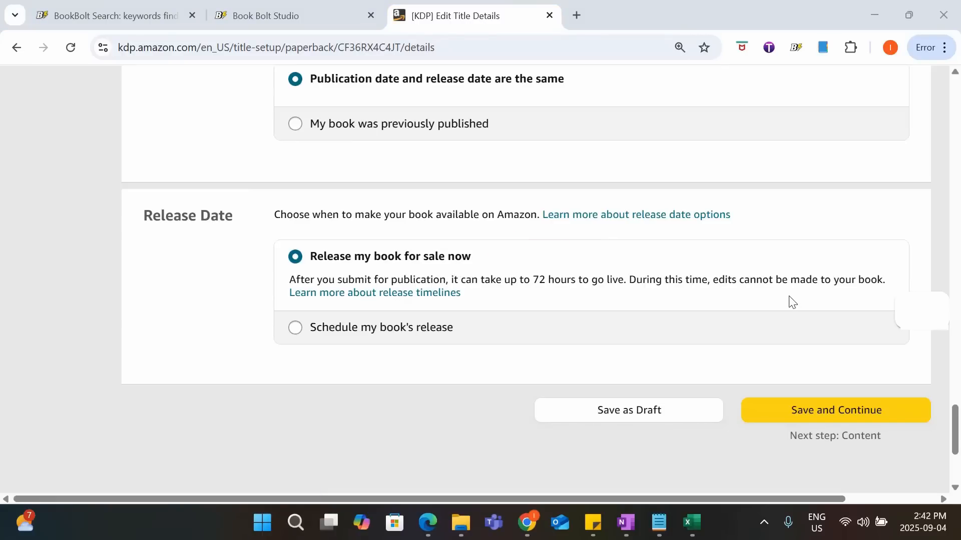
{"action": "left_click", "coordinate": [839, 418]}
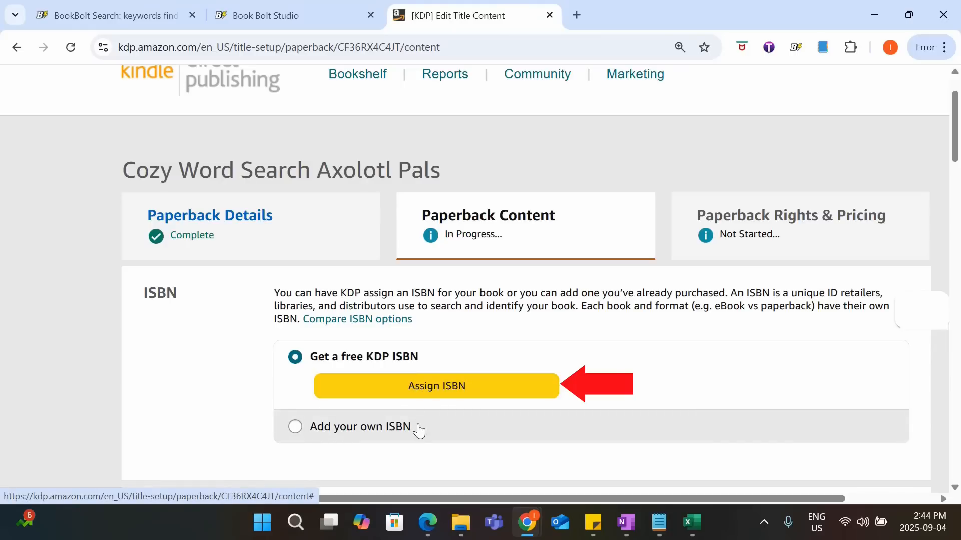
{"action": "left_click", "coordinate": [427, 395]}
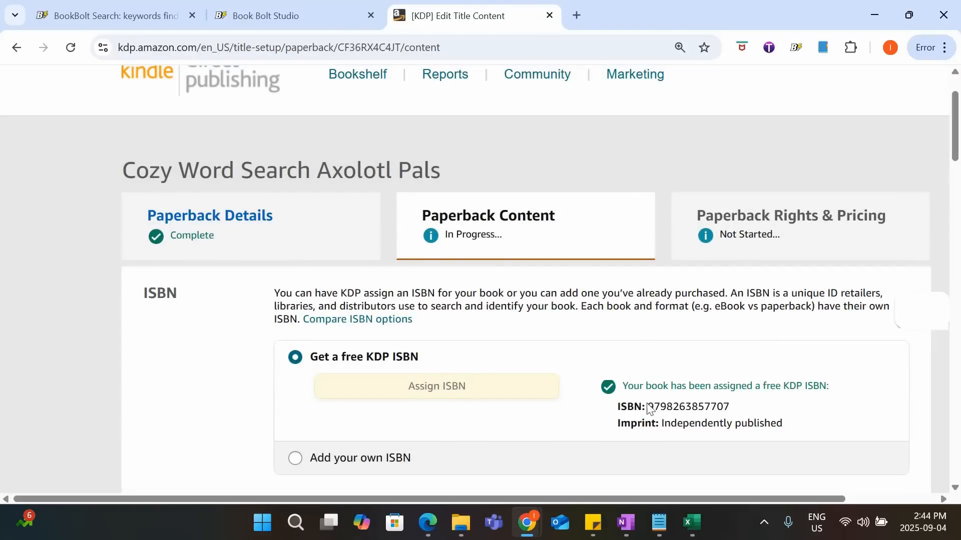
- Set the paperback's trim size to the non-standard 8.5 x 8.5 in
{"action": "scroll", "coordinate": [751, 410], "scroll_direction": "down", "scroll_amount": 6}
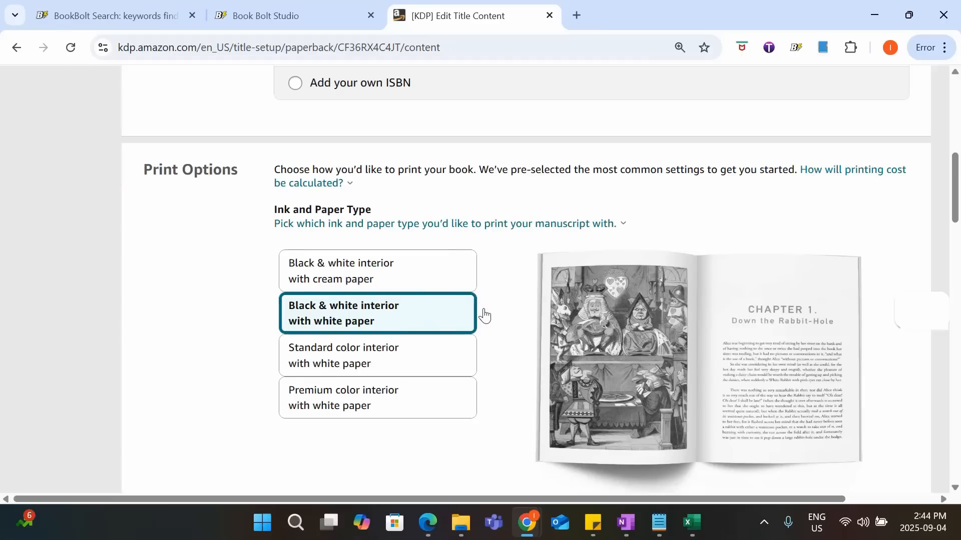
{"action": "scroll", "coordinate": [484, 315], "scroll_direction": "down", "scroll_amount": 8}
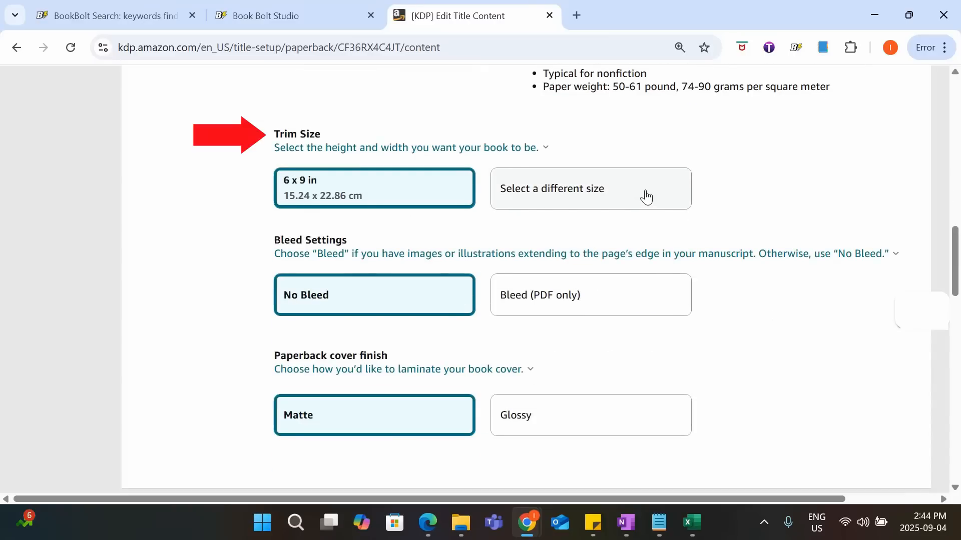
{"action": "left_click", "coordinate": [645, 196]}
{"action": "scroll", "coordinate": [595, 325], "scroll_direction": "down", "scroll_amount": 2}
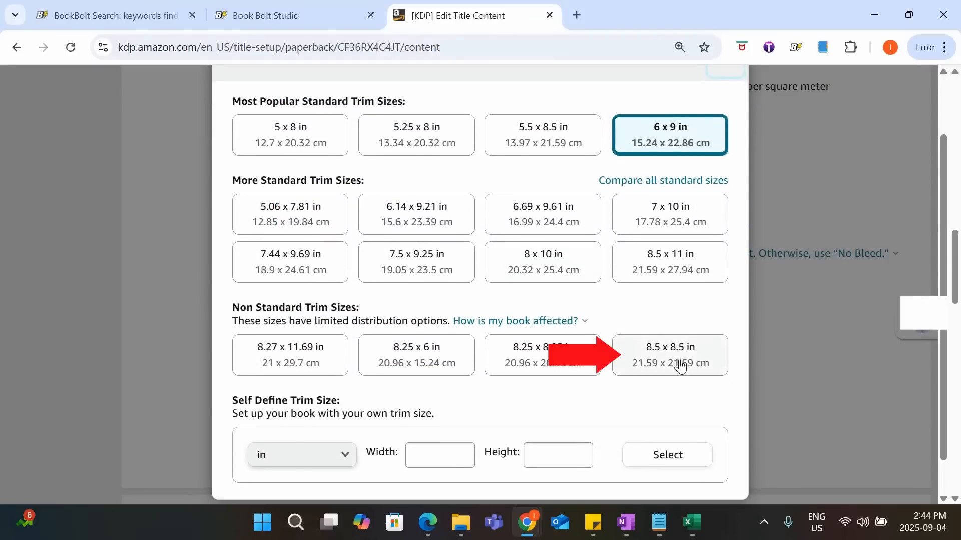
{"action": "left_click", "coordinate": [680, 367]}
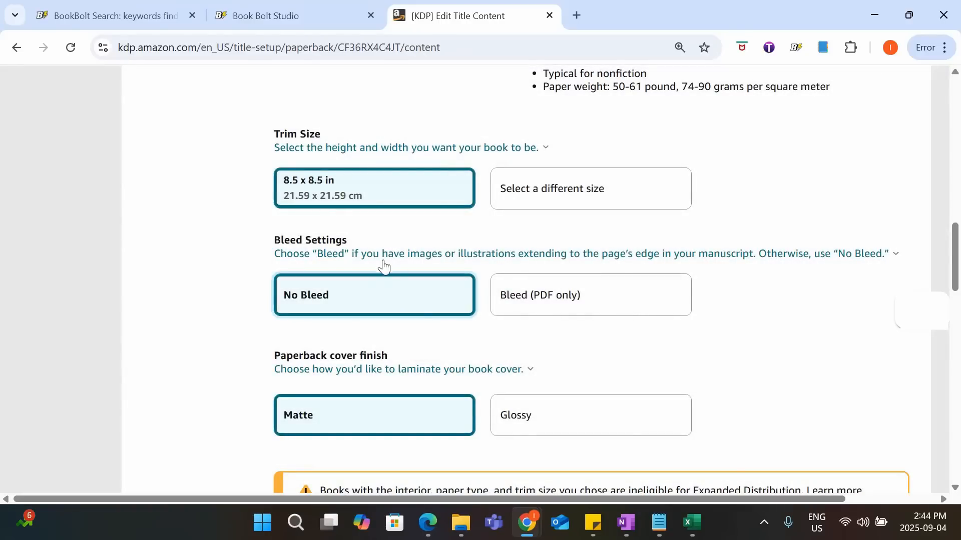
- Set the bleed option to Bleed (PDF only) and the paperback cover finish to Glossy
{"action": "mouse_move", "coordinate": [384, 263]}
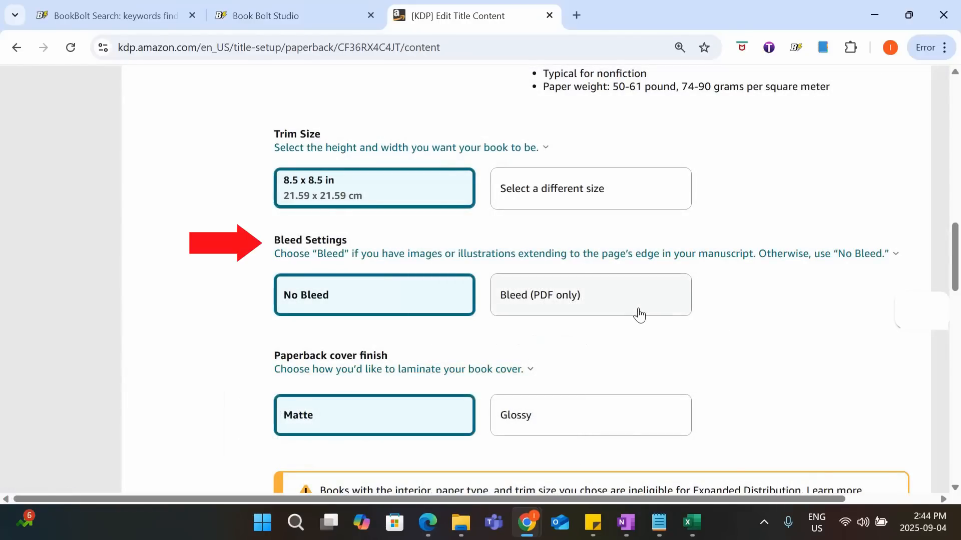
{"action": "left_click", "coordinate": [637, 308]}
{"action": "scroll", "coordinate": [681, 295], "scroll_direction": "down", "scroll_amount": 1}
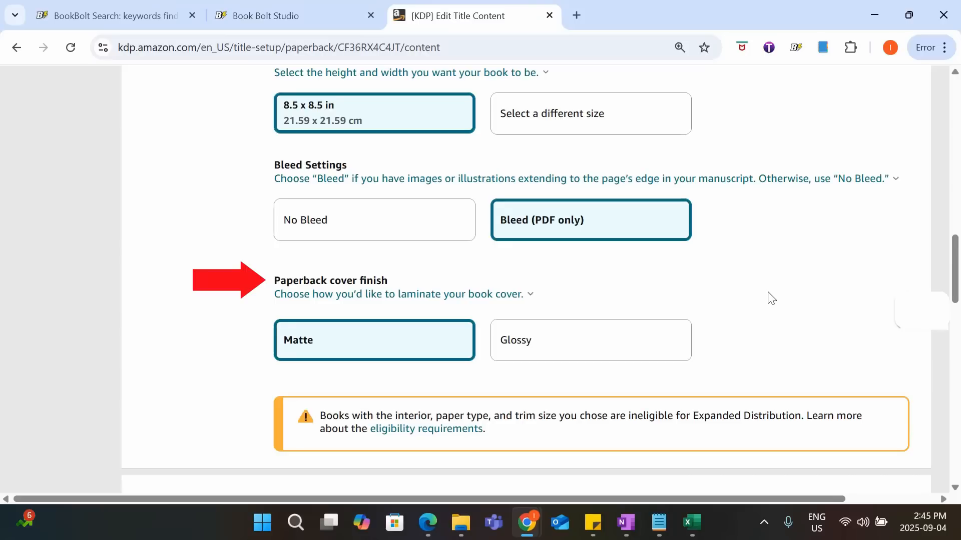
{"action": "left_click", "coordinate": [590, 347]}
- Upload the Paperback Interior (wordsearch) 8_5X8_5 PDF from Downloads as the book's manuscript
{"action": "scroll", "coordinate": [605, 270], "scroll_direction": "down", "scroll_amount": 3}
{"action": "scroll", "coordinate": [604, 270], "scroll_direction": "down", "scroll_amount": 3}
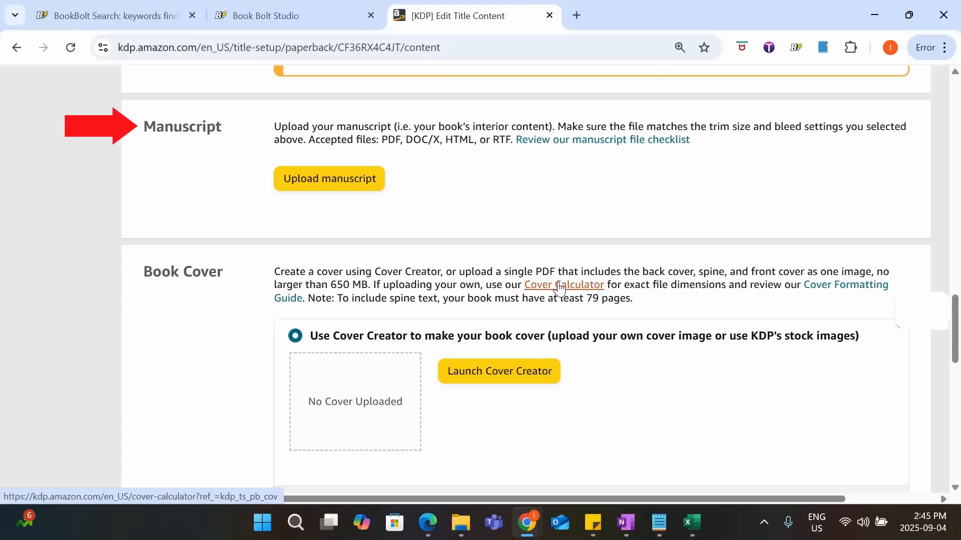
{"action": "left_click", "coordinate": [359, 186]}
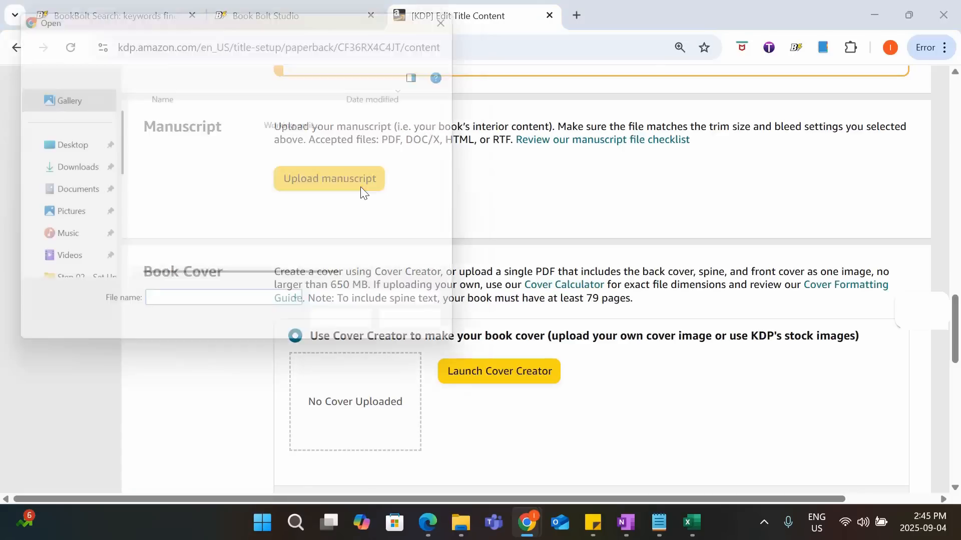
{"action": "left_click", "coordinate": [293, 162]}
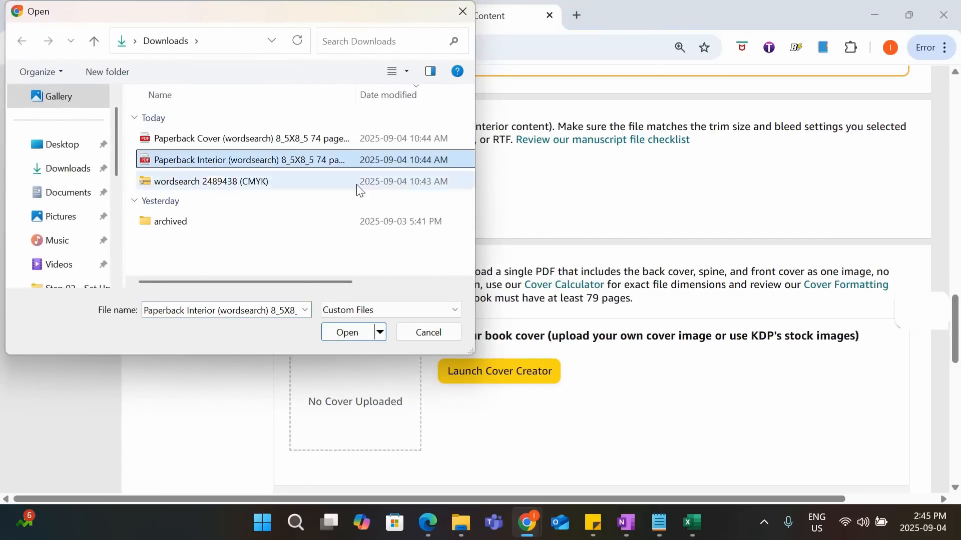
{"action": "left_click", "coordinate": [345, 333]}
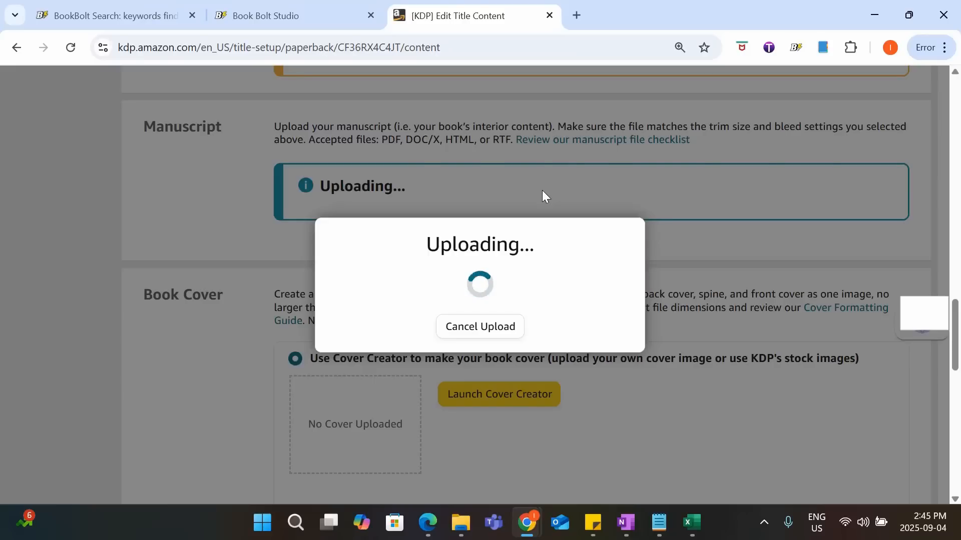
- Choose to supply an existing print-ready cover and upload the Paperback Cover (wordsearch) 8_5X8_5 PDF
{"action": "scroll", "coordinate": [493, 286], "scroll_direction": "down", "scroll_amount": 2}
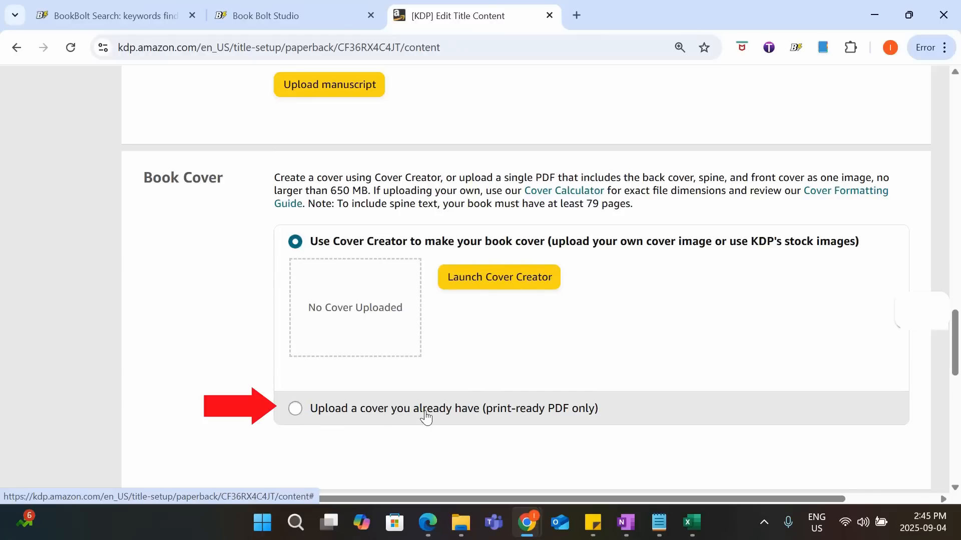
{"action": "left_click", "coordinate": [296, 409]}
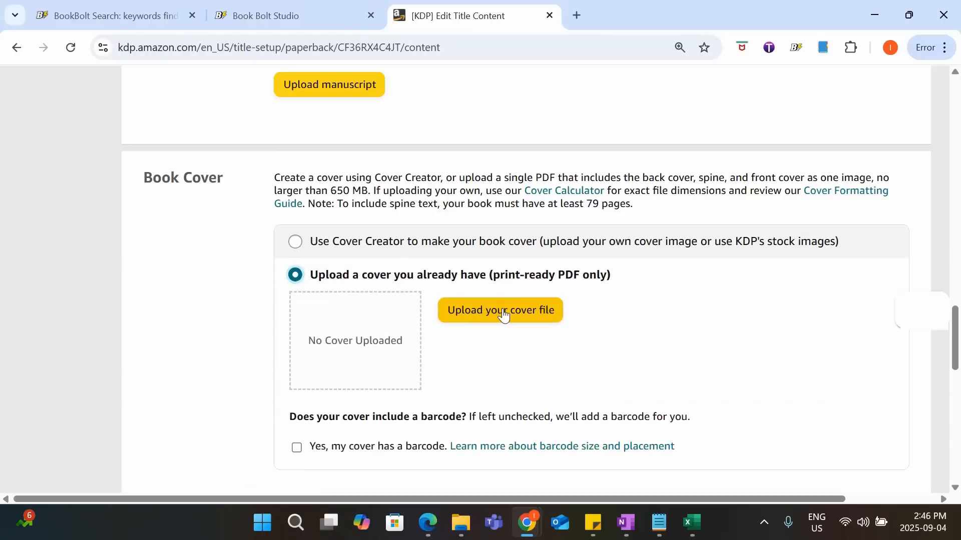
{"action": "left_click", "coordinate": [503, 309]}
{"action": "double_click", "coordinate": [351, 137]}
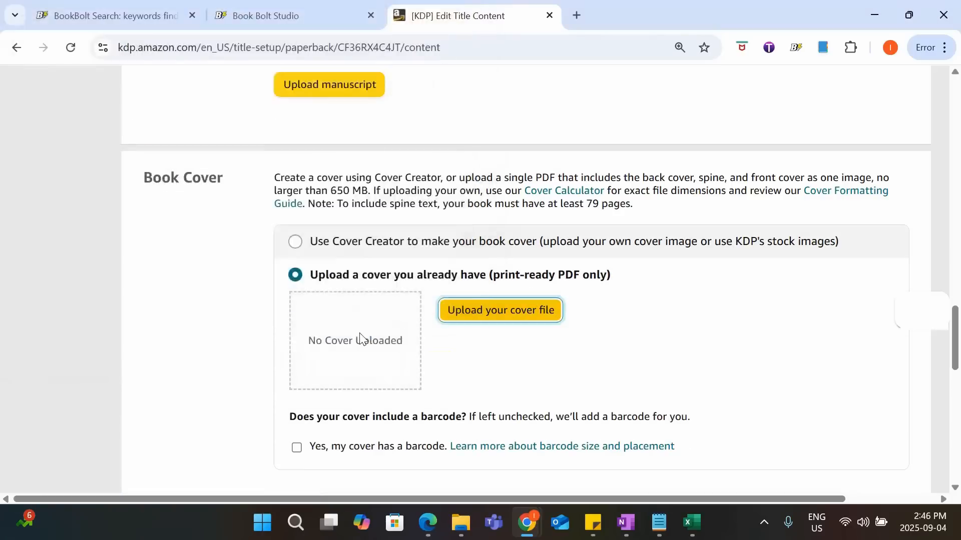
{"action": "scroll", "coordinate": [530, 330], "scroll_direction": "down", "scroll_amount": 1}
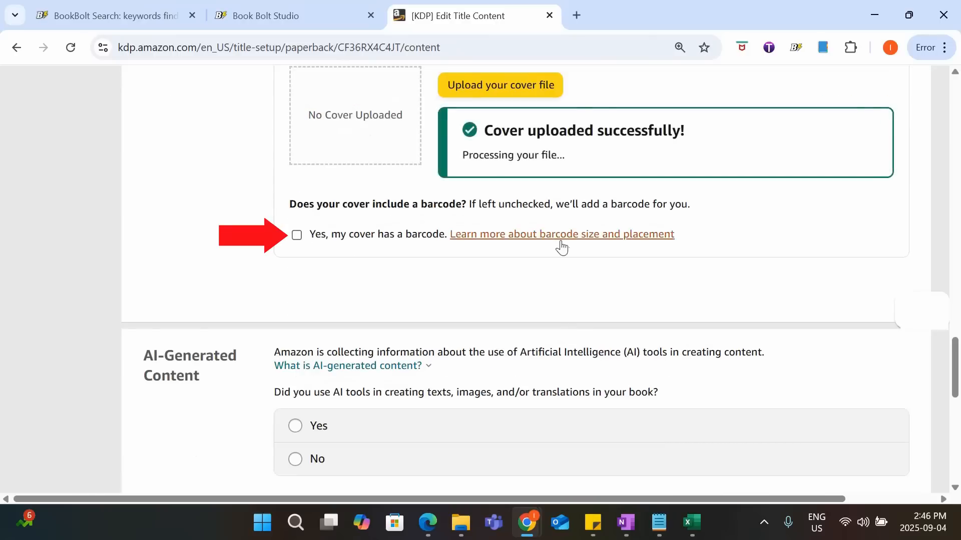
- Examine the AI-use choices offered for texts, images and translations when the AI-generated content question is answered Yes
{"action": "scroll", "coordinate": [602, 271], "scroll_direction": "down", "scroll_amount": 3}
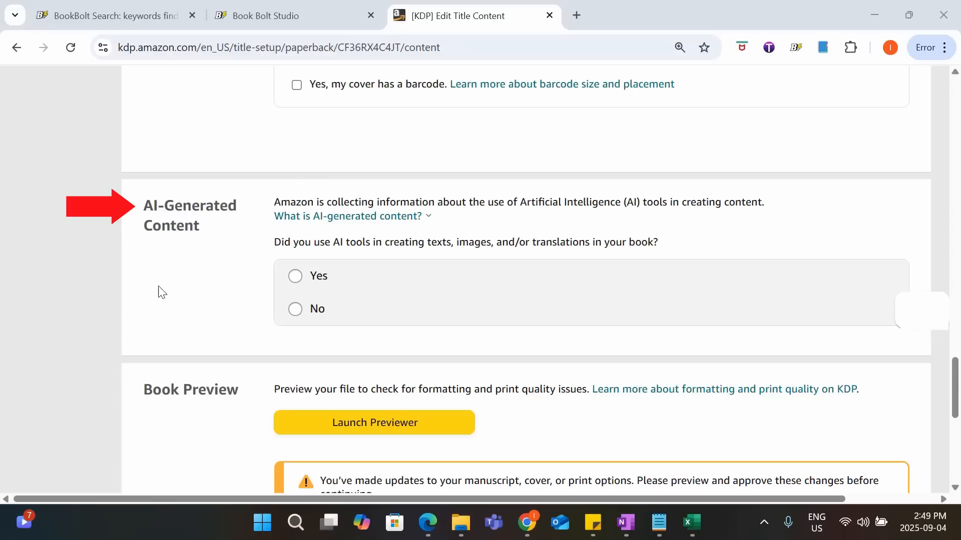
{"action": "left_click", "coordinate": [324, 311]}
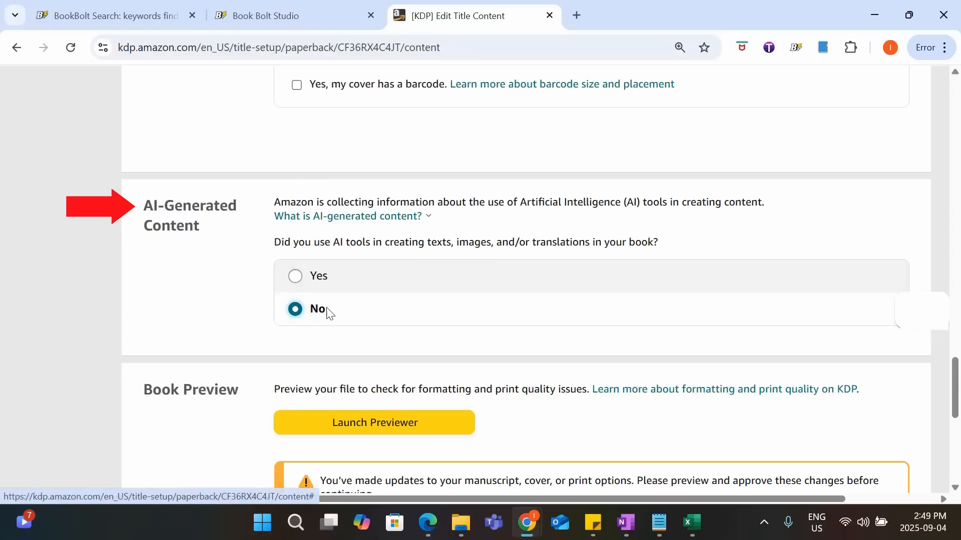
{"action": "left_click", "coordinate": [309, 284]}
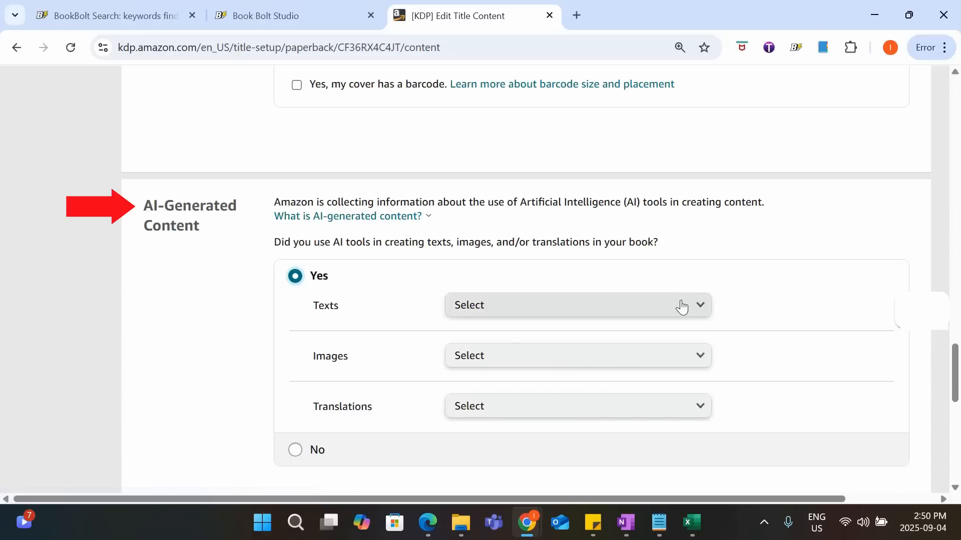
{"action": "left_click", "coordinate": [620, 299]}
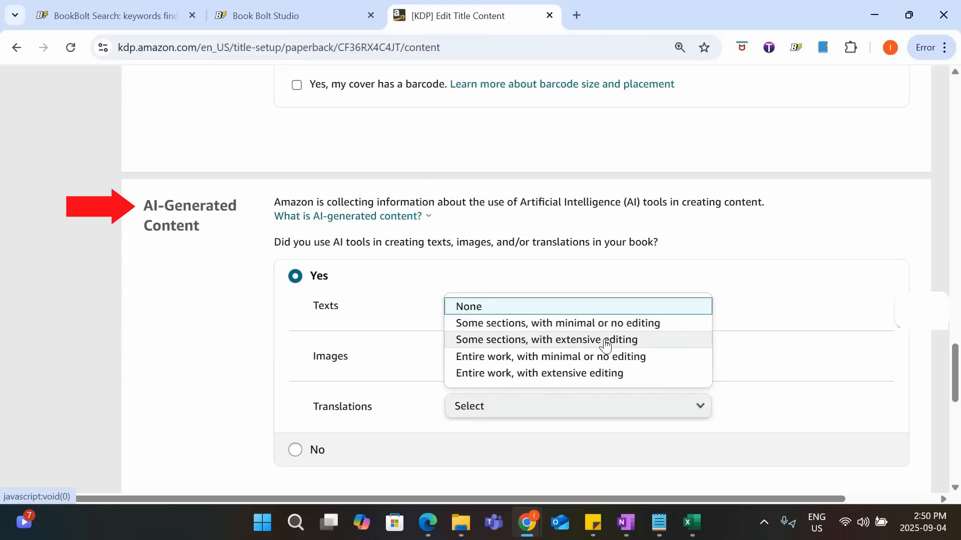
{"action": "left_click", "coordinate": [745, 365]}
{"action": "left_click", "coordinate": [644, 355]}
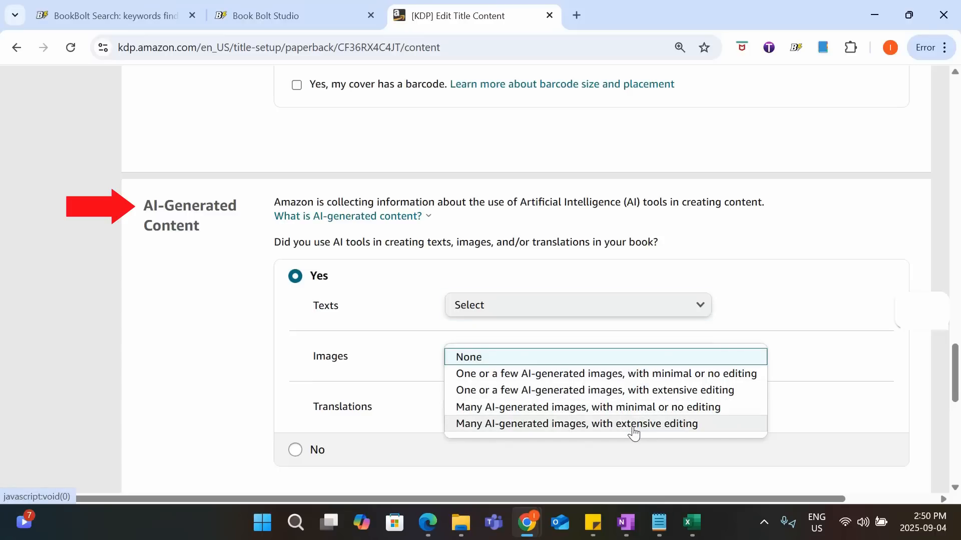
{"action": "left_click", "coordinate": [365, 367]}
{"action": "left_click", "coordinate": [564, 412]}
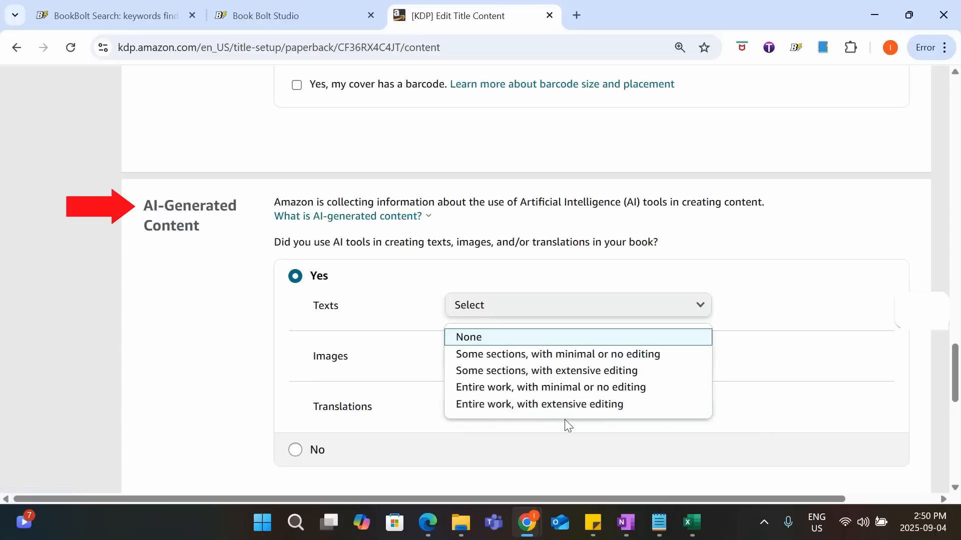
{"action": "left_click", "coordinate": [464, 474]}
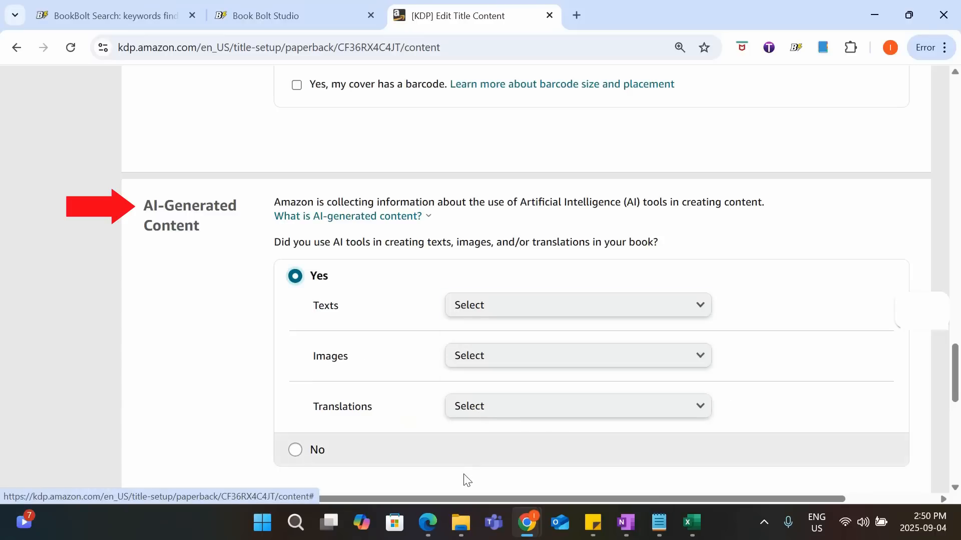
- Declare that no AI tools were used in creating the book and launch the book preview
{"action": "left_click", "coordinate": [441, 447]}
{"action": "scroll", "coordinate": [505, 336], "scroll_direction": "down", "scroll_amount": 4}
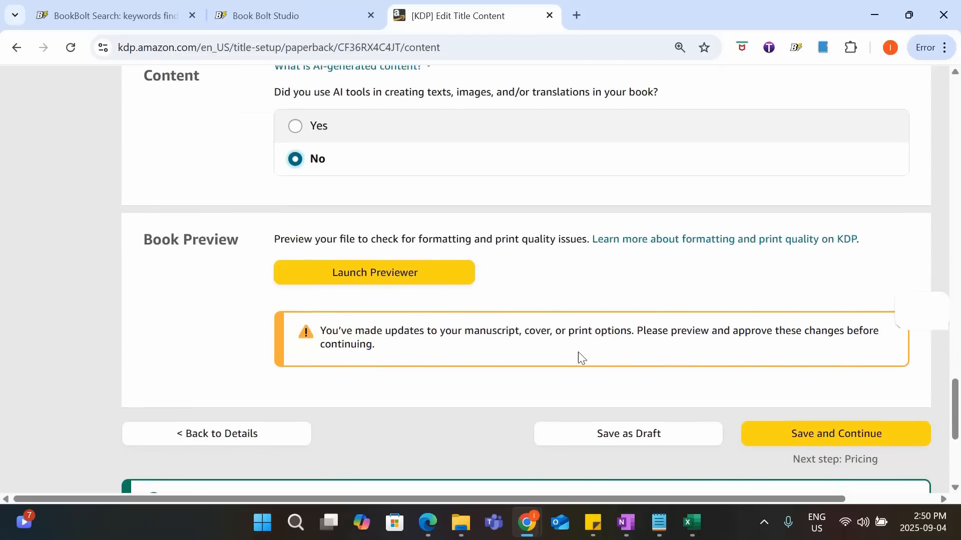
{"action": "left_click", "coordinate": [390, 281]}
{"action": "left_click", "coordinate": [464, 356]}
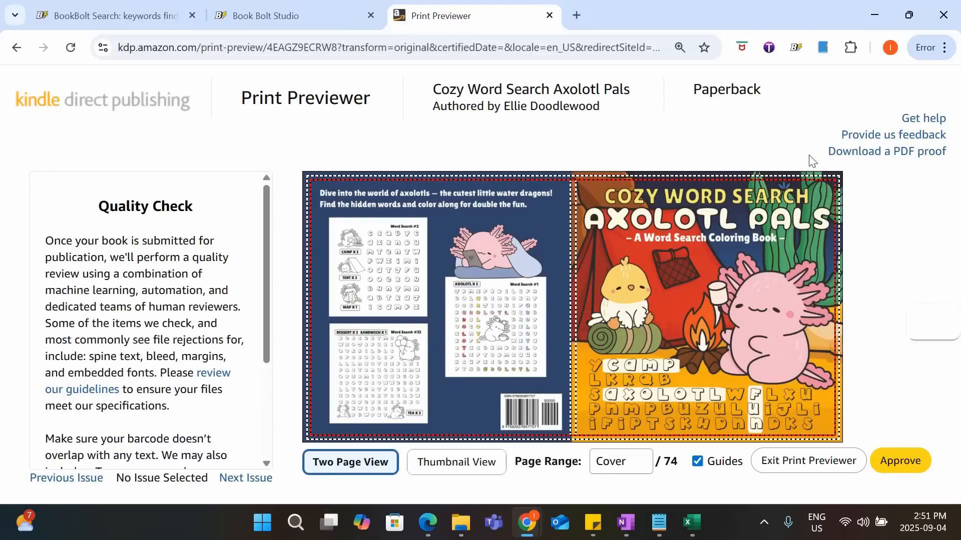
- Inspect the cover's spine area up close and page through the interior spreads up to pages 42-43, checking them against the guides
{"action": "left_click", "coordinate": [586, 281]}
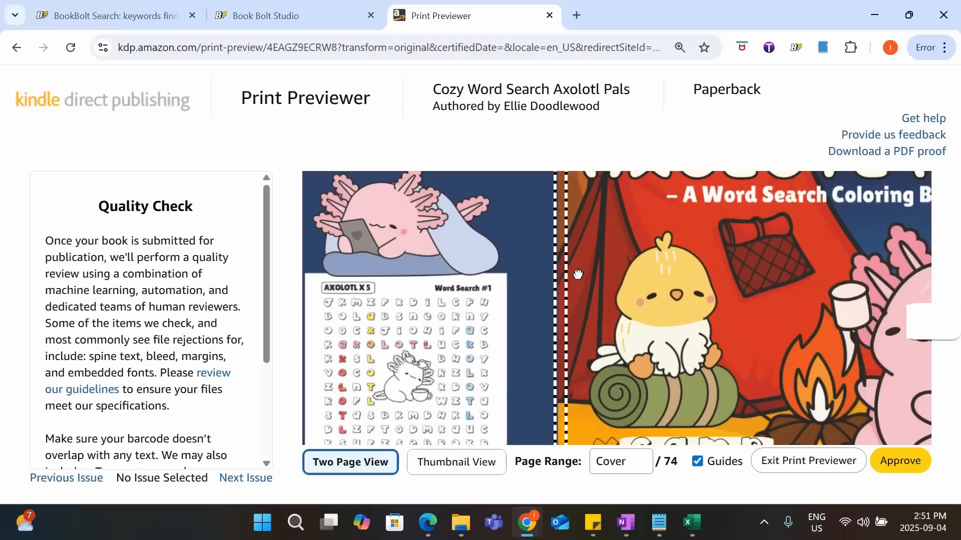
{"action": "left_click", "coordinate": [580, 364]}
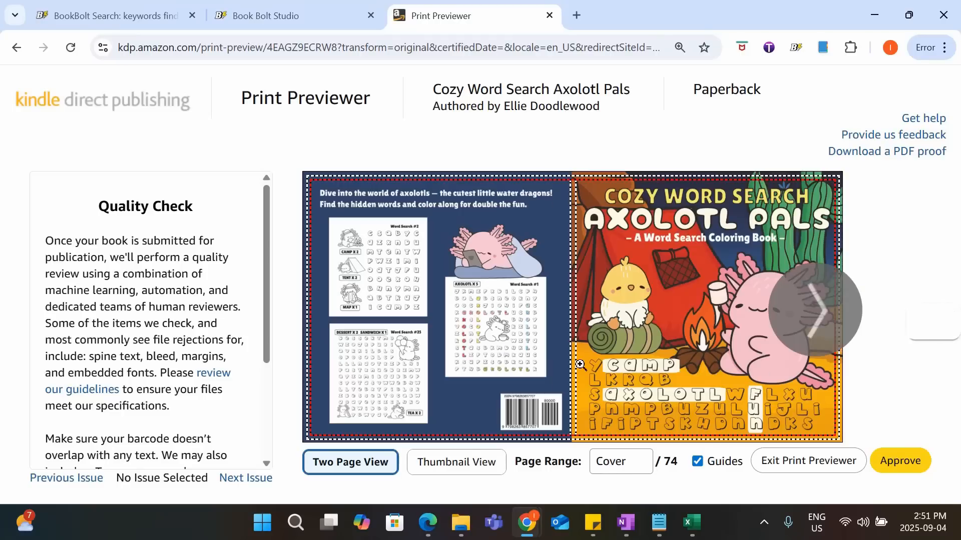
{"action": "left_click", "coordinate": [821, 323]}
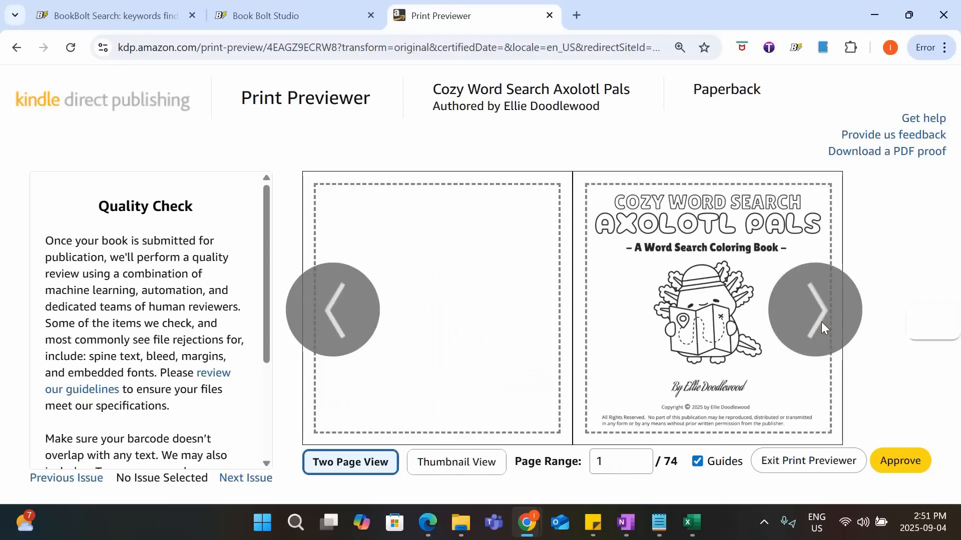
{"action": "left_click", "coordinate": [821, 323]}
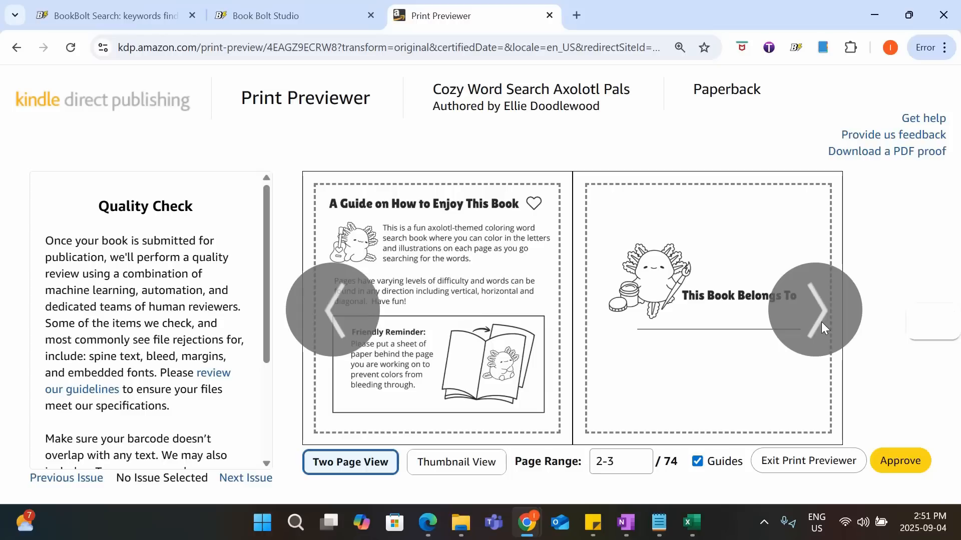
{"action": "left_click", "coordinate": [821, 322]}
{"action": "left_click", "coordinate": [821, 323]}
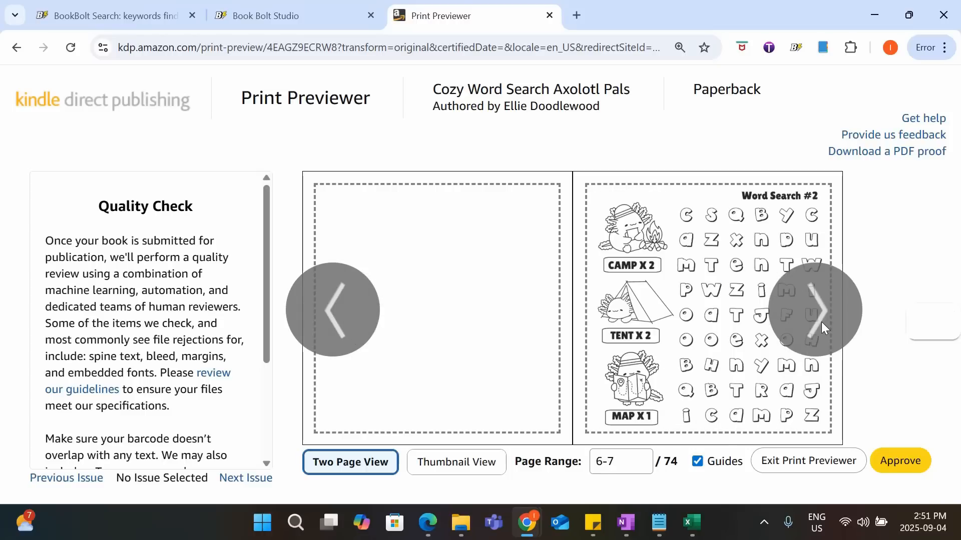
{"action": "left_click", "coordinate": [821, 322]}
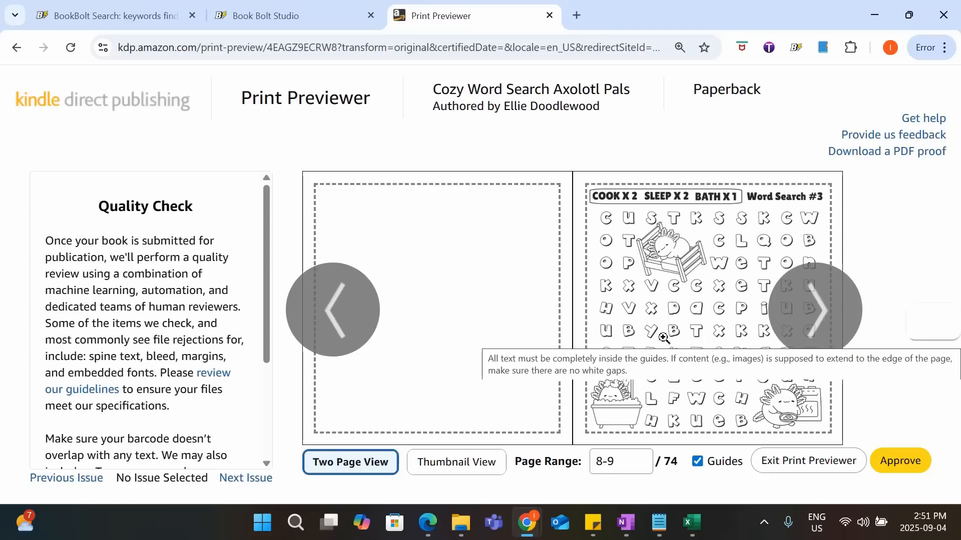
{"action": "left_click", "coordinate": [799, 320]}
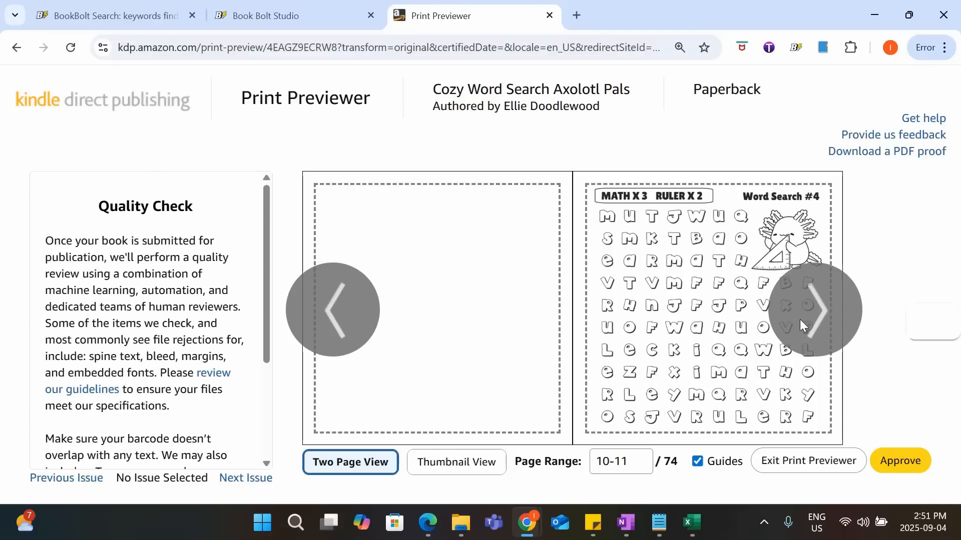
{"action": "left_click", "coordinate": [799, 319]}
{"action": "left_click", "coordinate": [800, 319]}
{"action": "left_click", "coordinate": [800, 320]}
{"action": "left_click", "coordinate": [800, 319]}
{"action": "left_click", "coordinate": [799, 319]}
{"action": "left_click", "coordinate": [799, 319]}
{"action": "left_click", "coordinate": [800, 319]}
{"action": "left_click", "coordinate": [800, 319]}
{"action": "left_click", "coordinate": [800, 320]}
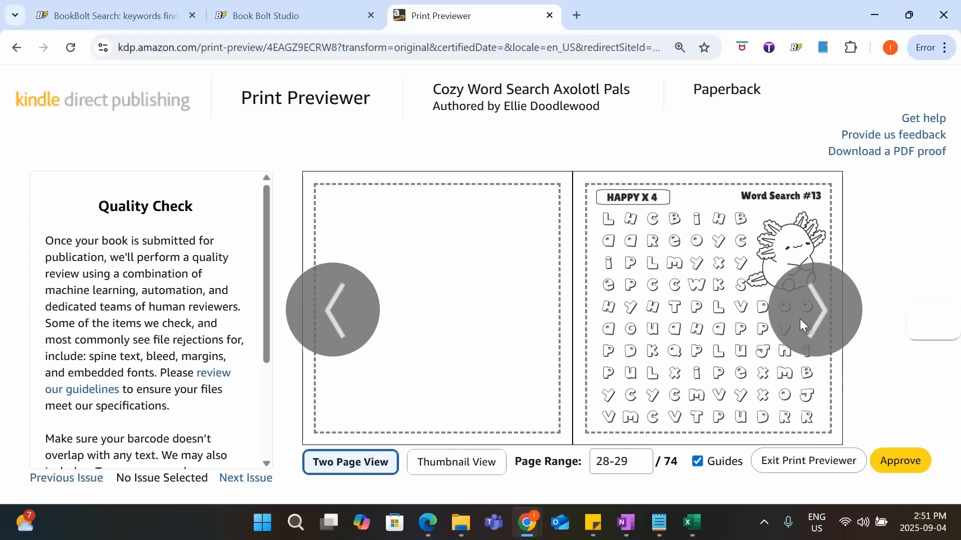
{"action": "left_click", "coordinate": [800, 319]}
{"action": "left_click", "coordinate": [800, 319]}
{"action": "left_click", "coordinate": [800, 319]}
{"action": "left_click", "coordinate": [800, 319]}
{"action": "left_click", "coordinate": [800, 319]}
{"action": "left_click", "coordinate": [800, 319]}
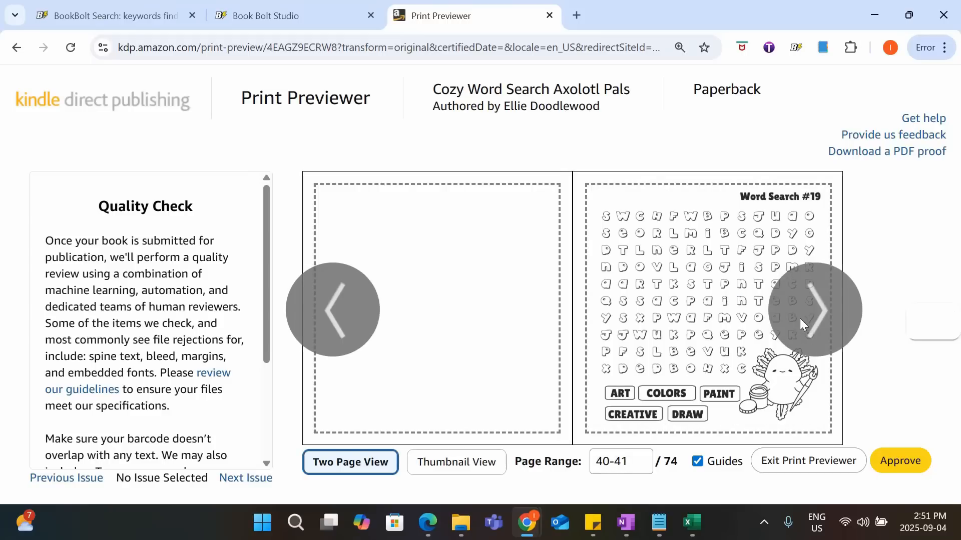
{"action": "left_click", "coordinate": [799, 318]}
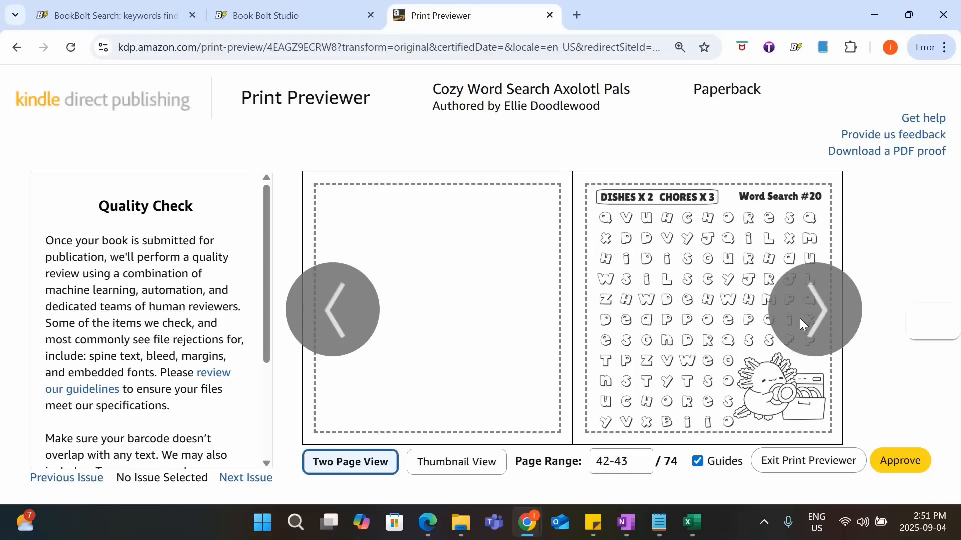
- Approve the print preview, save the paperback content and continue to the rights and pricing stage
{"action": "left_click", "coordinate": [881, 470]}
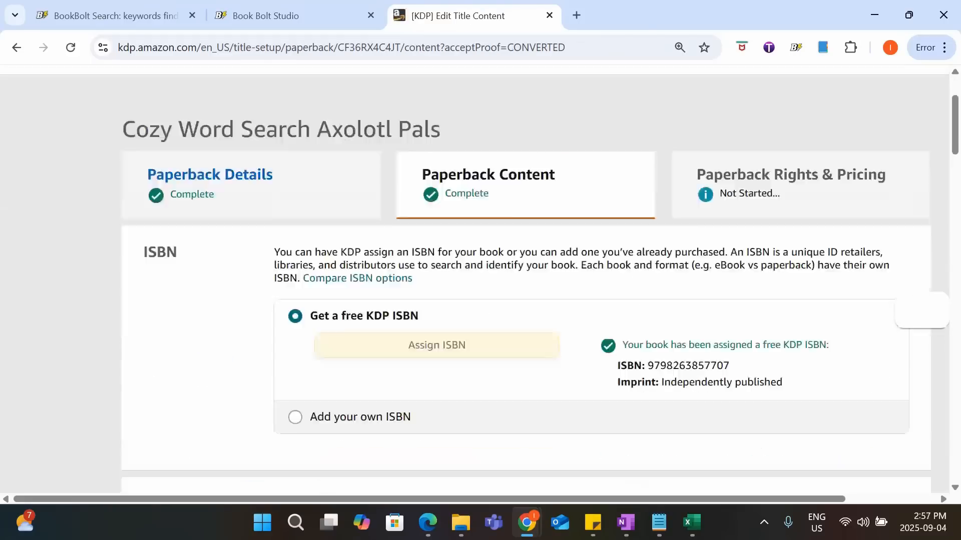
{"action": "scroll", "coordinate": [894, 200], "scroll_direction": "down", "scroll_amount": 15}
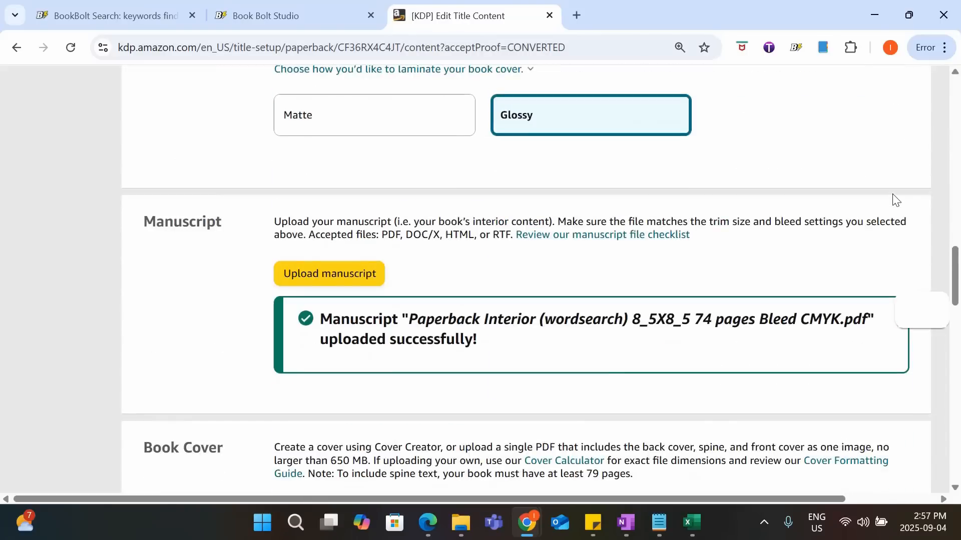
{"action": "scroll", "coordinate": [896, 200], "scroll_direction": "down", "scroll_amount": 20}
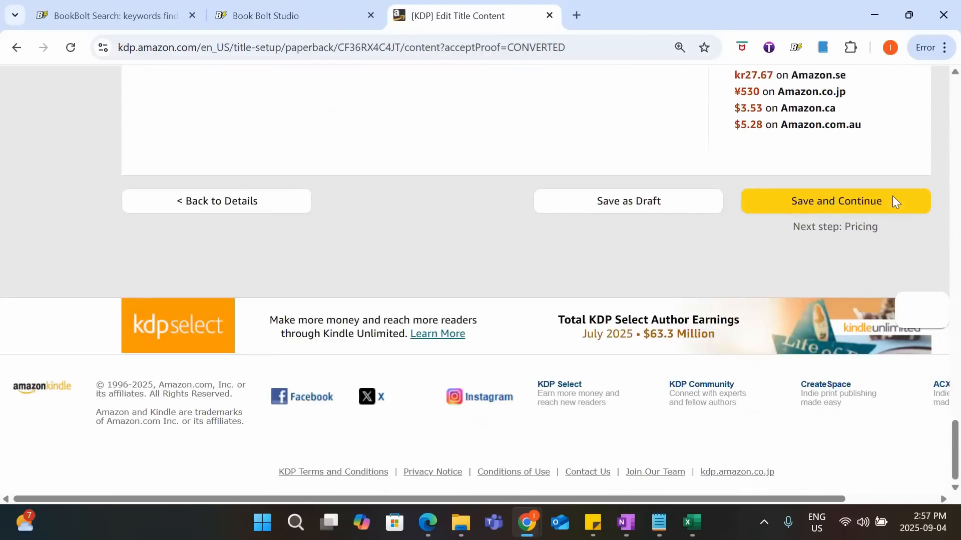
{"action": "scroll", "coordinate": [805, 235], "scroll_direction": "up", "scroll_amount": 3}
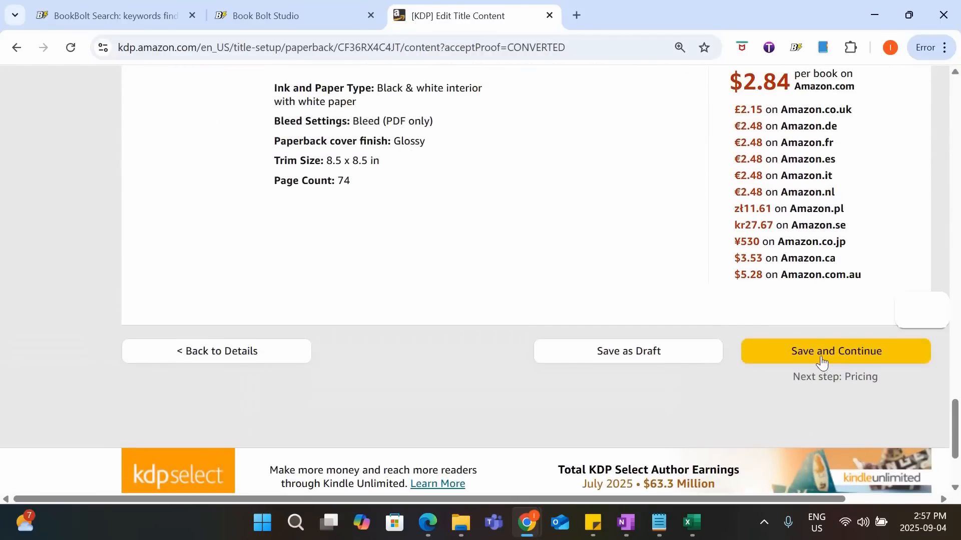
{"action": "left_click", "coordinate": [822, 361]}
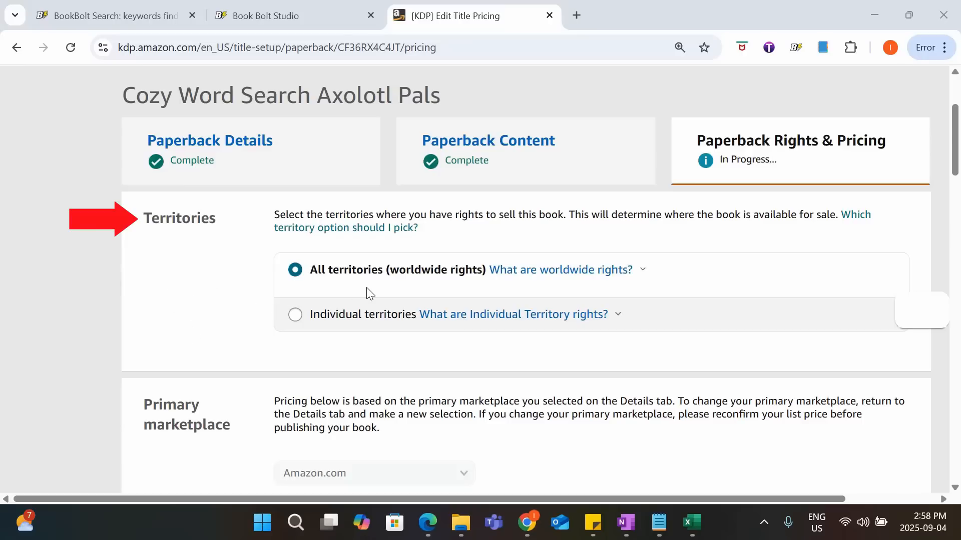
- Examine the territory rights, the primary marketplace and the minimum and maximum list prices for each Amazon marketplace
{"action": "scroll", "coordinate": [174, 275], "scroll_direction": "down", "scroll_amount": 3}
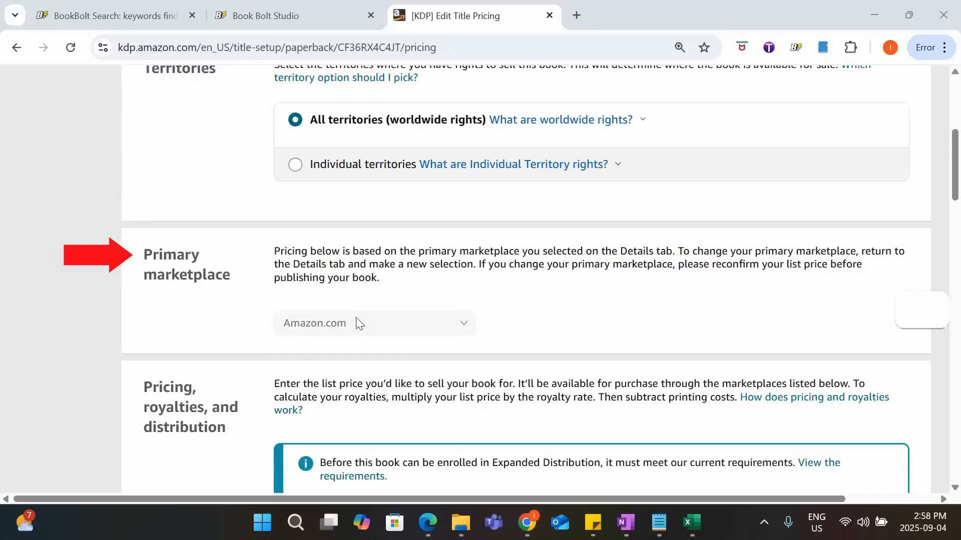
{"action": "scroll", "coordinate": [466, 346], "scroll_direction": "down", "scroll_amount": 5}
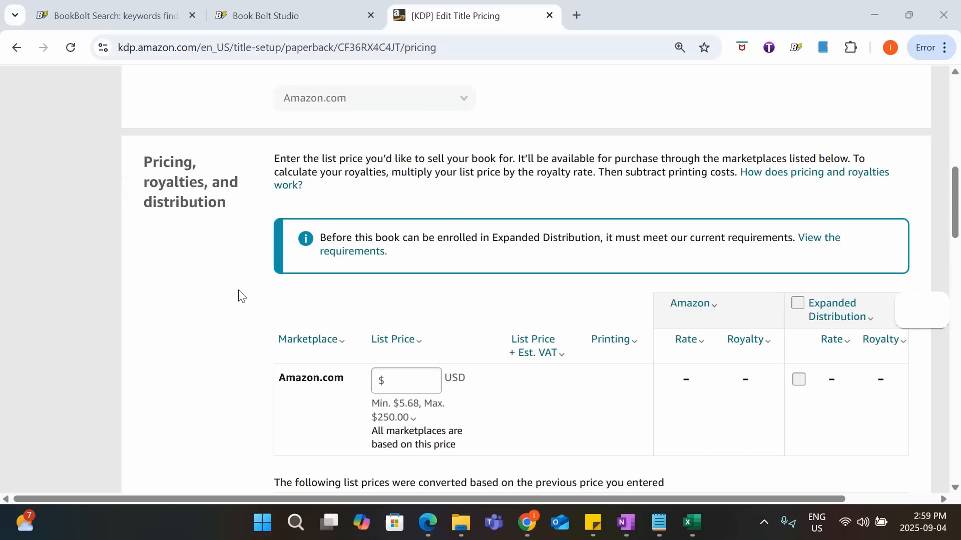
{"action": "scroll", "coordinate": [239, 295], "scroll_direction": "down", "scroll_amount": 1}
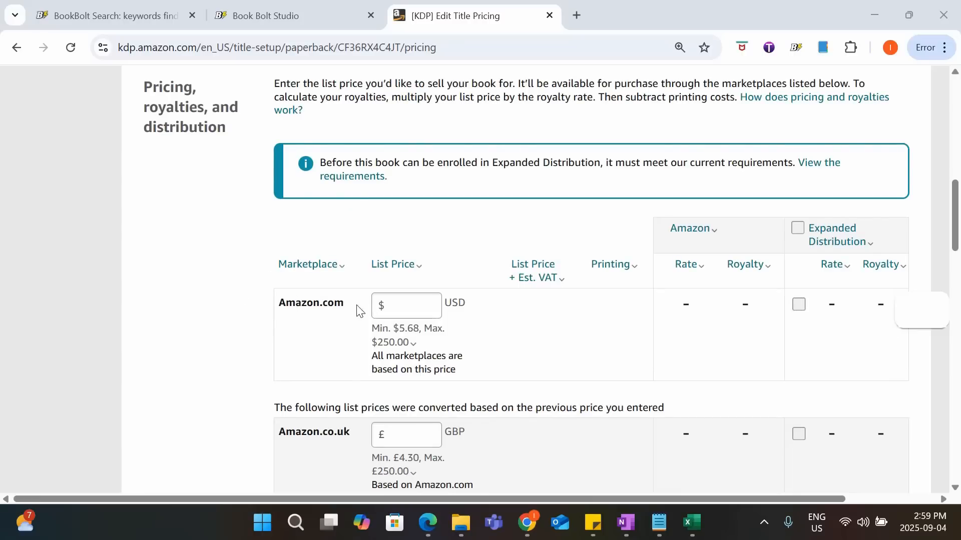
{"action": "scroll", "coordinate": [372, 304], "scroll_direction": "down", "scroll_amount": 6}
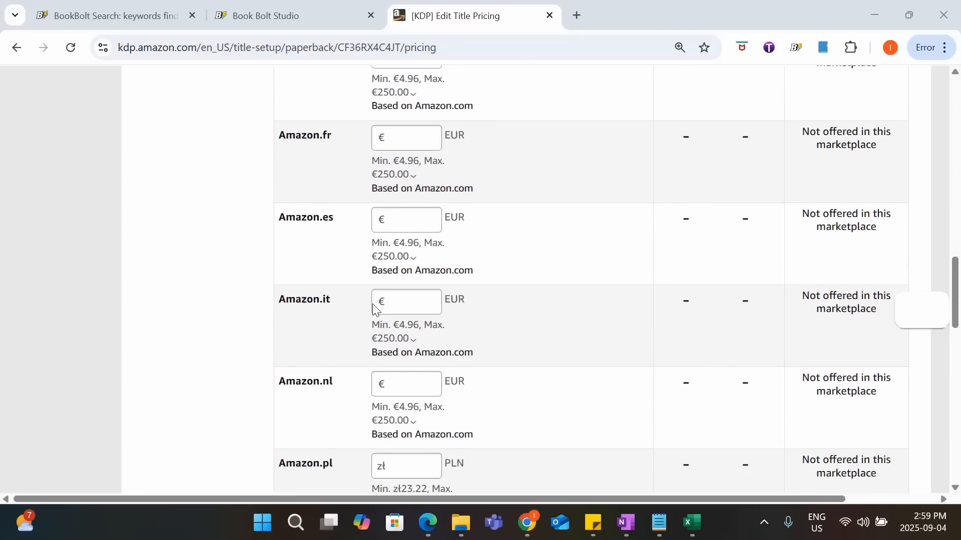
{"action": "scroll", "coordinate": [372, 305], "scroll_direction": "down", "scroll_amount": 7}
{"action": "scroll", "coordinate": [372, 304], "scroll_direction": "up", "scroll_amount": 14}
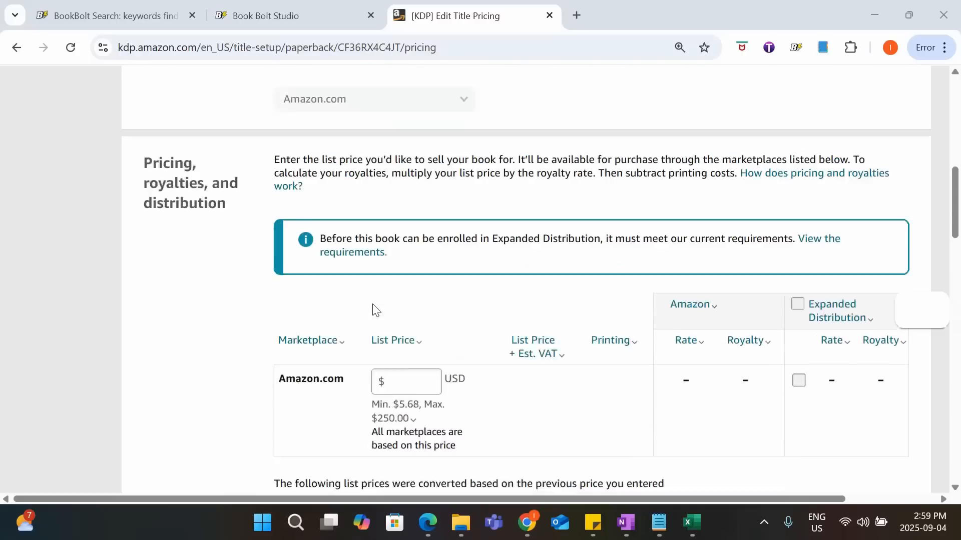
{"action": "scroll", "coordinate": [375, 310], "scroll_direction": "up", "scroll_amount": 1}
{"action": "scroll", "coordinate": [322, 302], "scroll_direction": "down", "scroll_amount": 3}
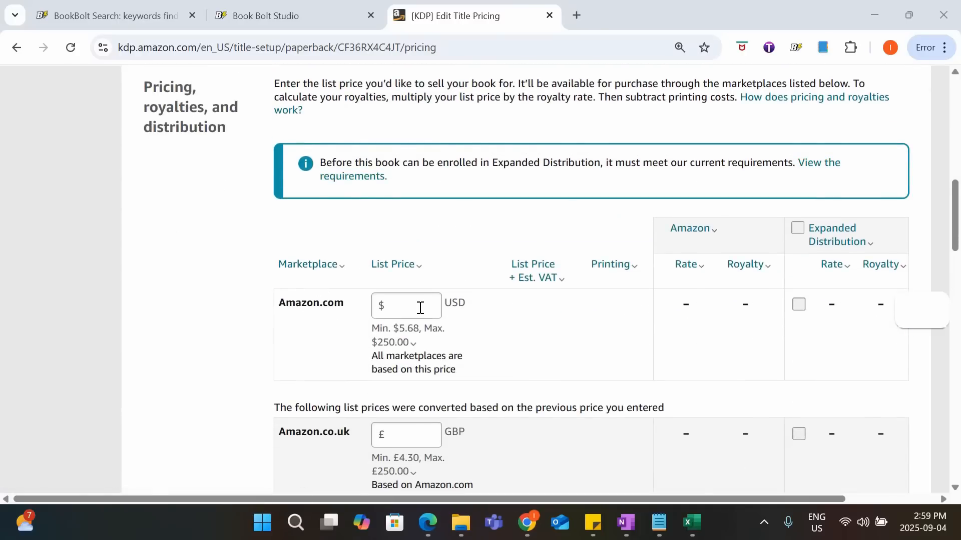
{"action": "scroll", "coordinate": [421, 308], "scroll_direction": "down", "scroll_amount": 2}
{"action": "mouse_move", "coordinate": [400, 306]}
{"action": "scroll", "coordinate": [415, 325], "scroll_direction": "down", "scroll_amount": 2}
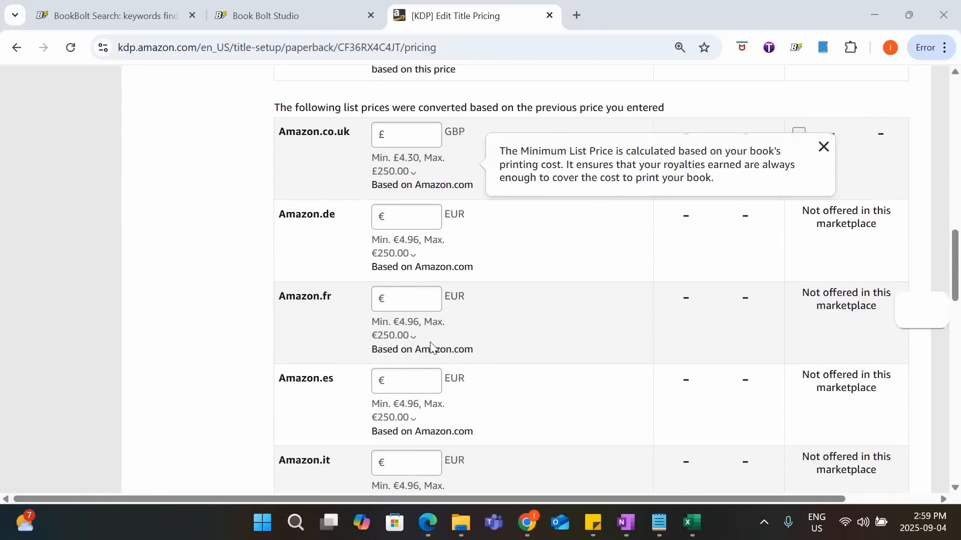
{"action": "scroll", "coordinate": [415, 405], "scroll_direction": "down", "scroll_amount": 7}
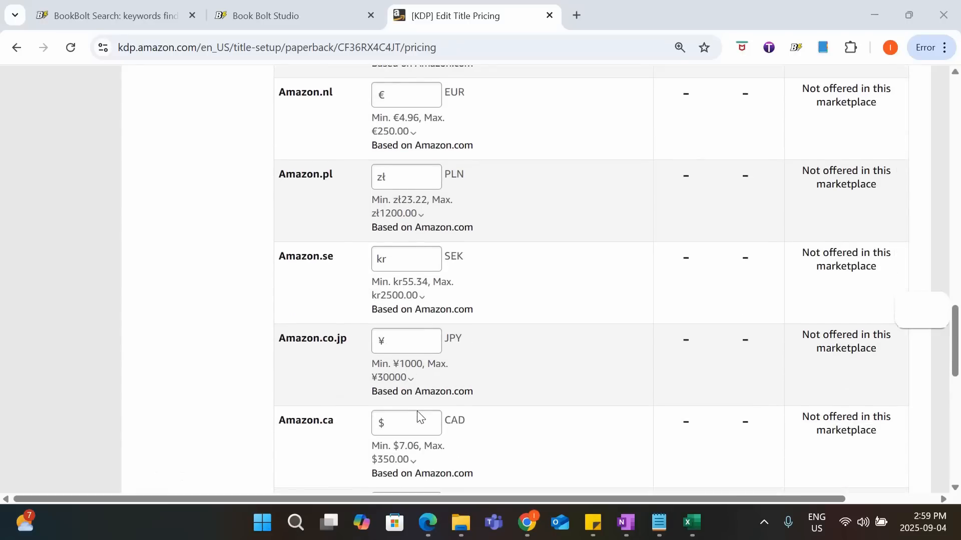
{"action": "scroll", "coordinate": [409, 380], "scroll_direction": "down", "scroll_amount": 3}
{"action": "scroll", "coordinate": [410, 379], "scroll_direction": "up", "scroll_amount": 15}
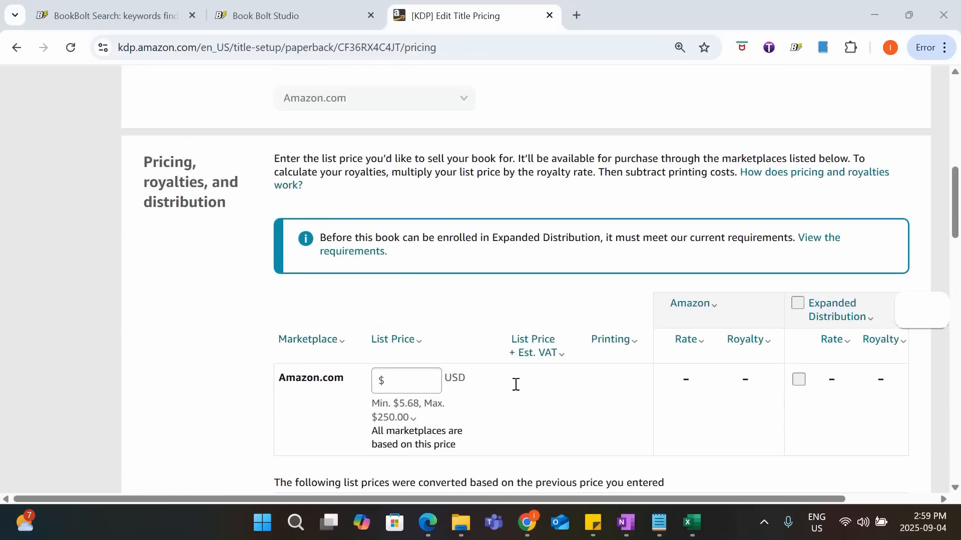
{"action": "mouse_move", "coordinate": [434, 425]}
{"action": "scroll", "coordinate": [436, 440], "scroll_direction": "down", "scroll_amount": 3}
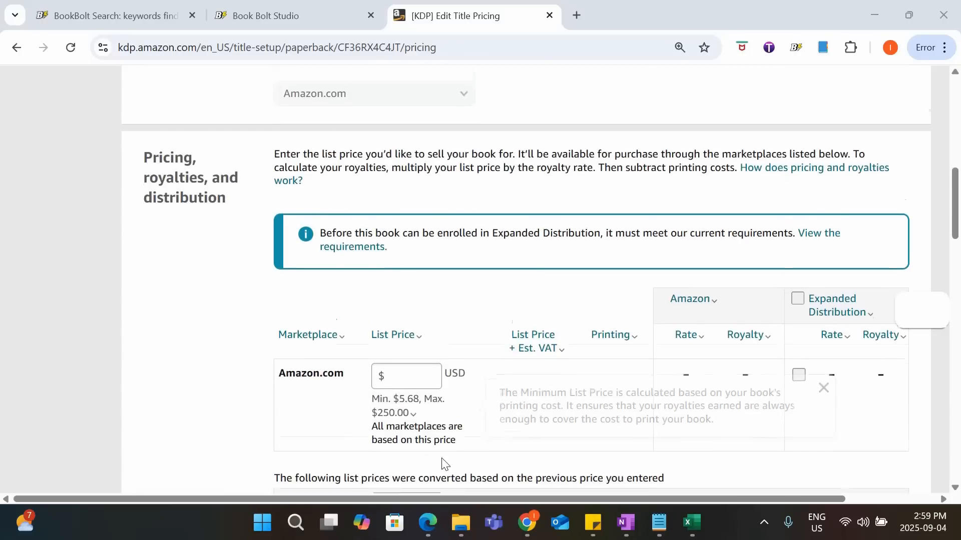
{"action": "scroll", "coordinate": [419, 376], "scroll_direction": "up", "scroll_amount": 3}
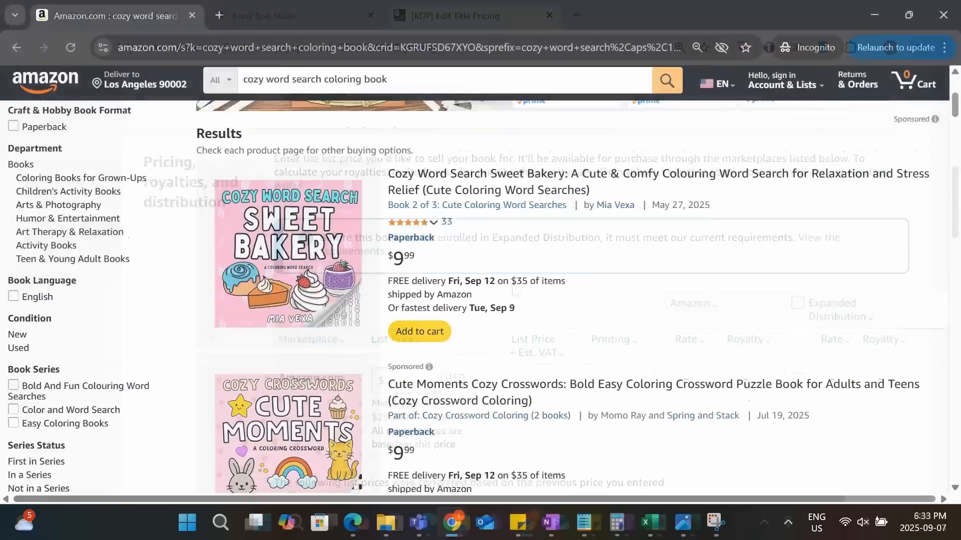
- Switch to the Amazon store results for "cozy word search coloring book" and examine the prices of competing paperbacks
{"action": "scroll", "coordinate": [501, 280], "scroll_direction": "down", "scroll_amount": 3}
{"action": "scroll", "coordinate": [501, 280], "scroll_direction": "down", "scroll_amount": 5}
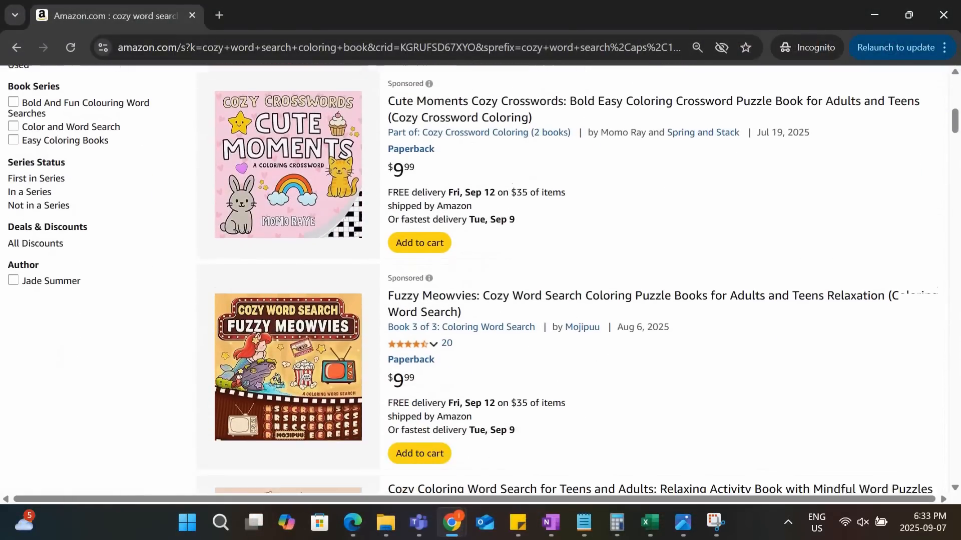
{"action": "scroll", "coordinate": [500, 280], "scroll_direction": "down", "scroll_amount": 3}
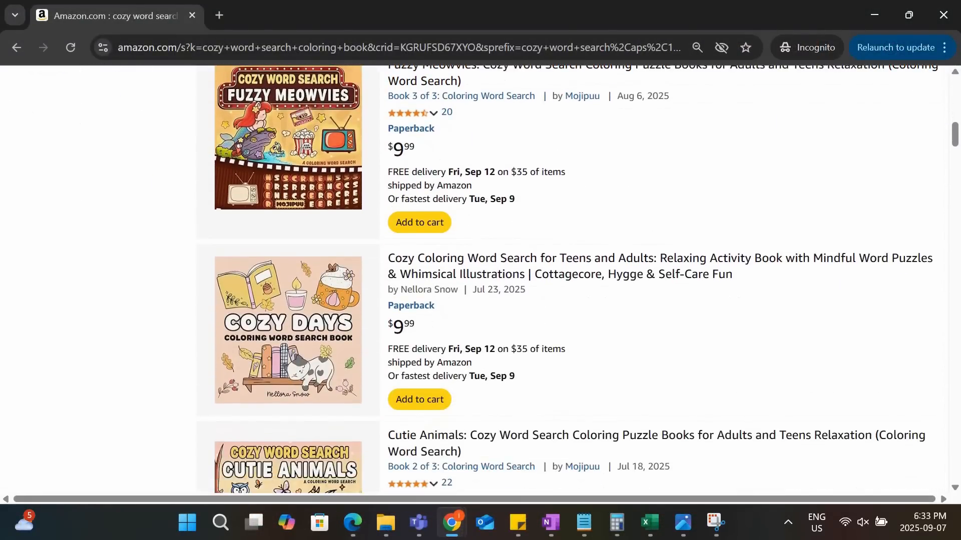
{"action": "scroll", "coordinate": [501, 280], "scroll_direction": "down", "scroll_amount": 6}
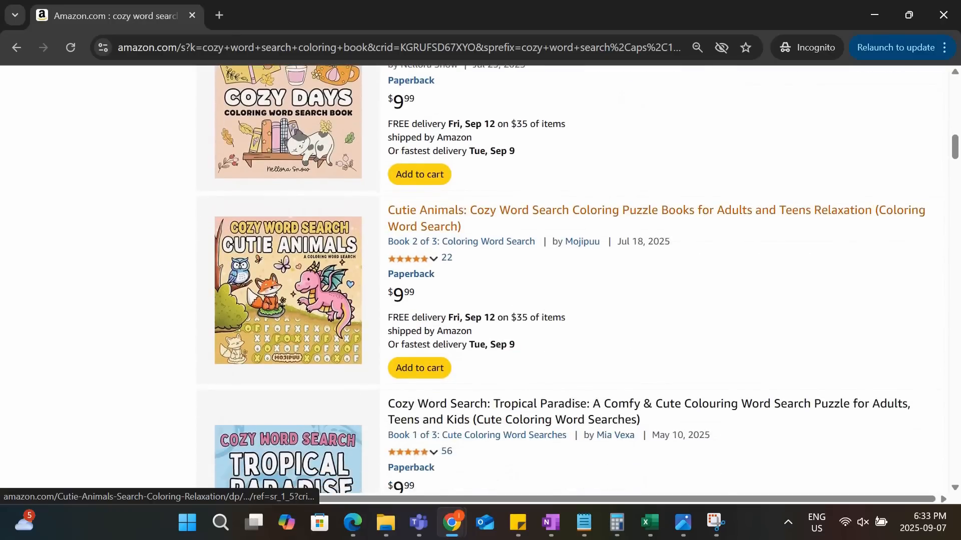
{"action": "scroll", "coordinate": [500, 280], "scroll_direction": "down", "scroll_amount": 5}
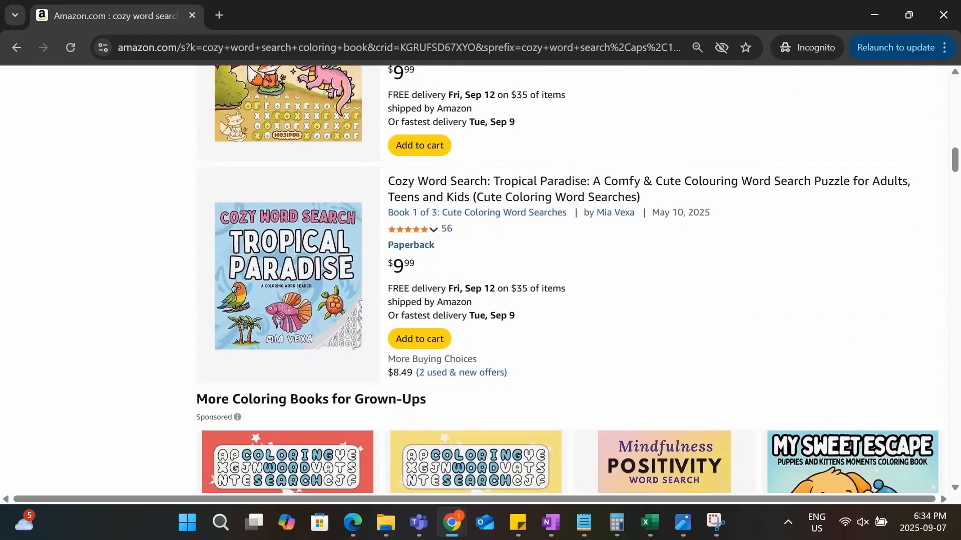
{"action": "scroll", "coordinate": [501, 280], "scroll_direction": "down", "scroll_amount": 4}
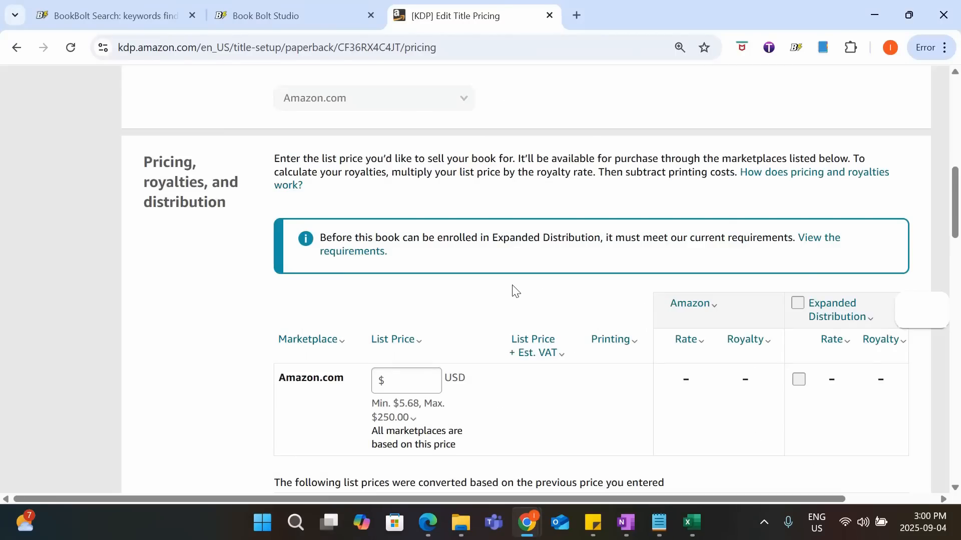
- Set the paperback's Amazon.com list price to 9.99 USD, review the converted marketplace prices and publish the book
{"action": "left_click", "coordinate": [409, 384]}
{"action": "type", "text": "9.99"}
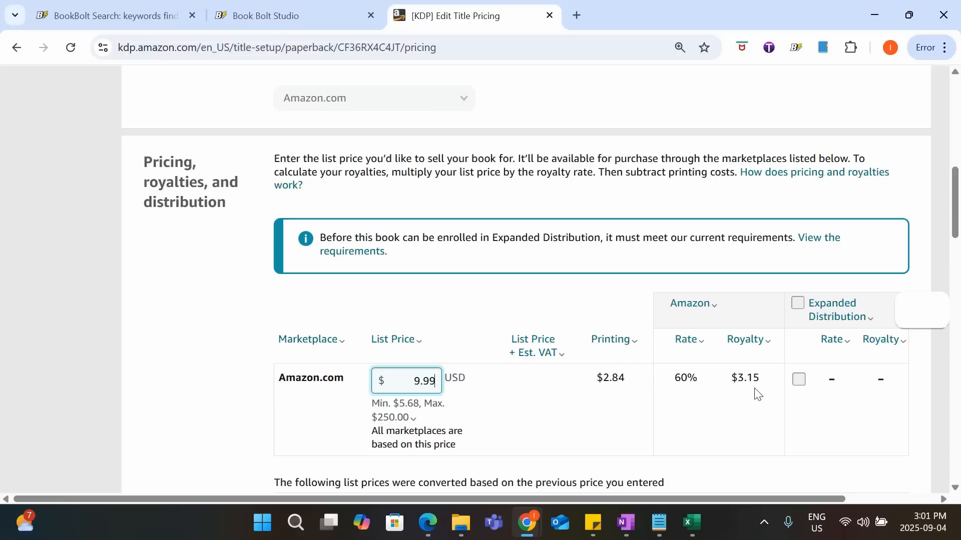
{"action": "scroll", "coordinate": [756, 394], "scroll_direction": "down", "scroll_amount": 7}
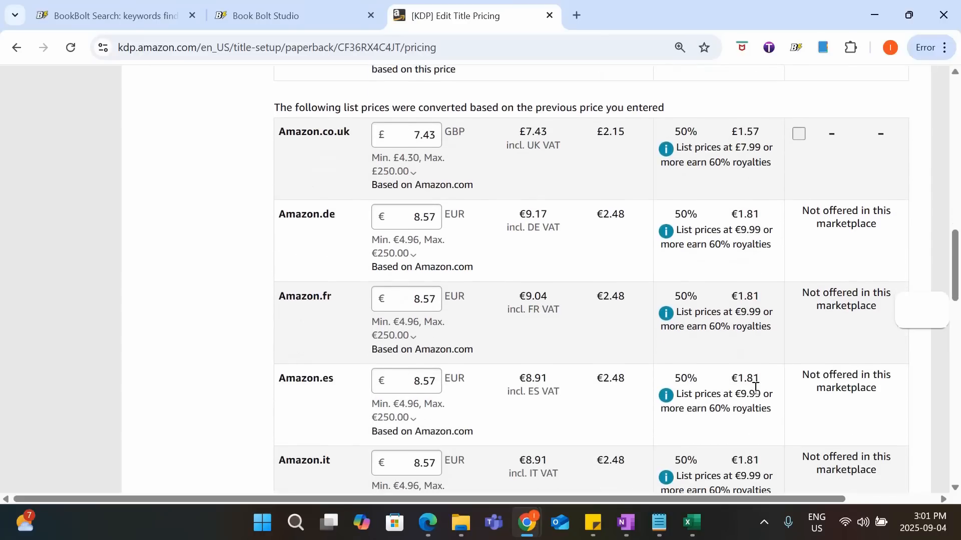
{"action": "scroll", "coordinate": [570, 208], "scroll_direction": "down", "scroll_amount": 12}
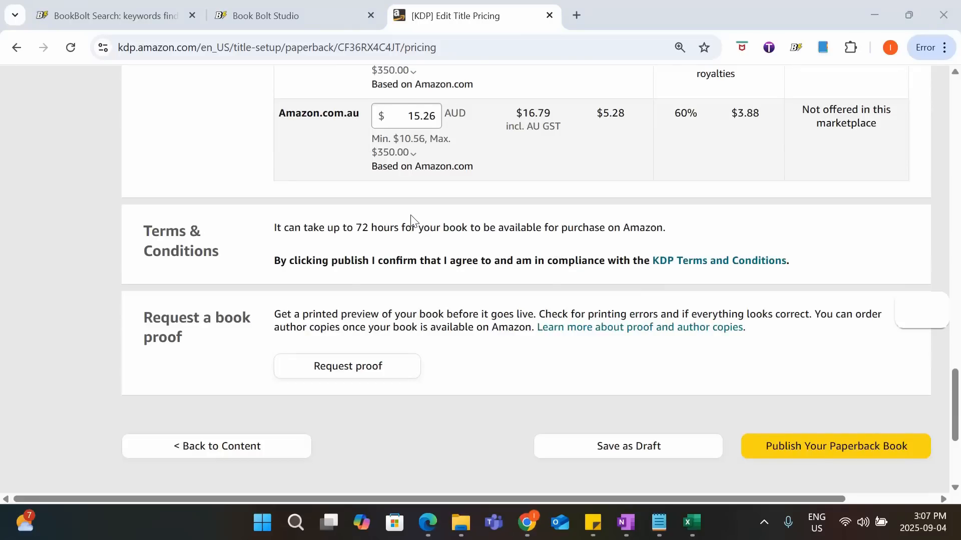
{"action": "left_click", "coordinate": [837, 452]}
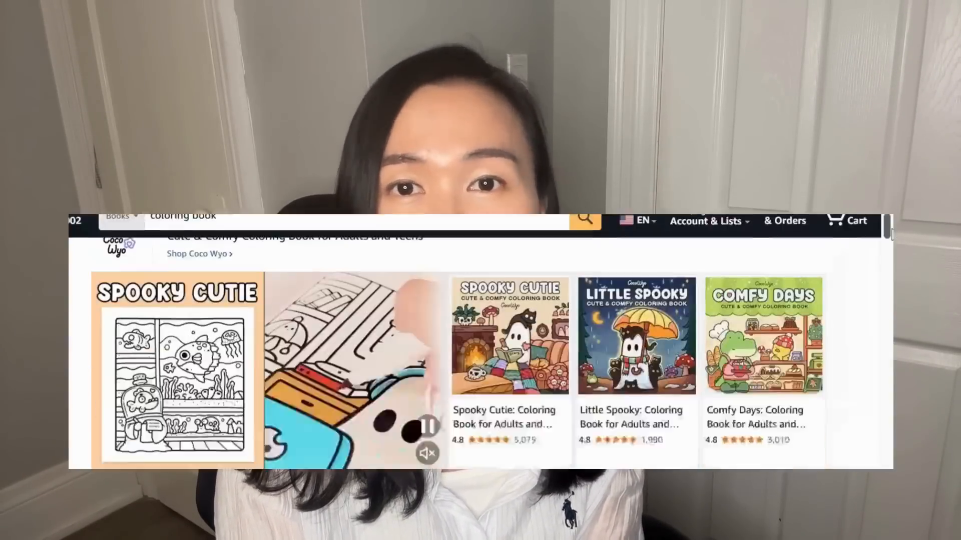
{"action": "left_click_drag", "start_coordinate": [890, 67], "coordinate": [890, 114]}
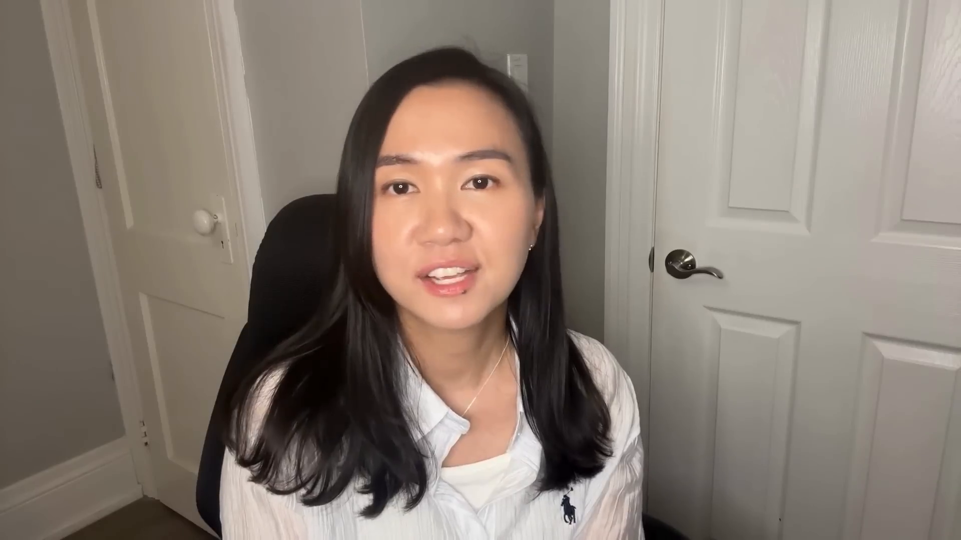